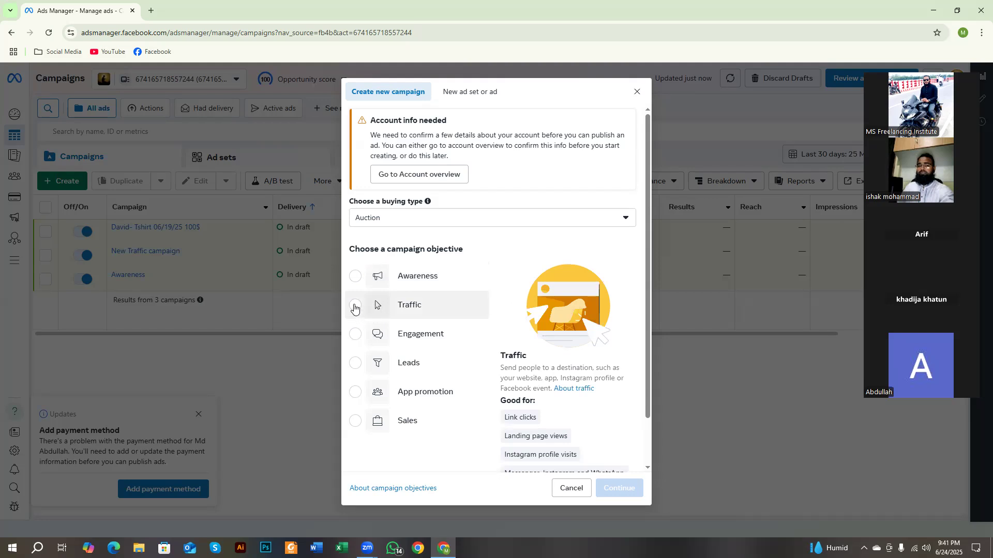
Step: Start a new auction campaign with the Traffic objective and proceed to the campaign setup choice
left_click(354, 307)
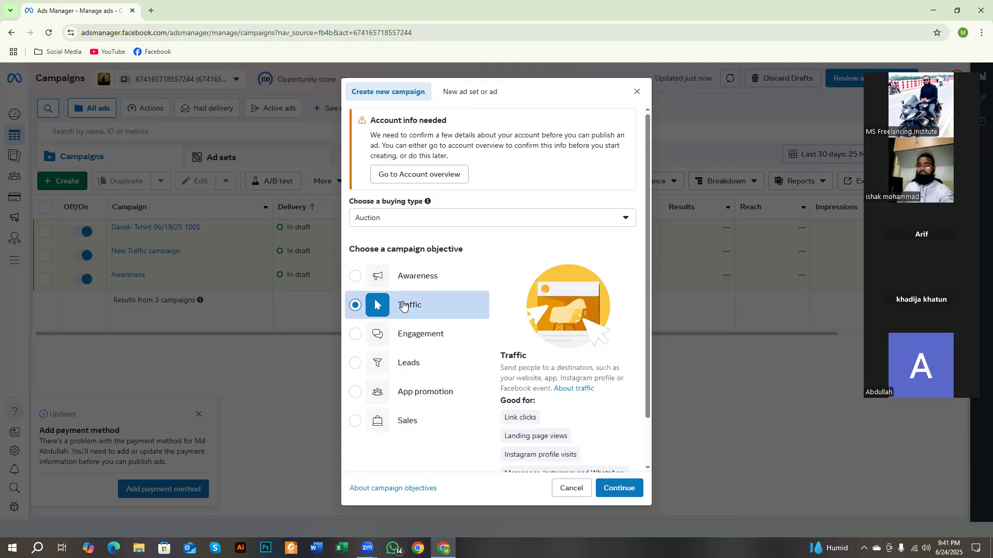
left_click(637, 91)
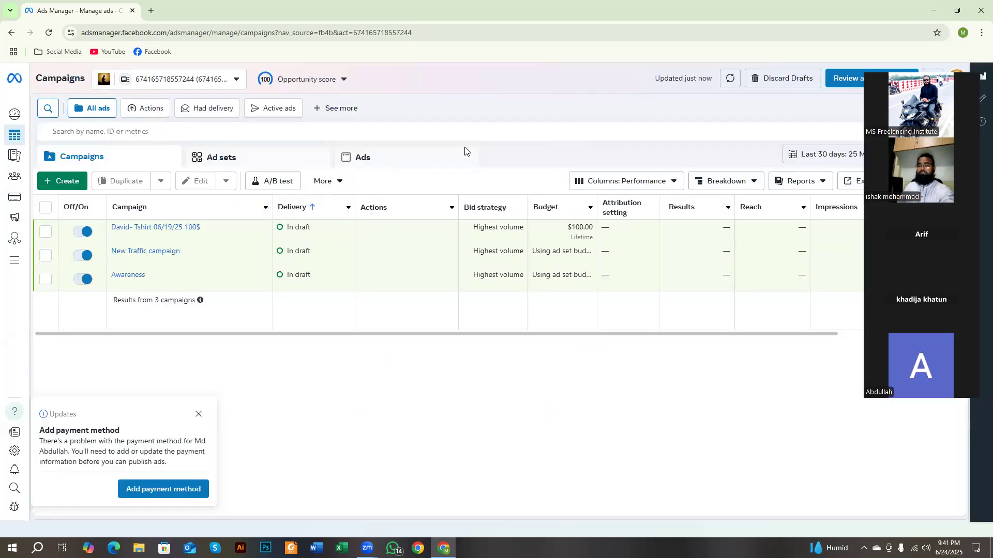
left_click(67, 182)
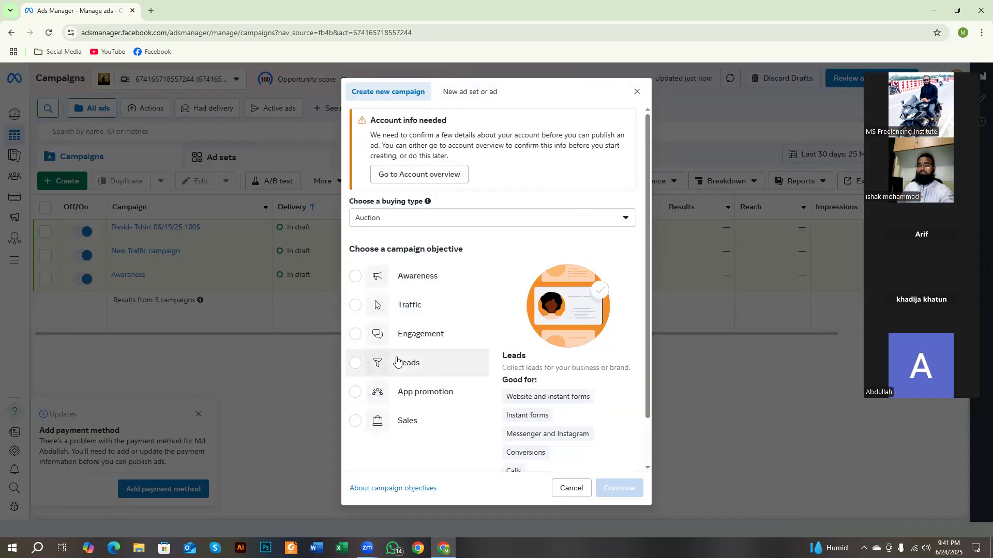
left_click(381, 310)
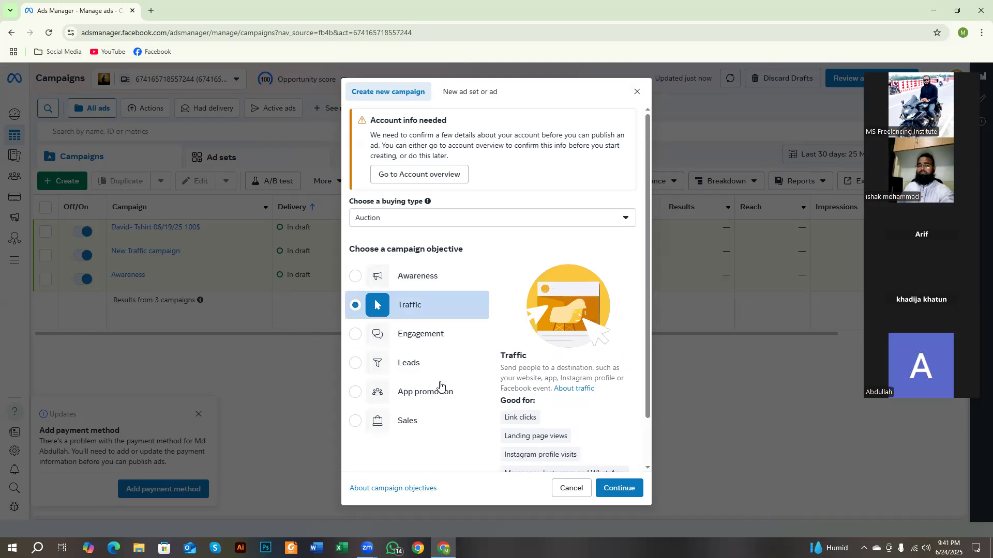
left_click(618, 488)
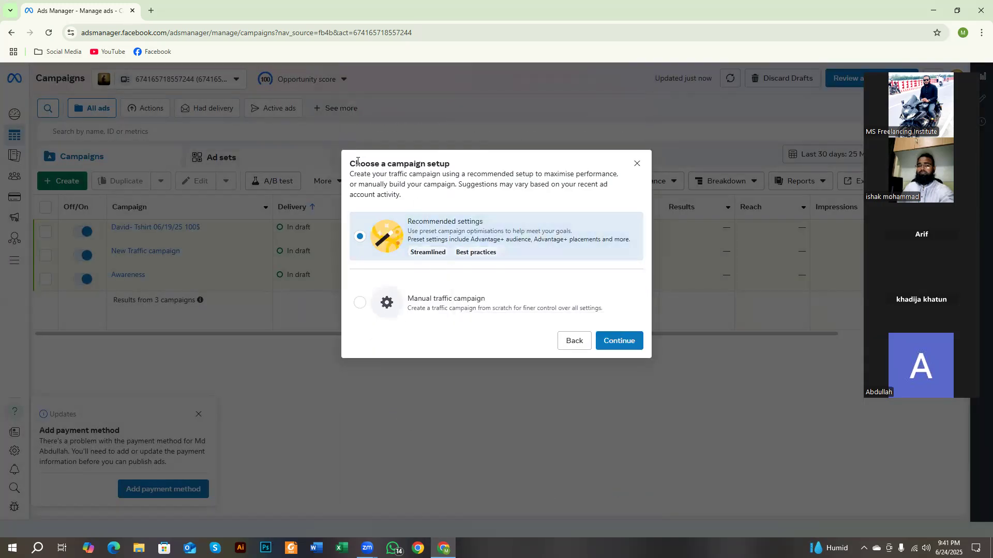
Step: Compare the recommended and manual setup options and select Manual traffic campaign
left_click_drag(350, 164, 456, 170)
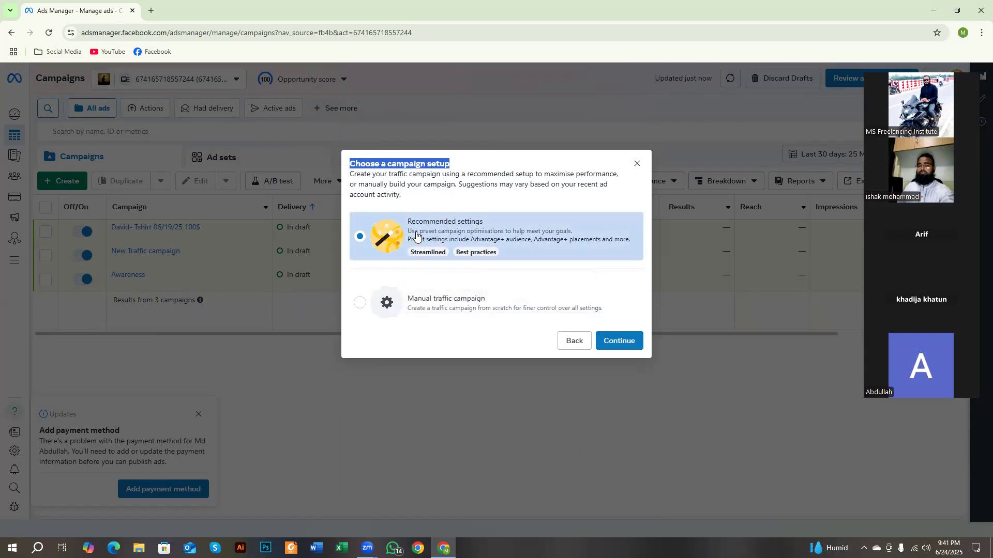
left_click_drag(407, 222, 485, 224)
left_click_drag(408, 299, 490, 300)
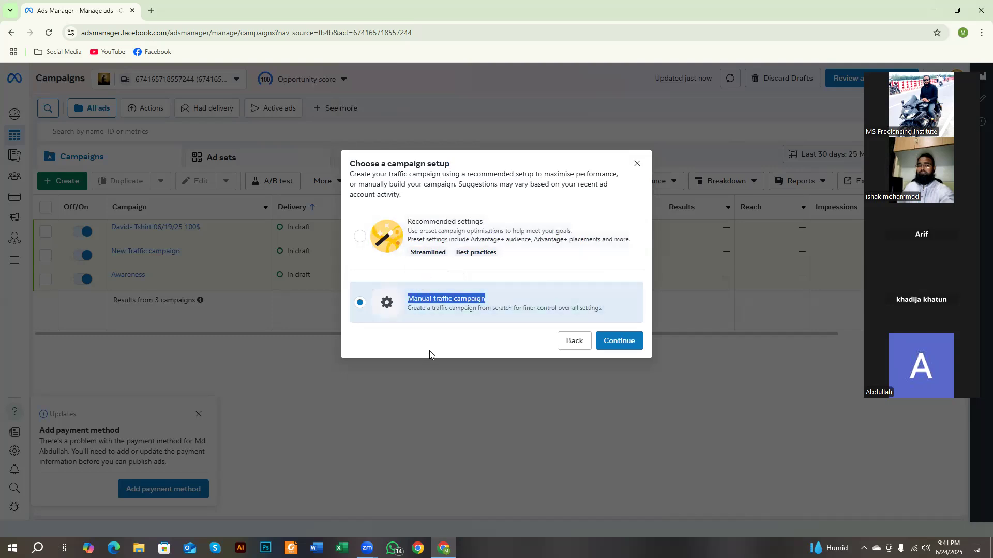
Step: Capture the full screen and outline the Recommended settings, its description and the Manual traffic campaign option with red rectangles
key("Print")
left_click_drag(0, 0, 992, 557)
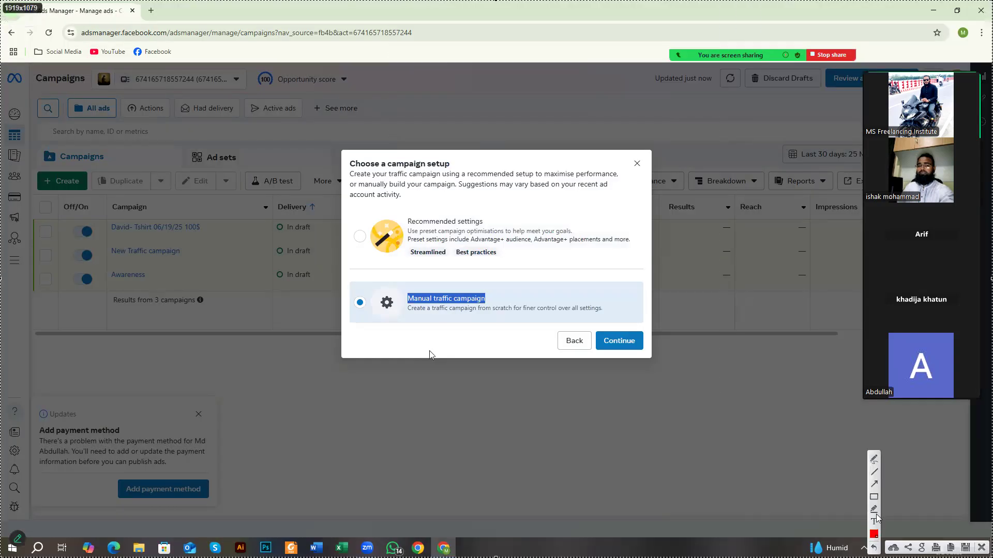
left_click(873, 498)
mouse_move(352, 206)
left_mouse_down()
mouse_move(454, 266)
mouse_move(643, 274)
left_mouse_up()
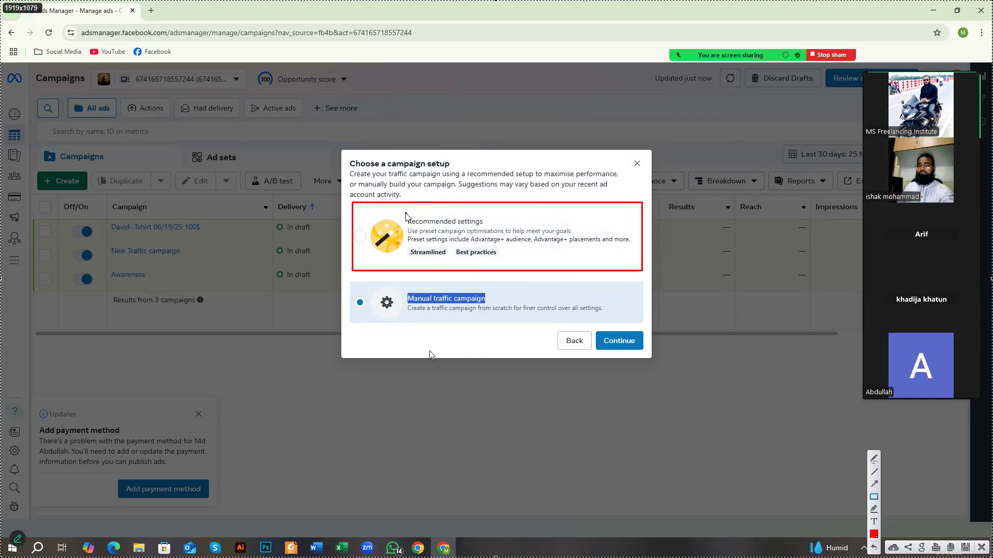
mouse_move(406, 214)
left_mouse_down()
mouse_move(422, 264)
mouse_move(637, 264)
left_mouse_up()
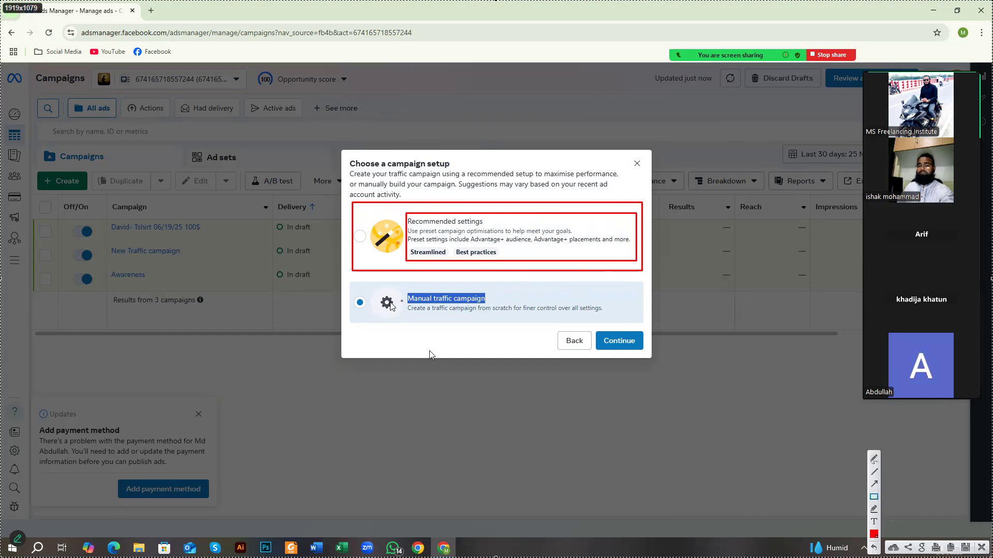
mouse_move(350, 273)
left_mouse_down()
mouse_move(451, 325)
mouse_move(646, 329)
left_mouse_up()
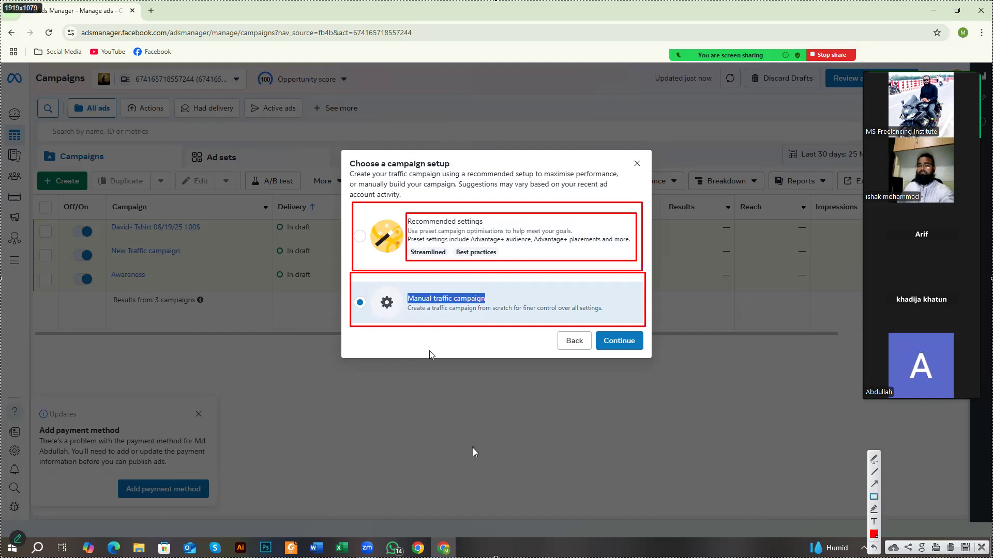
Step: Draw red arrows pointing at the two campaign setup options and discard the annotated screenshot
left_click(874, 484)
left_click_drag(231, 104, 375, 203)
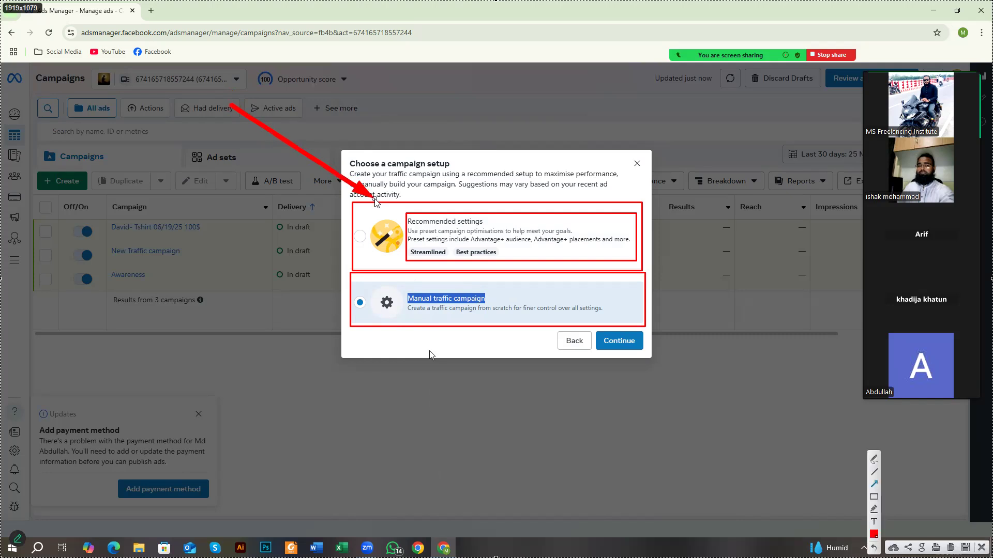
left_click_drag(336, 523, 373, 337)
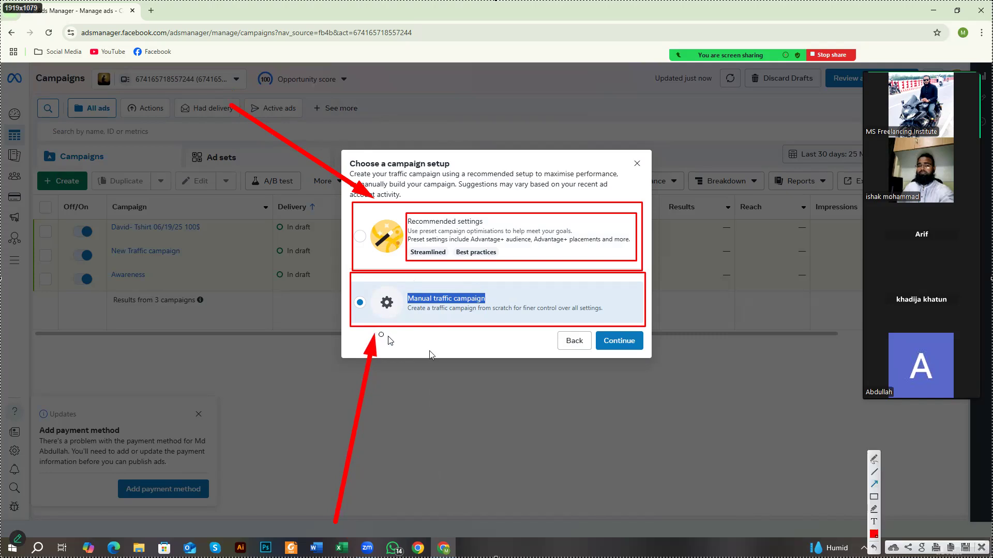
right_click(470, 298)
left_click(486, 373)
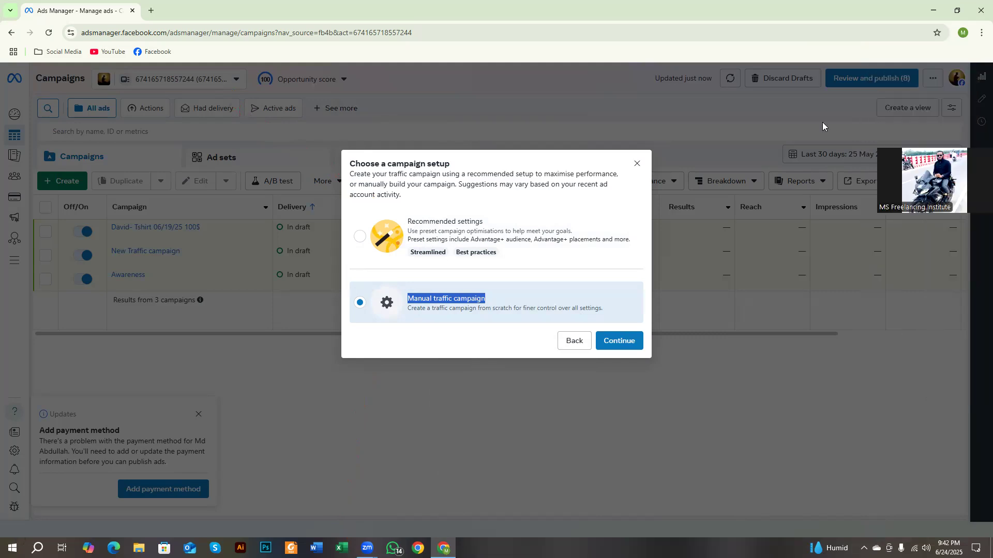
Step: Confirm the Manual traffic campaign setup to open the new campaign for editing
left_click(363, 309)
left_click(619, 341)
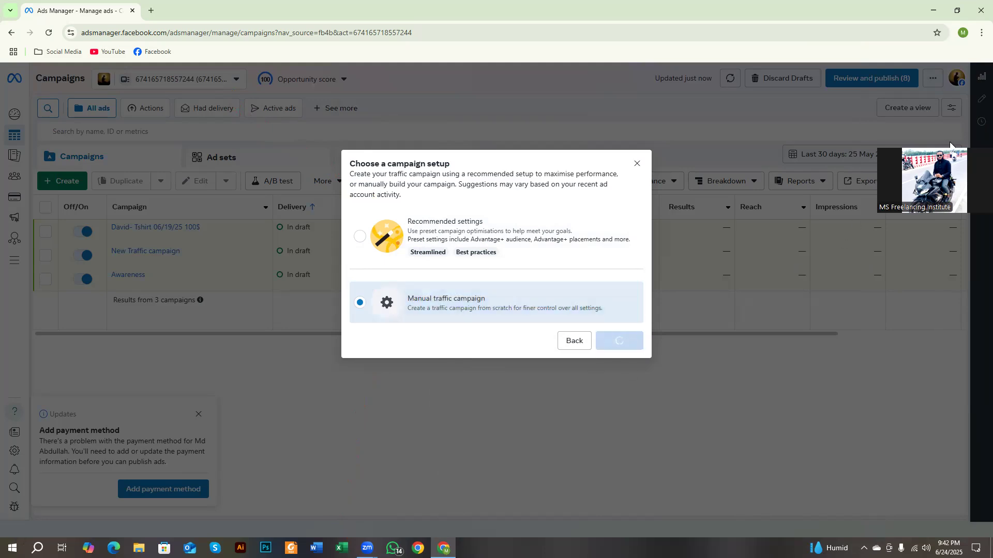
left_click_drag(952, 154, 931, 146)
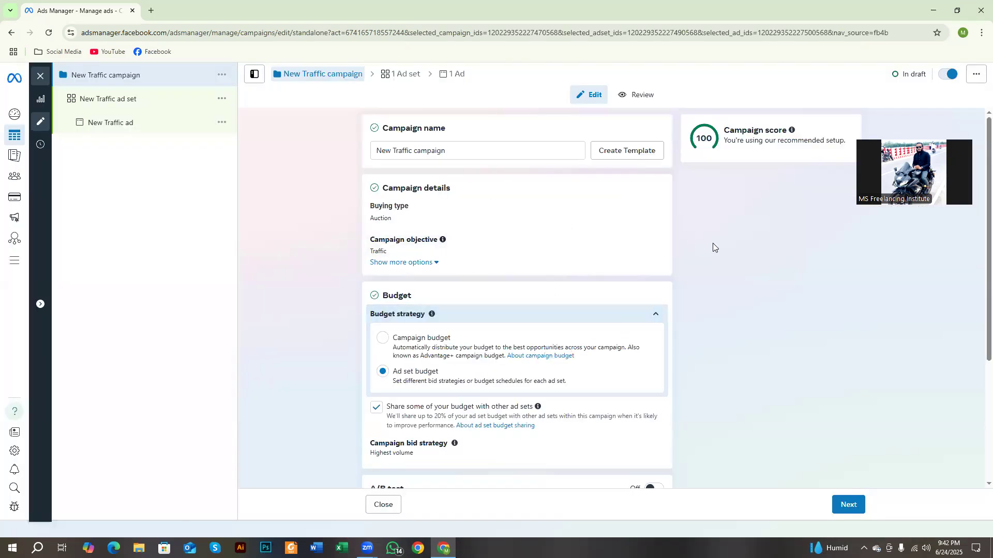
Step: Rename the campaign to the client's name followed by "- Washing Machine - 06/24/25 200$"
scroll(407, 393, "down", 3)
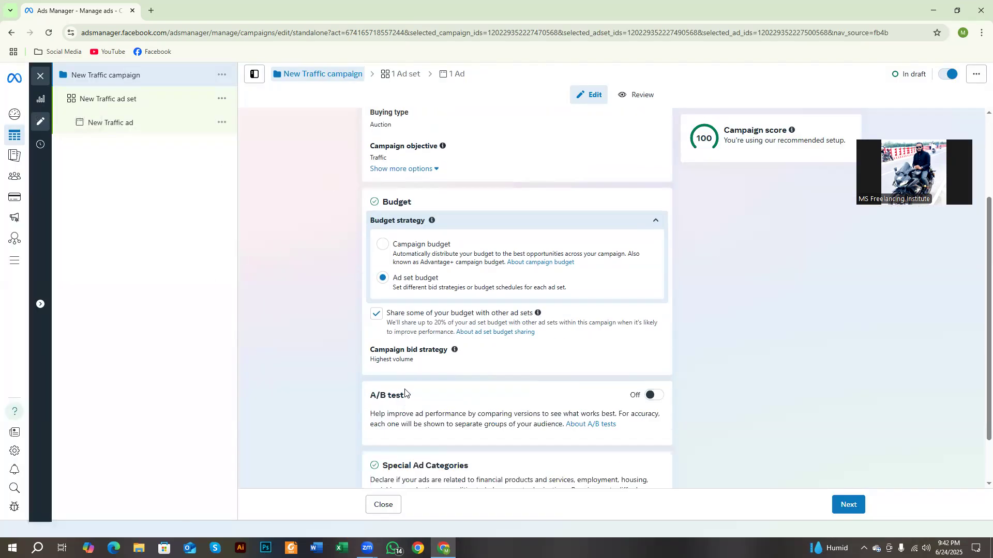
scroll(413, 340, "up", 1)
scroll(412, 340, "up", 2)
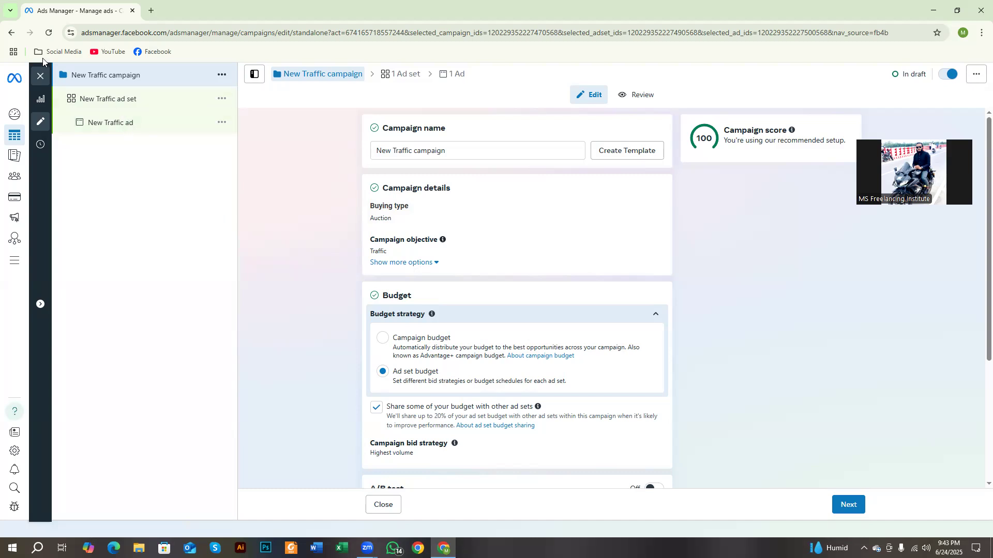
left_click_drag(403, 127, 458, 129)
left_click(459, 148)
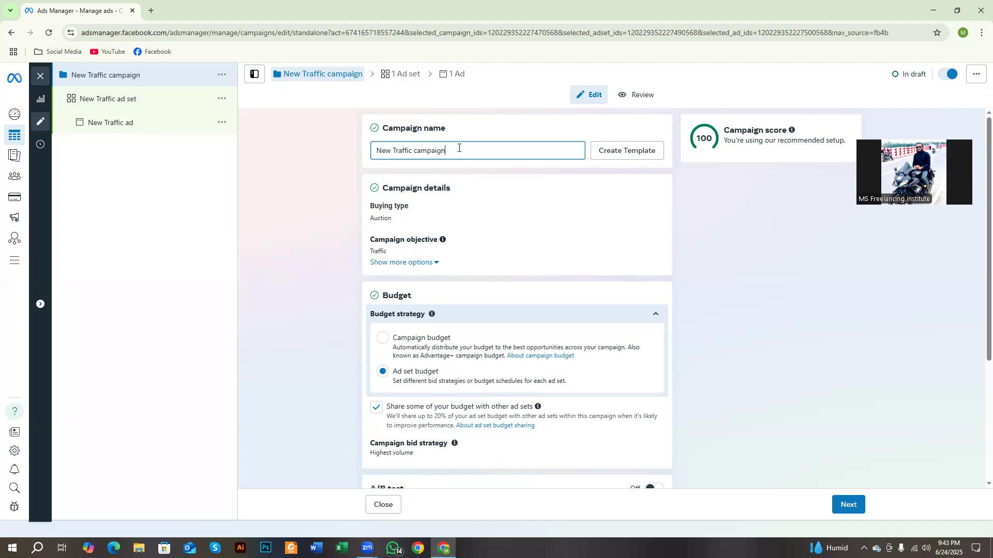
key("BackSpace")
key("BackSpace")
key("BackSpace")
key("BackSpace")
key("BackSpace")
key("BackSpace")
key("BackSpace")
key("BackSpace")
key("BackSpace")
key("BackSpace")
key("BackSpace")
key("BackSpace")
key("BackSpace")
key("BackSpace")
key("BackSpace")
key("BackSpace")
key("BackSpace")
key("BackSpace")
key("BackSpace")
key("BackSpace")
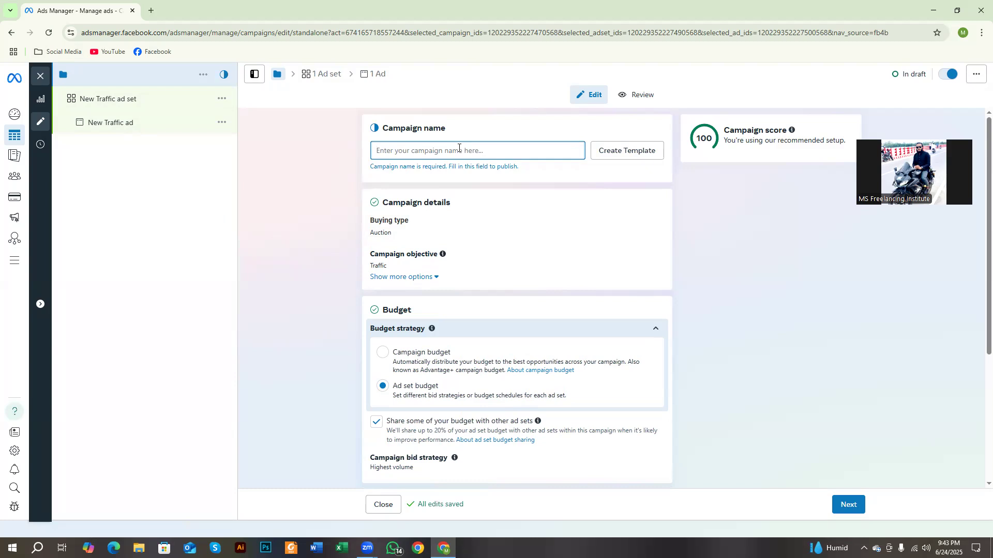
type("Smith")
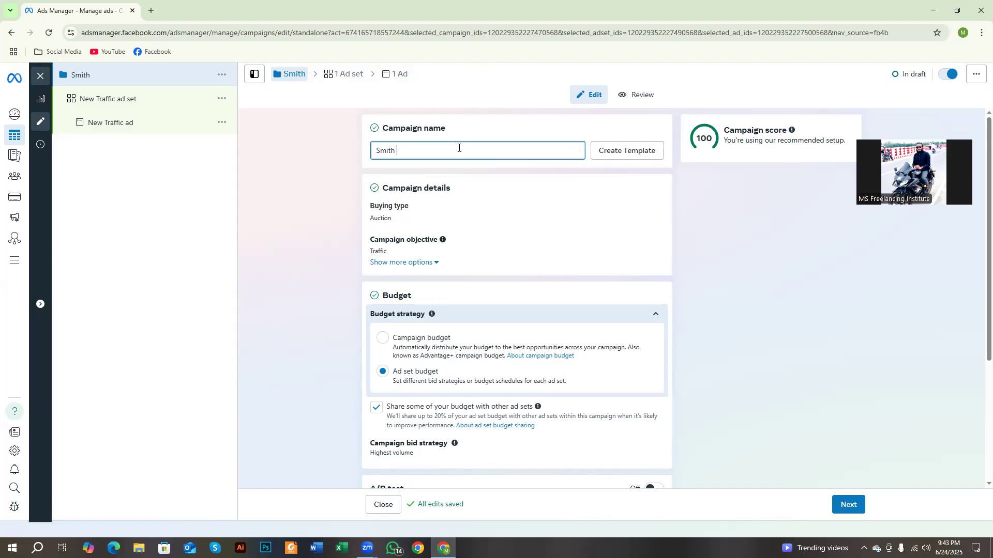
type("- ")
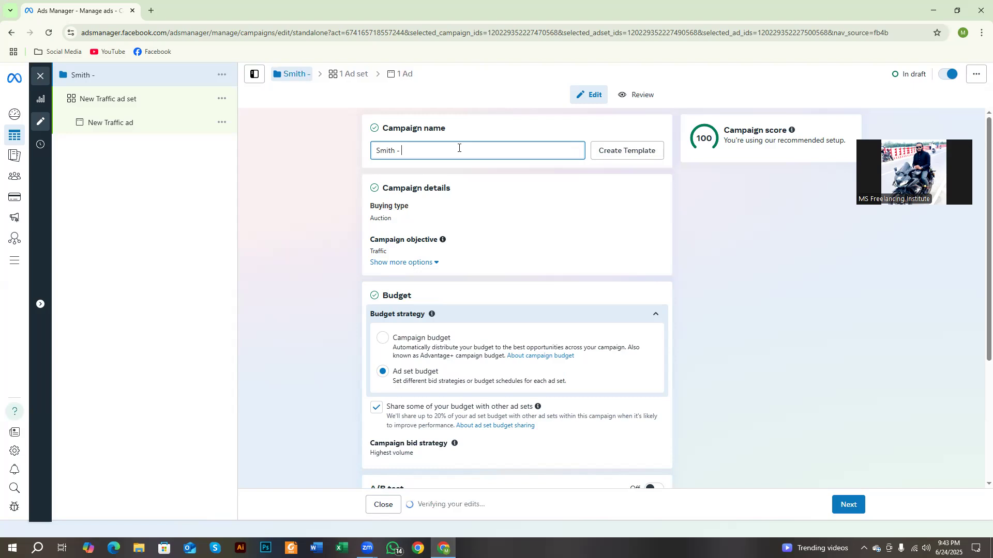
type("Washing ")
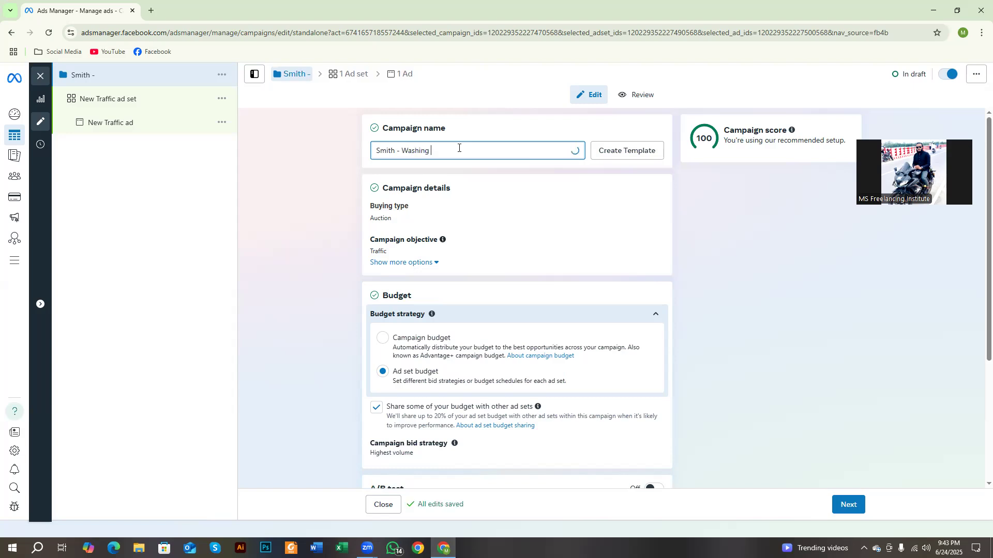
type("Machine")
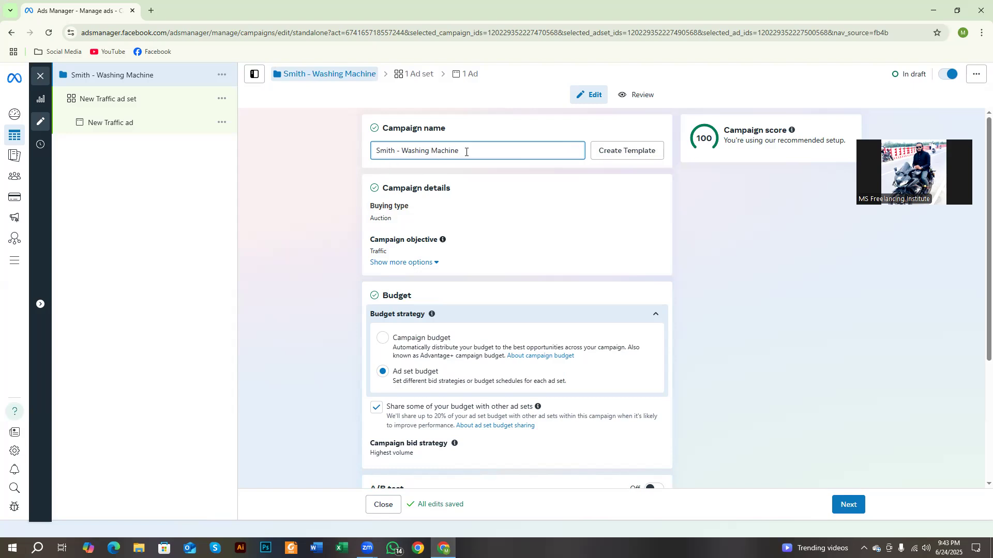
type("-")
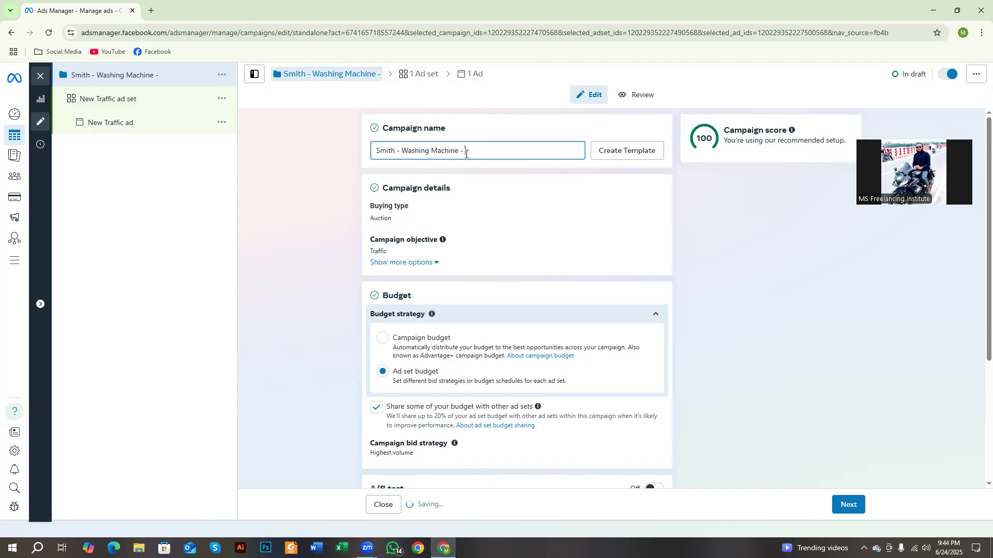
type(" 06/")
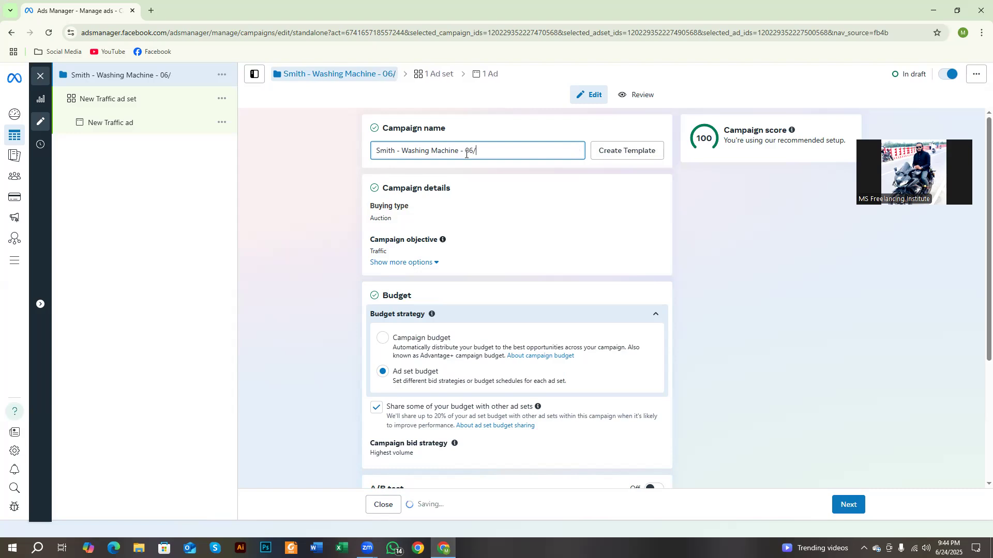
type("24")
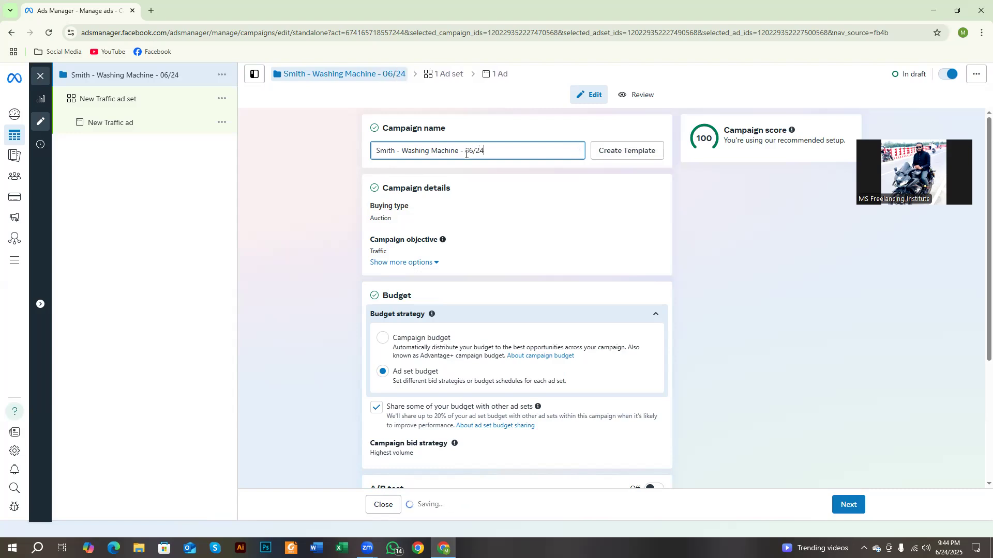
type("/25")
left_click_drag(475, 151, 485, 160)
left_click(501, 151)
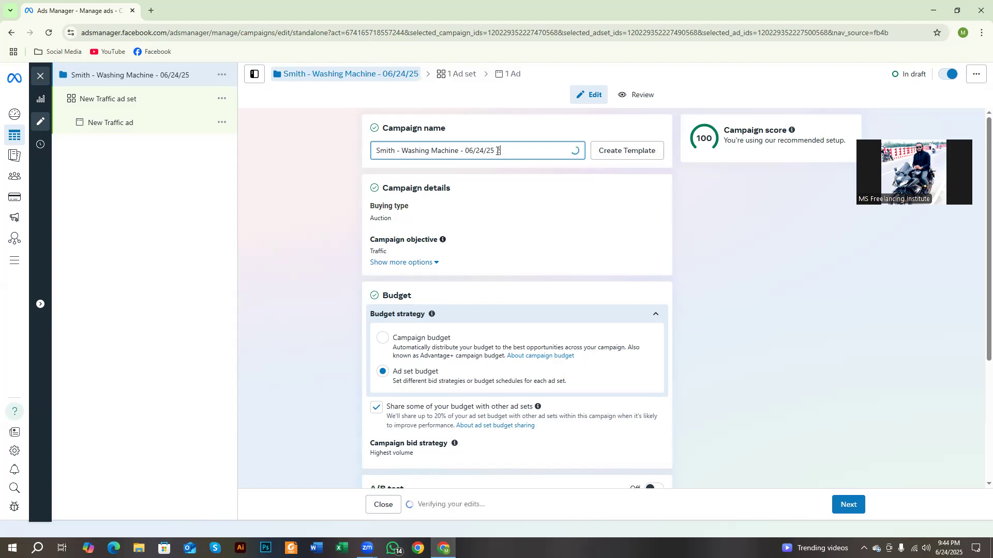
type("200$")
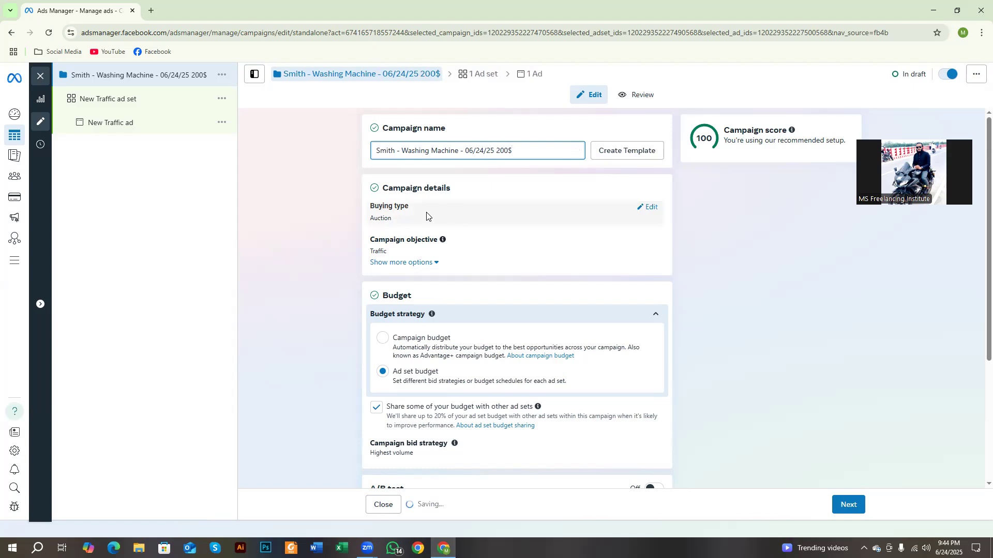
Step: Review the client, product, date and budget parts of the campaign name
double_click(393, 154)
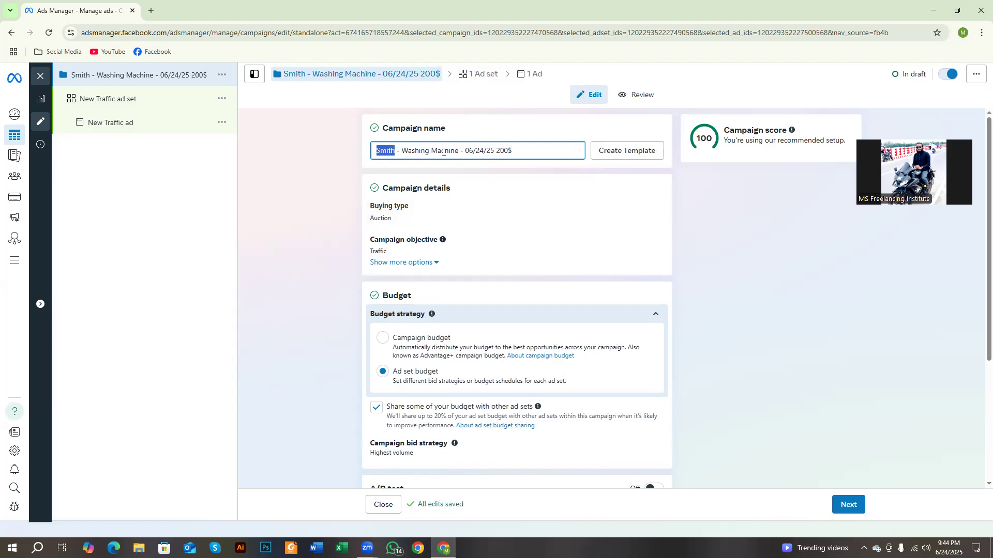
left_click_drag(455, 151, 406, 153)
left_click_drag(468, 151, 488, 153)
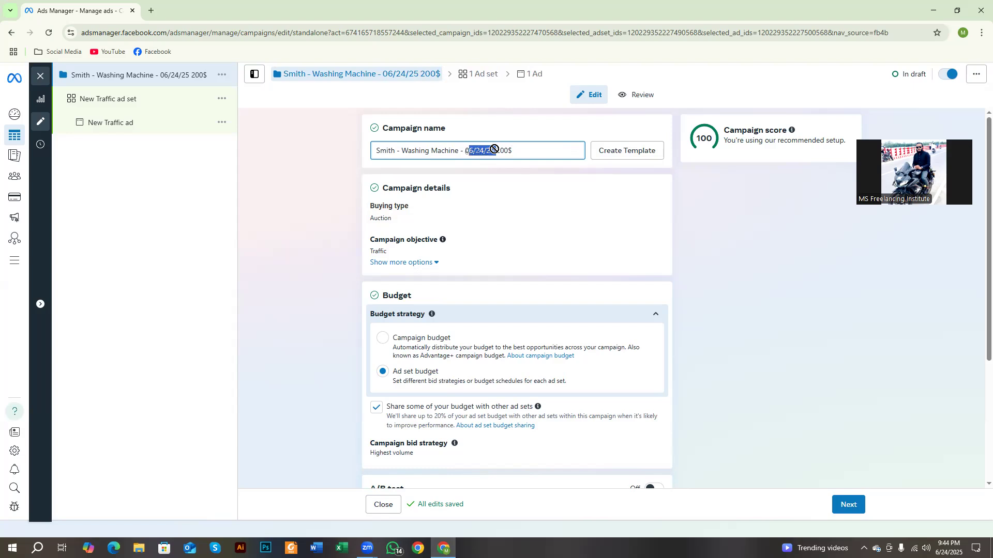
left_click(495, 156)
left_click(496, 154)
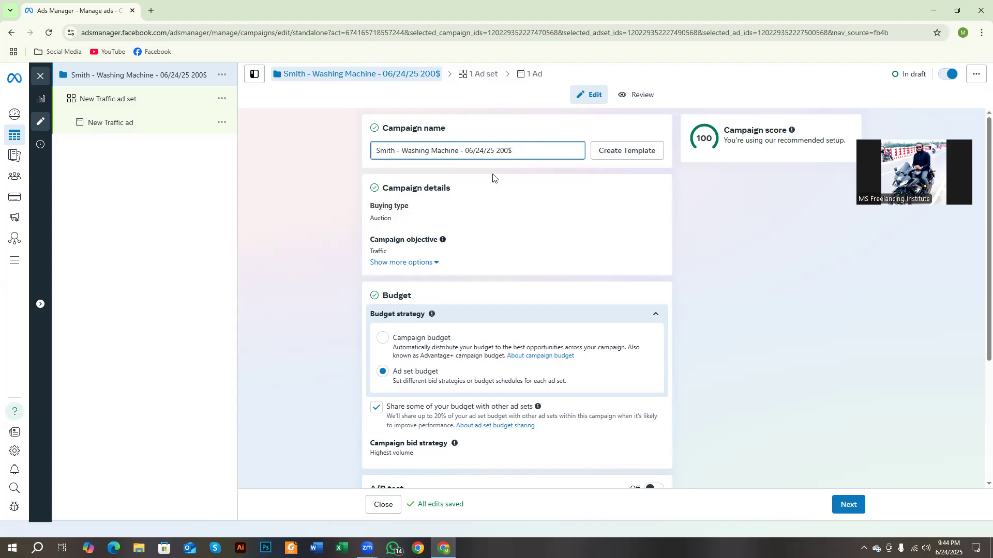
Step: Switch the budget strategy to Campaign budget and back to Ad set budget
scroll(492, 177, "down", 1)
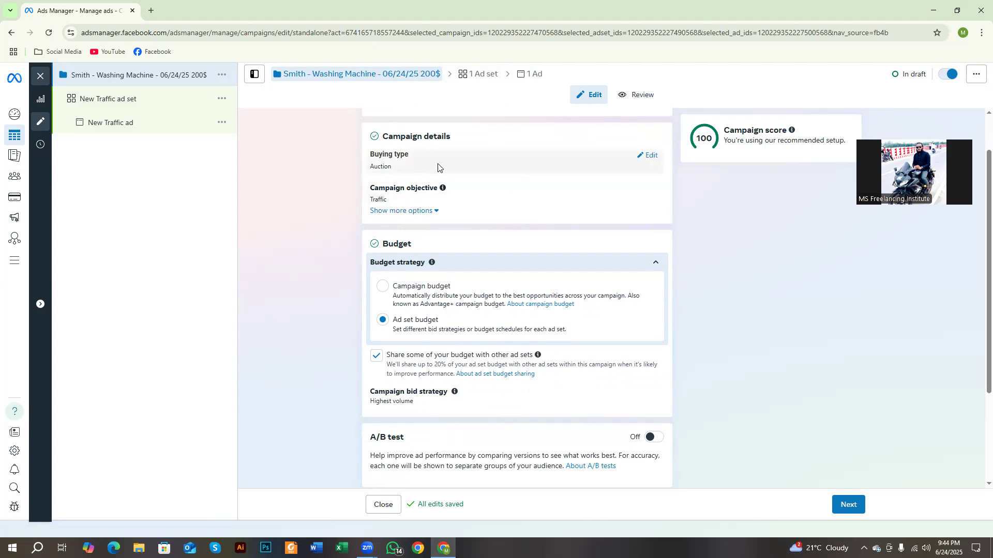
scroll(461, 185, "down", 2)
left_click_drag(383, 142, 425, 147)
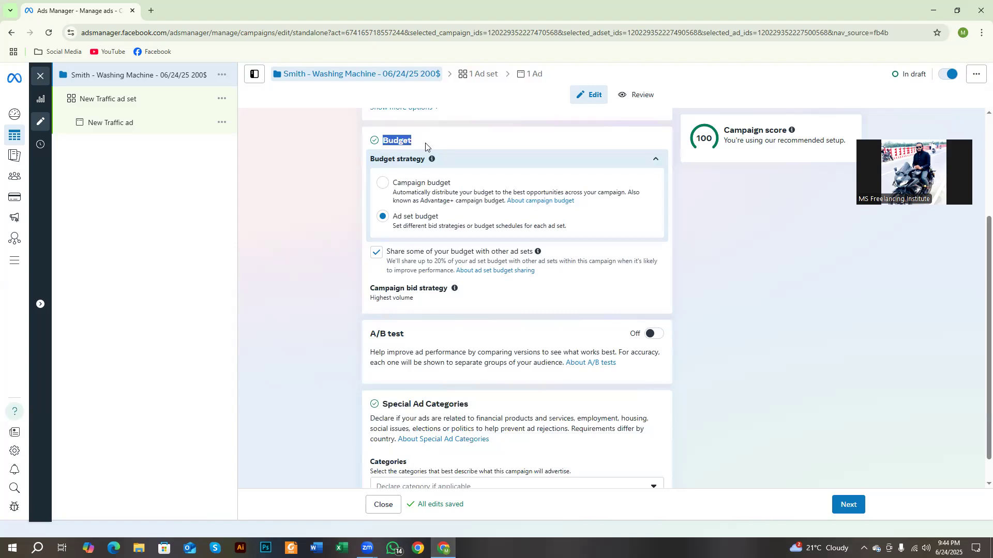
left_click(383, 182)
left_click(383, 217)
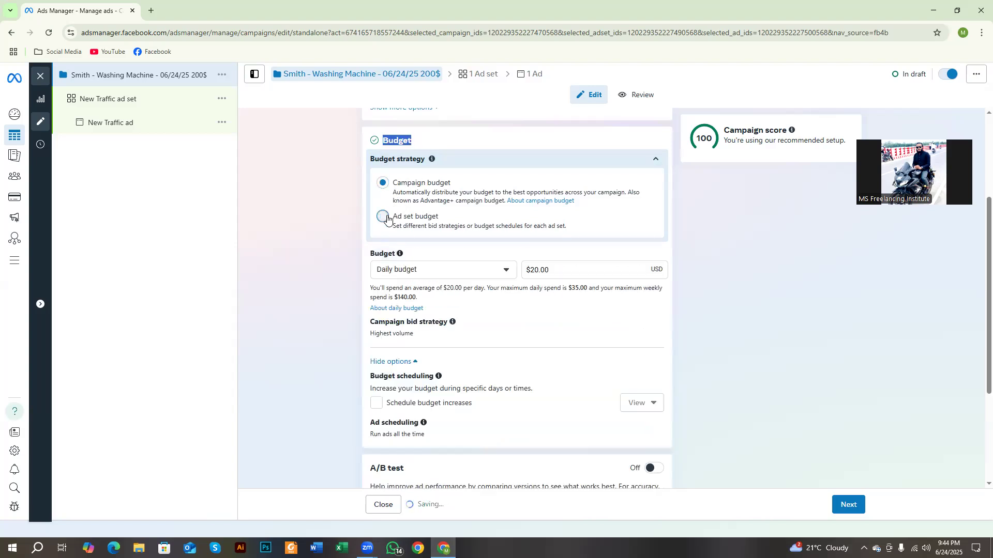
Step: Set the campaign's budget strategy to Ad set budget
left_click(383, 184)
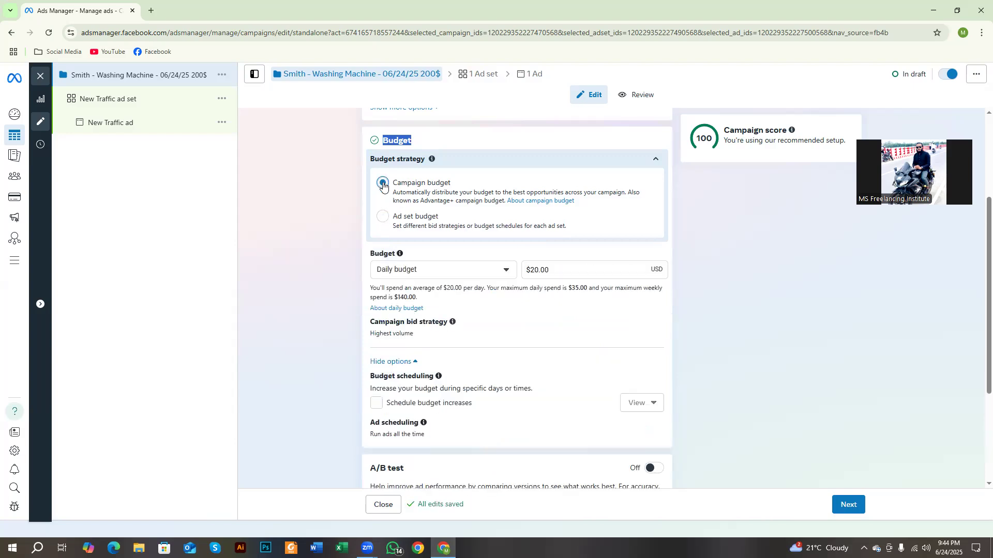
left_click(384, 217)
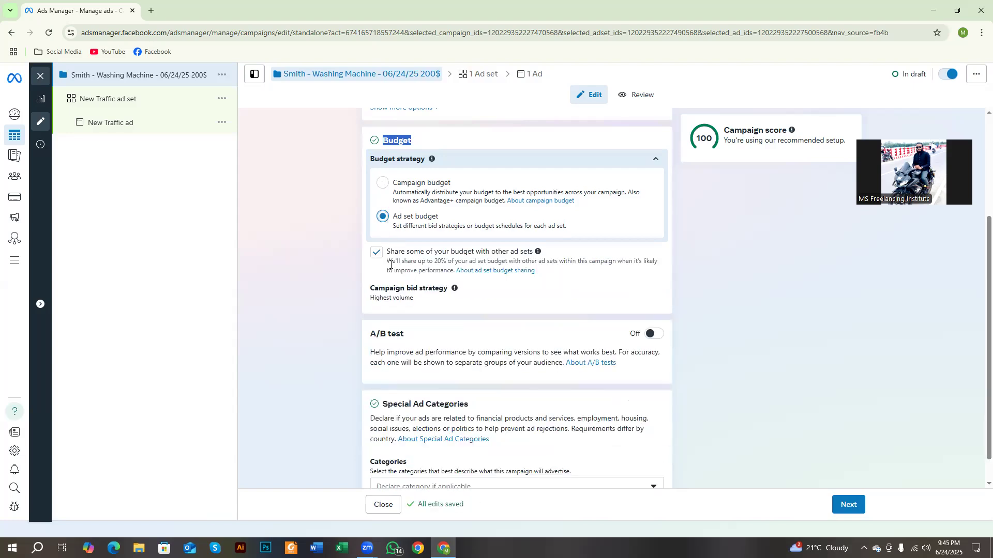
scroll(390, 263, "down", 1)
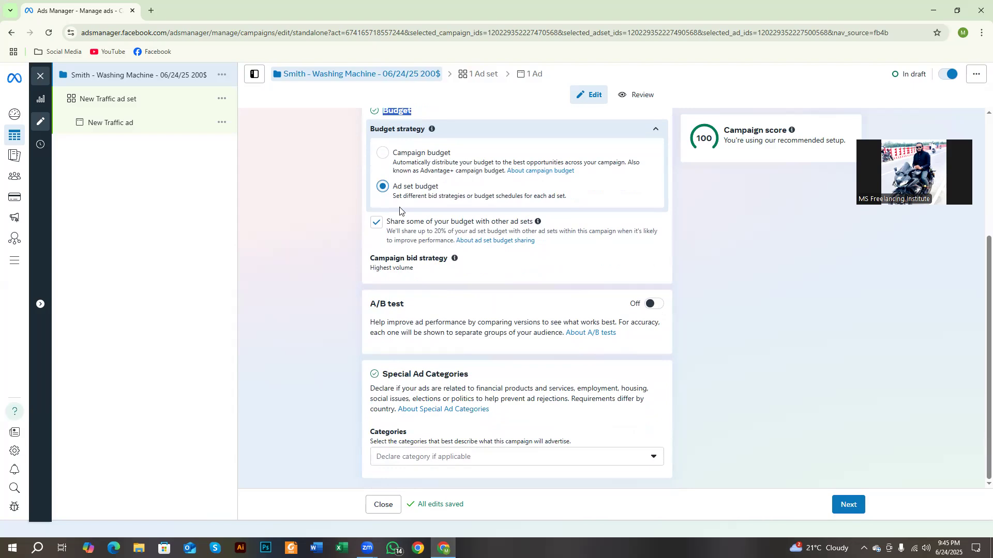
scroll(402, 211, "up", 1)
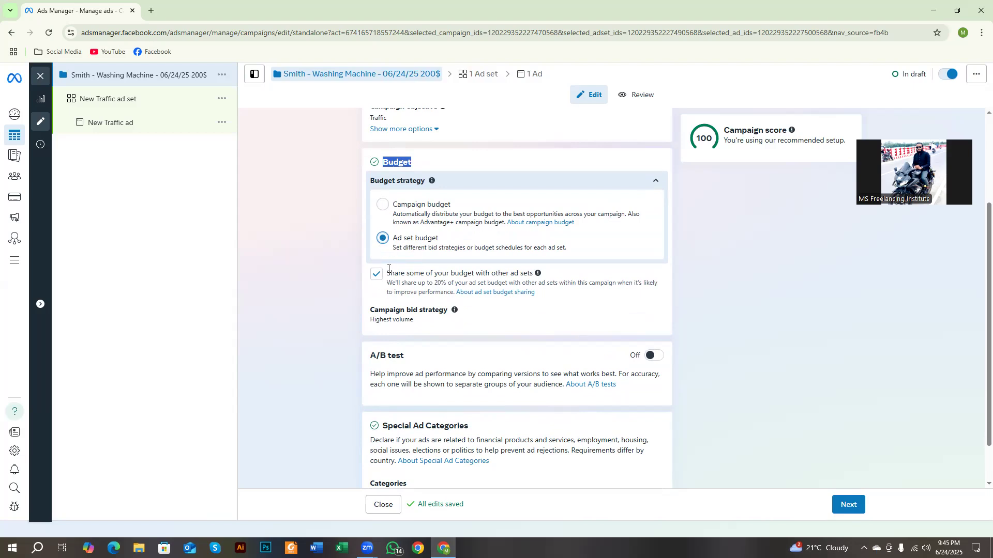
Step: Read the explanation of sharing up to 20% of the budget with other ad sets in the campaign
left_click_drag(386, 269, 536, 278)
left_click_drag(387, 283, 448, 284)
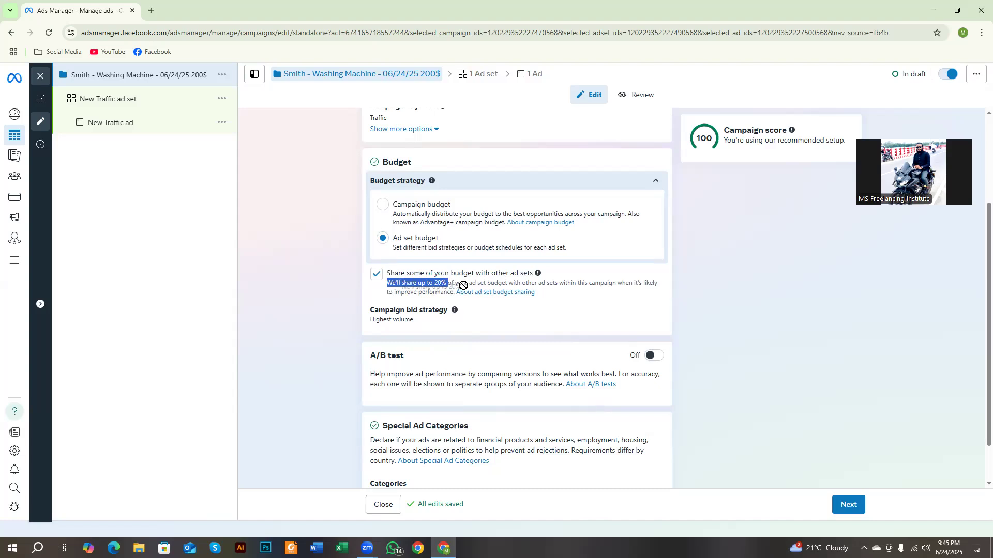
left_click(485, 282)
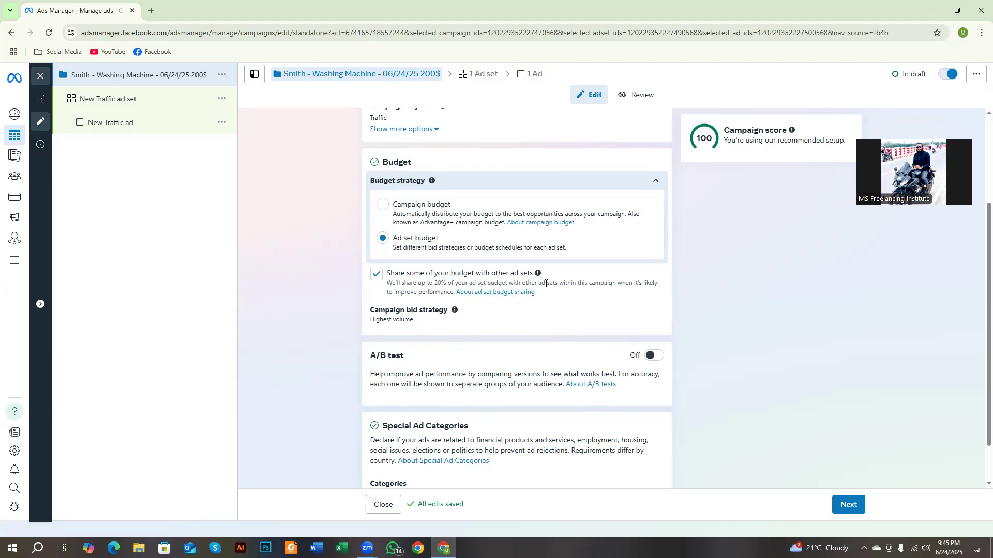
left_click_drag(434, 280, 448, 283)
left_click_drag(559, 283, 459, 292)
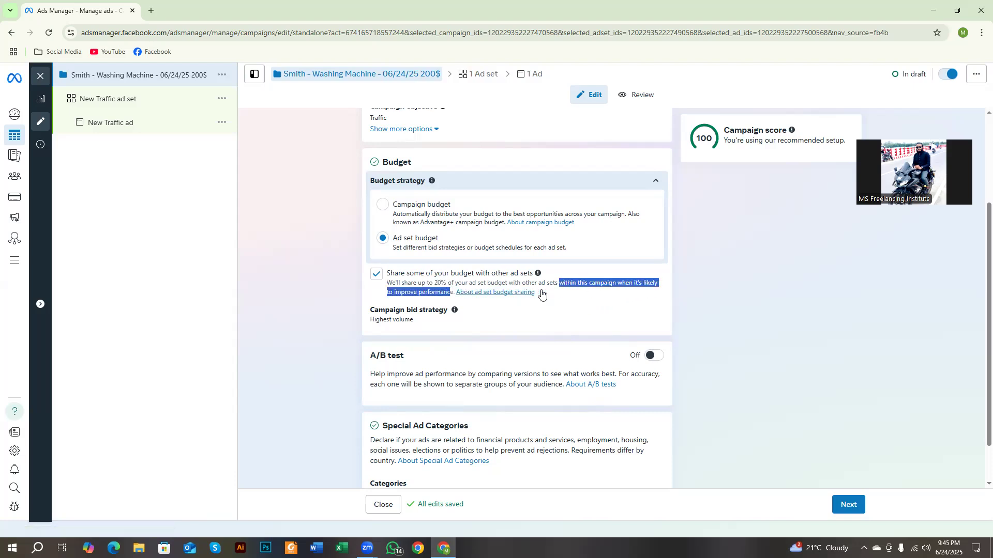
left_click(587, 284)
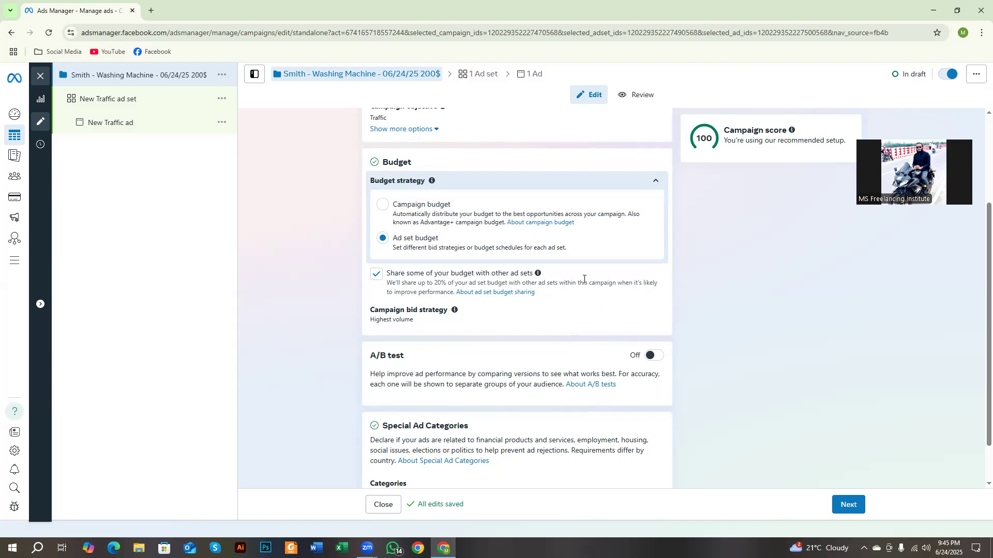
double_click(438, 283)
left_click_drag(438, 287, 410, 308)
scroll(409, 308, "down", 1)
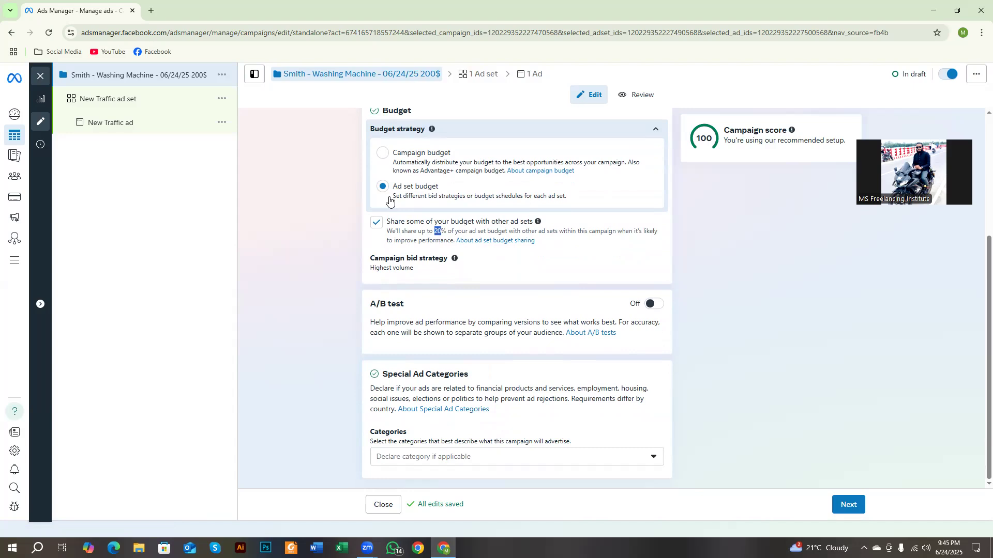
Step: Review the A/B test and Special Ad Categories sections and proceed to the ad set settings
left_click_drag(371, 303, 425, 305)
left_click_drag(388, 374, 472, 370)
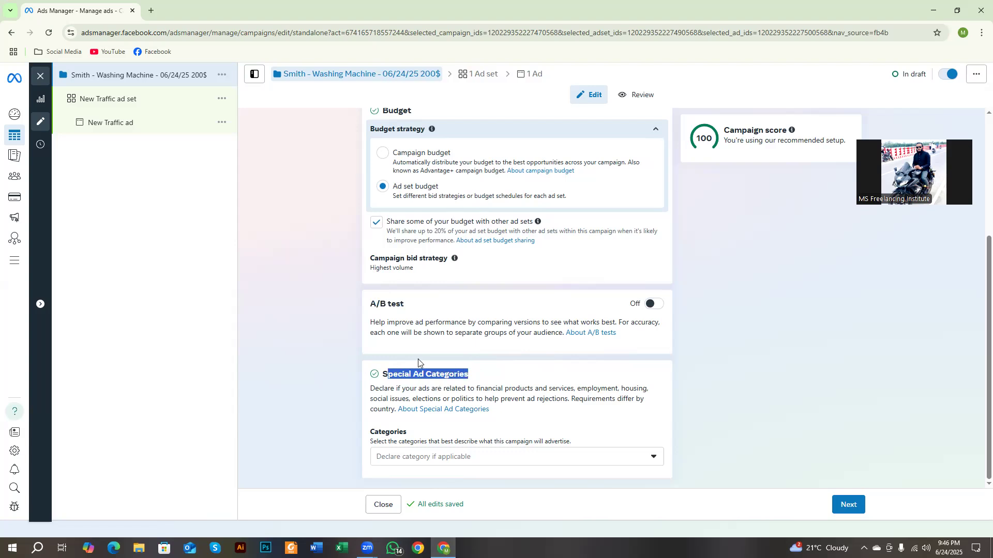
left_click(849, 504)
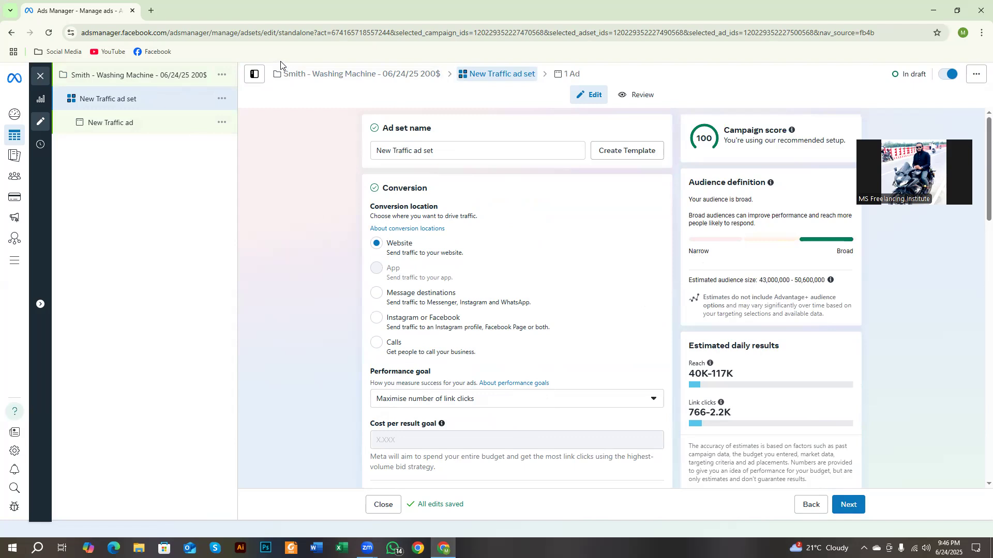
Step: Rename the ad set with the copied campaign name: the client's name followed by "- Washing Machine - 06/24/25 200$"
left_click_drag(284, 72, 447, 102)
key("ctrl+c")
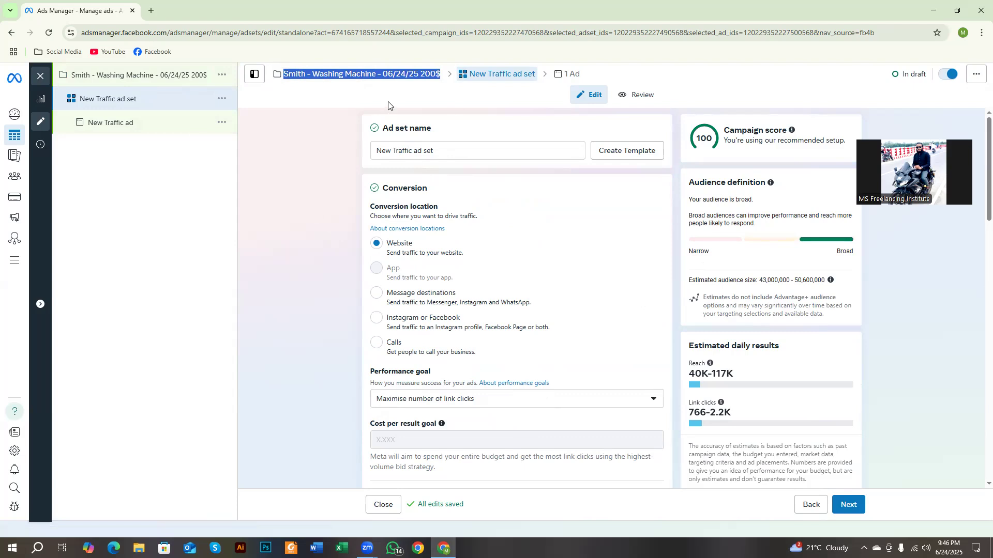
left_click(401, 150)
key("ctrl+a")
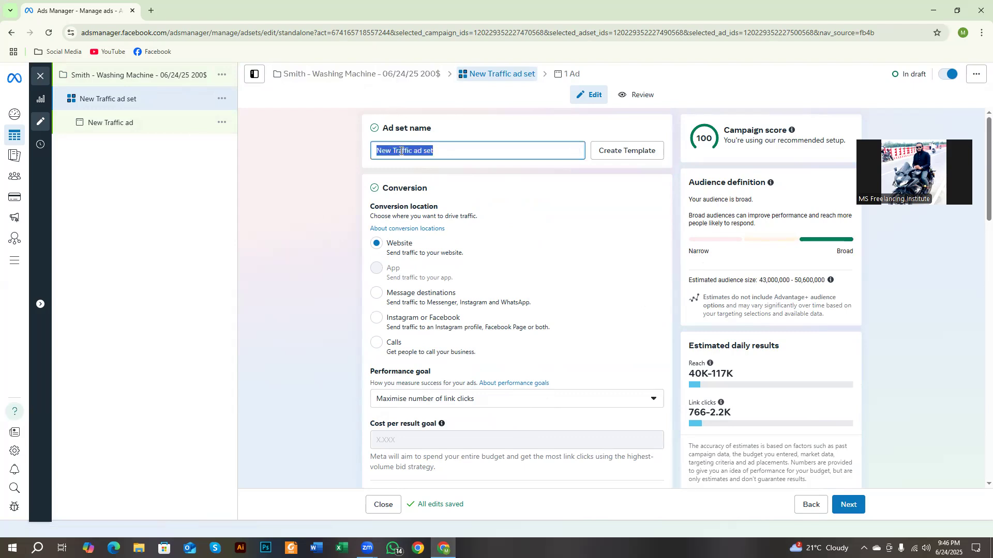
key("ctrl+v")
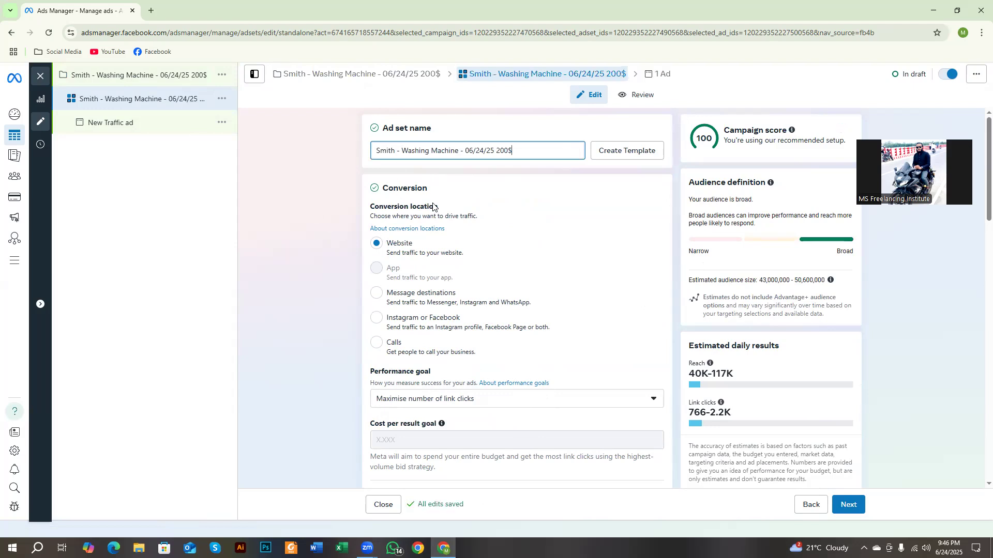
Step: Set the ad set's conversion location to Message destinations, comparing it with the Website option
left_click_drag(371, 208, 439, 208)
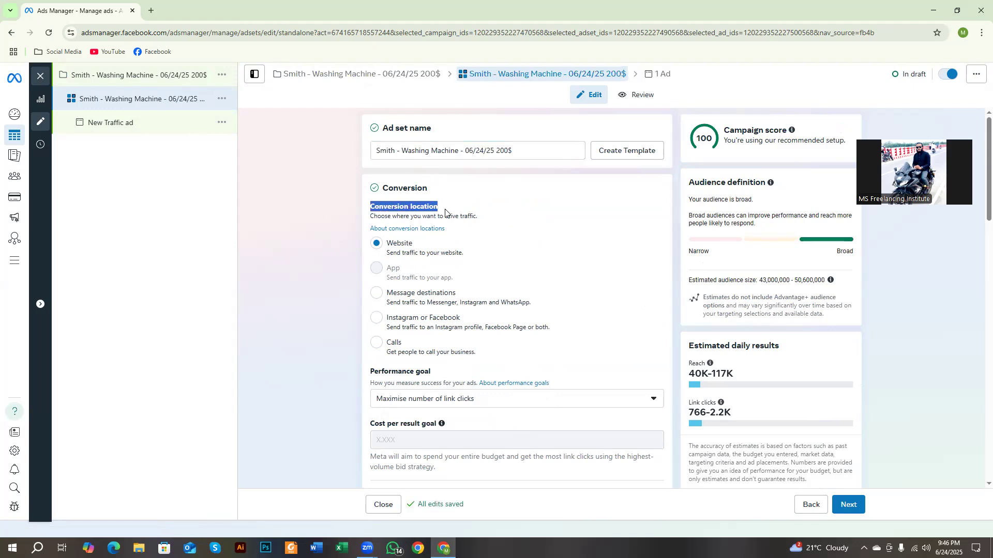
left_click_drag(371, 216, 483, 223)
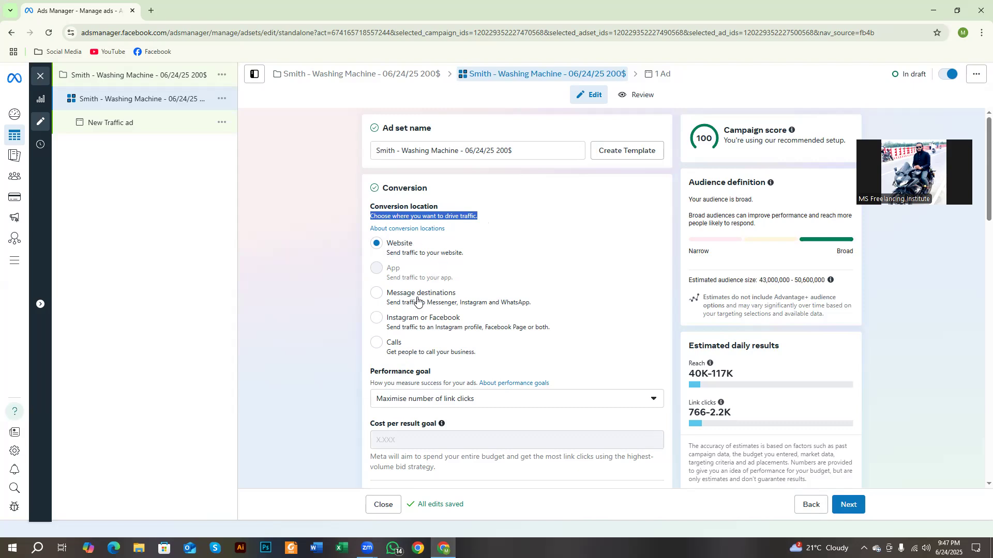
left_click(401, 300)
left_click(395, 296)
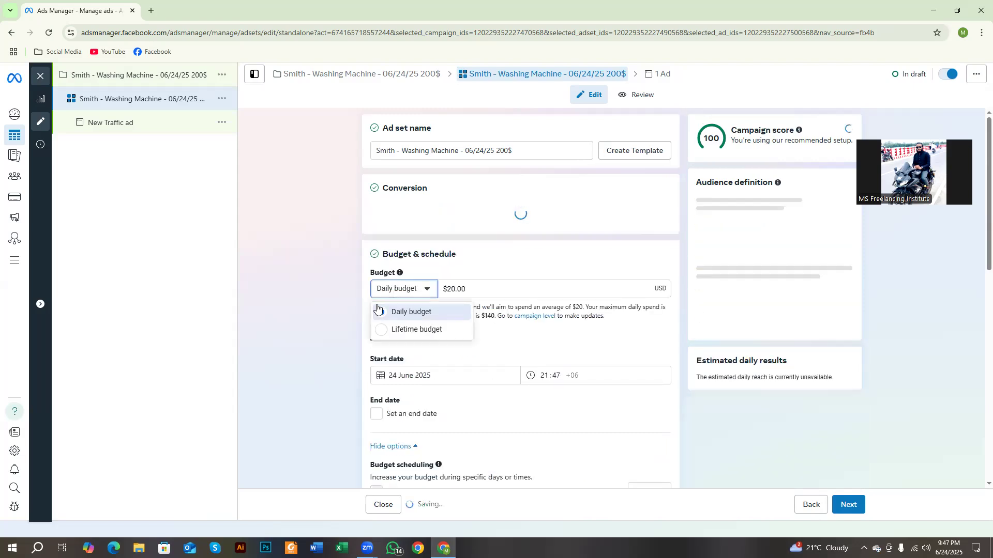
left_click(321, 293)
scroll(334, 296, "up", 10)
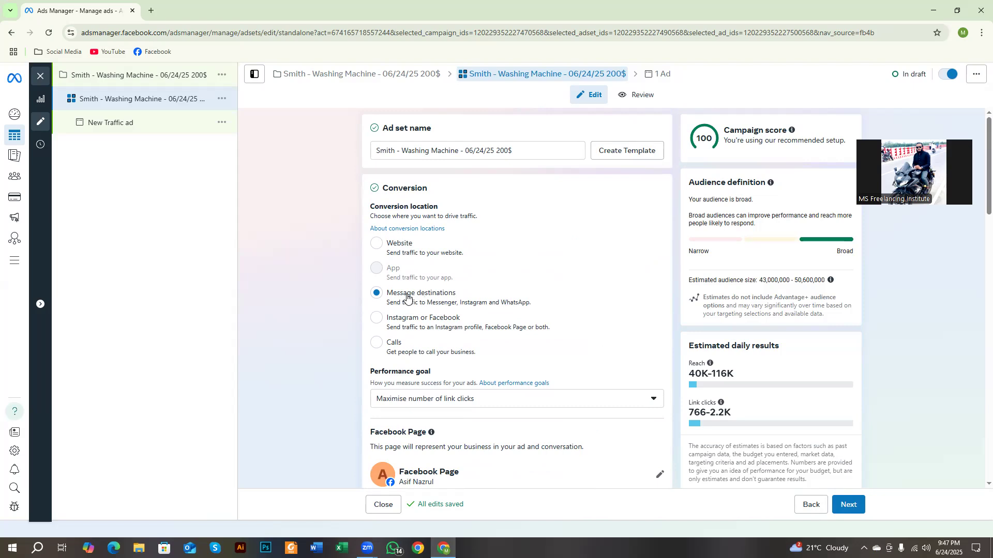
left_click(376, 243)
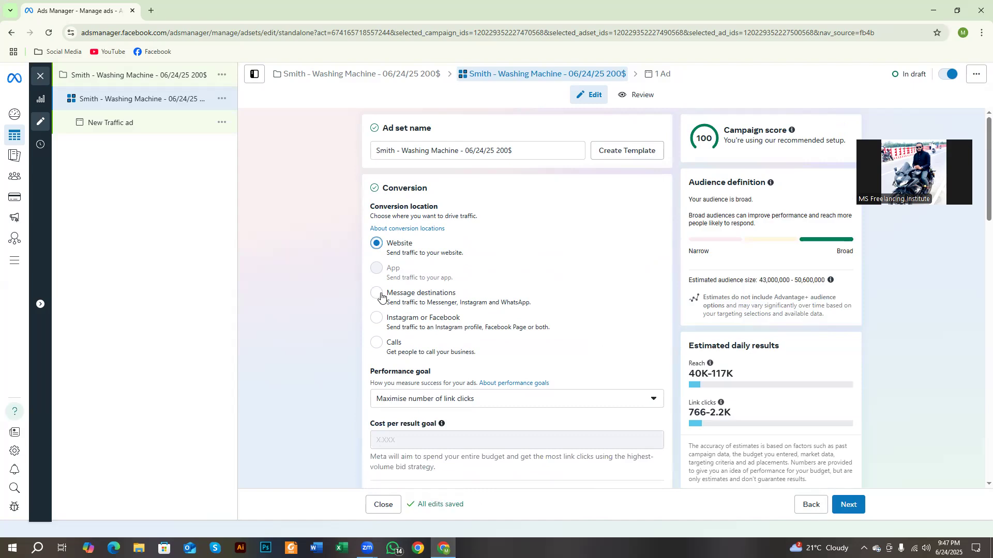
left_click(376, 296)
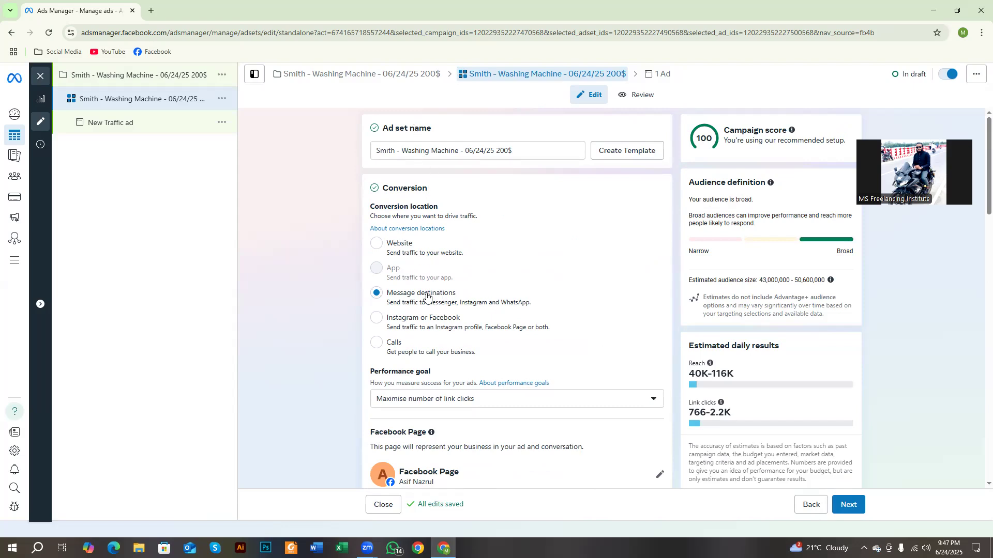
Step: Examine the Conversion section, from the conversion location options to the Performance goal setting
scroll(427, 296, "down", 3)
left_click_drag(376, 217, 433, 221)
scroll(380, 212, "up", 2)
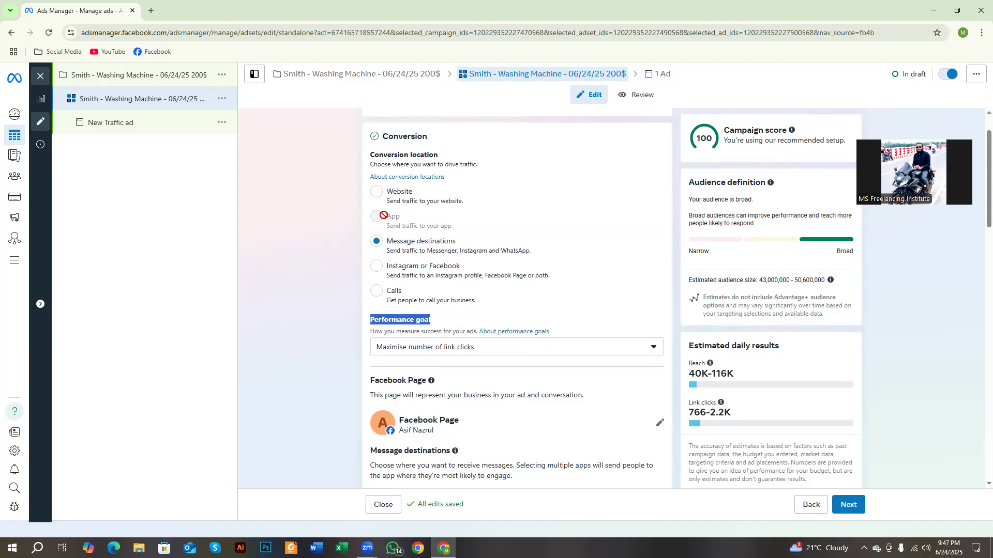
mouse_move(383, 215)
scroll(408, 266, "up", 1)
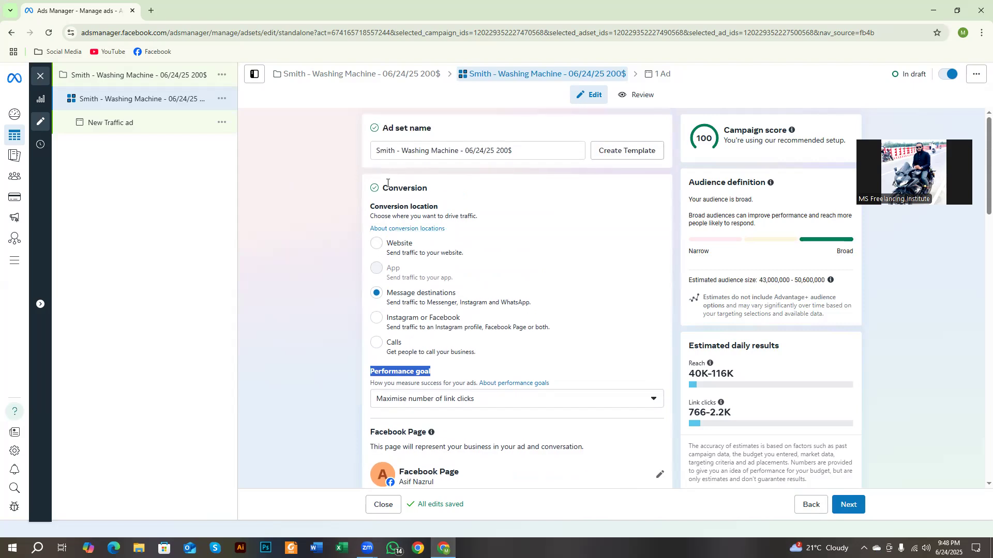
left_click_drag(389, 188, 434, 195)
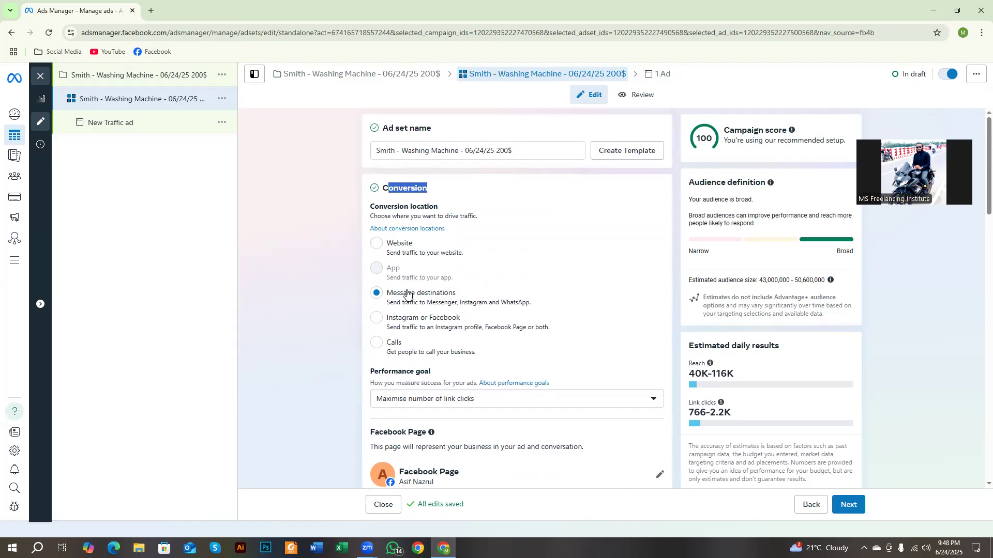
scroll(406, 313, "down", 1)
left_click_drag(368, 323, 432, 321)
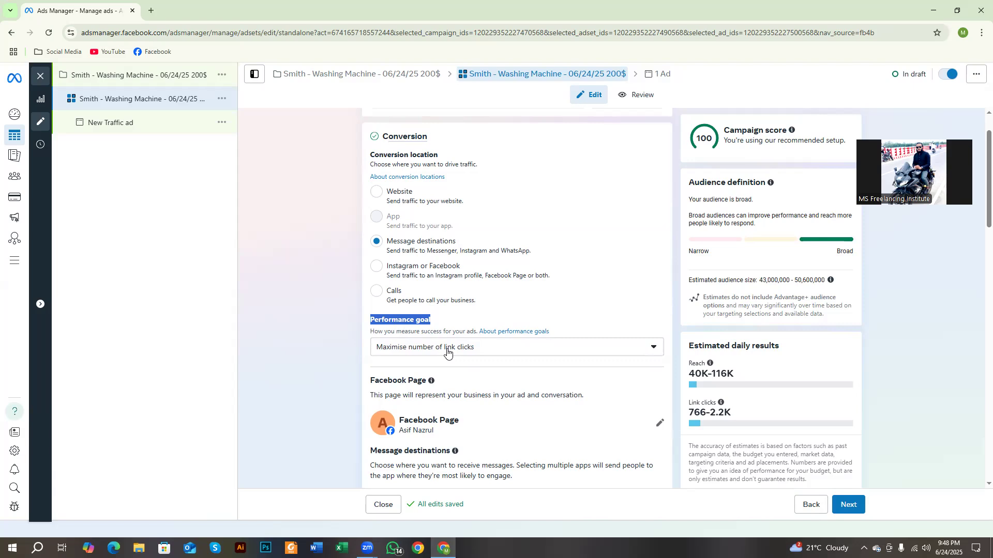
left_click(416, 324)
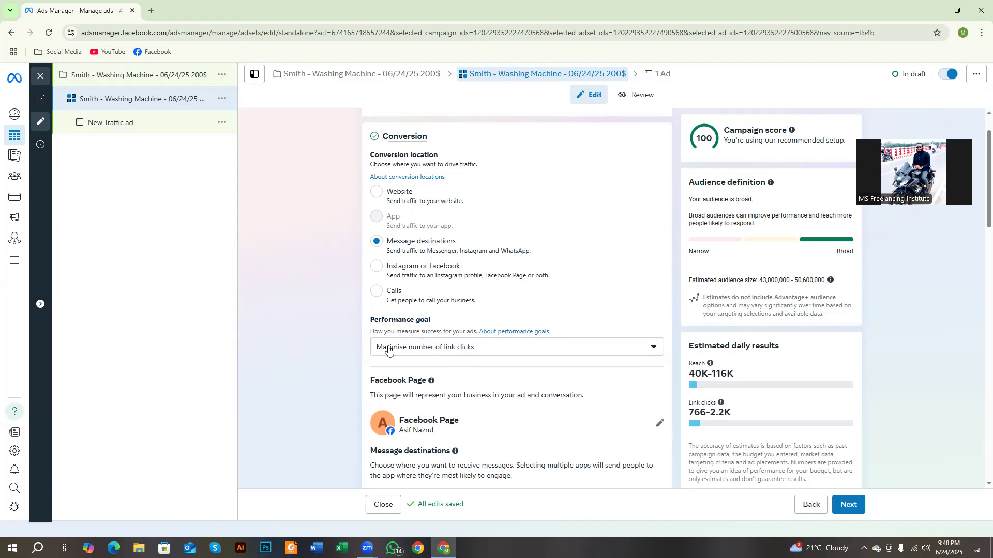
Step: Set the ad set's performance goal to "Maximise number of conversations"
left_click(386, 350)
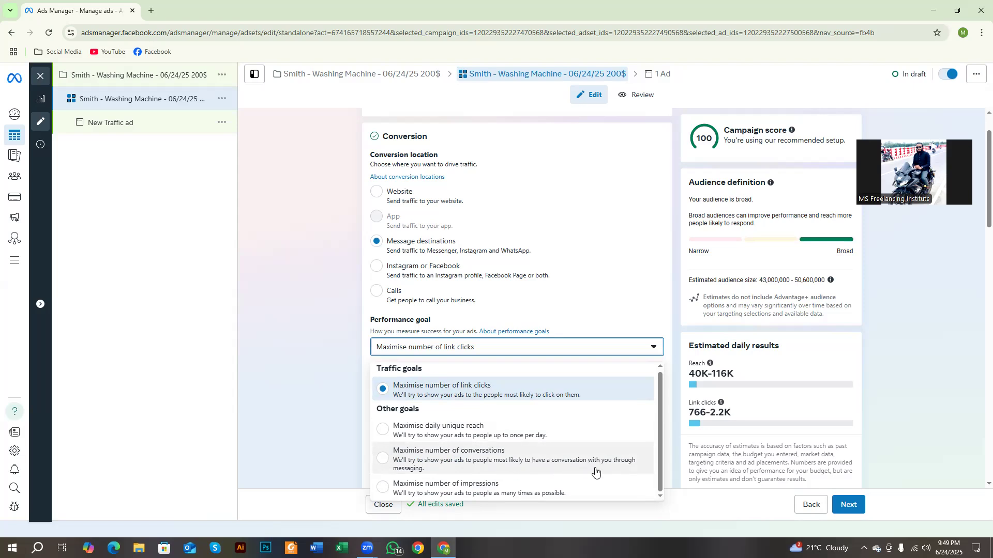
left_click(384, 460)
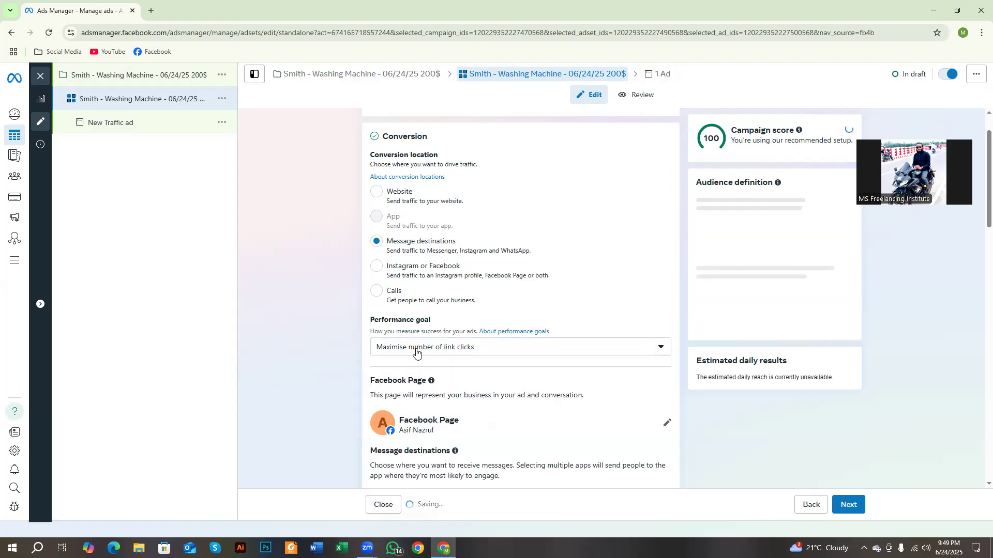
left_click(386, 349)
left_click(382, 462)
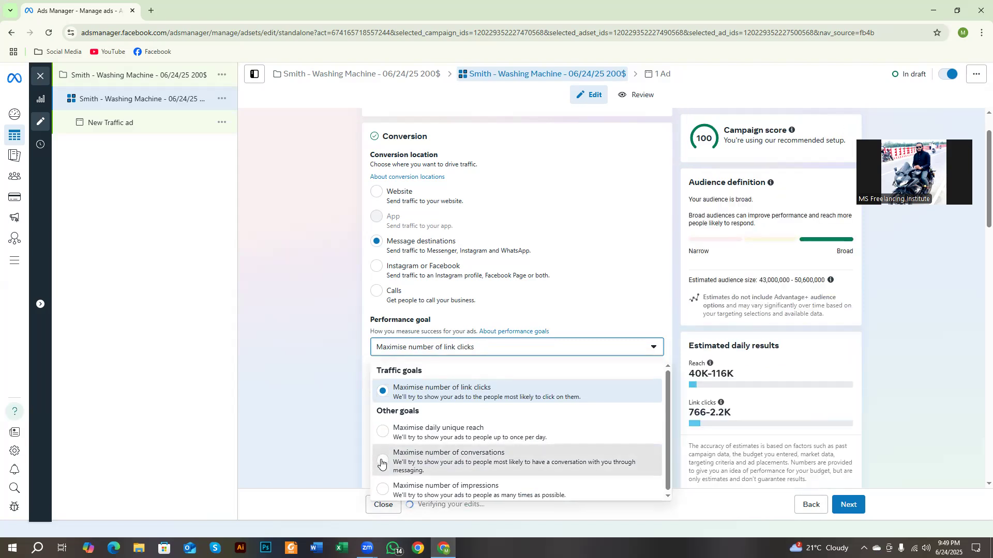
Step: Capture the screen with the performance goal options open and outline Traffic goals, its link-clicks selector and the word "click" with red rectangles
left_click(441, 348)
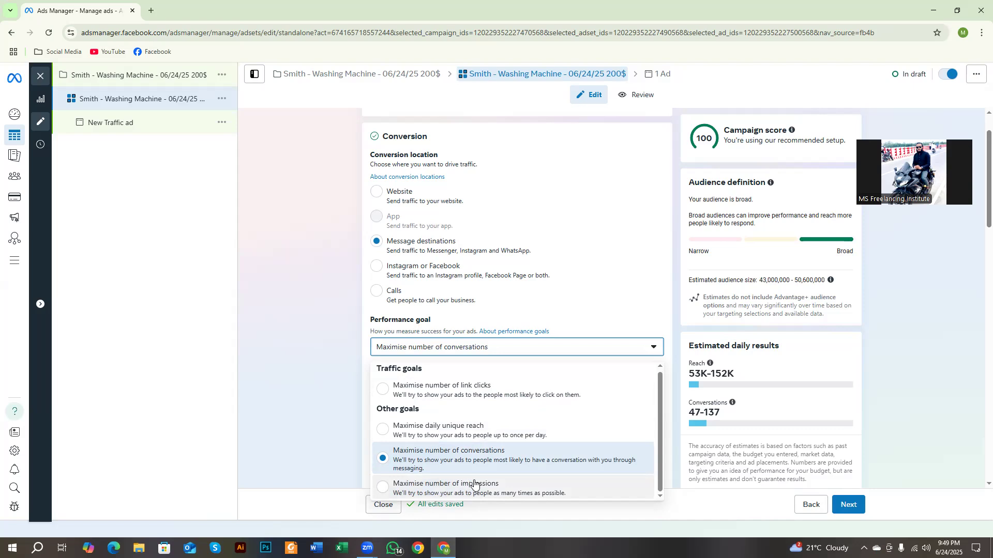
scroll(298, 453, "down", 2)
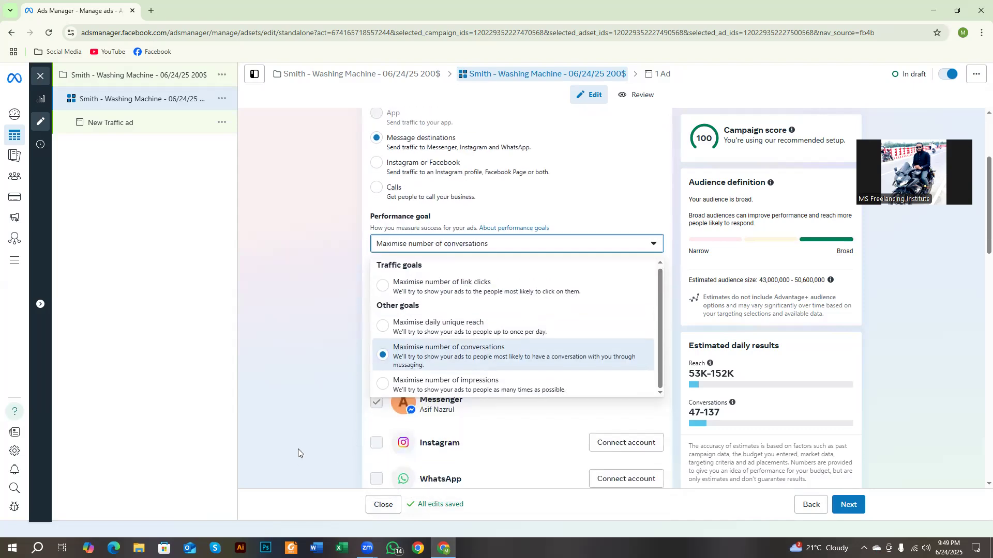
scroll(321, 419, "down", 1)
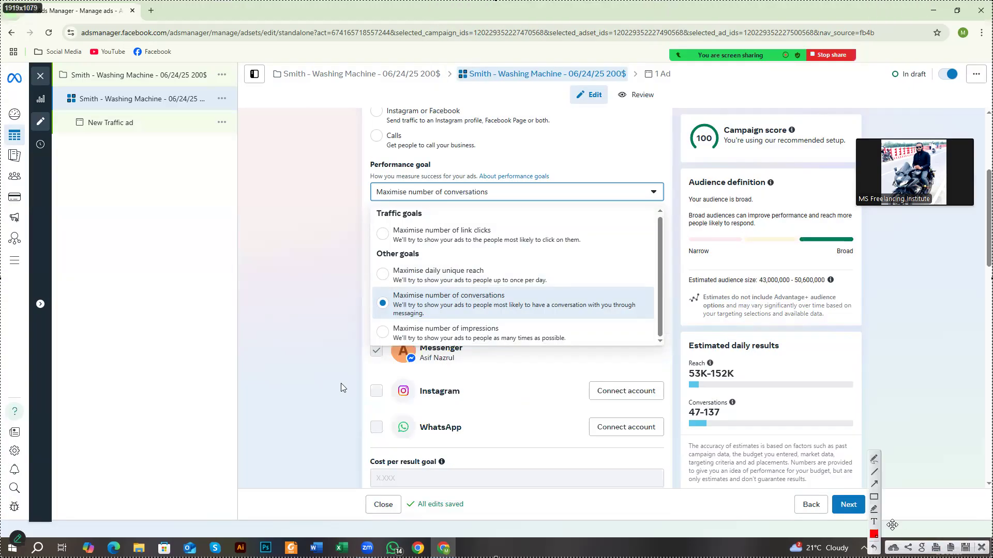
left_click(874, 498)
mouse_move(369, 207)
left_mouse_down()
mouse_move(431, 239)
mouse_move(632, 251)
left_mouse_up()
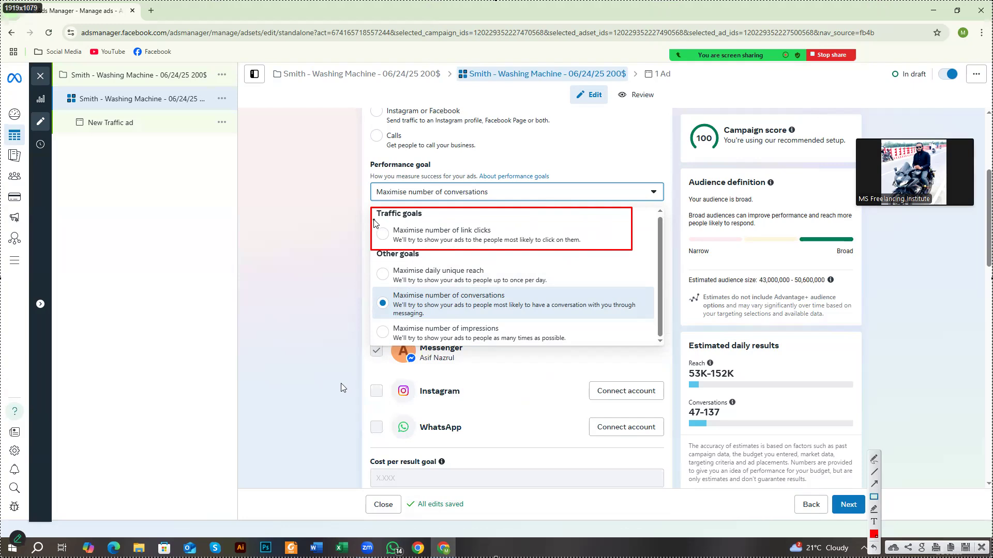
left_click_drag(376, 220, 392, 248)
left_click_drag(541, 231, 556, 250)
Step: Outline the "Maximise daily unique reach" and "Maximise number of conversations" goals with red rectangles on the screen capture
mouse_move(373, 260)
left_mouse_down()
mouse_move(386, 288)
mouse_move(578, 290)
left_mouse_up()
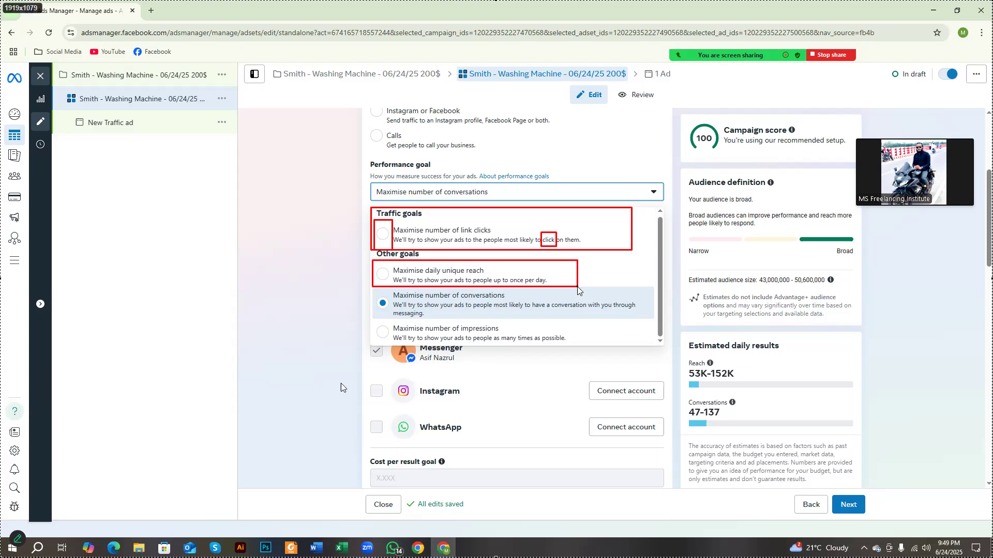
left_click_drag(577, 290, 579, 291)
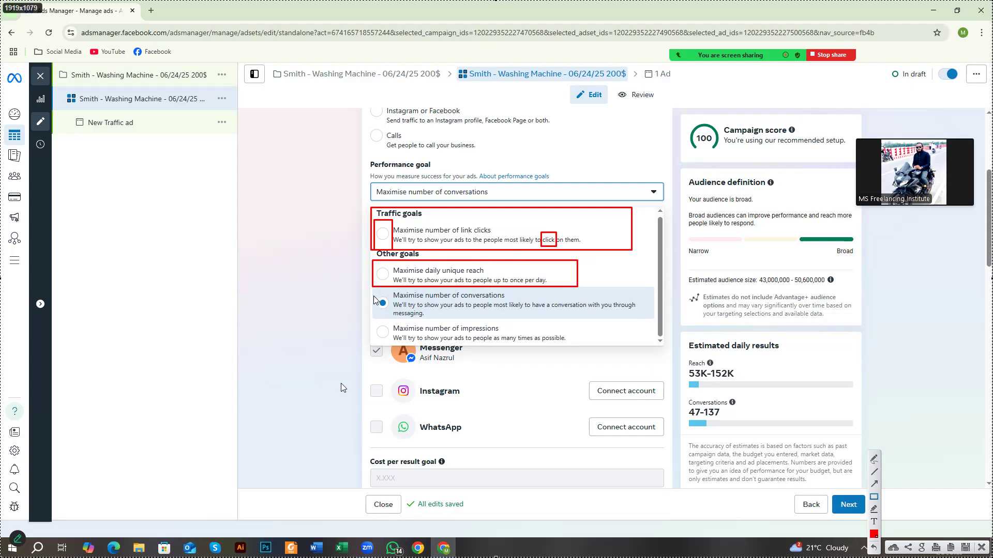
mouse_move(374, 287)
left_mouse_down()
mouse_move(412, 314)
mouse_move(653, 322)
left_mouse_up()
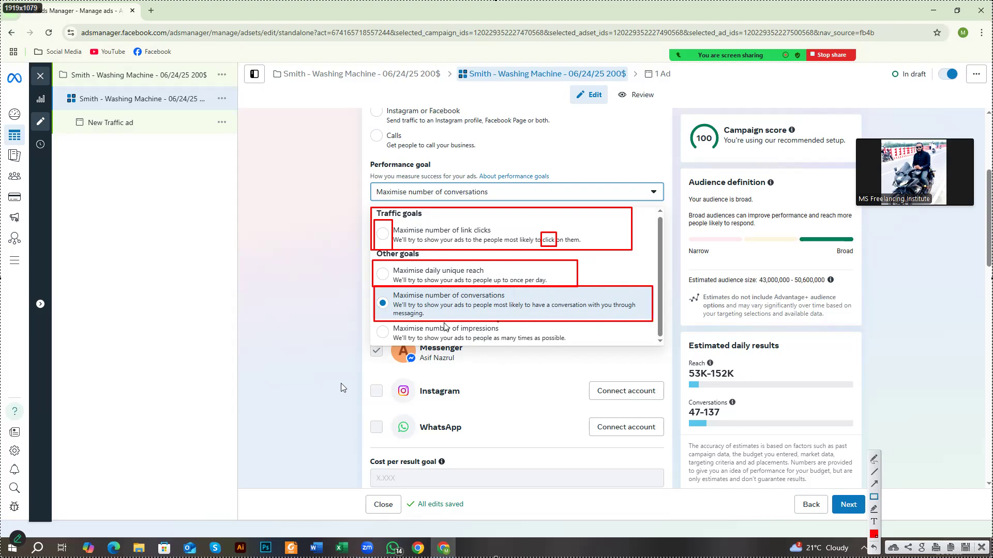
Step: Outline the conversation goal's "most likely to have a conversation with you through messaging" text, the impressions goal and the whole goals list in red
left_click_drag(393, 310, 431, 322)
left_click_drag(493, 300, 640, 314)
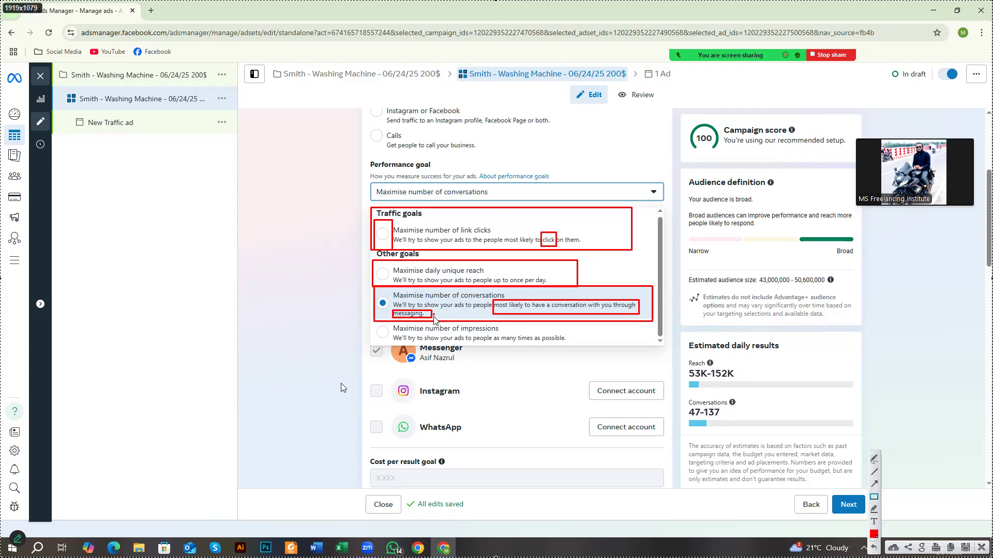
mouse_move(374, 323)
left_mouse_down()
mouse_move(460, 350)
mouse_move(597, 349)
left_mouse_up()
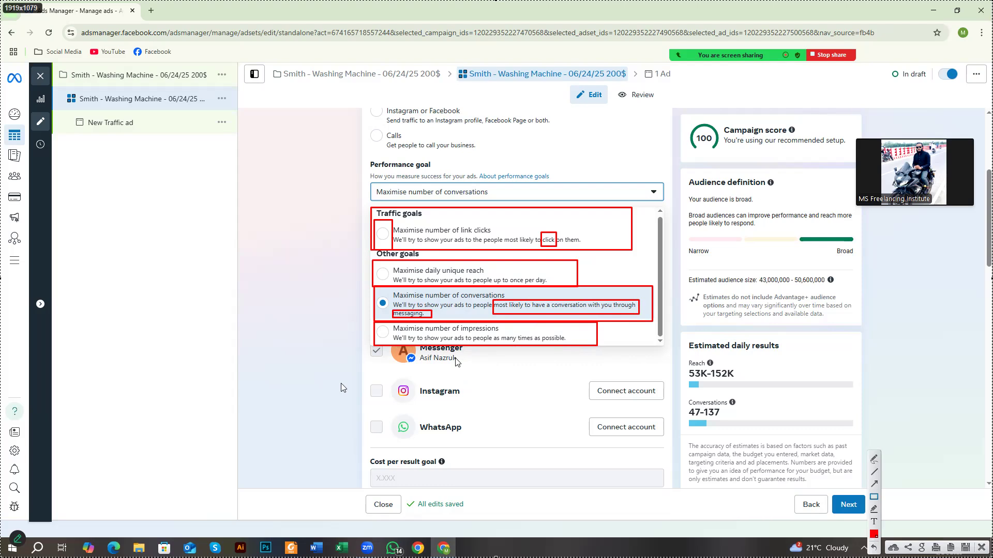
left_click_drag(457, 323, 500, 335)
mouse_move(364, 200)
left_mouse_down()
mouse_move(403, 259)
mouse_move(508, 310)
mouse_move(501, 335)
mouse_move(673, 352)
mouse_move(665, 348)
left_mouse_up()
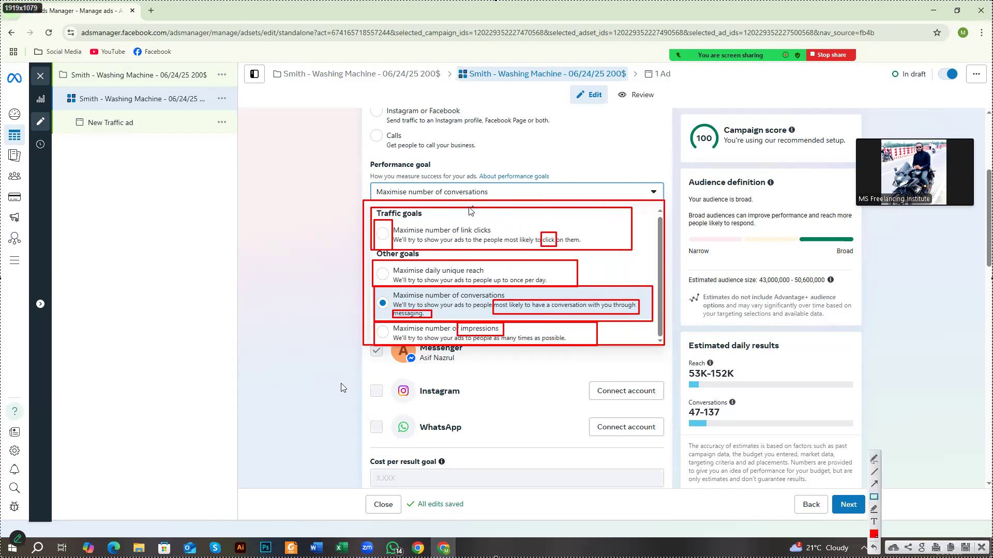
Step: Mark all four performance goals with further red rectangles on the screen capture and discard the capture
mouse_move(469, 212)
left_mouse_down()
mouse_move(553, 252)
mouse_move(597, 252)
left_mouse_up()
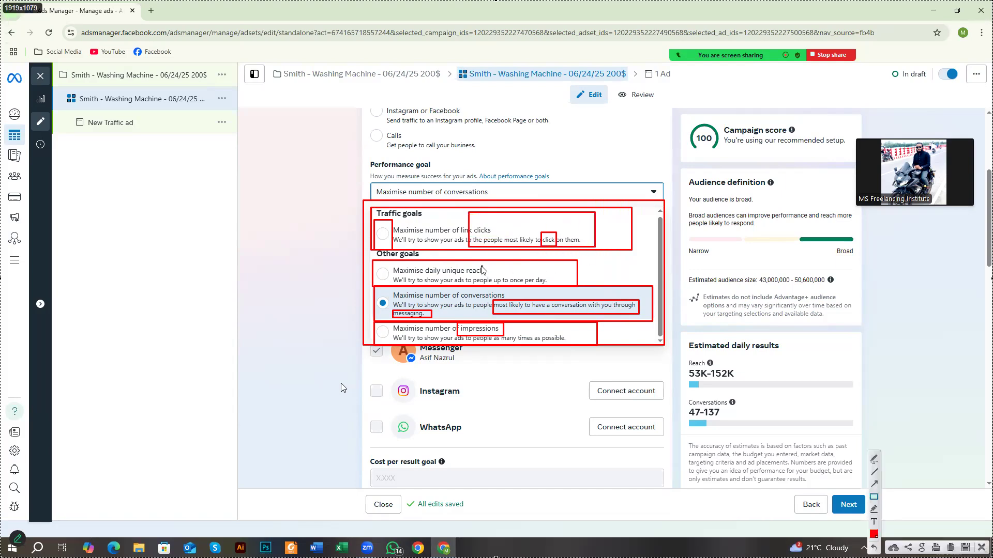
mouse_move(437, 258)
left_mouse_down()
mouse_move(511, 284)
mouse_move(478, 288)
mouse_move(571, 347)
left_mouse_up()
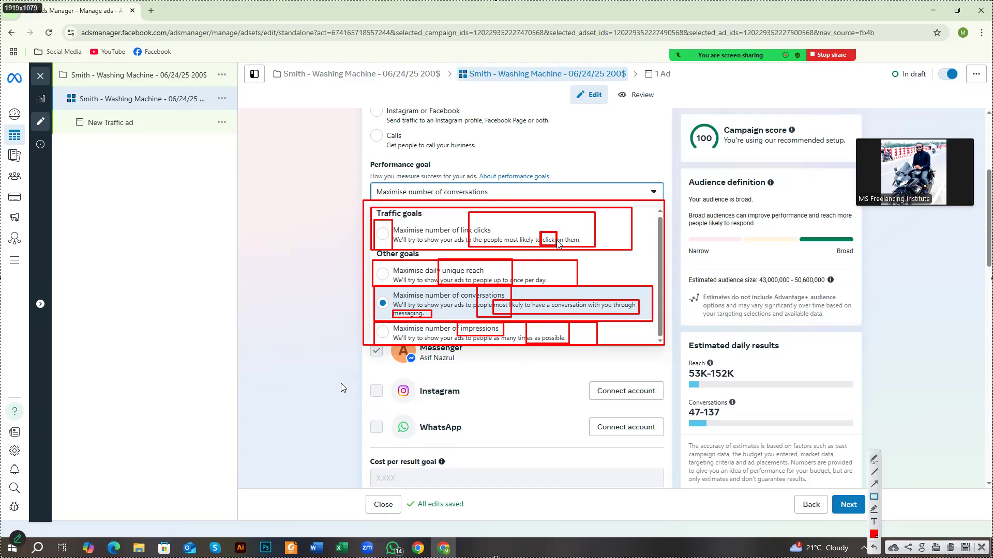
left_click_drag(429, 219, 465, 285)
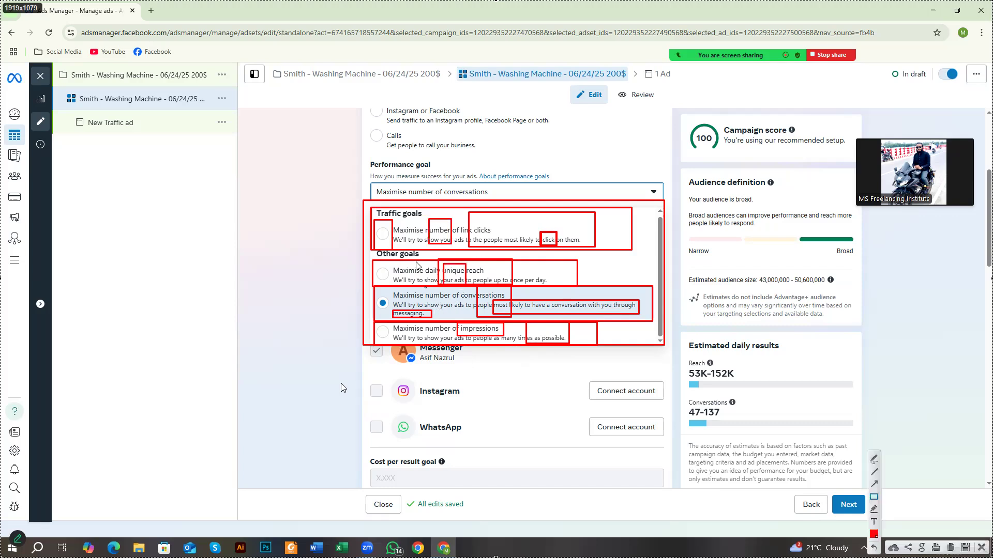
mouse_move(403, 221)
left_mouse_down()
mouse_move(418, 234)
mouse_move(413, 271)
mouse_move(435, 339)
left_mouse_up()
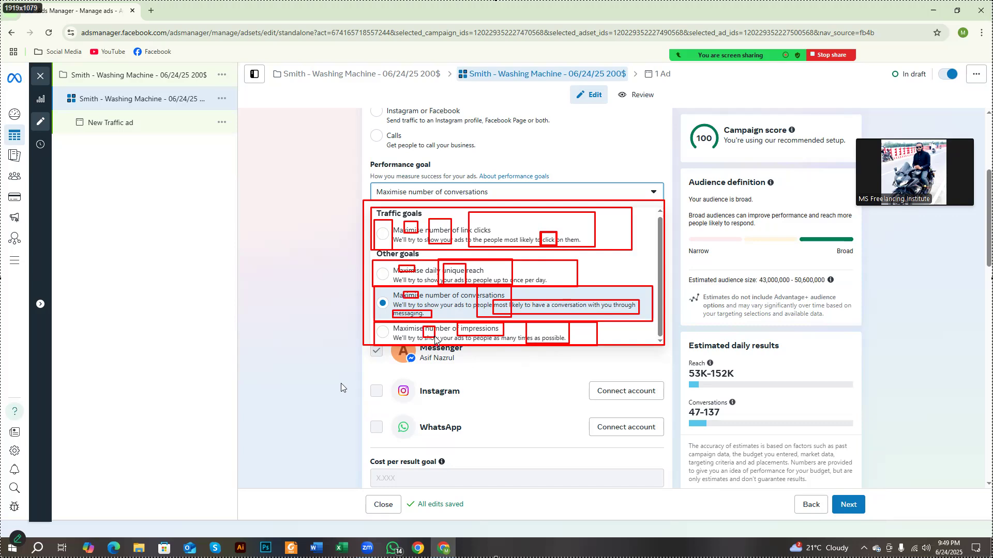
right_click(305, 248)
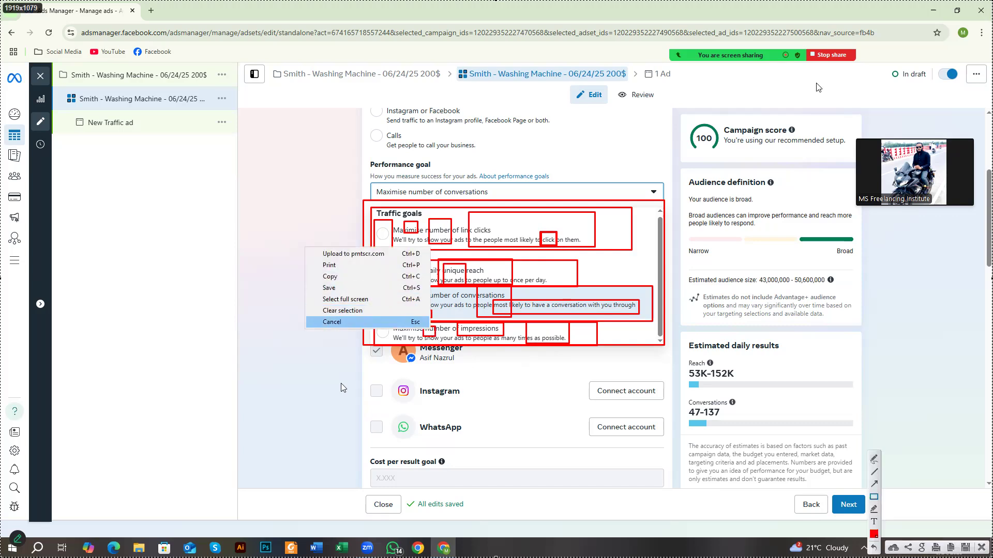
key("Escape")
left_click(316, 310)
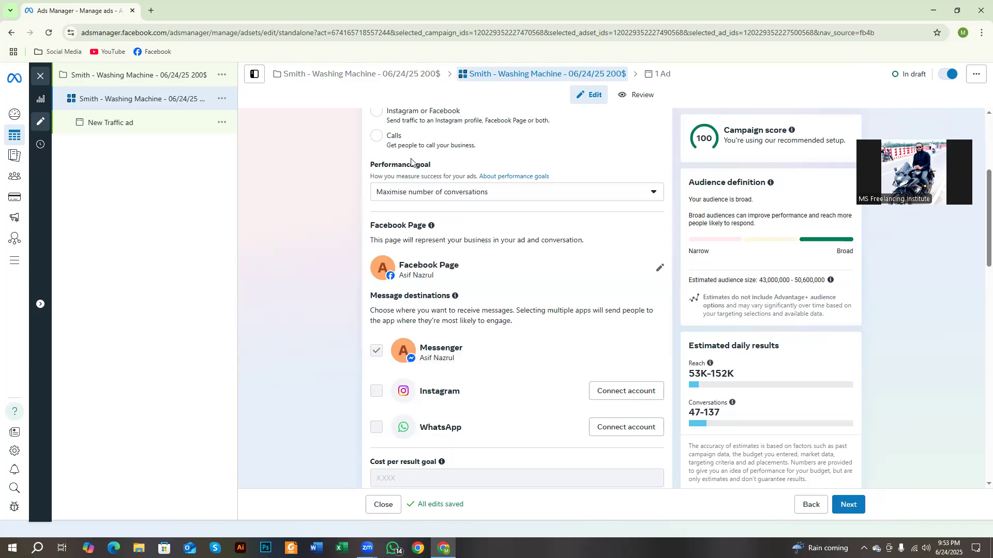
Step: Set the ad set's performance goal to "Maximise daily unique reach"
left_click_drag(379, 162, 451, 168)
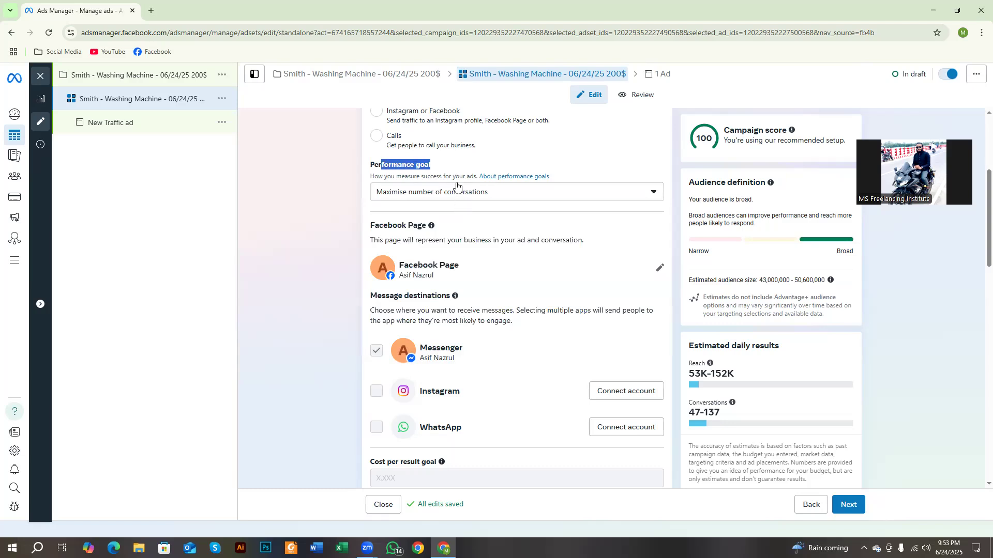
left_click(457, 187)
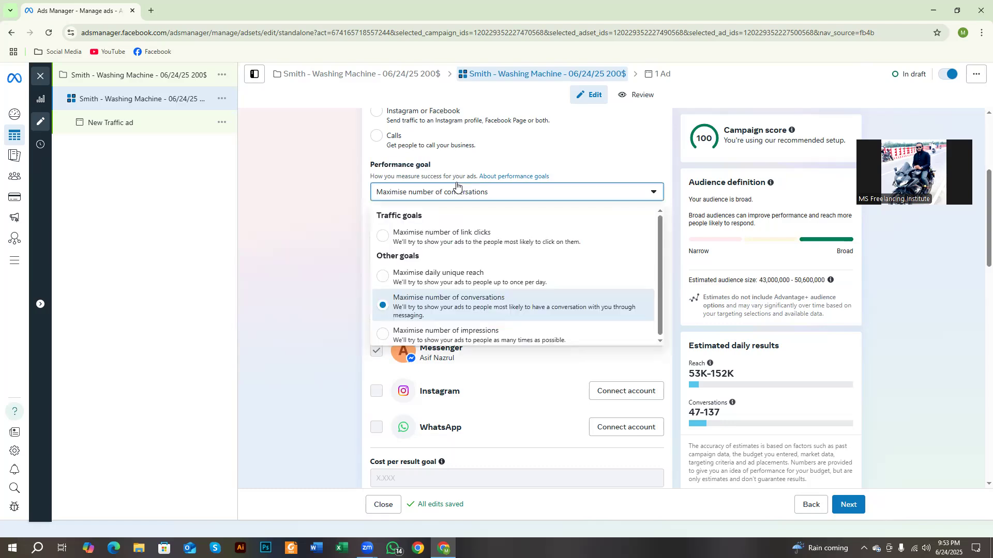
left_click(383, 279)
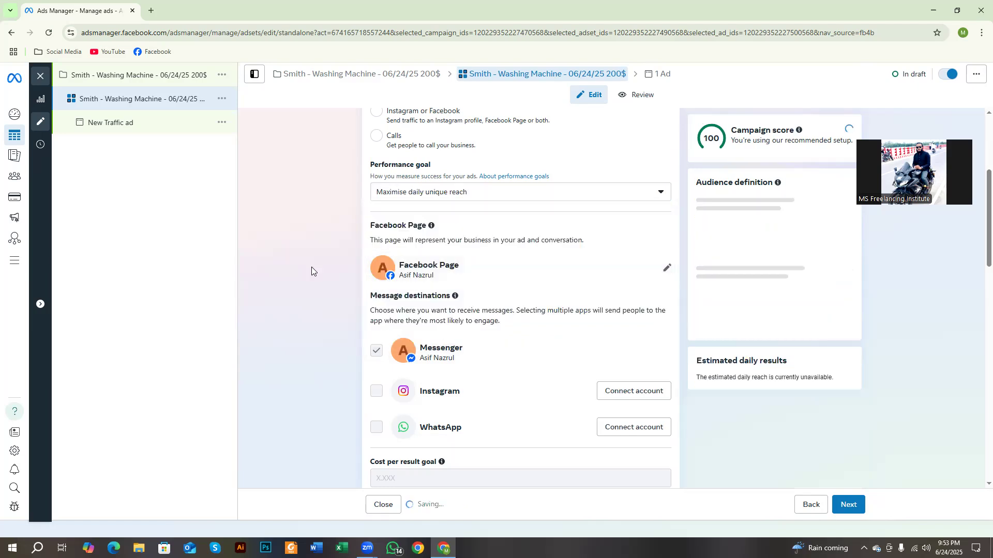
Step: Change the Facebook Page that represents the business in the ad set to "Batch 03"
scroll(312, 268, "down", 1)
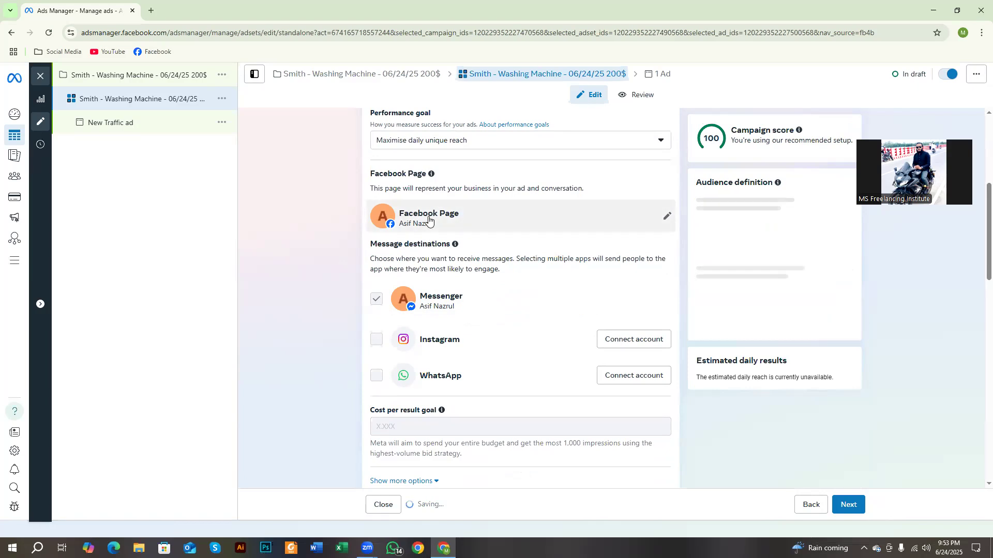
left_click(659, 216)
left_click(431, 320)
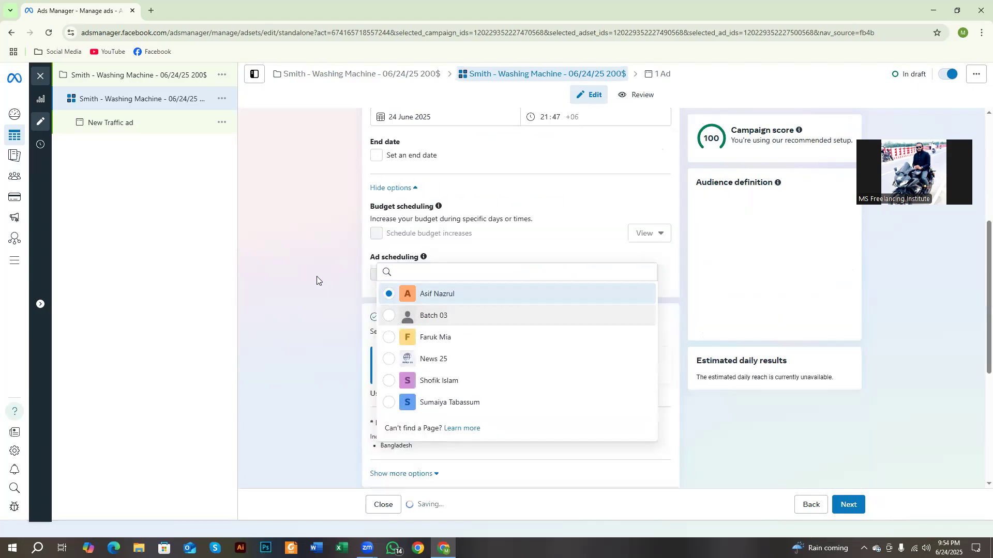
left_click(398, 319)
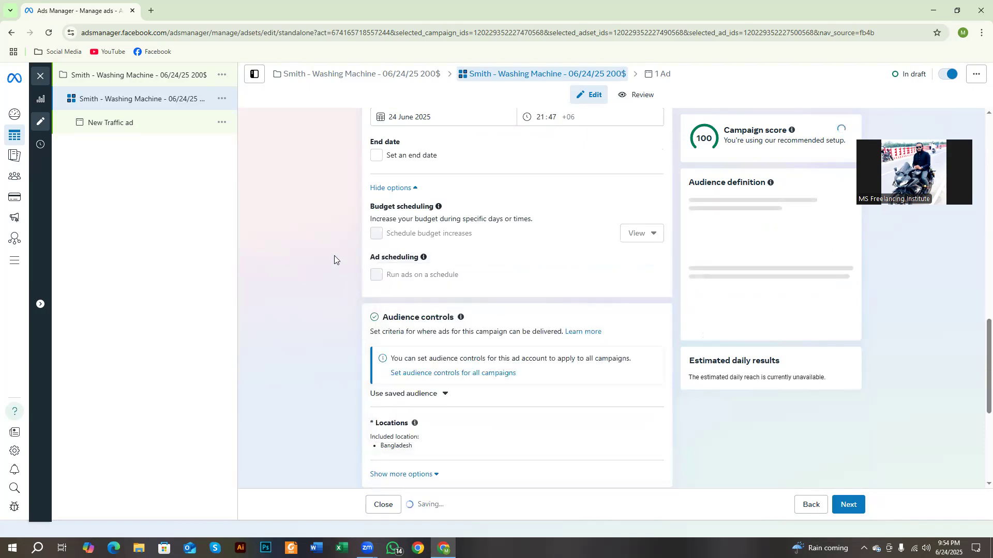
scroll(335, 251, "up", 1)
scroll(335, 251, "up", 13)
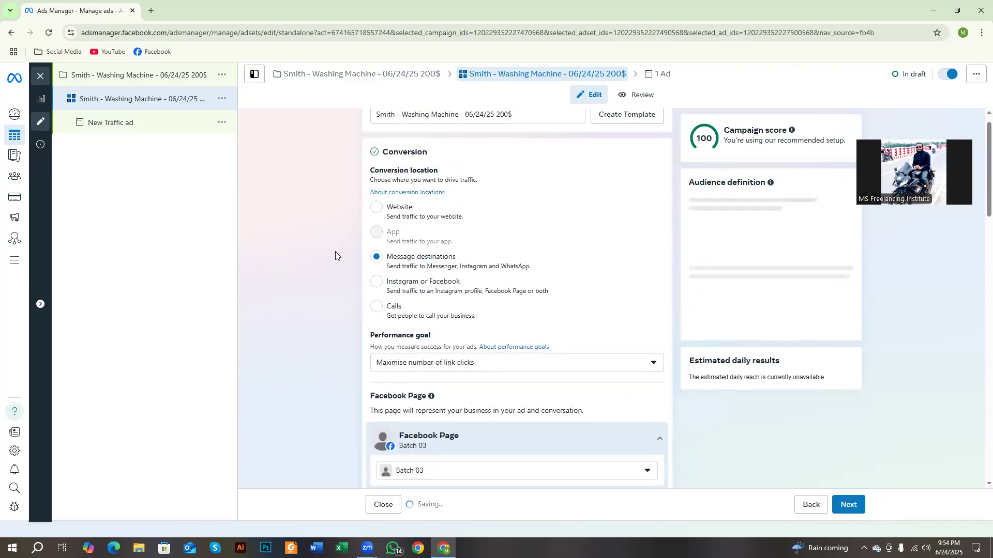
scroll(335, 251, "down", 3)
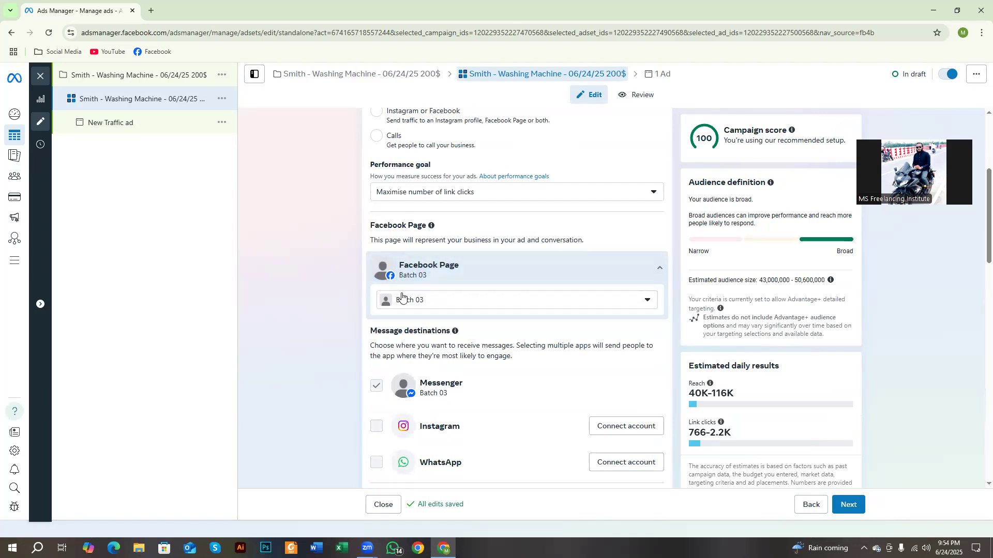
scroll(358, 309, "down", 1)
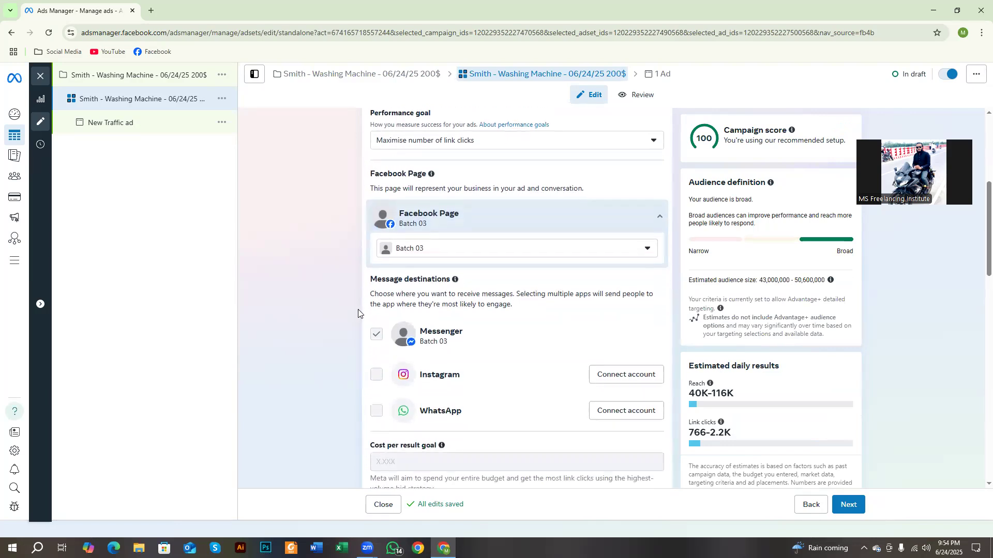
Step: Capture the screen area with the Facebook Page and Message destinations sections and outline the destination list with a red rectangle
left_click_drag(370, 280, 451, 286)
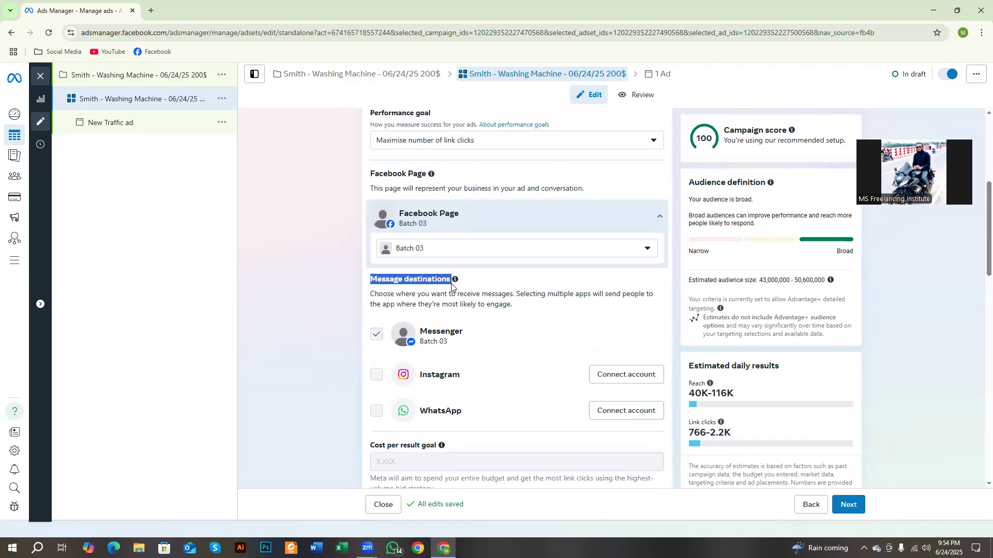
mouse_move(451, 284)
left_click_drag(431, 325, 472, 341)
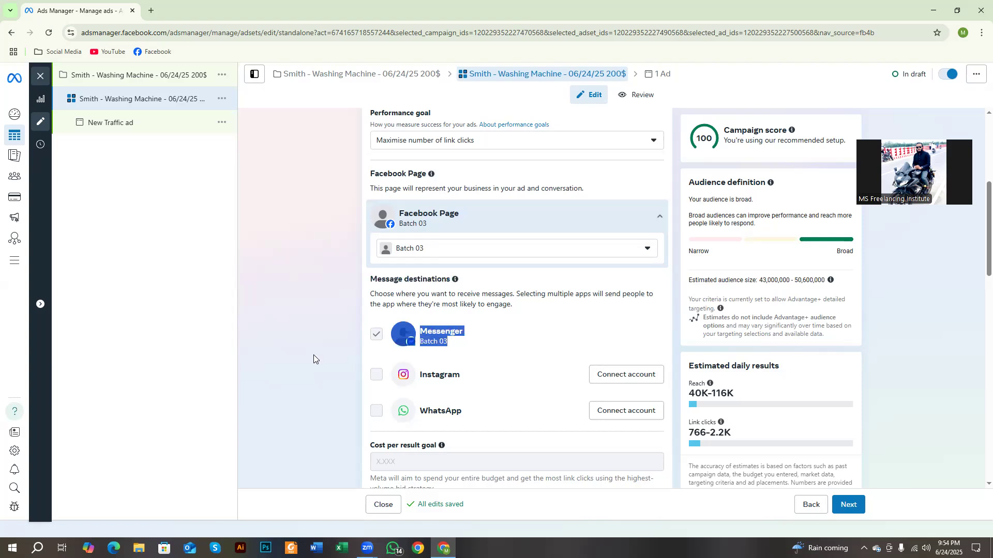
left_click(314, 354)
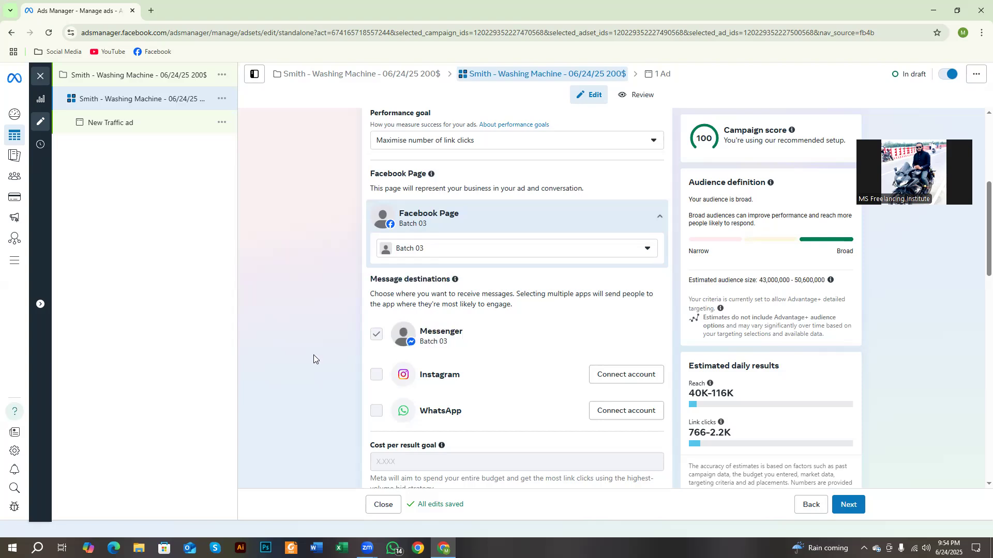
key("Print")
left_click_drag(283, 134, 637, 531)
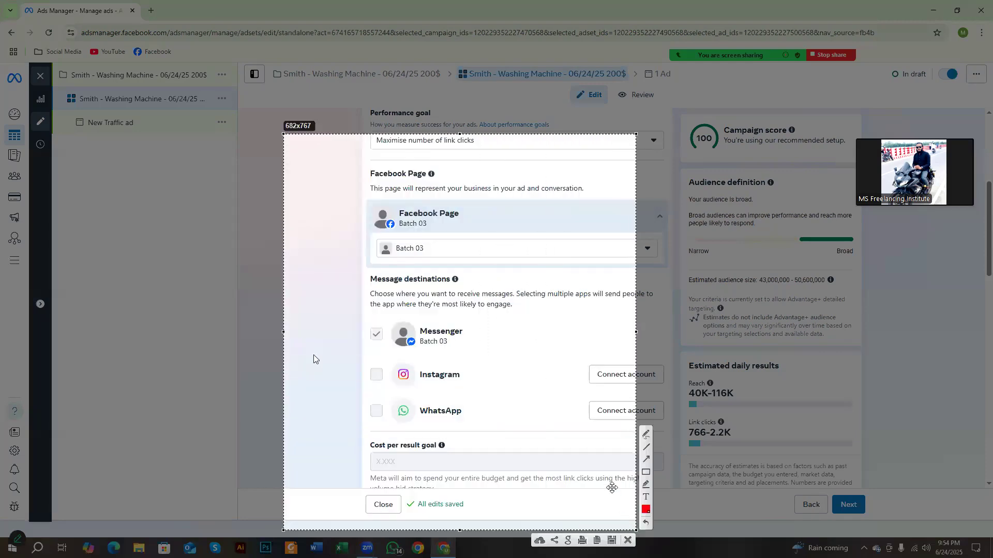
left_click(646, 472)
mouse_move(349, 302)
left_mouse_down()
mouse_move(385, 358)
mouse_move(466, 416)
mouse_move(556, 443)
mouse_move(629, 439)
left_mouse_up()
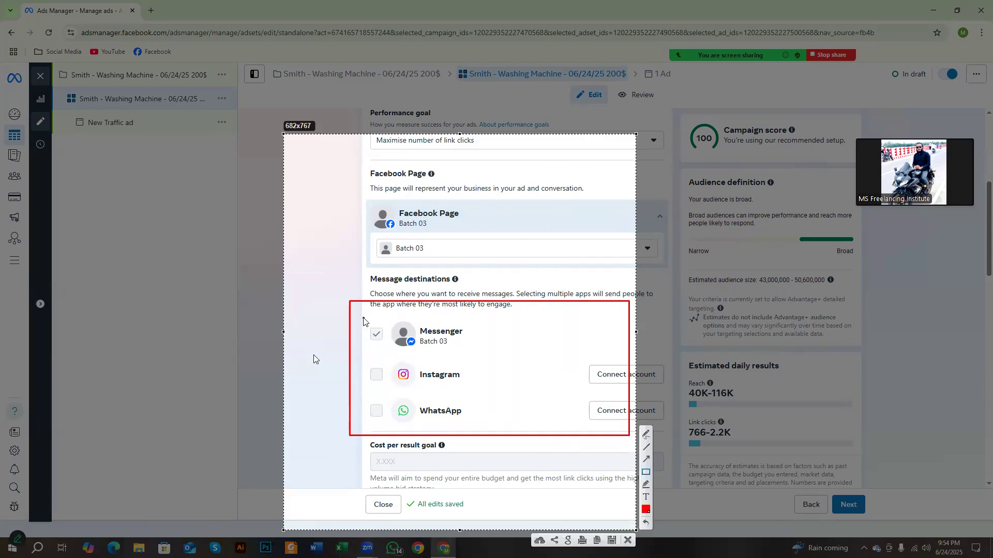
Step: Outline the Messenger, Instagram and WhatsApp destinations with separate red rectangles on the capture and discard it
mouse_move(362, 314)
left_mouse_down()
mouse_move(453, 429)
mouse_move(484, 438)
mouse_move(480, 432)
left_mouse_up()
mouse_move(387, 318)
left_mouse_down()
mouse_move(428, 351)
mouse_move(472, 366)
mouse_move(473, 356)
left_mouse_up()
mouse_move(385, 356)
left_mouse_down()
mouse_move(410, 393)
mouse_move(479, 393)
left_mouse_up()
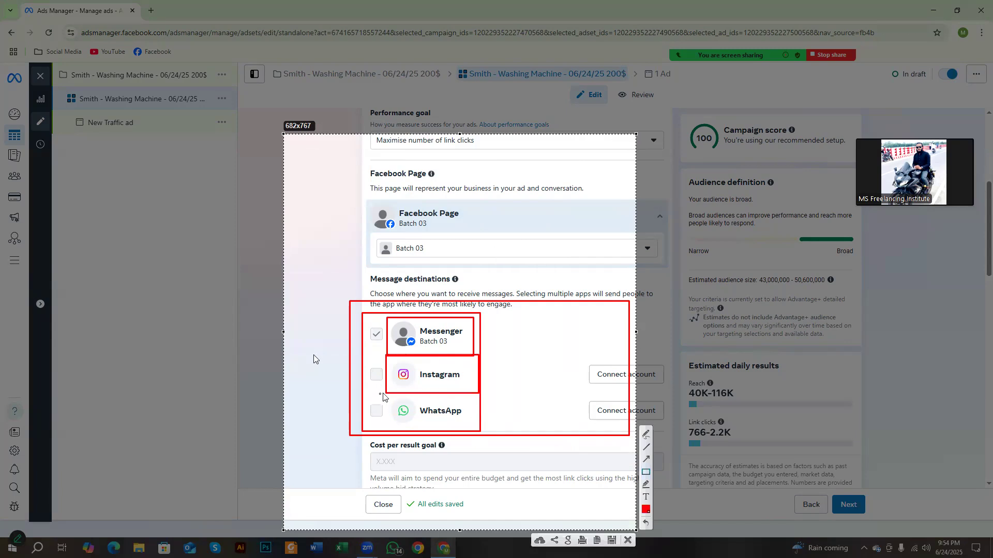
left_click_drag(386, 394, 479, 435)
right_click(505, 346)
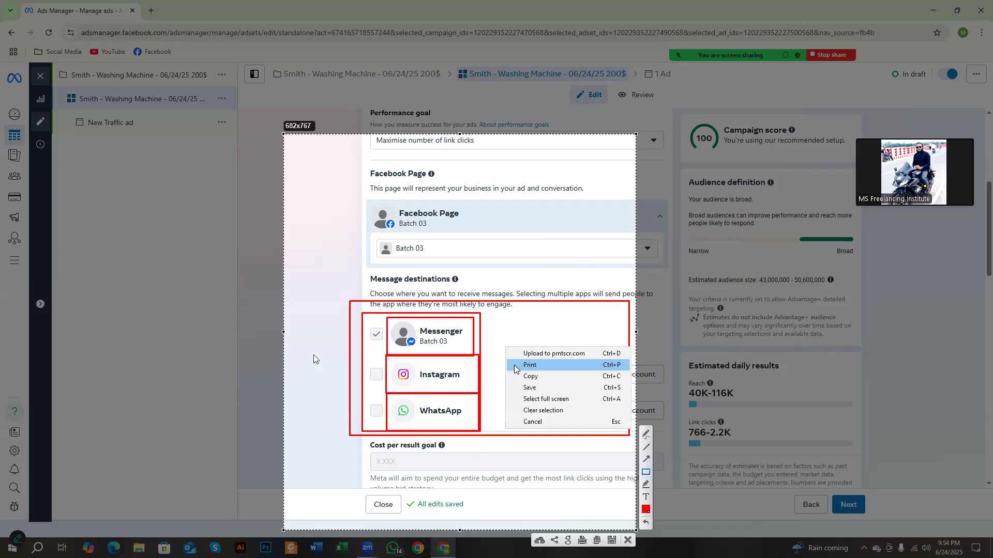
left_click(537, 421)
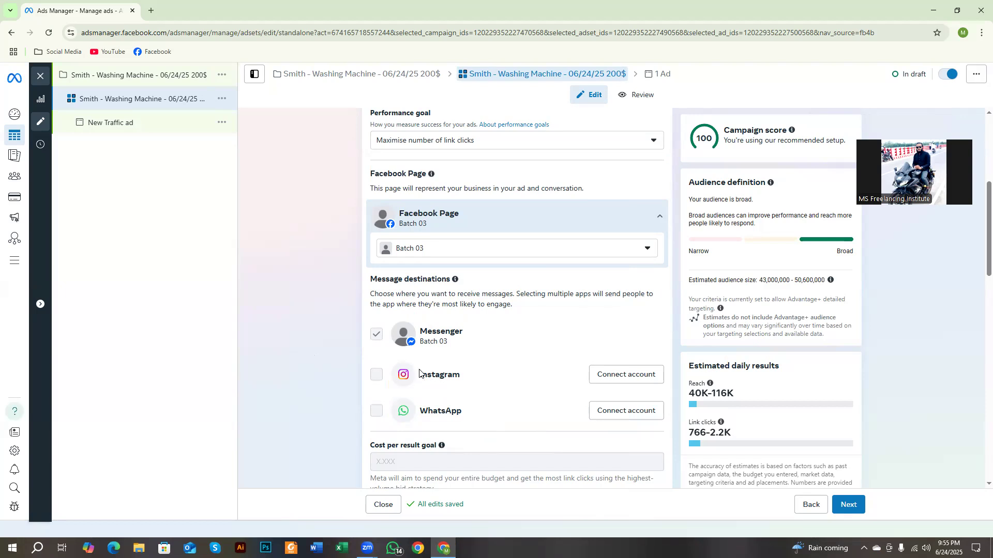
Step: Examine the Messenger, Instagram and WhatsApp message destinations and their account connection options
double_click(430, 409)
left_click(350, 386)
scroll(377, 380, "down", 2)
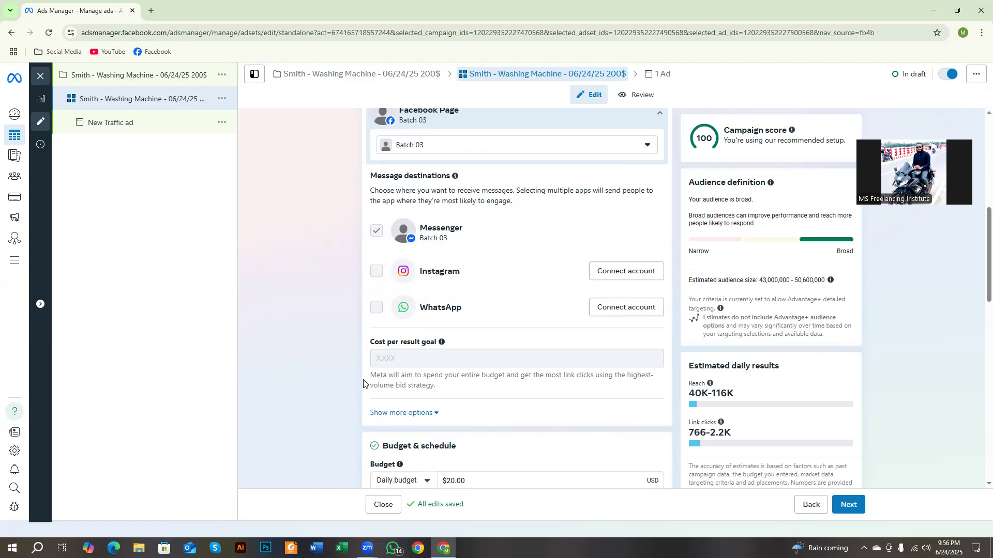
left_click_drag(421, 309, 463, 317)
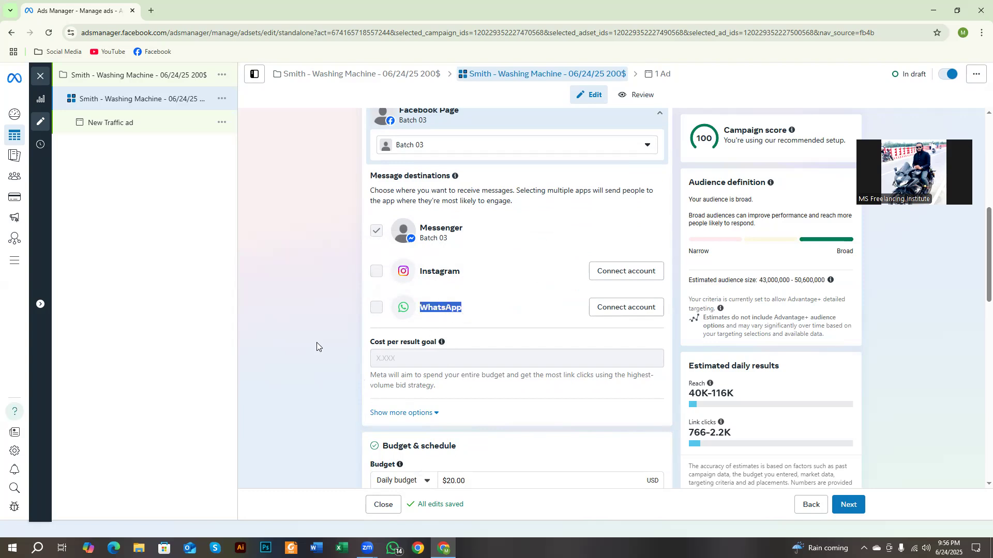
left_click(366, 339)
left_click_drag(432, 228, 462, 231)
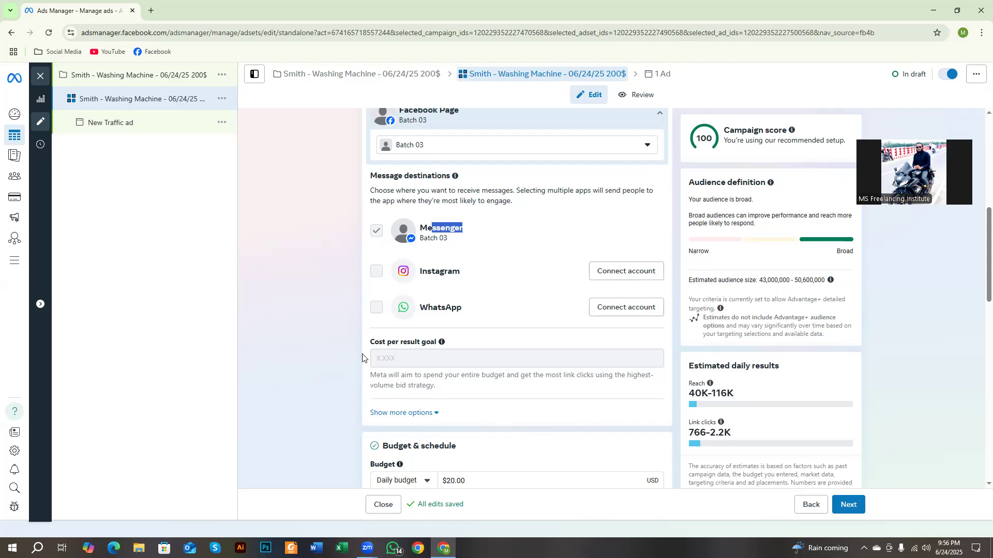
left_click(352, 346)
left_click_drag(427, 306, 464, 319)
left_click(281, 373)
left_click_drag(420, 269, 469, 283)
left_click(314, 337)
scroll(407, 308, "down", 1)
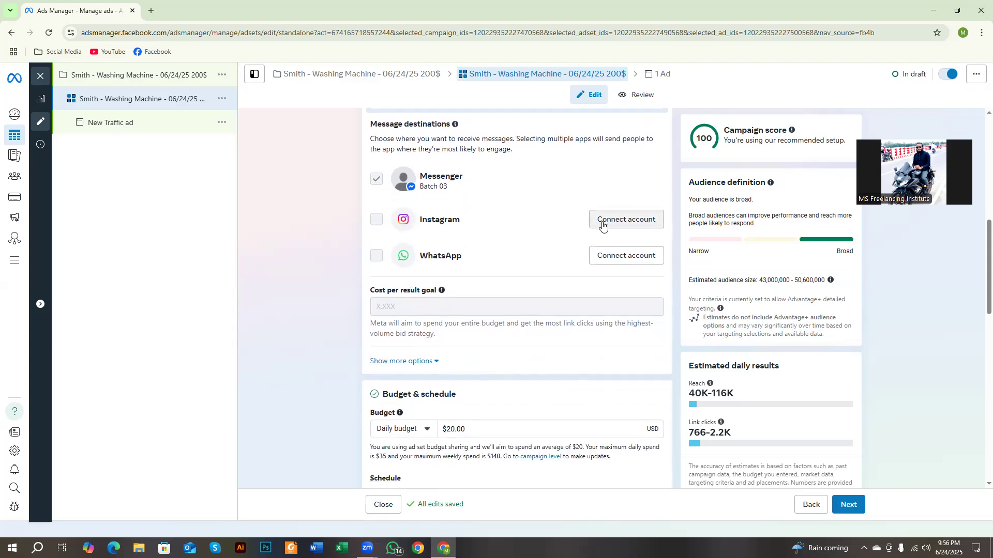
Step: Examine the Cost per result goal field with its explanation and the Budget & schedule section
scroll(415, 321, "down", 2)
left_click_drag(372, 188, 443, 188)
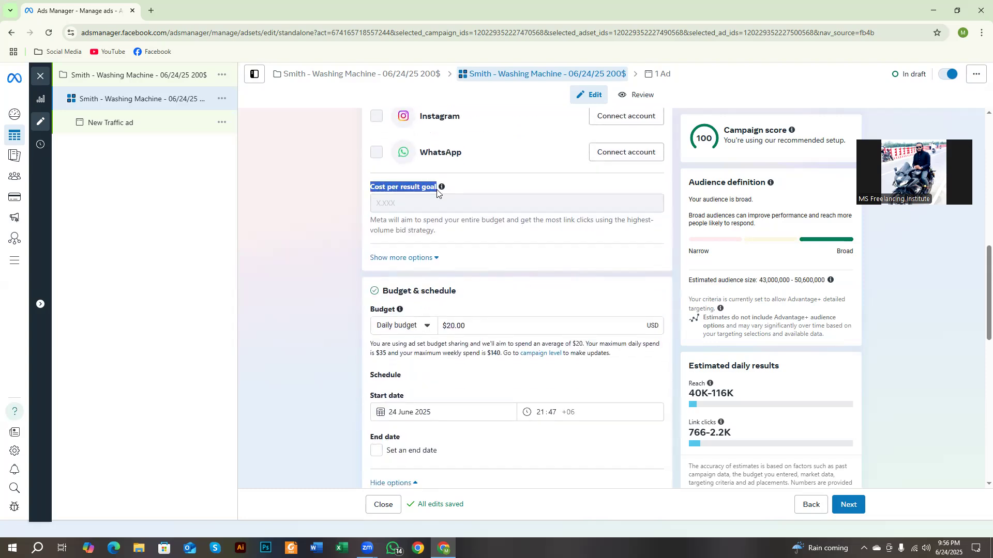
left_click(440, 217)
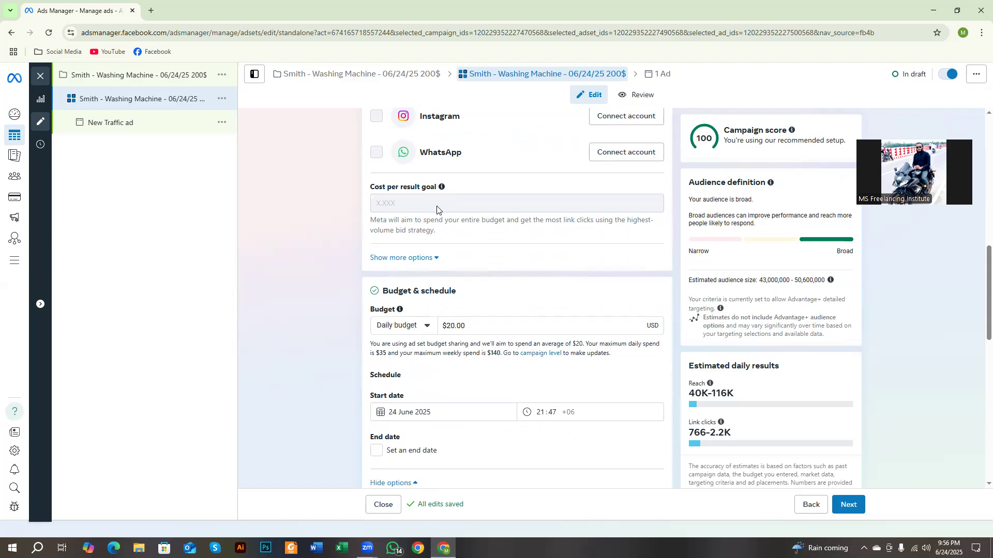
mouse_move(436, 208)
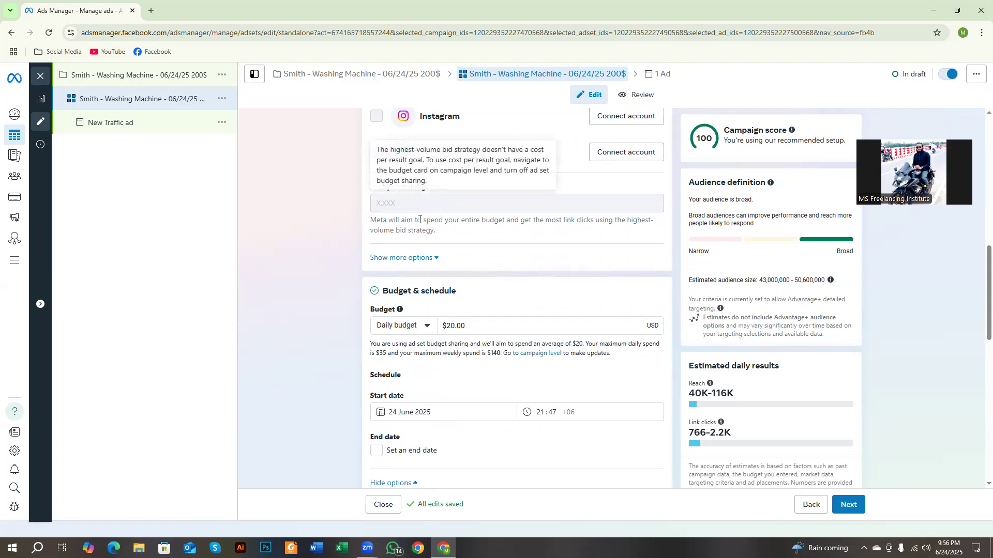
scroll(388, 194, "down", 2)
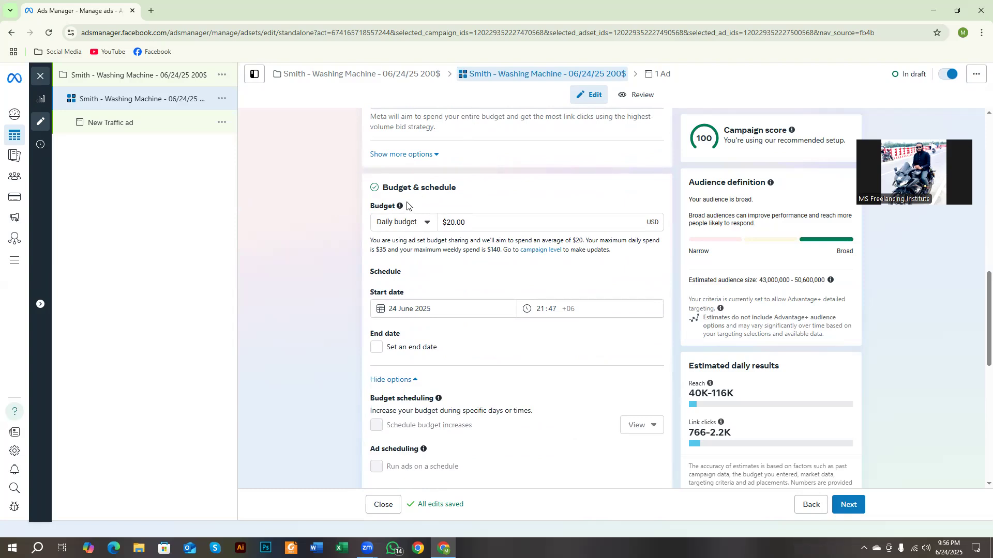
left_click_drag(384, 183, 484, 184)
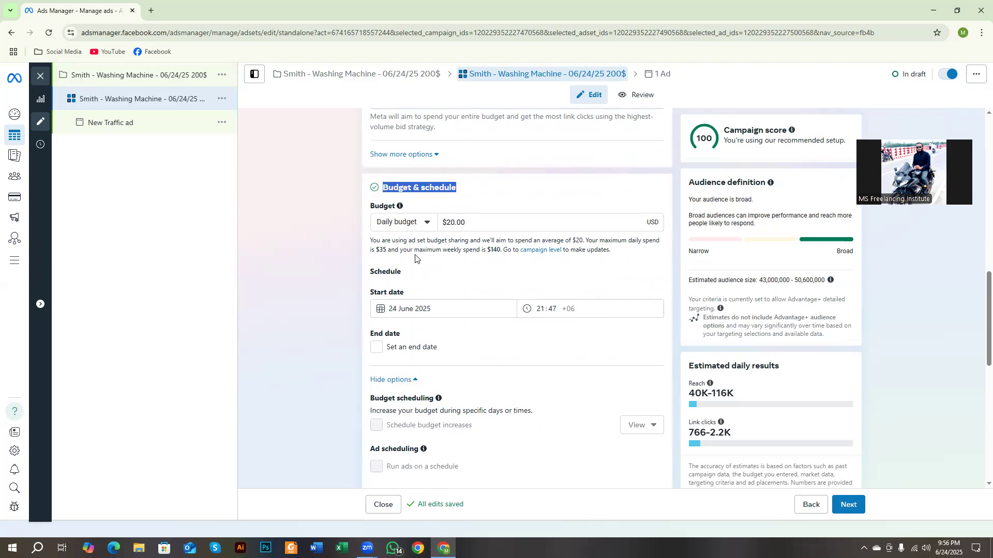
Step: Review the Budget & schedule section of the ad set
left_click(328, 206)
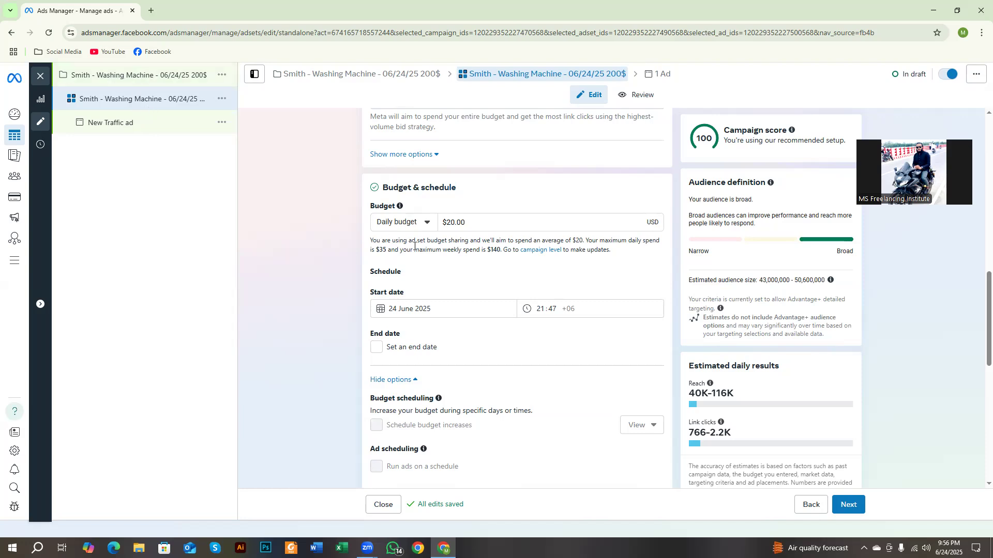
scroll(412, 250, "up", 4)
scroll(404, 276, "down", 3)
scroll(404, 276, "down", 1)
left_click_drag(388, 187, 471, 194)
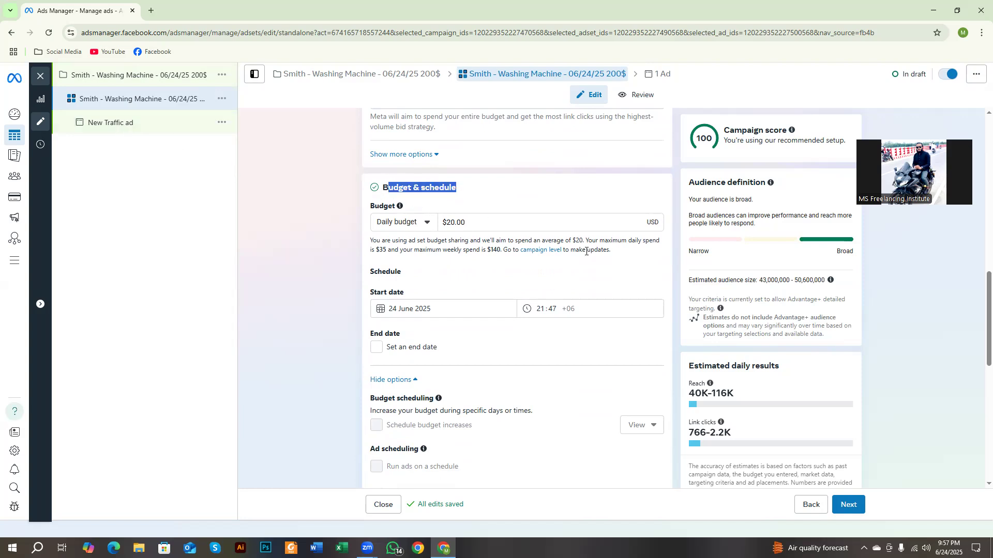
left_click(776, 78)
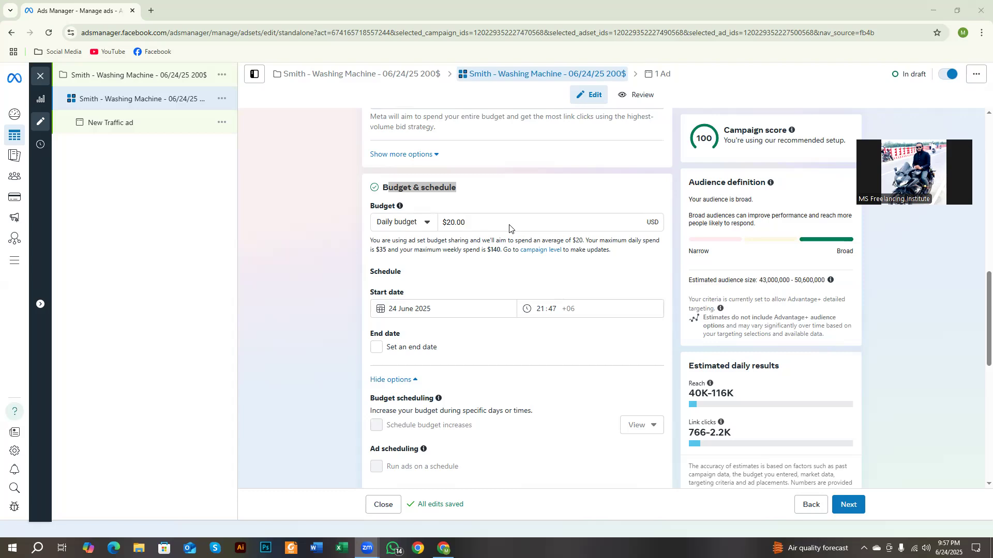
Step: Examine the Instagram and WhatsApp entries in the ad set's Message destinations list
scroll(368, 285, "up", 4)
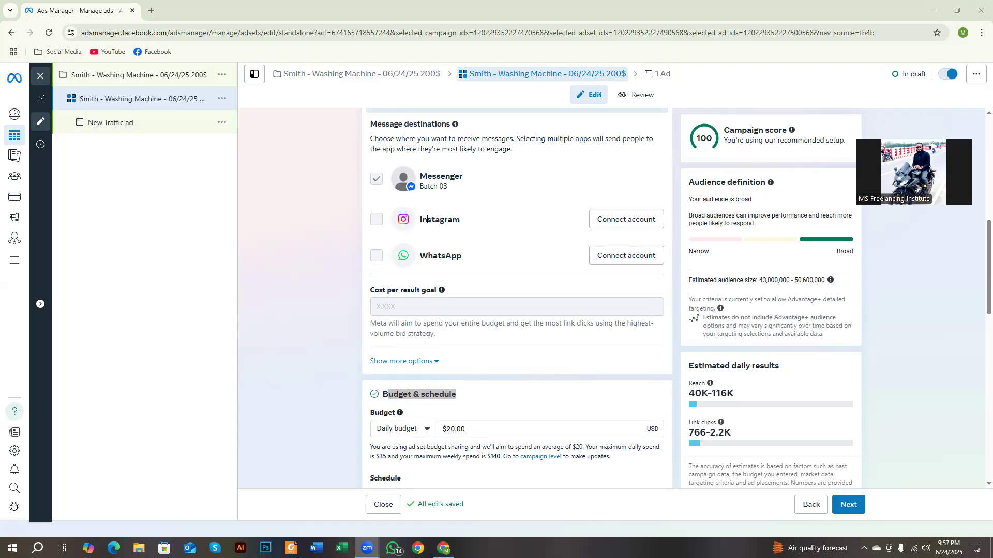
left_click_drag(420, 220, 466, 225)
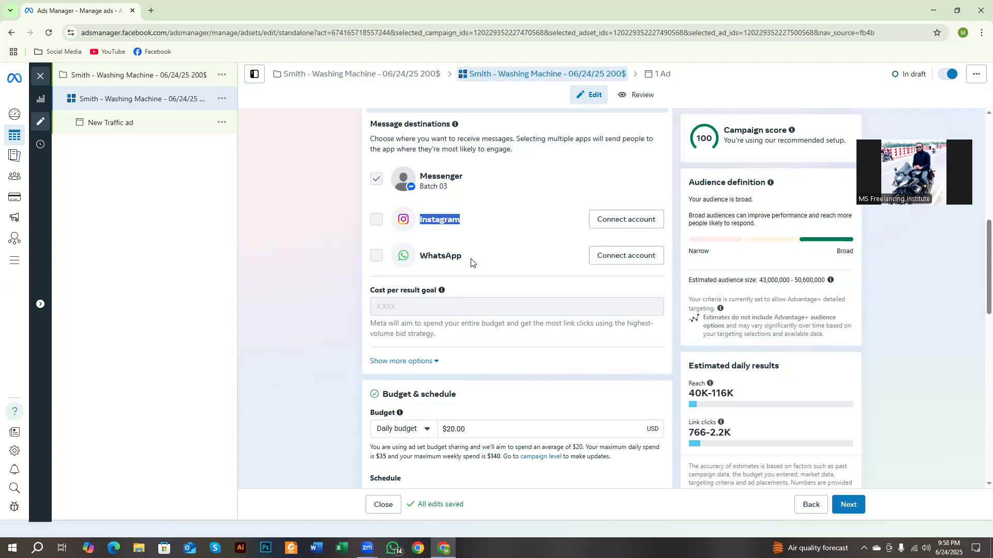
left_click(448, 218)
left_click_drag(466, 224, 422, 232)
left_click_drag(466, 262, 425, 268)
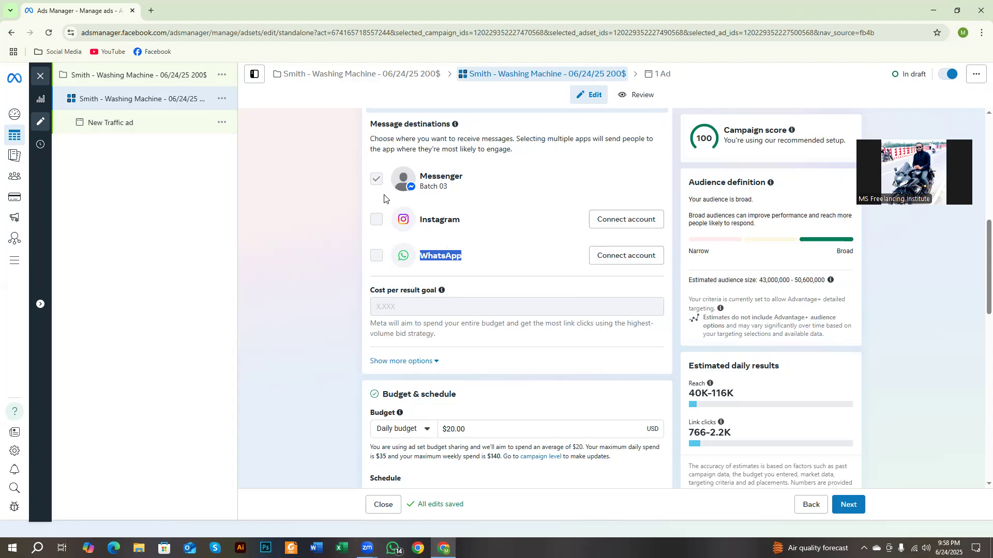
mouse_move(585, 313)
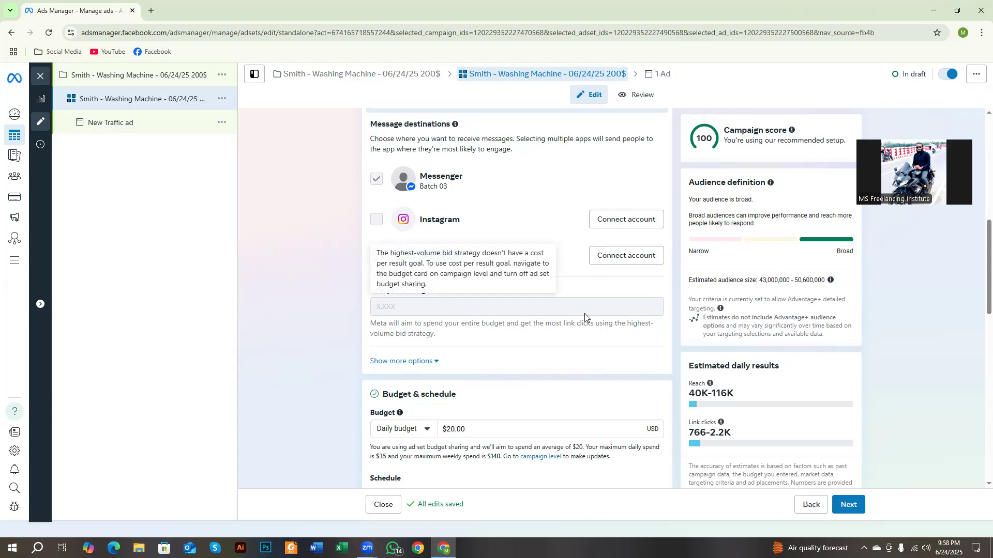
left_click(616, 186)
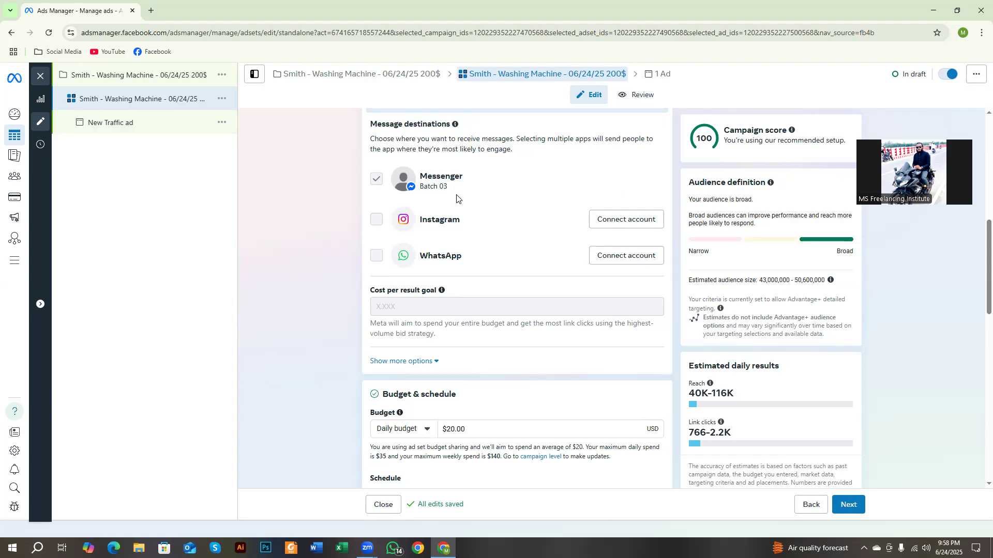
left_click_drag(460, 224, 411, 230)
left_click_drag(461, 257, 413, 258)
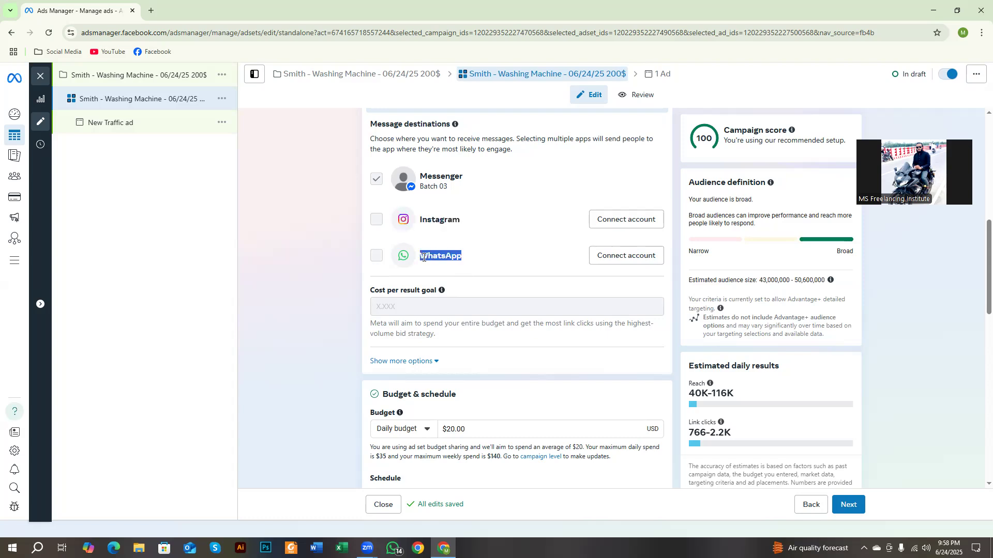
left_click(331, 284)
left_click_drag(452, 219, 432, 219)
left_click_drag(462, 257, 438, 259)
left_click(357, 256)
left_click_drag(464, 220, 415, 220)
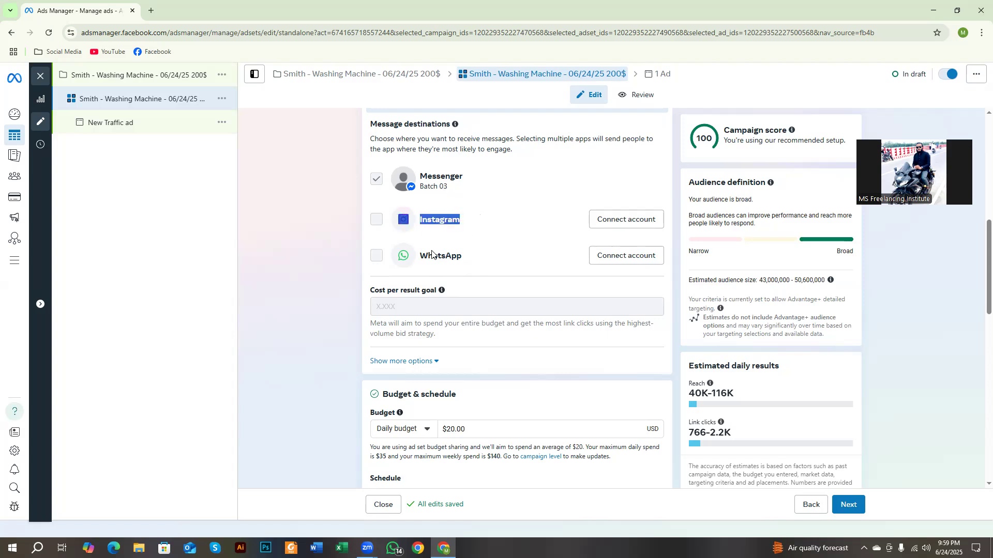
left_click_drag(452, 256, 434, 256)
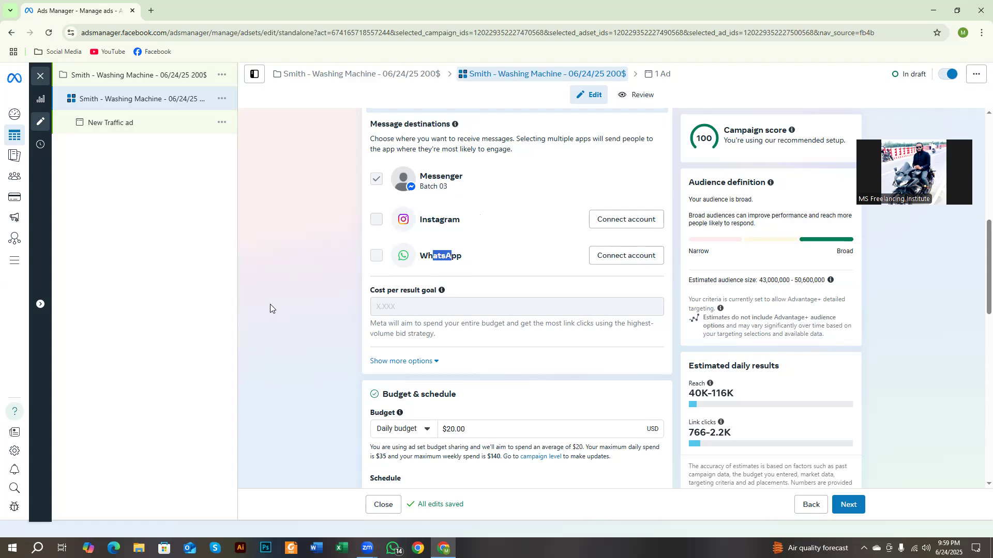
left_click(293, 305)
left_click_drag(460, 222, 427, 232)
left_click(362, 342)
left_click_drag(421, 218, 476, 220)
left_click_drag(429, 254, 469, 257)
left_click(476, 253)
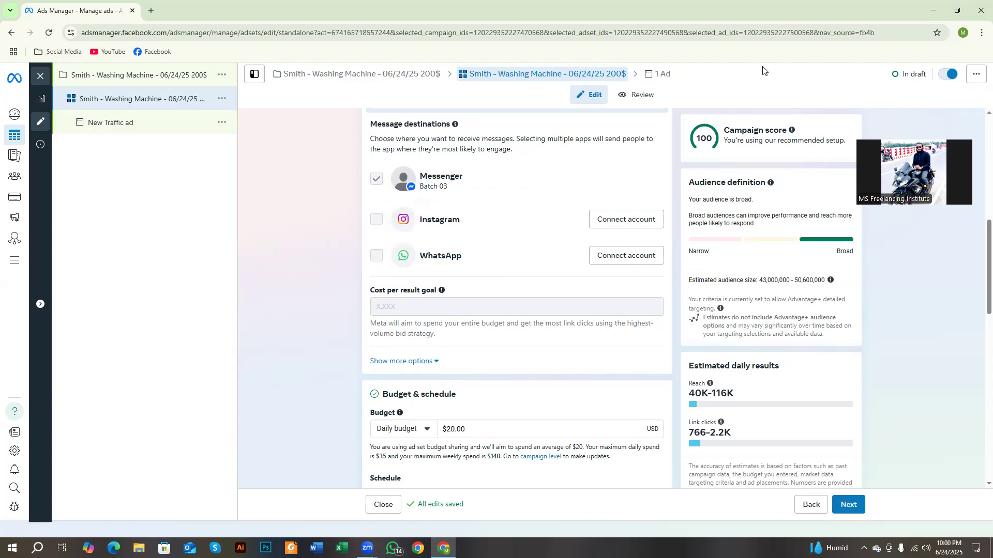
Step: Review the budget type choices, Daily budget and Lifetime budget, in the Budget & schedule section
left_click(324, 271)
scroll(503, 213, "down", 2)
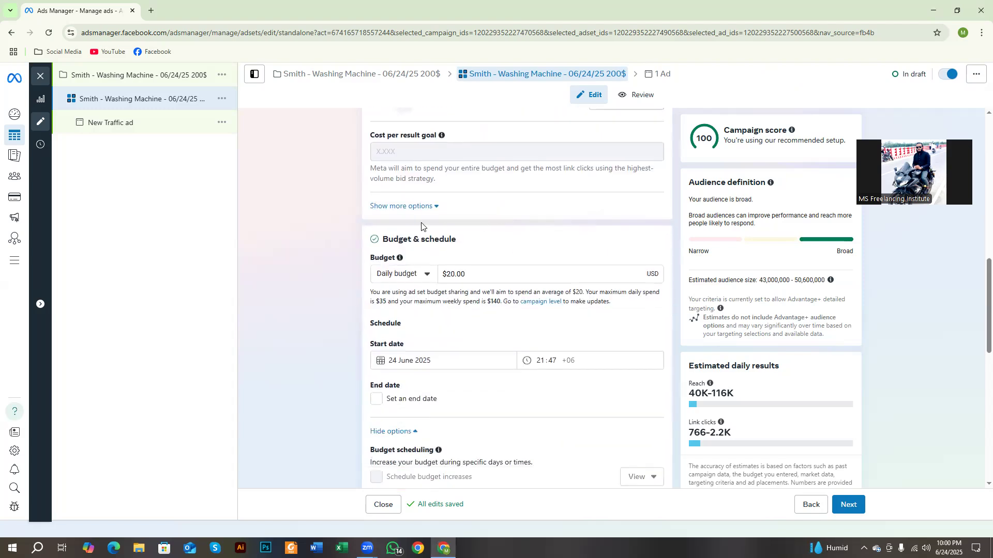
left_click_drag(398, 239, 453, 237)
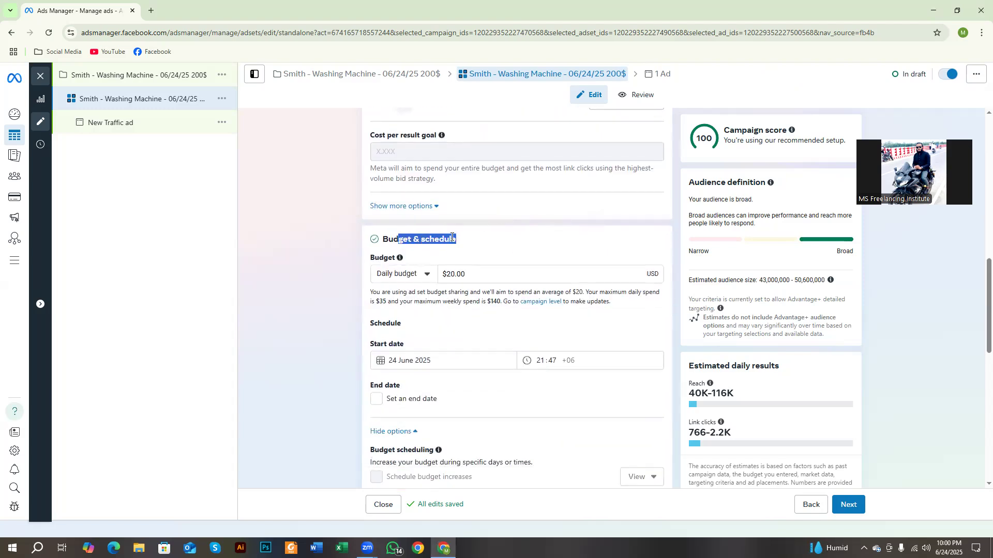
left_click(299, 279)
left_click(425, 277)
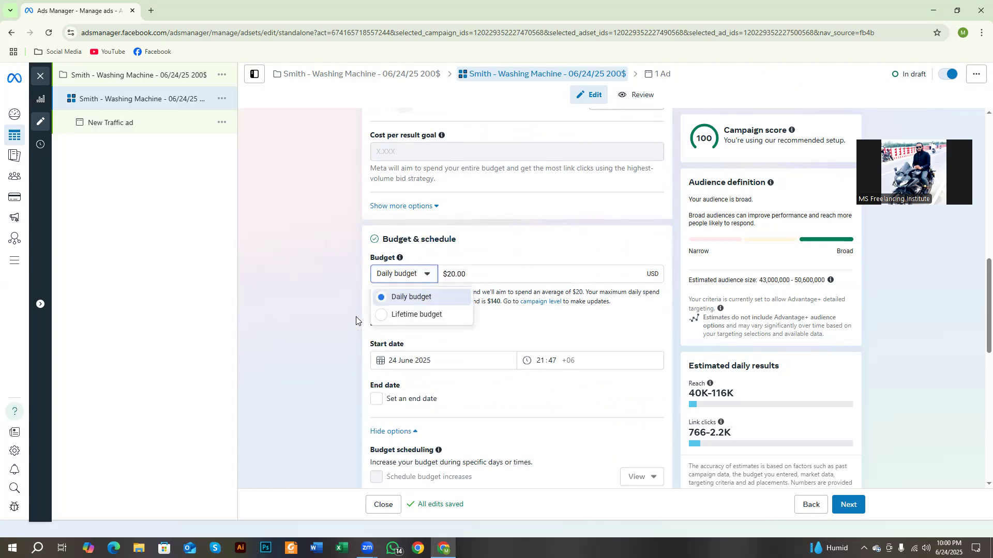
left_click(331, 311)
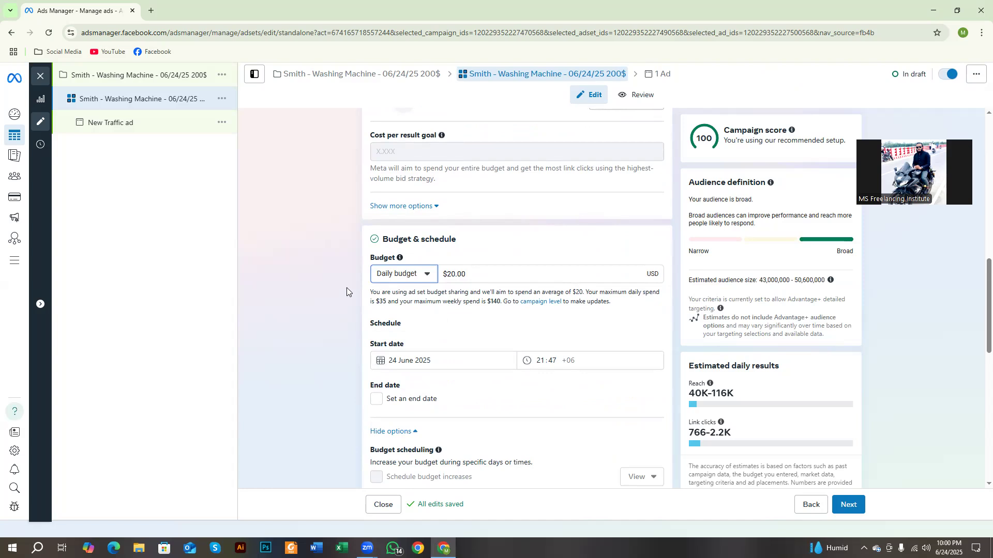
left_click(389, 271)
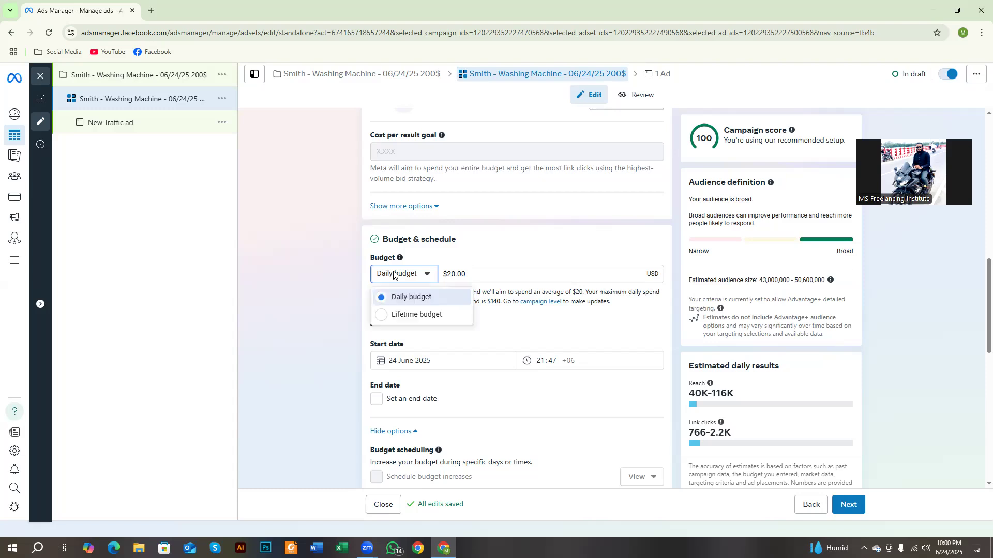
left_click(332, 331)
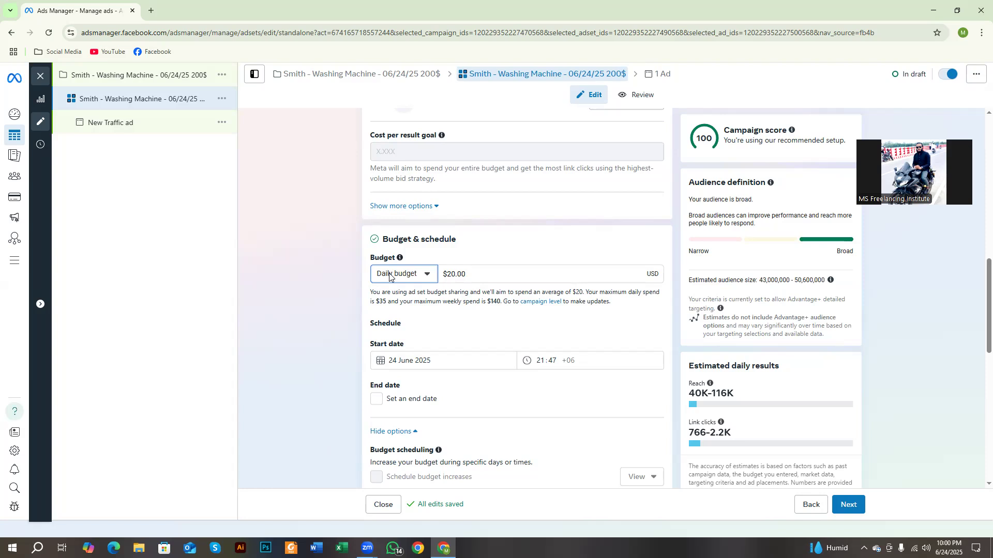
Step: Set the ad set's daily budget to $200
left_click_drag(468, 275, 443, 282)
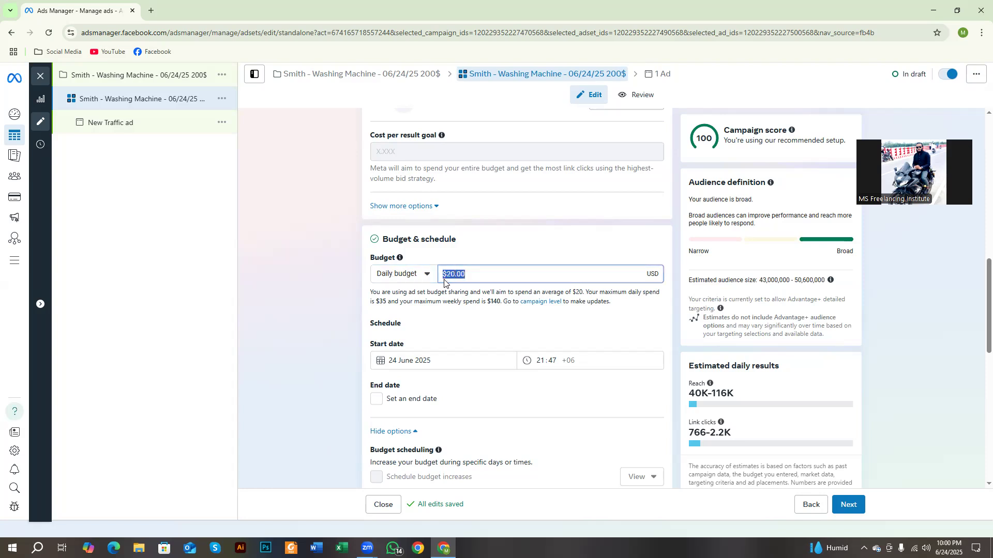
type("200")
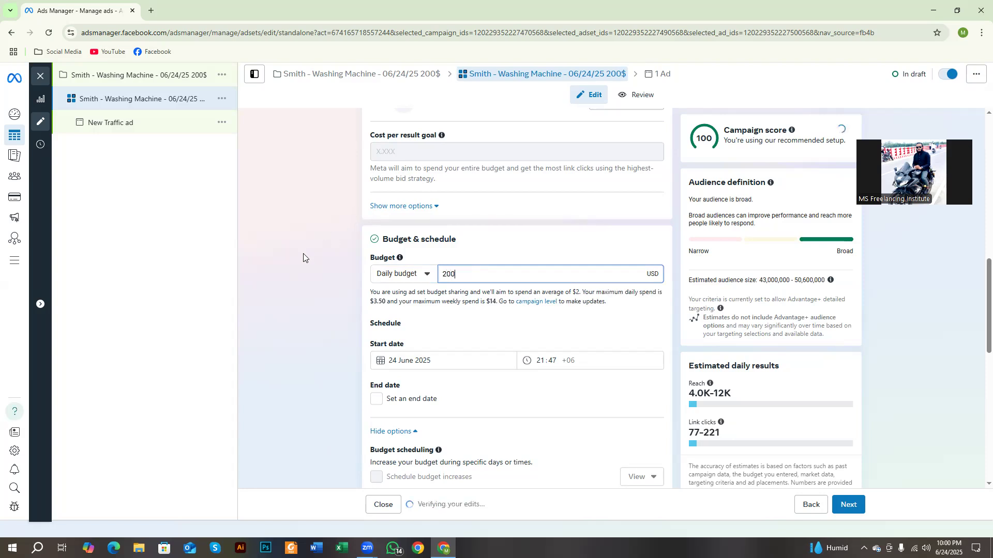
left_click(303, 253)
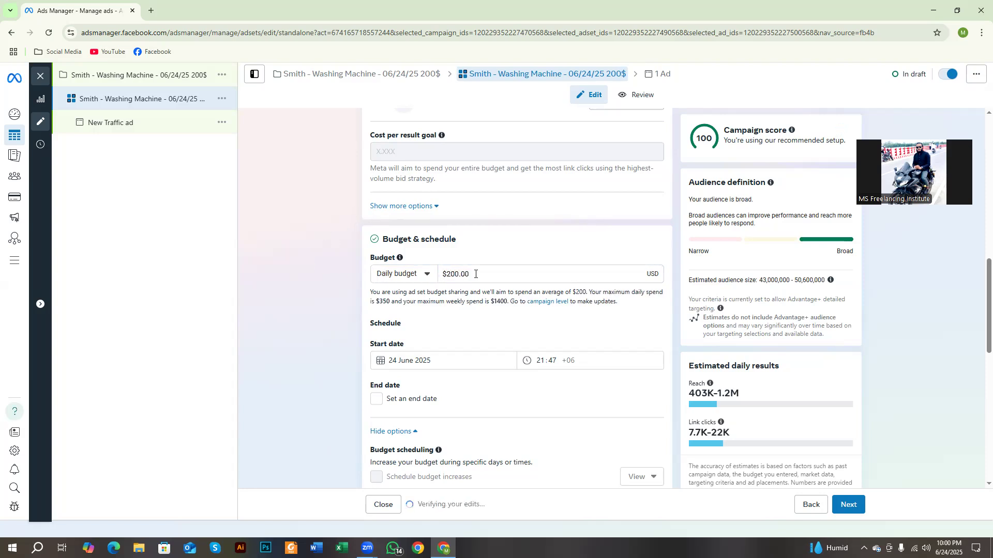
Step: Read the note below the budget amount about average spend and the maximum daily and weekly spend
left_click_drag(403, 239, 462, 247)
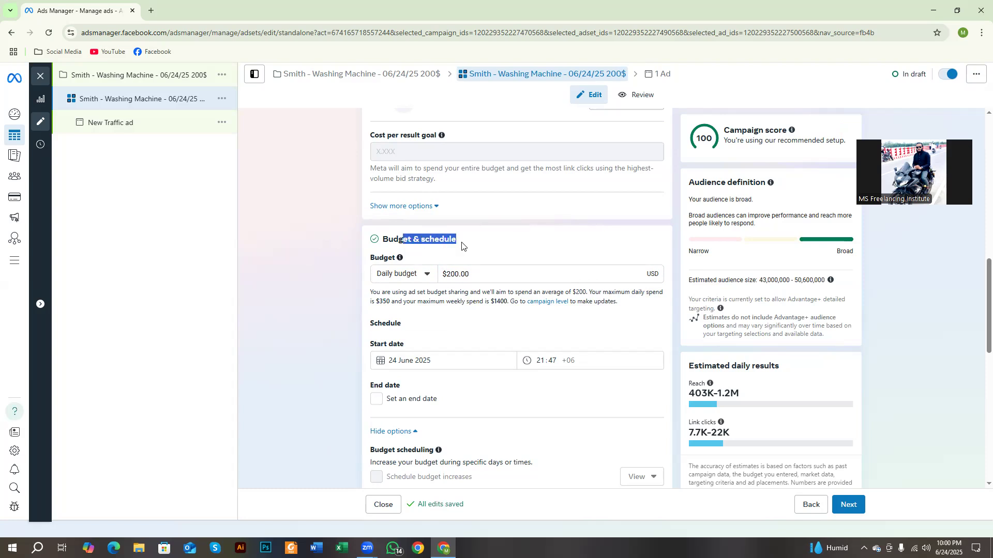
left_click(383, 291)
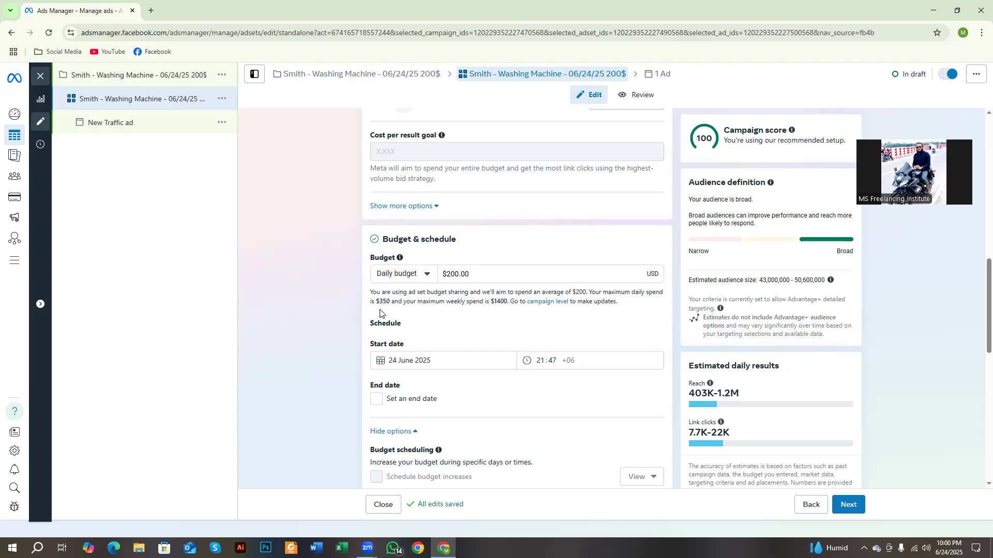
left_click_drag(371, 292, 448, 291)
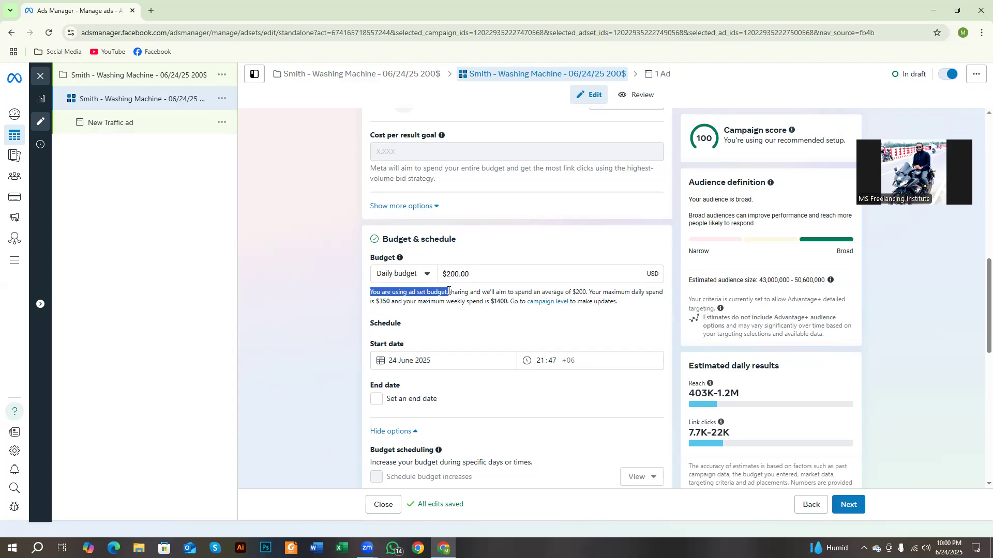
left_click_drag(448, 291, 587, 292)
left_click(579, 291)
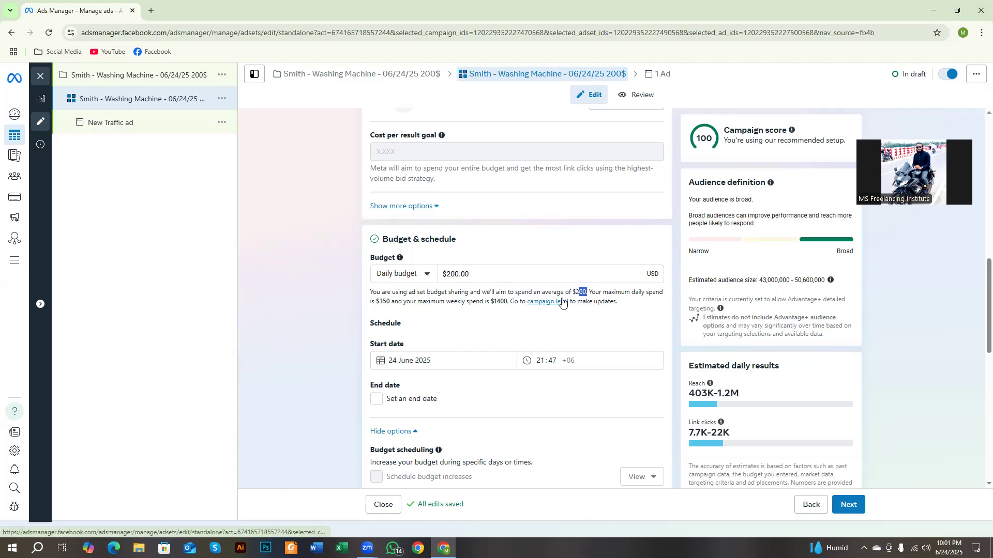
left_click_drag(599, 293, 390, 301)
left_click(396, 305)
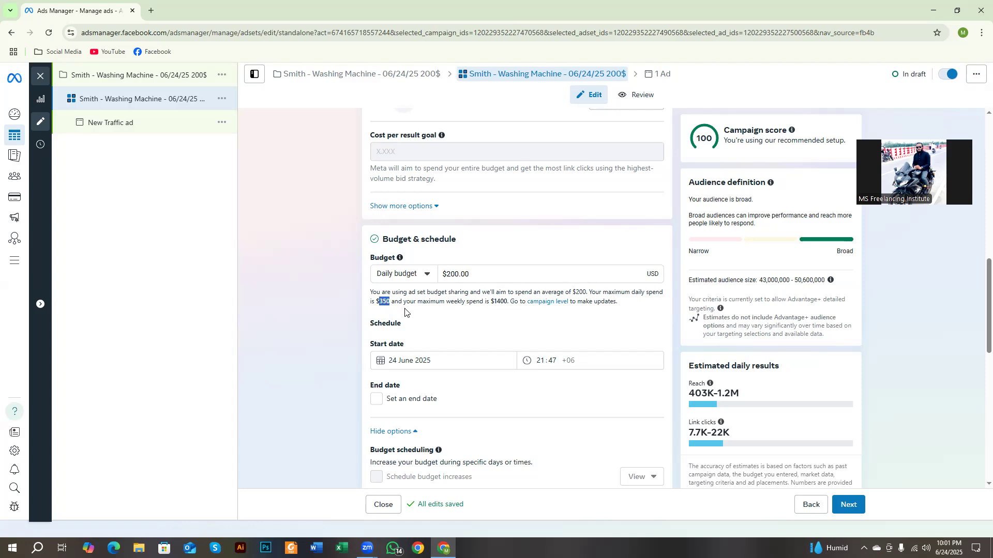
left_click_drag(395, 301, 495, 311)
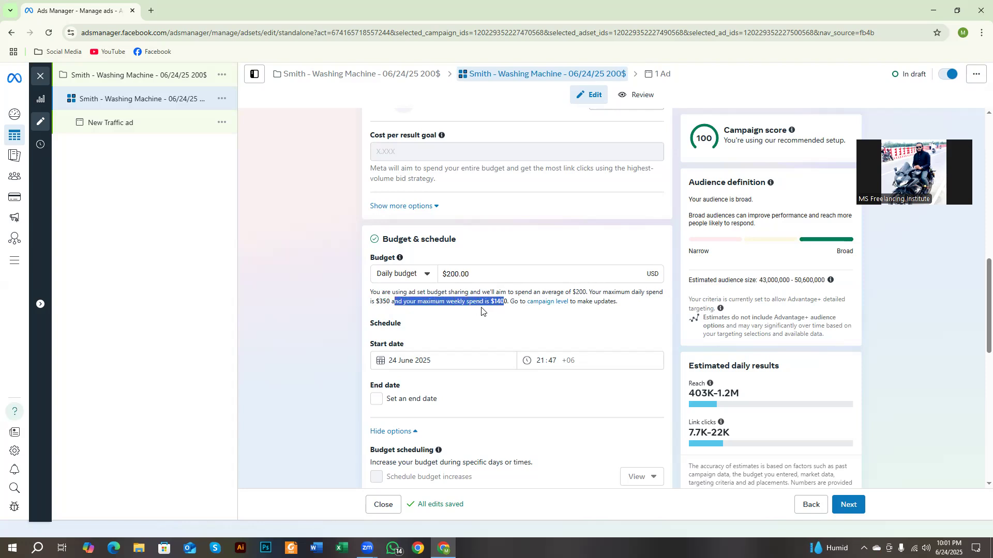
left_click(479, 305)
left_click_drag(493, 304, 508, 303)
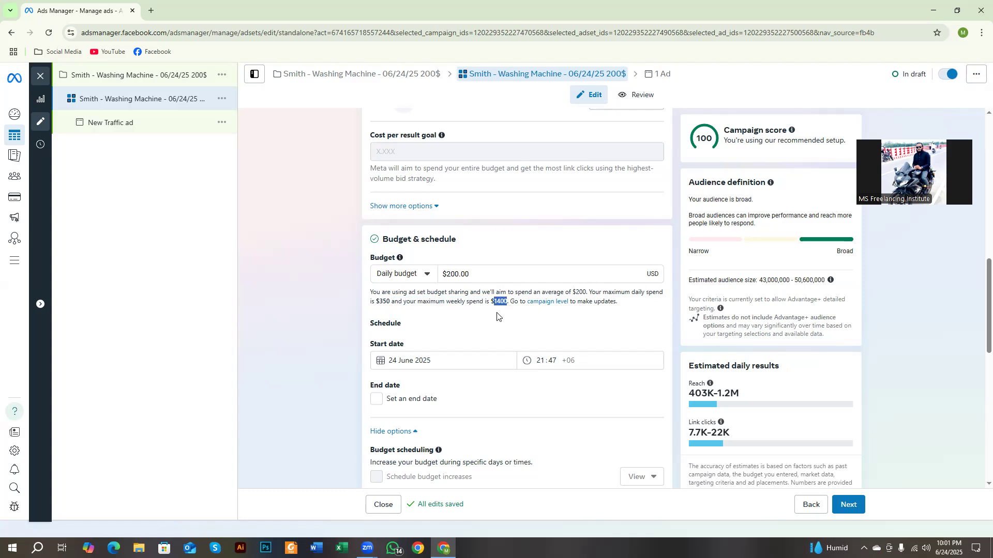
left_click_drag(376, 302, 390, 304)
left_click(377, 308)
left_click_drag(376, 302, 389, 302)
left_click(409, 311)
Step: Set the ad set's start to 25 June 2025 at 10:00
left_click(401, 360)
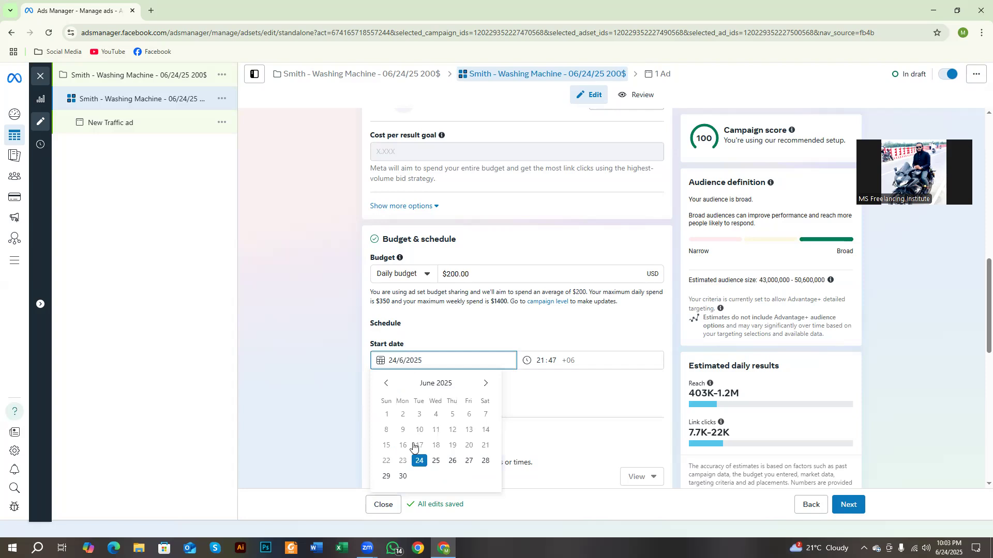
left_click(436, 461)
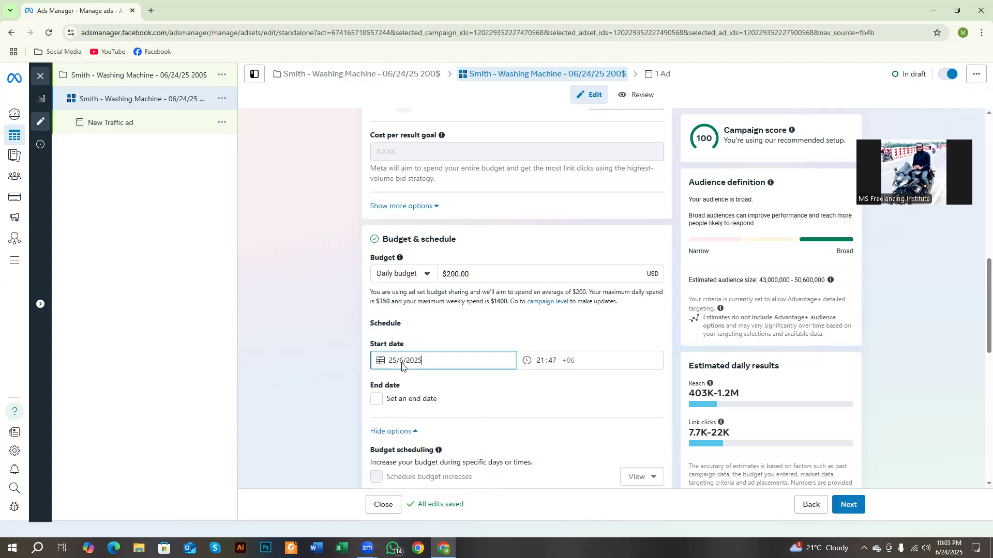
left_click(539, 364)
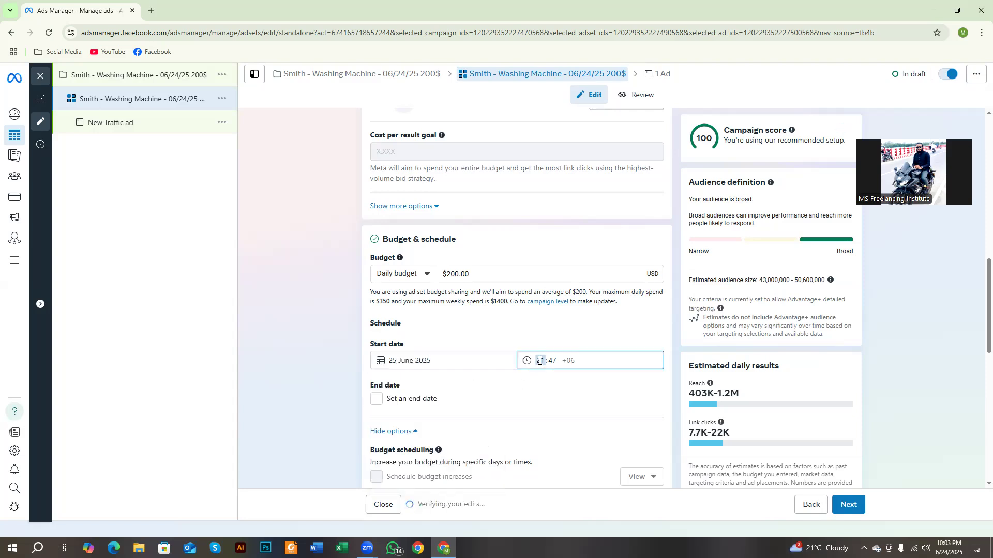
type("10:00")
left_click(349, 376)
Step: Enable an end date for the ad set's schedule
left_click(381, 401)
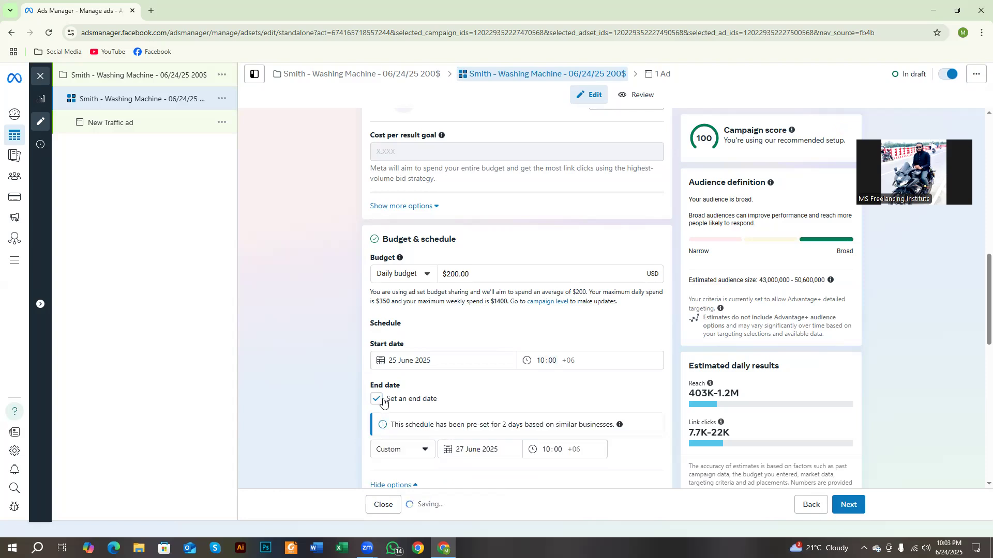
left_click(379, 401)
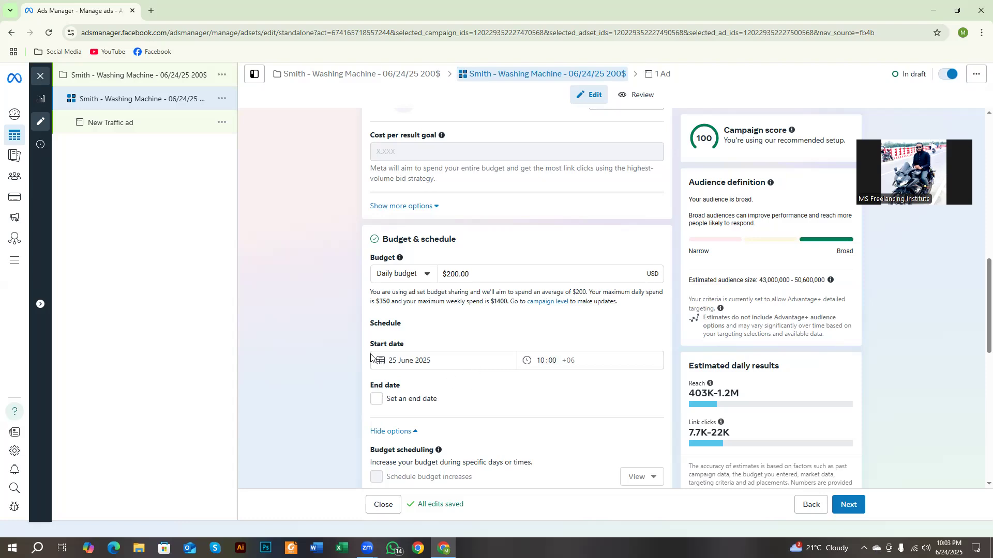
left_click_drag(381, 344, 410, 346)
scroll(395, 273, "down", 1)
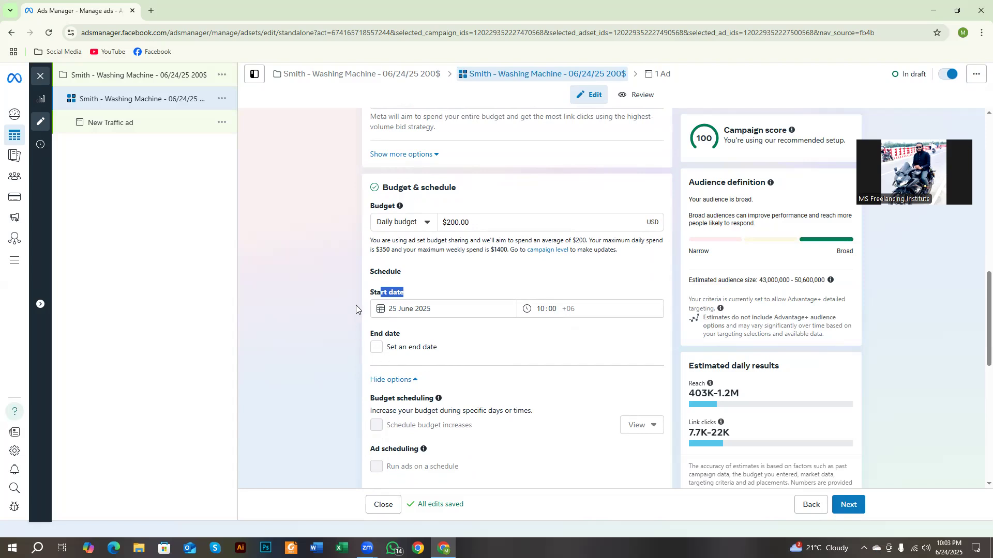
left_click_drag(374, 293, 432, 294)
left_click(376, 347)
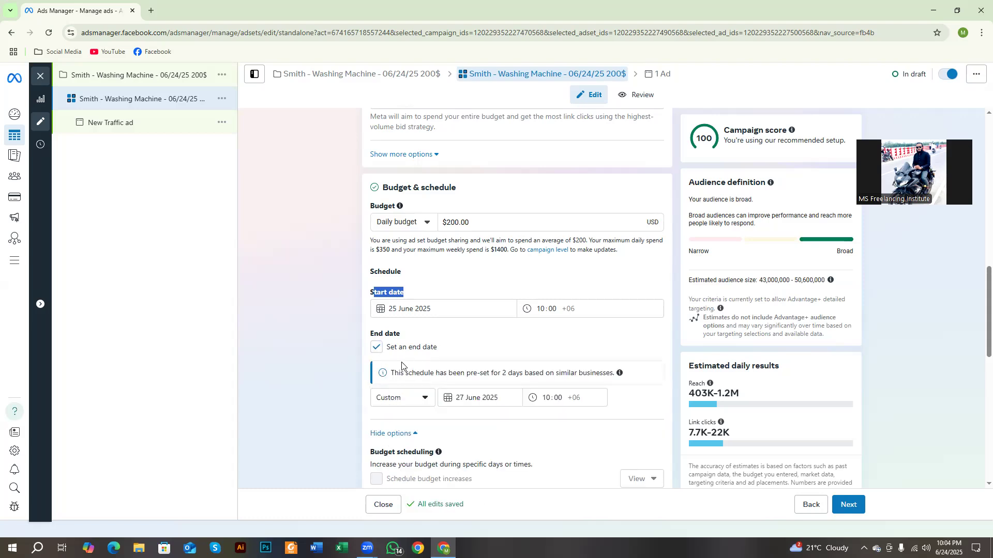
Step: Keep the ad set's schedule length on Custom and set the end date to 26 June 2025
left_click_drag(392, 372, 603, 382)
left_click(589, 372)
left_click_drag(500, 373, 509, 372)
left_click(422, 404)
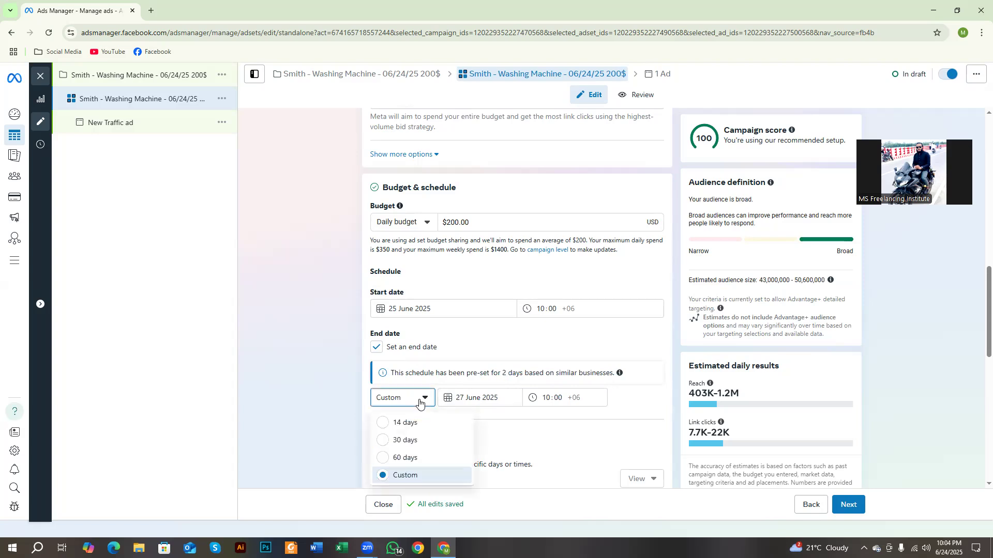
left_click(411, 481)
left_click(473, 397)
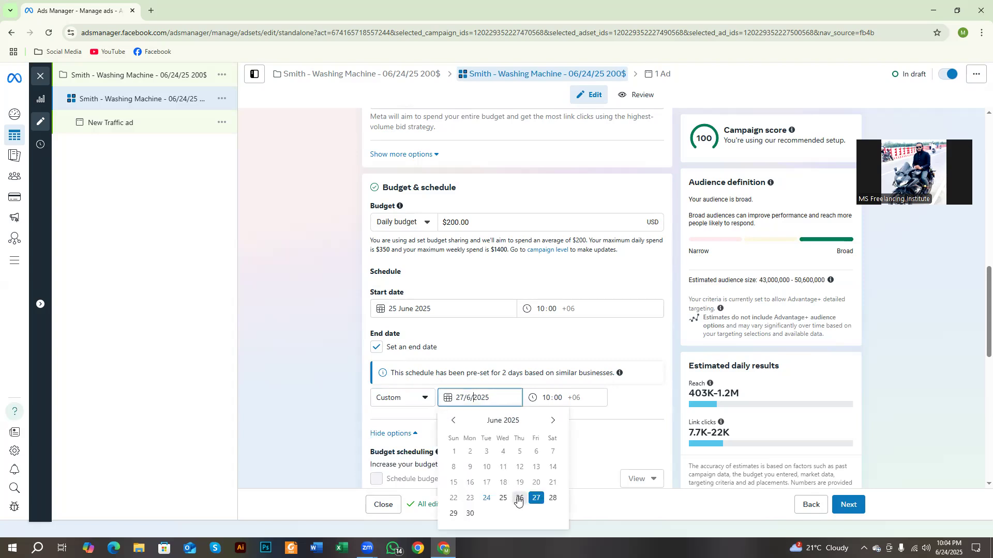
left_click(518, 499)
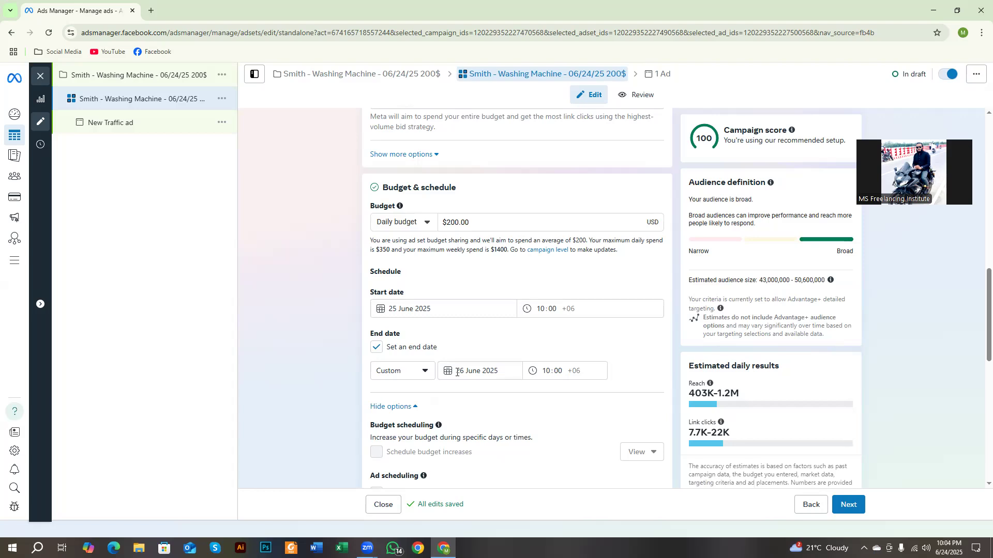
left_click(457, 372)
left_click(327, 379)
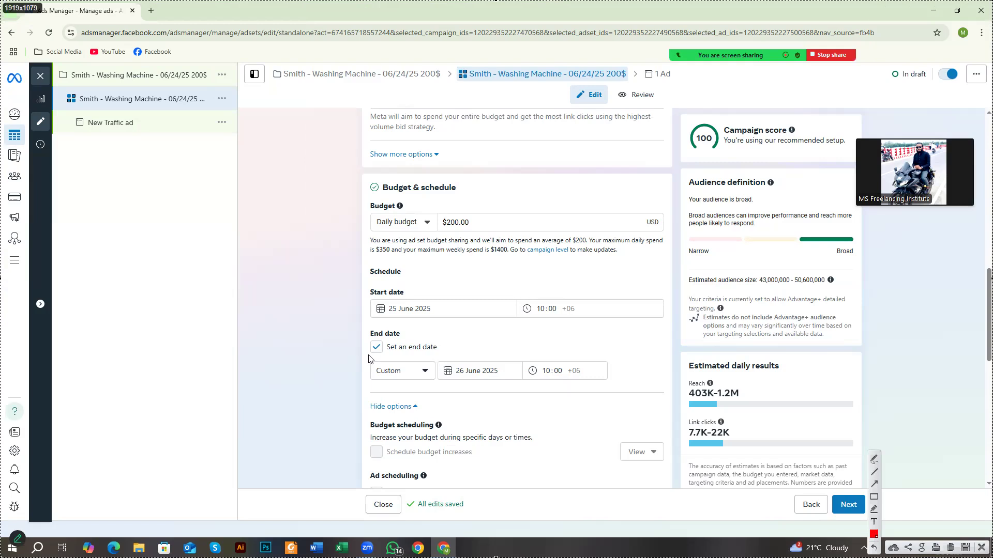
Step: Outline the budget, schedule dates, audience size and estimated daily results with red rectangles on a screen capture, and discard the capture
left_click(874, 497)
left_click_drag(664, 90, 900, 500)
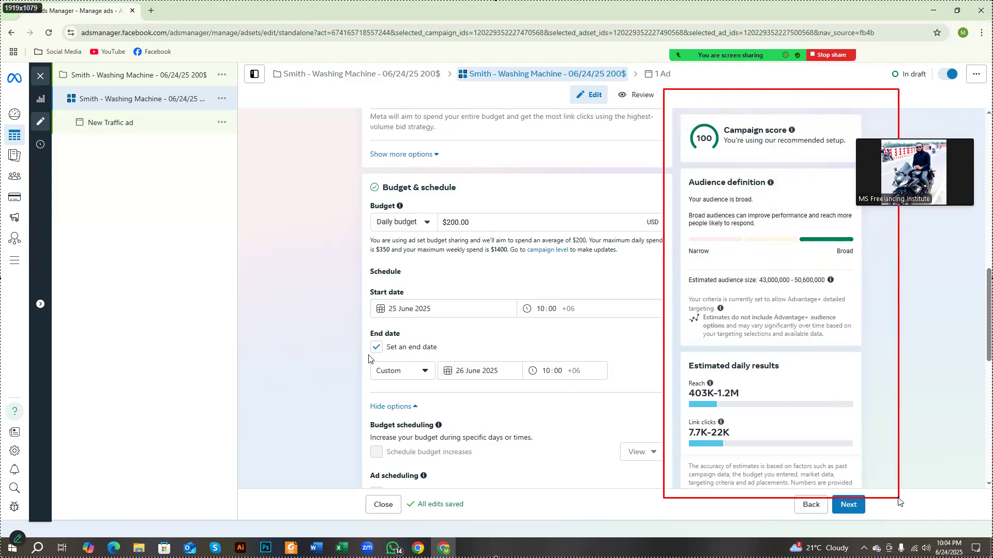
left_click_drag(676, 348, 789, 377)
left_click_drag(442, 202, 479, 234)
left_click_drag(375, 291, 437, 320)
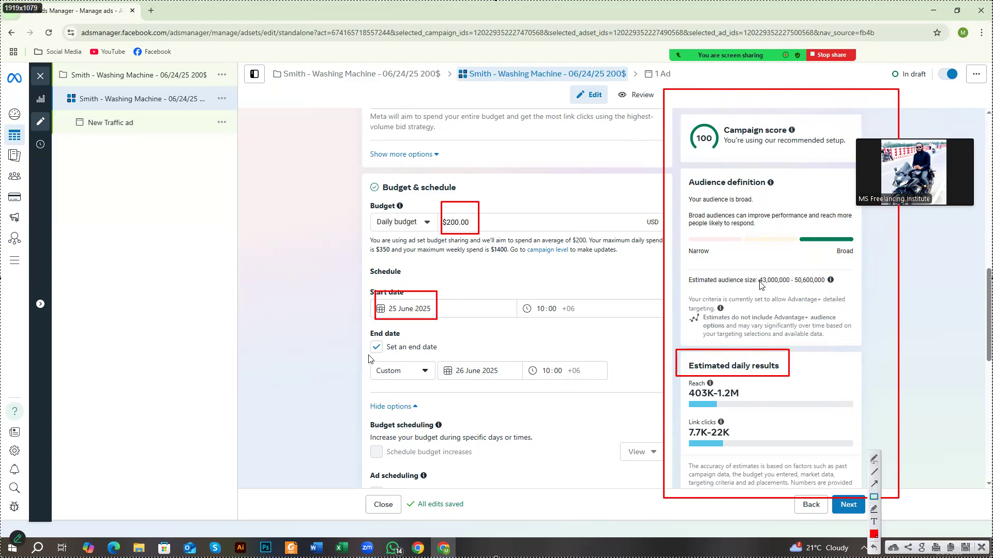
left_click_drag(759, 271, 835, 293)
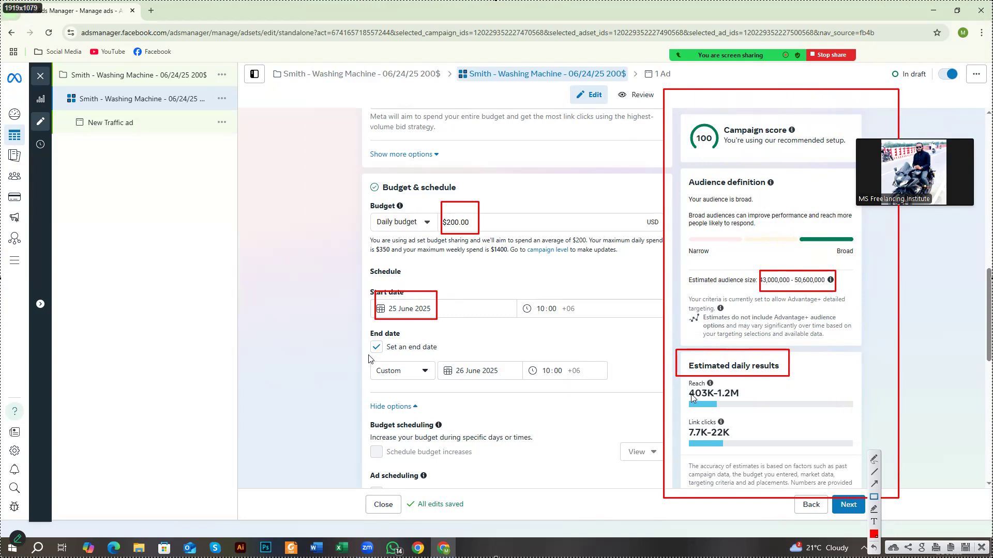
mouse_move(687, 376)
left_mouse_down()
mouse_move(712, 401)
mouse_move(751, 411)
left_mouse_up()
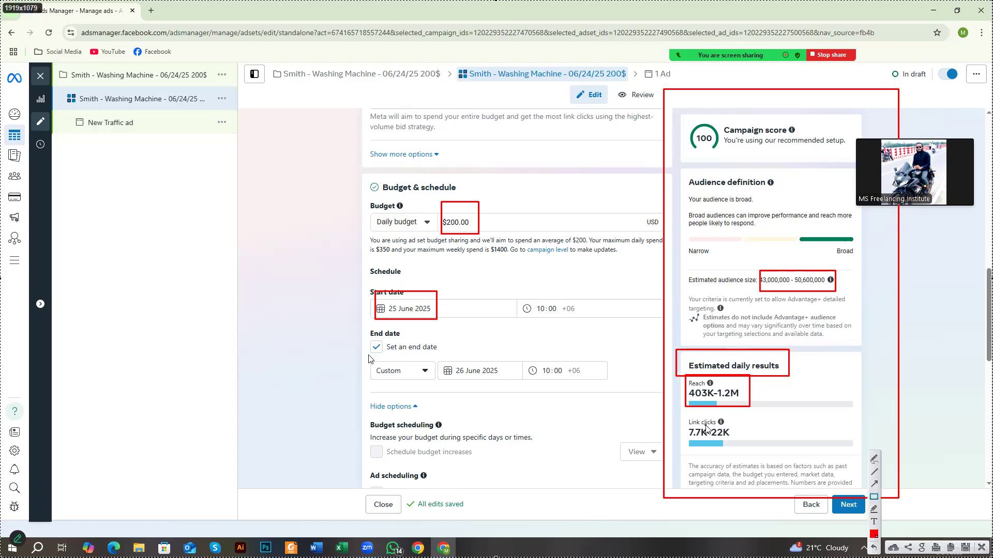
left_click_drag(443, 211, 473, 236)
left_click_drag(681, 414, 744, 456)
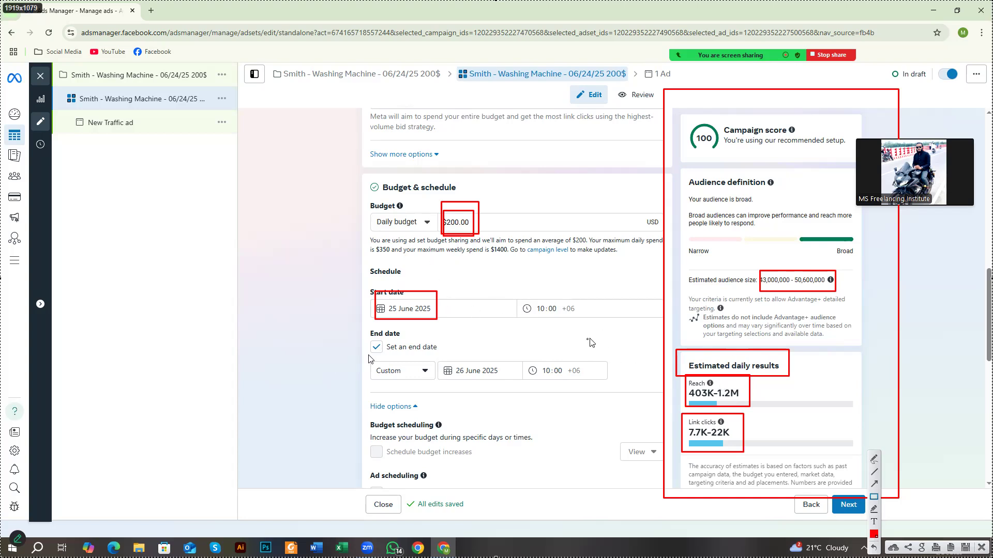
left_click_drag(440, 356, 507, 380)
left_click_drag(362, 331, 397, 356)
left_click_drag(681, 370, 748, 460)
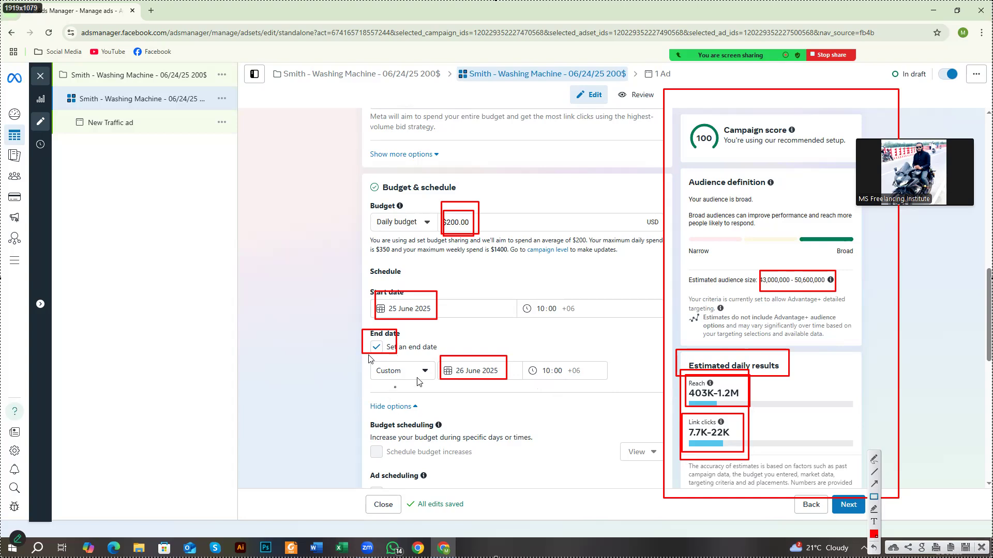
left_click_drag(684, 376, 749, 459)
right_click(759, 403)
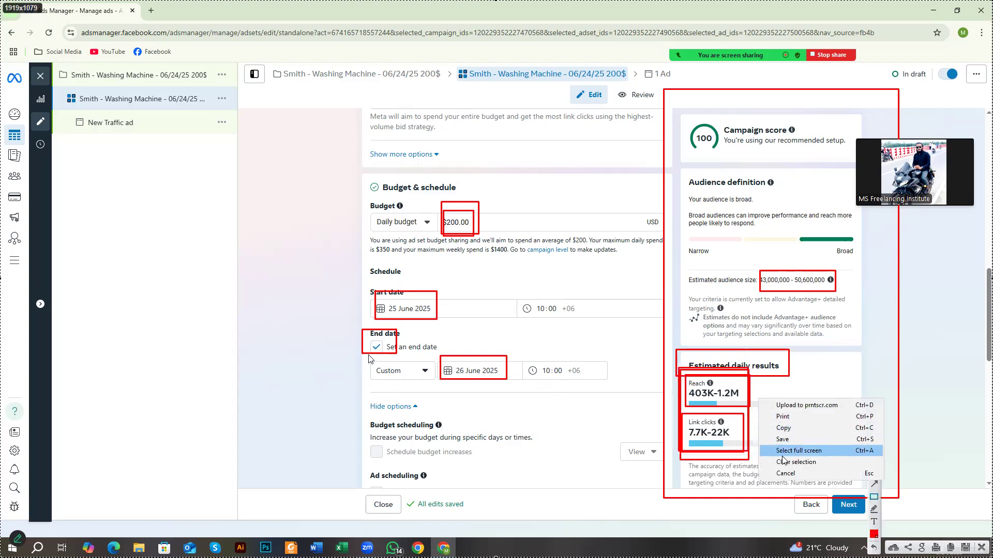
left_click(784, 472)
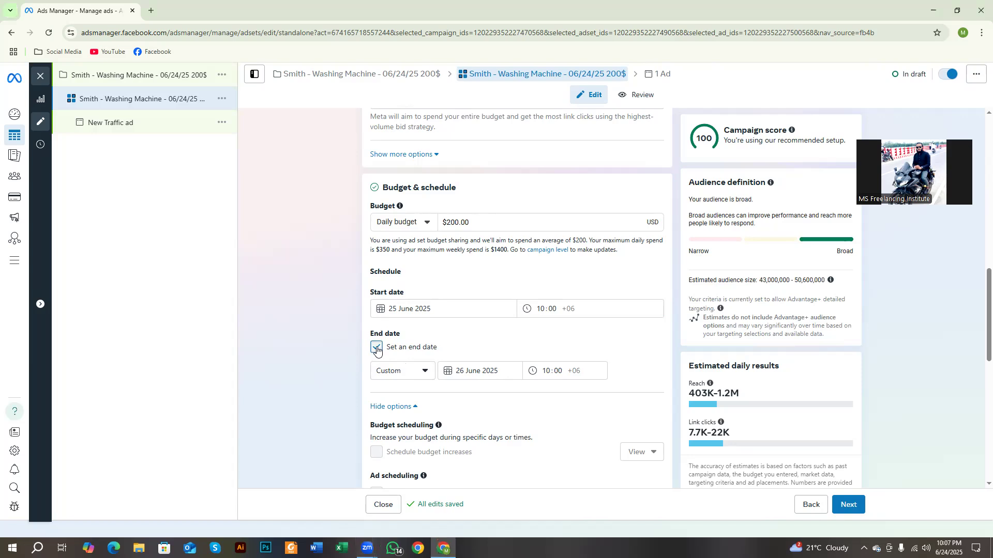
Step: Remove the end date from the ad set's schedule and check the estimated daily reach and link clicks
left_click(377, 348)
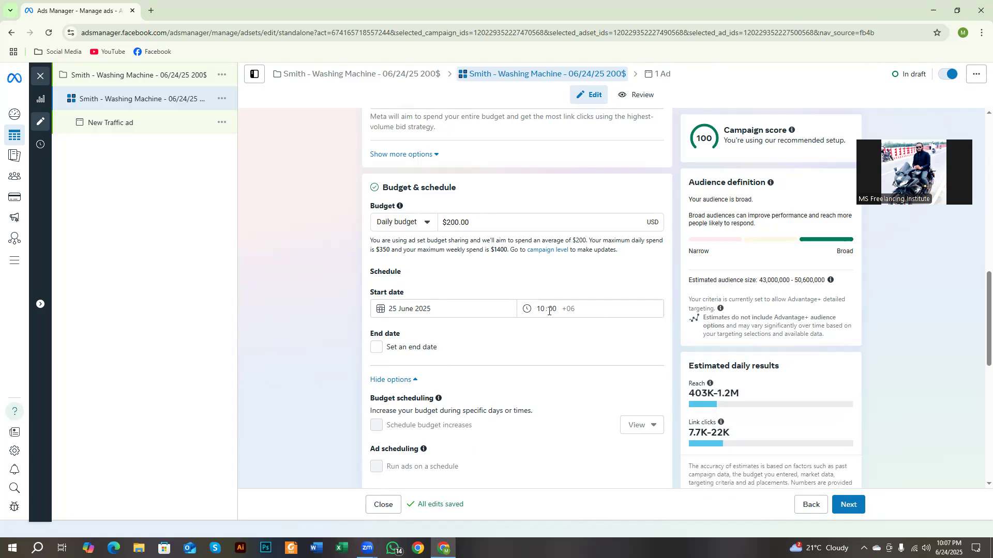
left_click(391, 309)
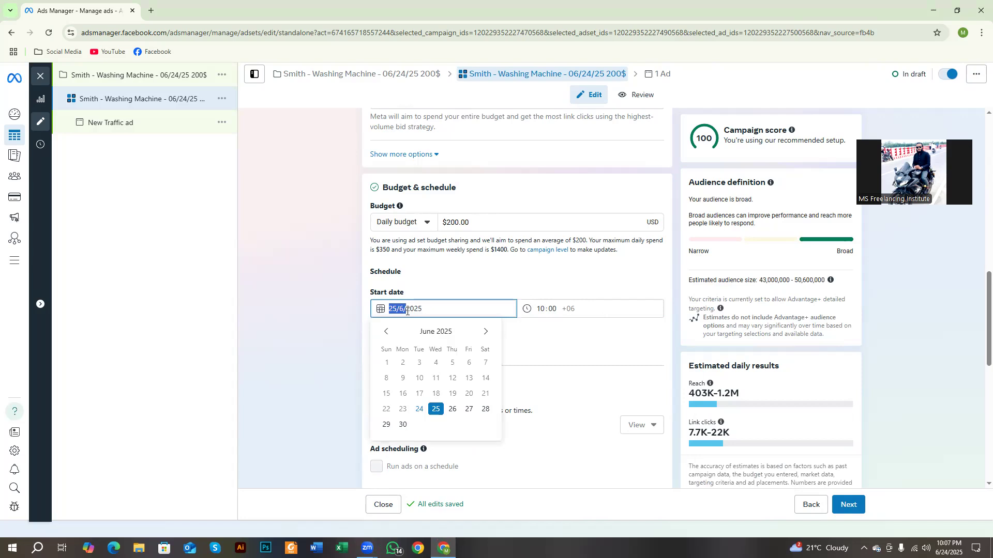
left_click(322, 326)
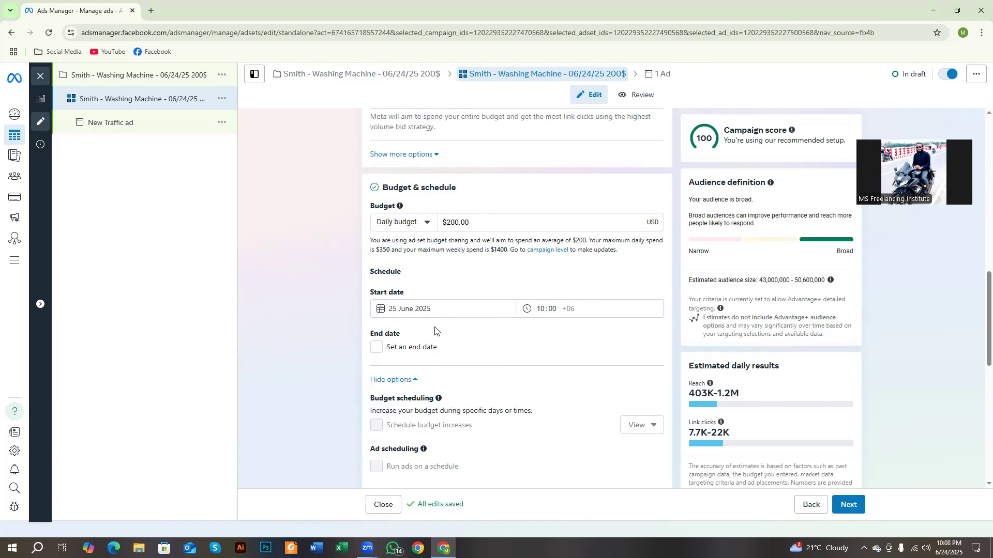
left_click_drag(689, 393, 758, 402)
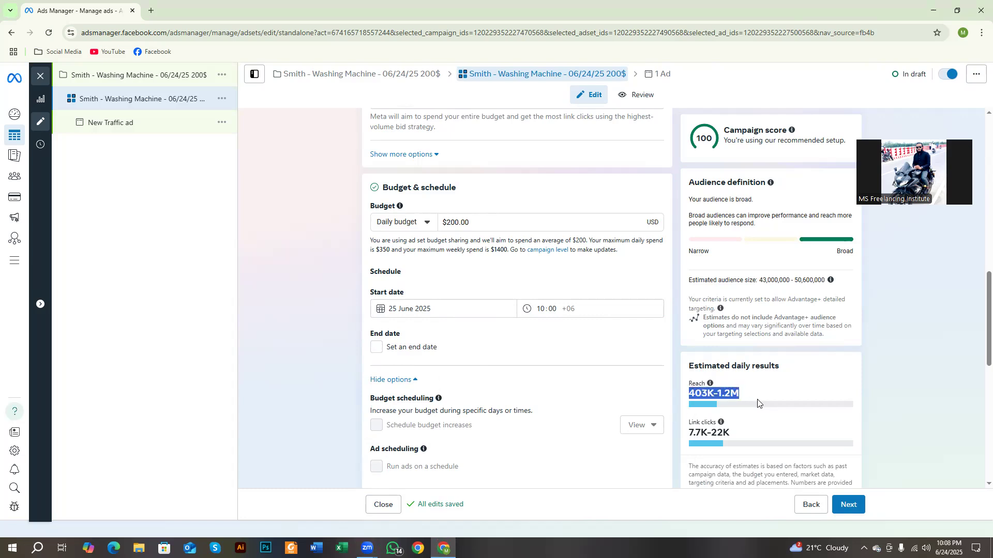
left_click_drag(723, 433, 691, 422)
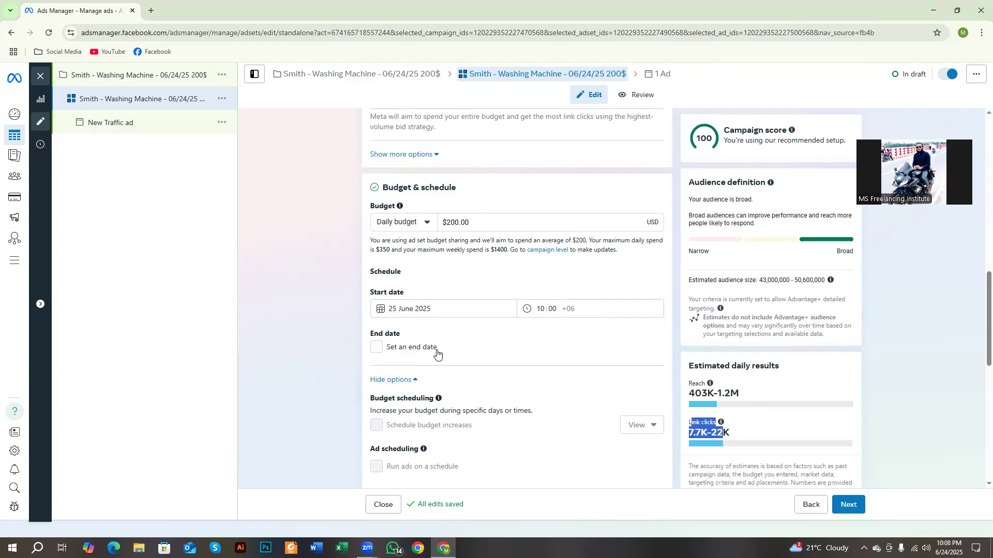
Step: Try an end date of 30 June 2025, check the estimated daily results, and turn the end date off again
left_click(377, 348)
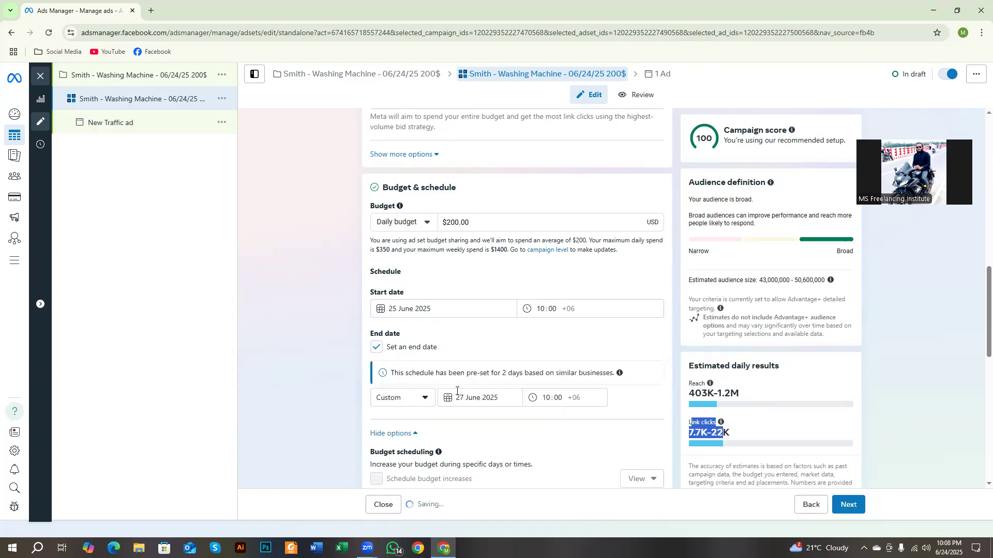
left_click(488, 401)
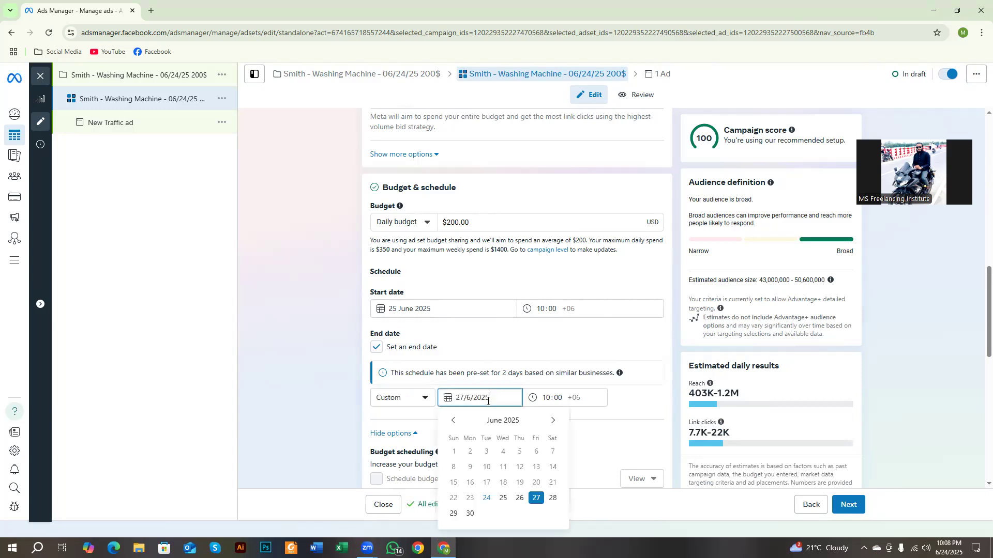
left_click(470, 513)
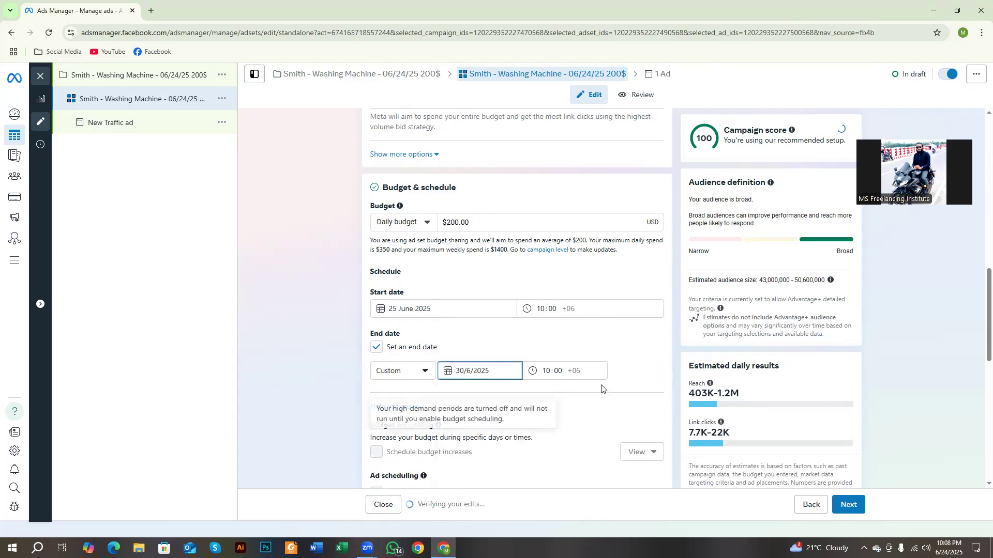
scroll(660, 377, "down", 4)
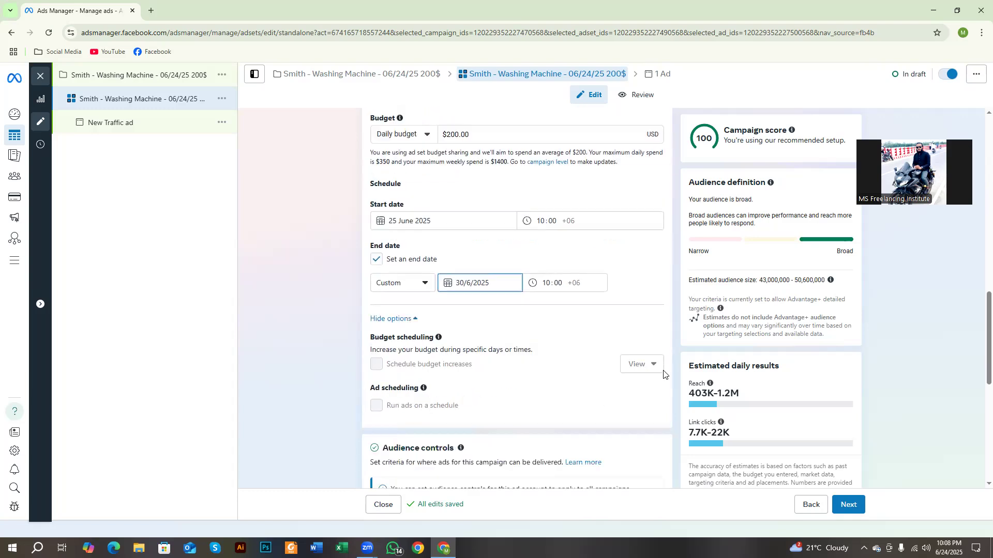
scroll(751, 402, "up", 9)
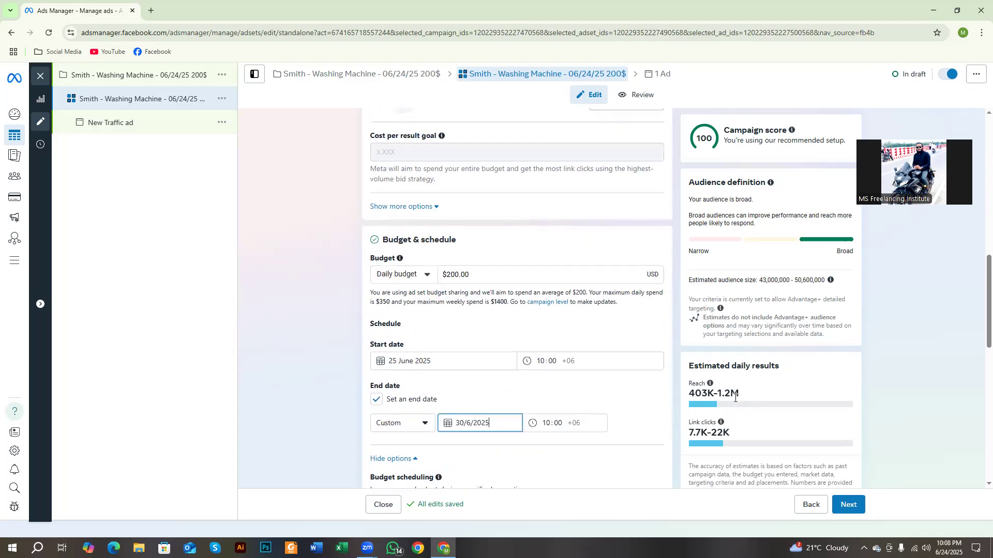
scroll(493, 431, "down", 4)
left_click(377, 400)
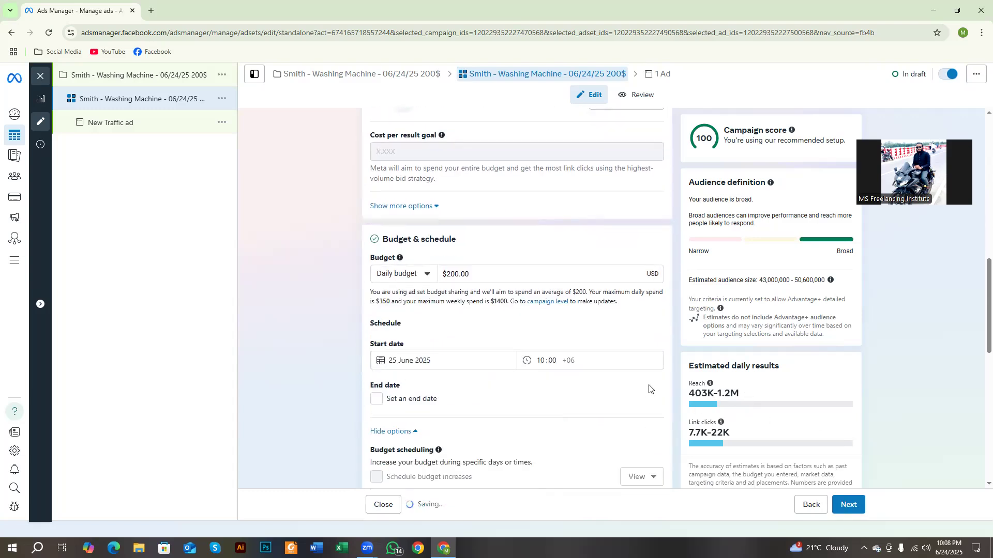
key("Print")
left_click_drag(671, 337, 810, 511)
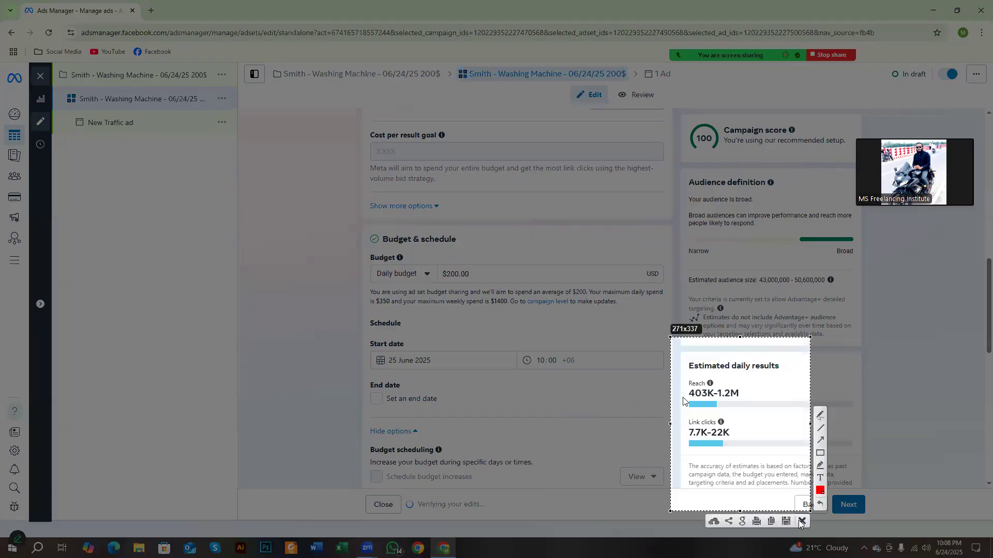
left_click(802, 521)
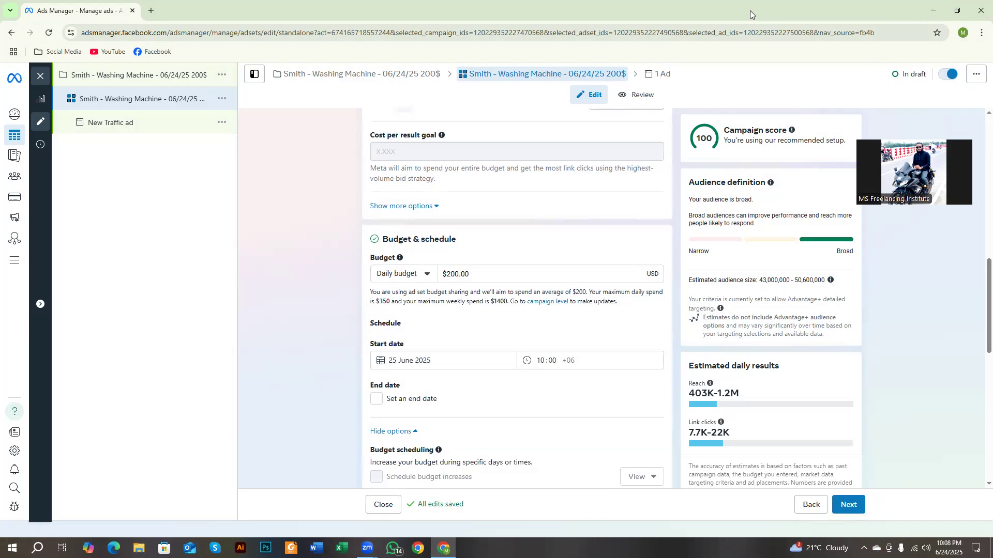
Step: Compare the ad set's daily budget, spend note and start date with the estimated daily reach and link clicks
scroll(782, 436, "up", 2)
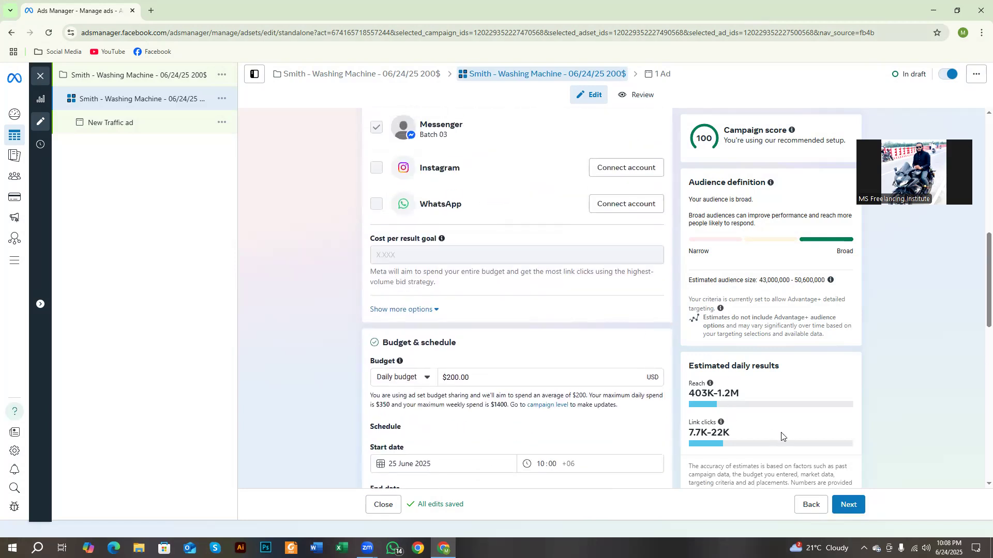
scroll(721, 422, "down", 1)
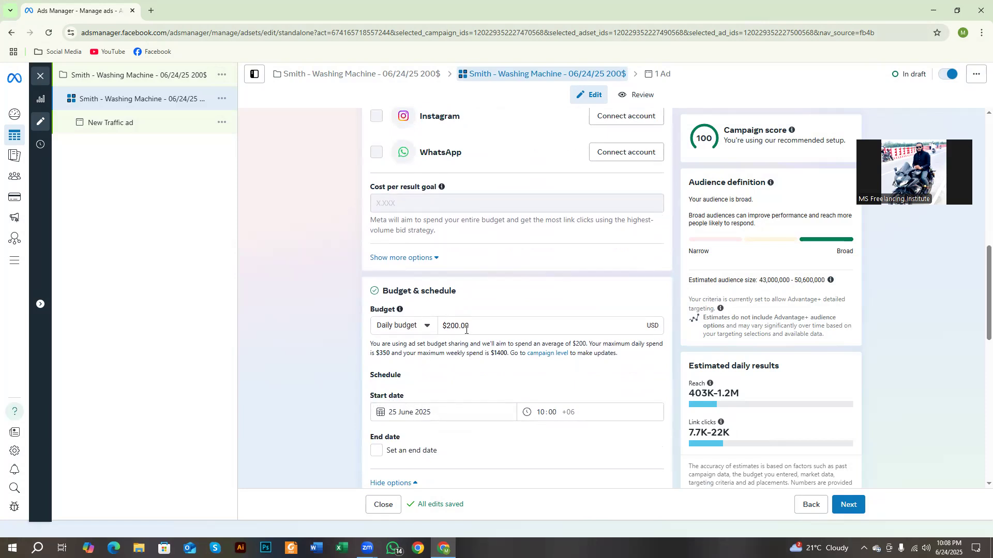
left_click_drag(467, 329, 440, 334)
left_click(390, 412)
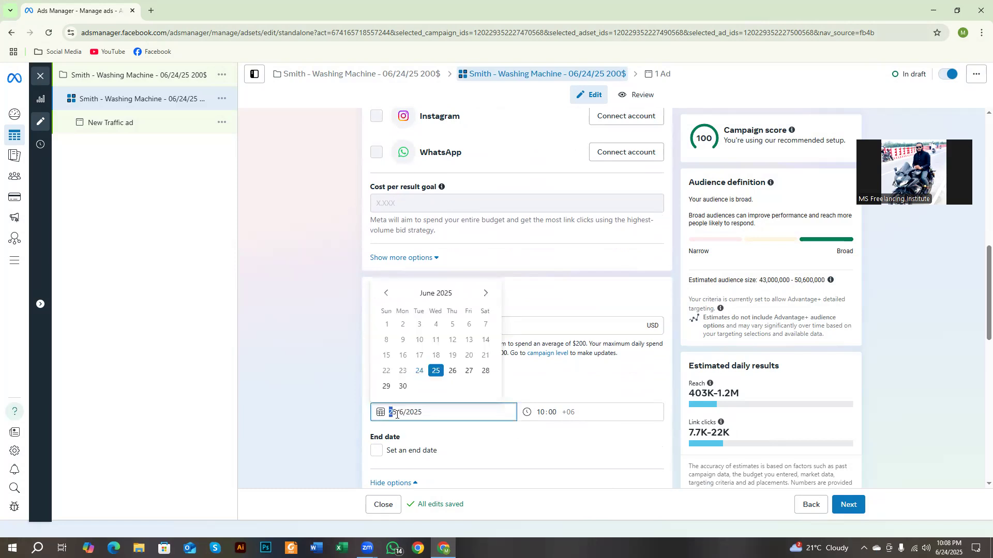
left_click(321, 422)
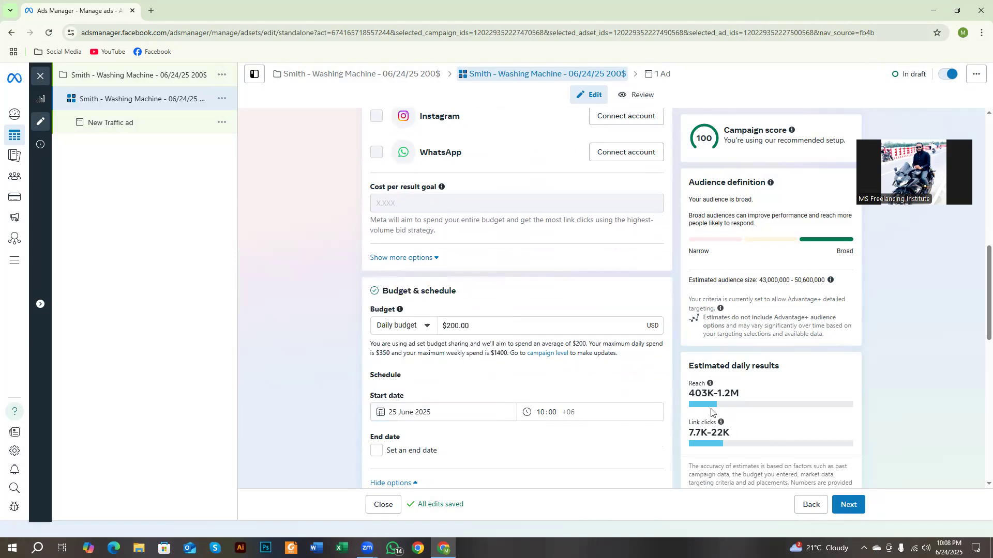
left_click_drag(701, 393, 778, 402)
left_click_drag(688, 433, 732, 439)
left_click(720, 432)
left_click_drag(689, 433, 734, 437)
double_click(477, 323)
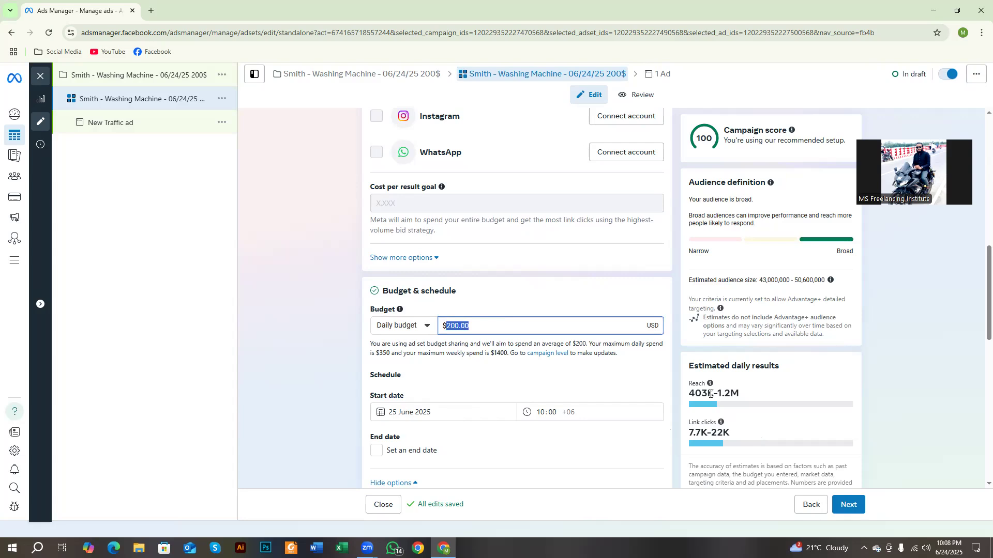
left_click_drag(717, 395, 749, 406)
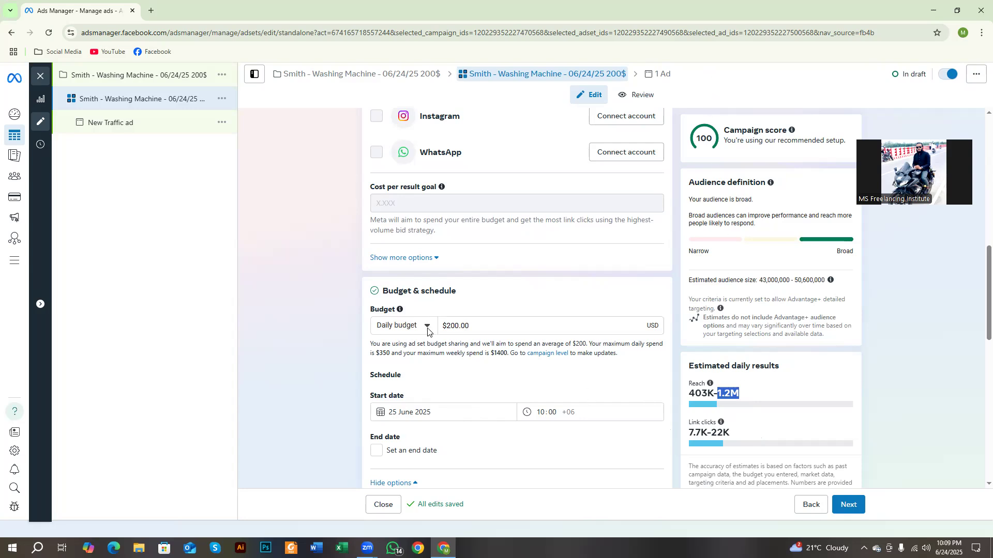
triple_click(470, 326)
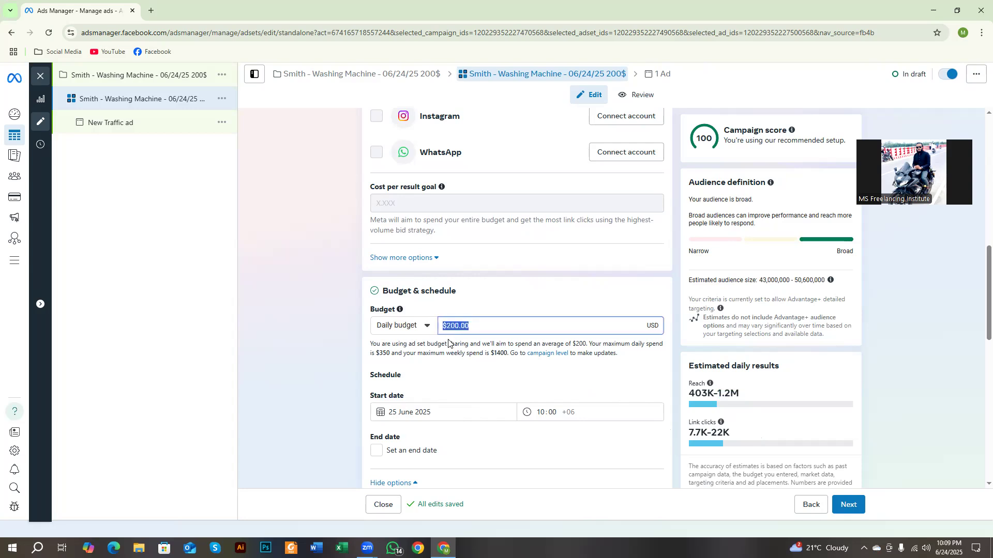
left_click_drag(689, 433, 730, 433)
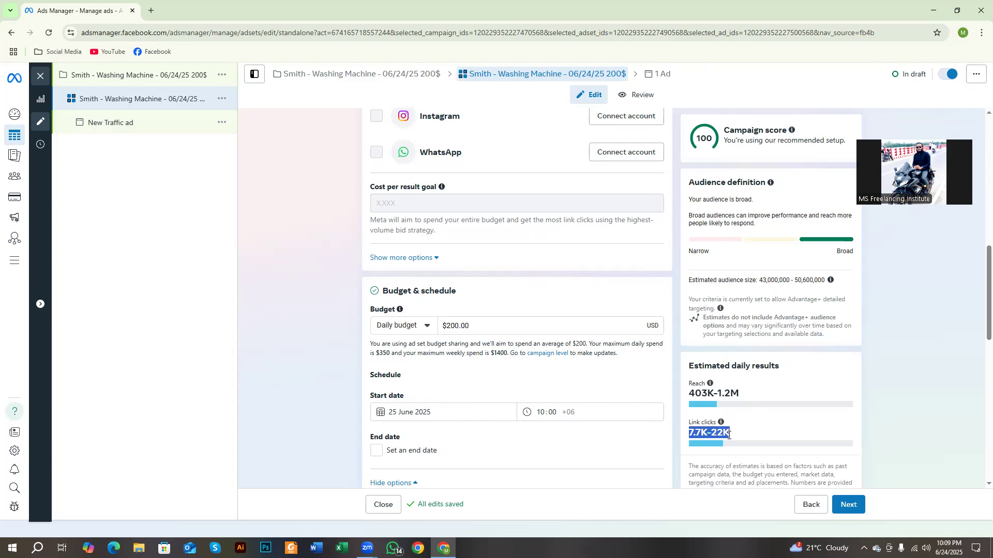
left_click(717, 433)
left_click_drag(403, 345, 441, 343)
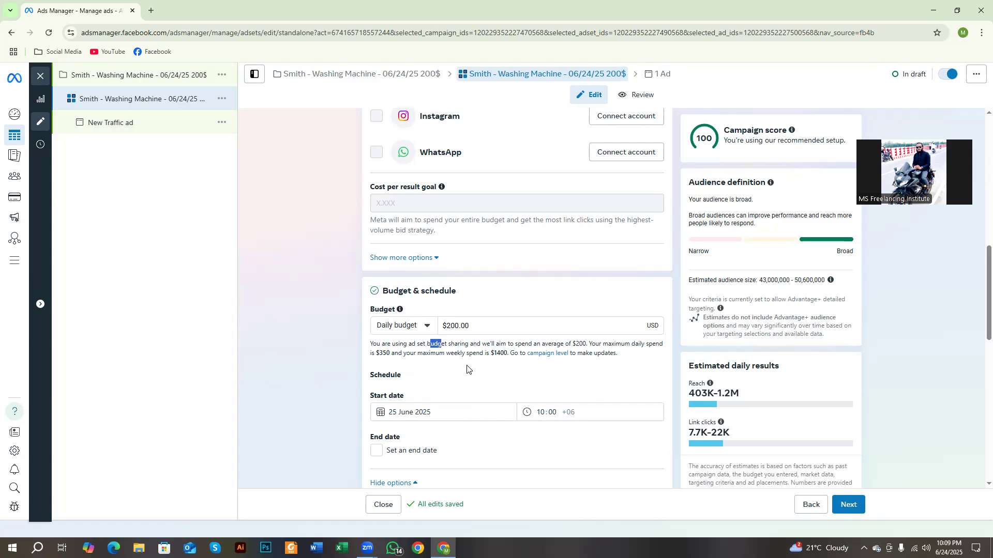
left_click(713, 434)
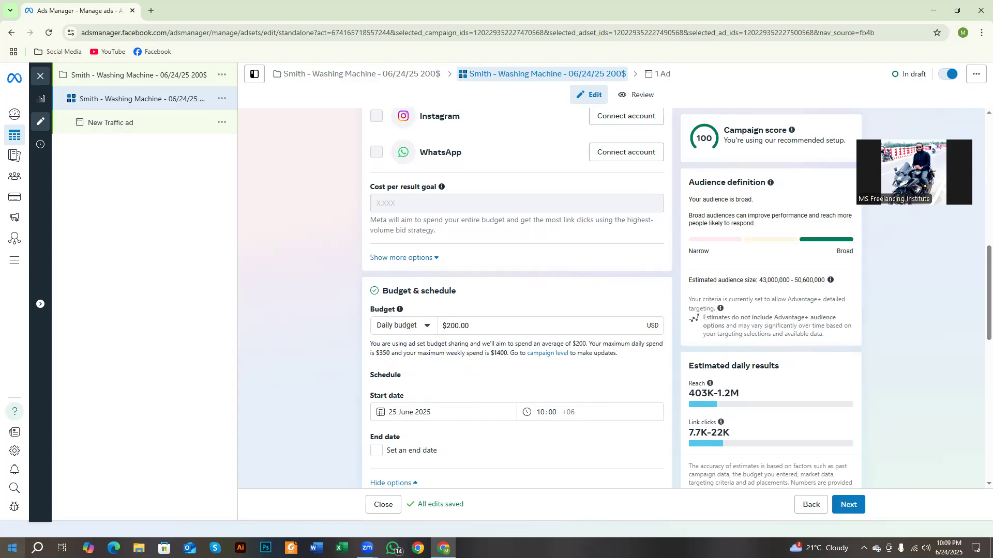
Step: Switch to Calculator, multiply 10 by 1,000, and close Calculator
left_click(13, 548)
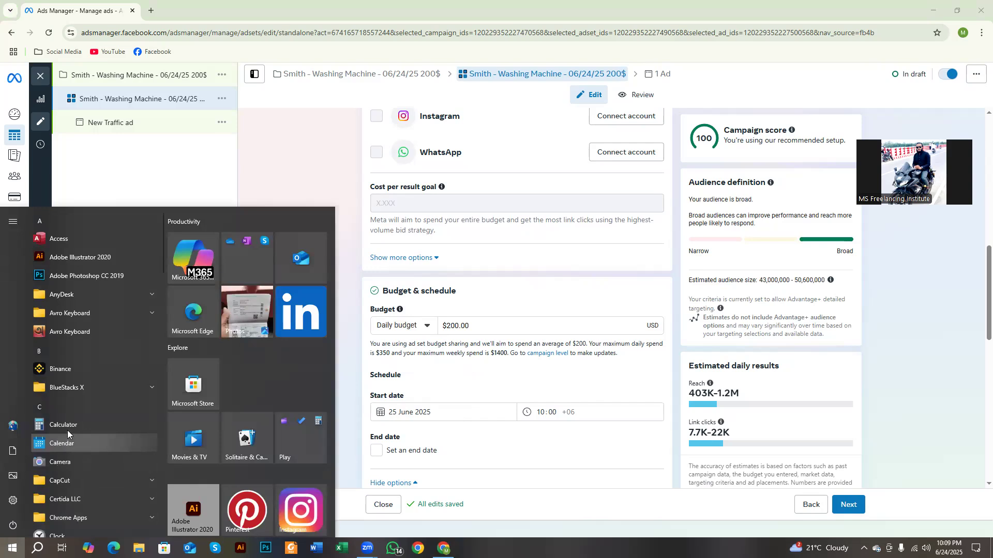
left_click(68, 429)
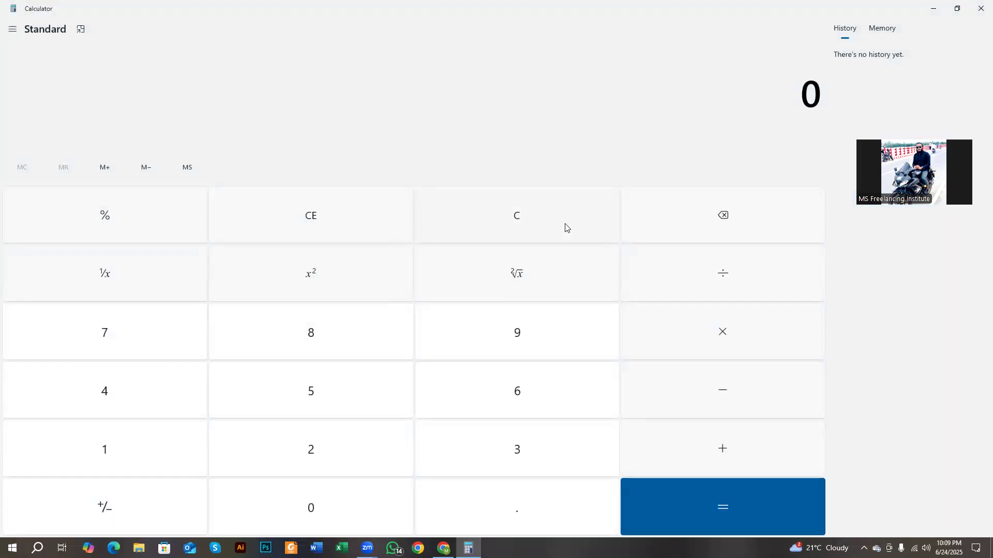
left_click(111, 459)
left_click(289, 513)
left_click(721, 327)
left_click(172, 452)
left_click(343, 512)
left_click(344, 512)
left_click(343, 511)
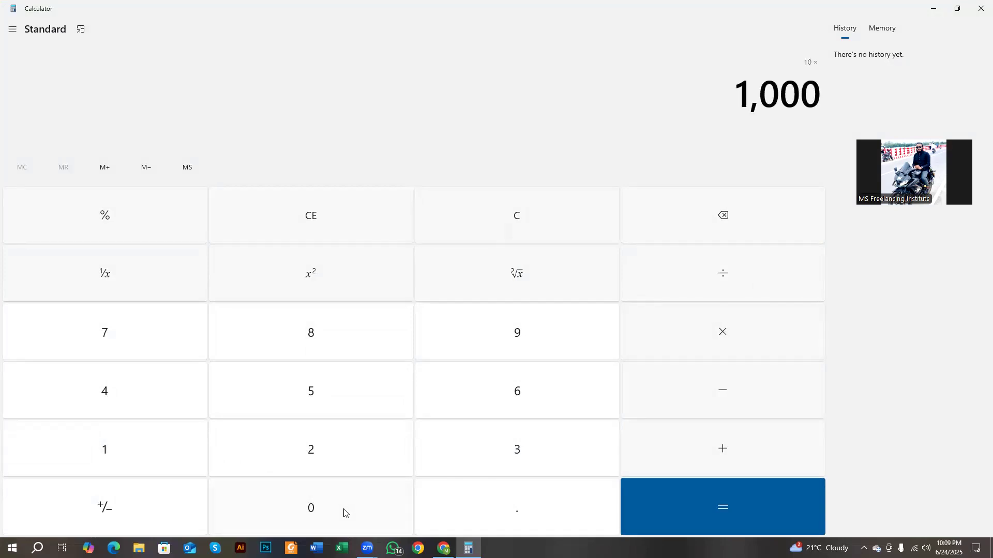
left_click(679, 501)
left_click(981, 8)
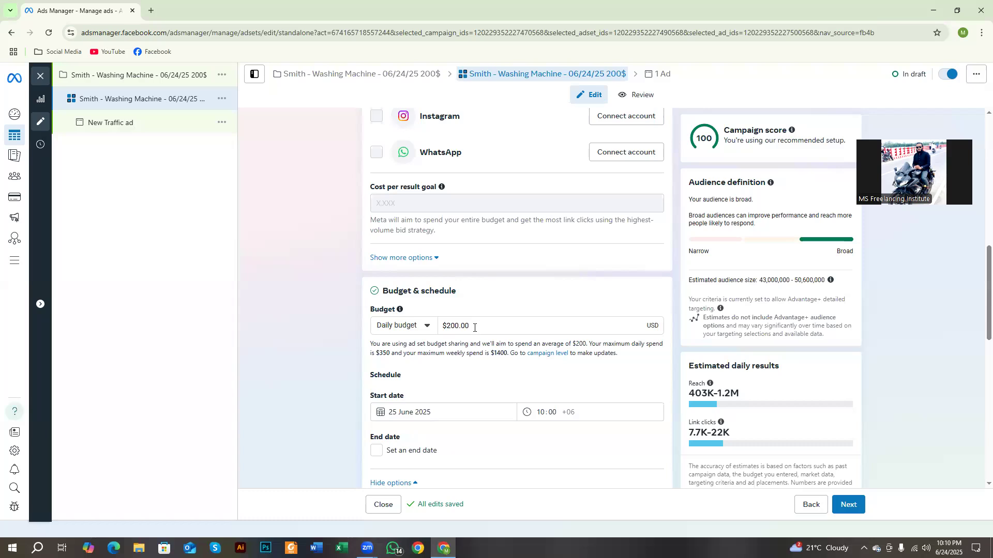
Step: Review the ad set's daily budget amount, the budget scheduling option and the available budget types, keeping Daily budget
left_click_drag(467, 327, 447, 330)
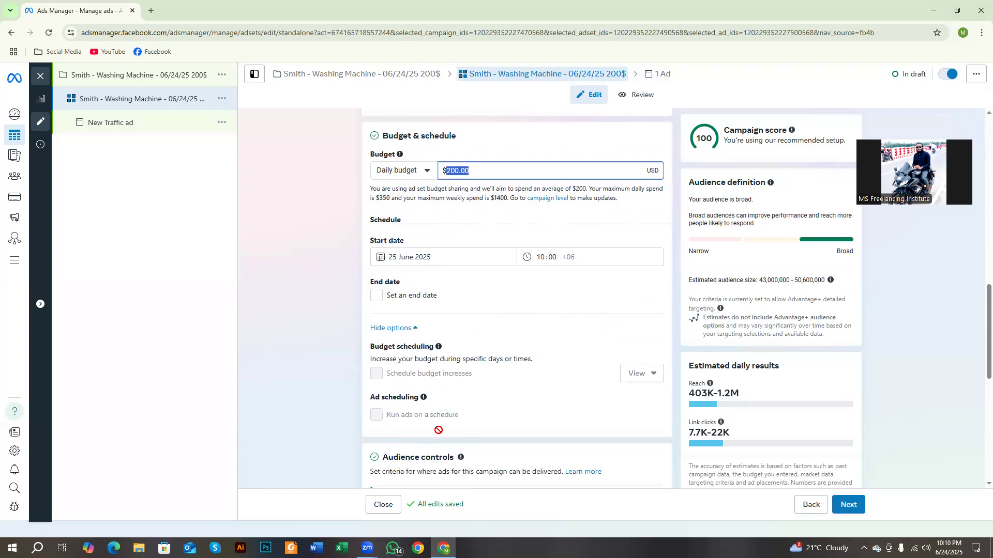
scroll(445, 404, "down", 2)
left_click_drag(371, 244, 438, 239)
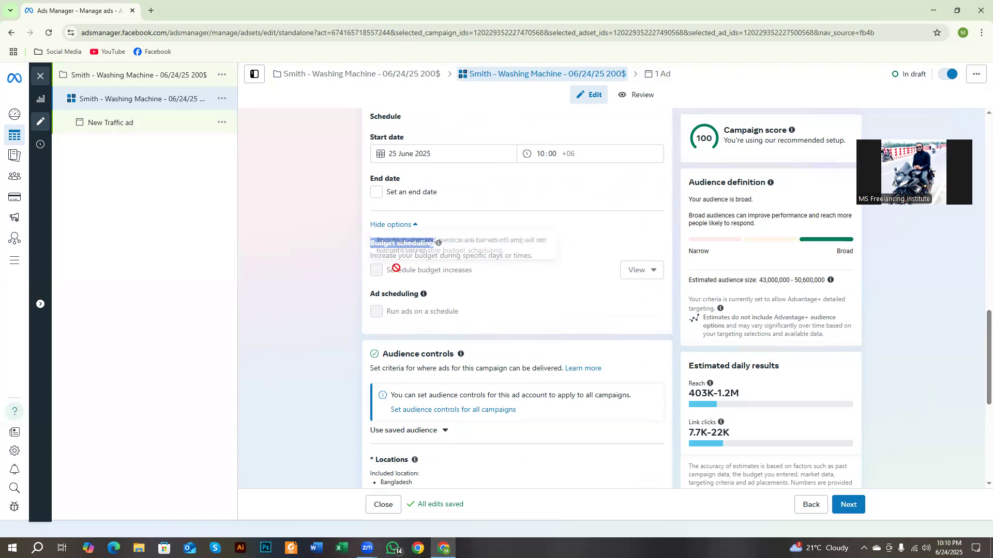
scroll(395, 270, "up", 4)
scroll(397, 272, "up", 1)
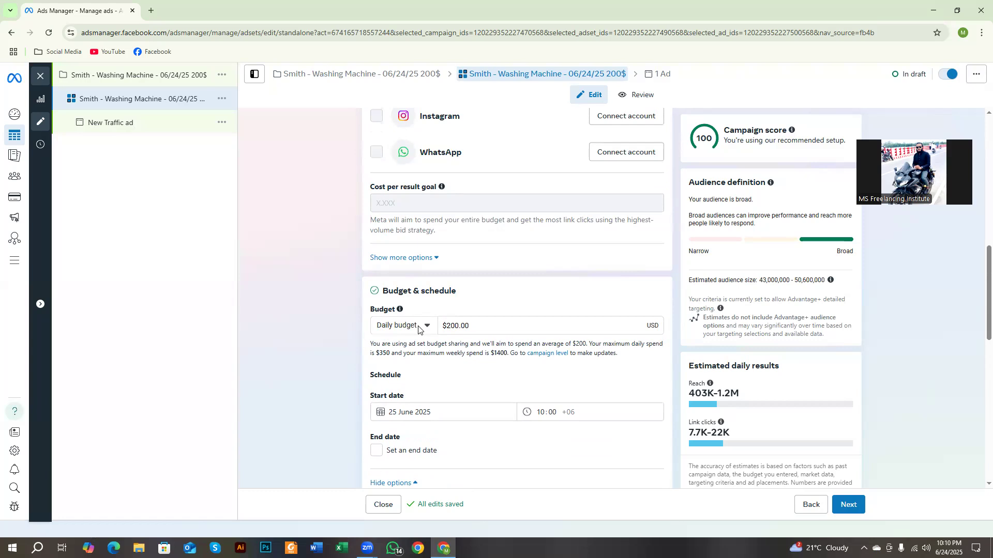
left_click(419, 327)
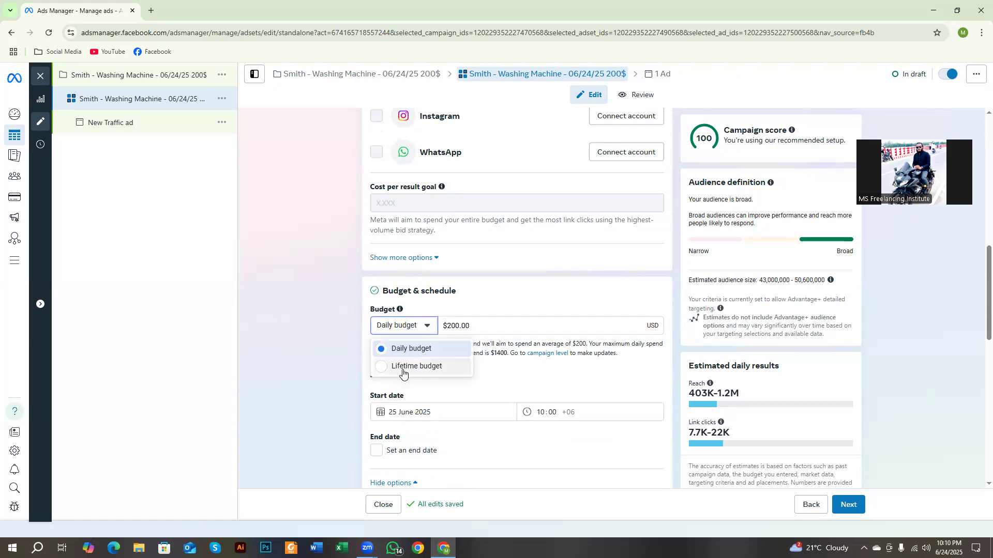
left_click(341, 345)
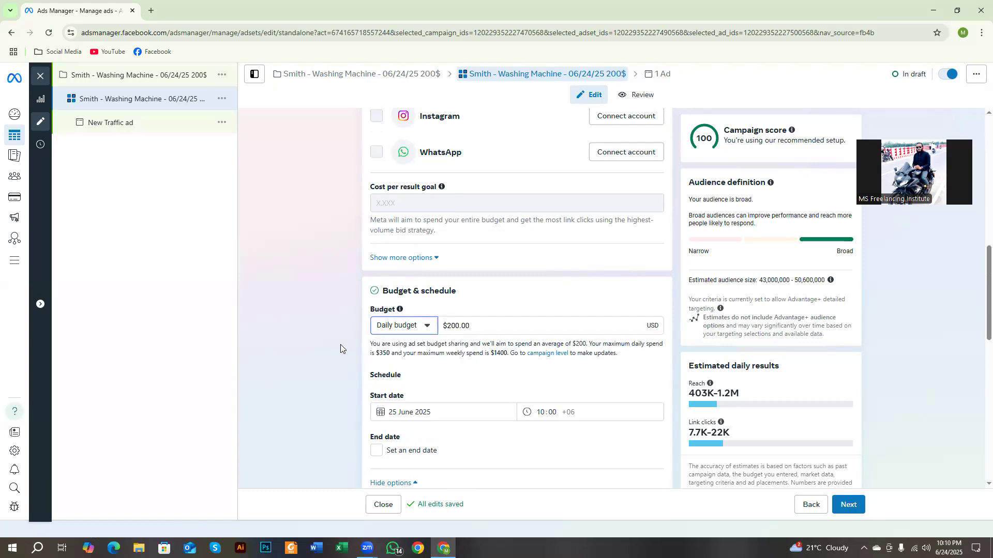
Step: Examine the ad scheduling option below the ad set's budget and schedule settings
scroll(368, 348, "down", 1)
scroll(367, 349, "down", 4)
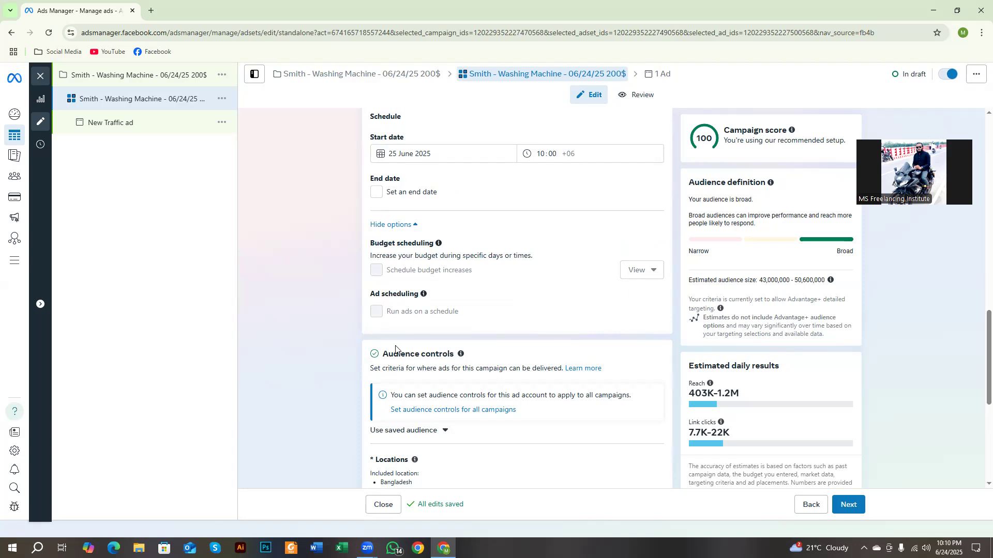
left_click_drag(370, 294, 410, 299)
left_click(378, 313)
double_click(374, 293)
left_click_drag(374, 294, 419, 305)
left_click(404, 323)
Step: Look over the ad set's Audience controls, included locations and Advantage+ audience settings
scroll(405, 323, "up", 1)
scroll(404, 322, "down", 5)
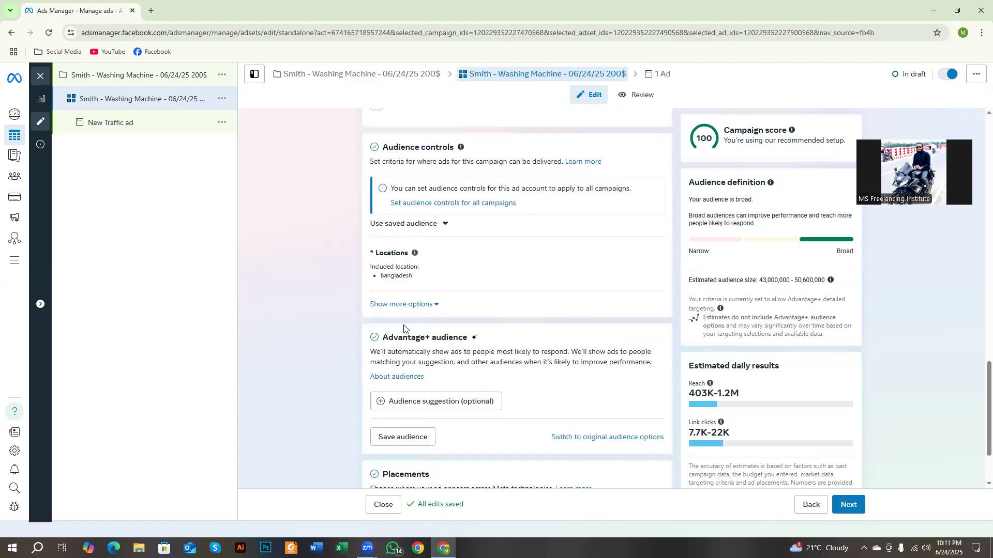
scroll(353, 388, "up", 4)
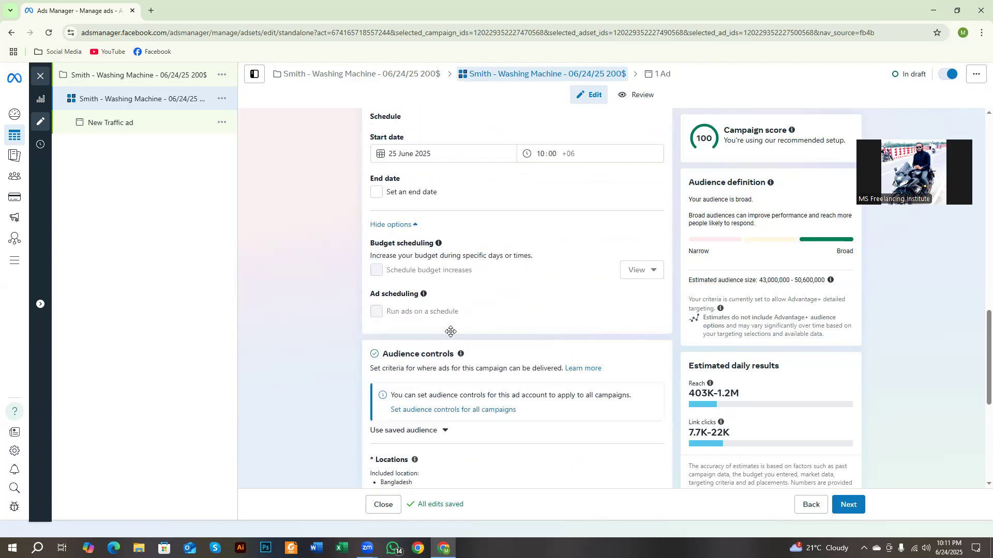
scroll(451, 333, "down", 1)
left_click_drag(384, 300, 459, 305)
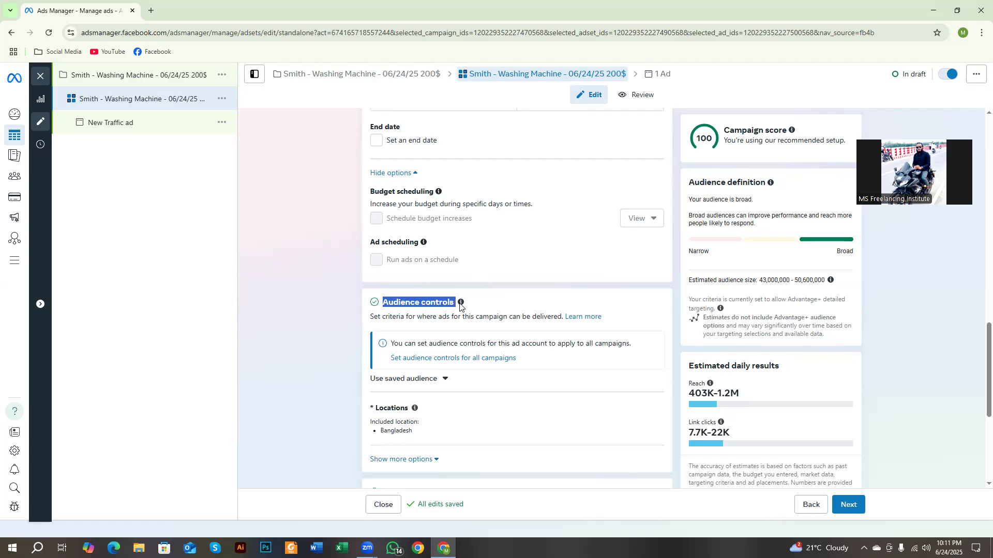
scroll(460, 305, "down", 3)
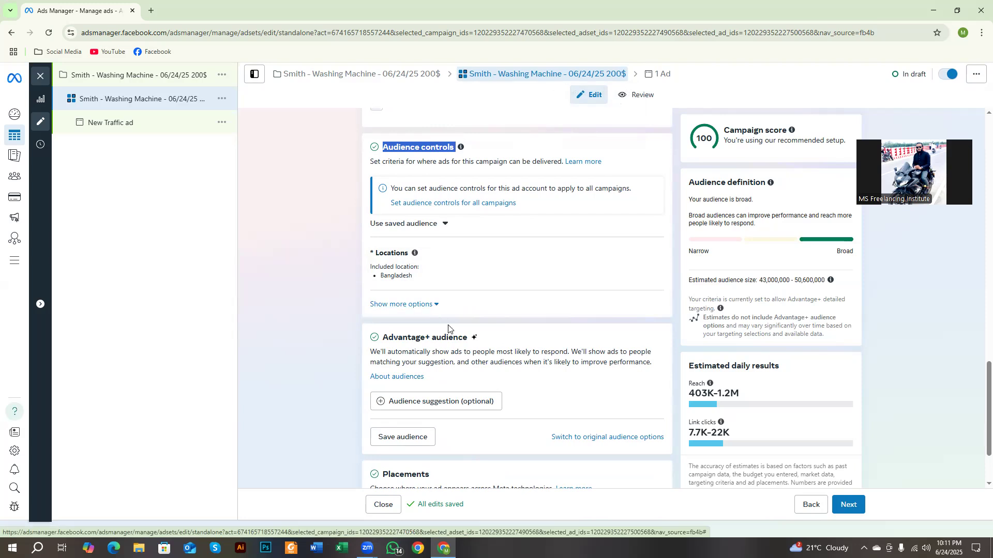
Step: Capture the full screen and outline Audience controls, Advantage+ audience and the switch to original audience options with red rectangles
left_click(281, 368)
key("Print")
left_click_drag(0, 9, 992, 557)
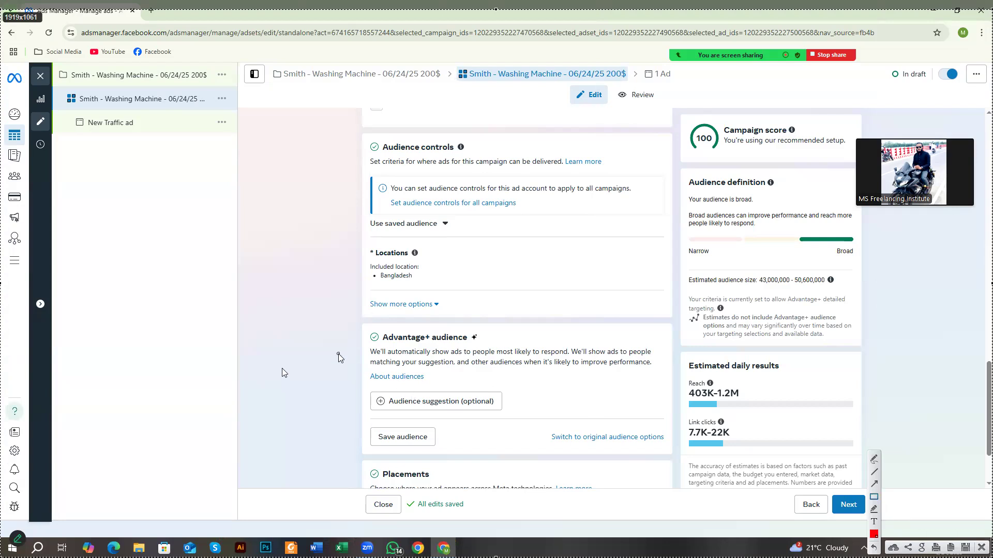
left_click_drag(345, 121, 900, 463)
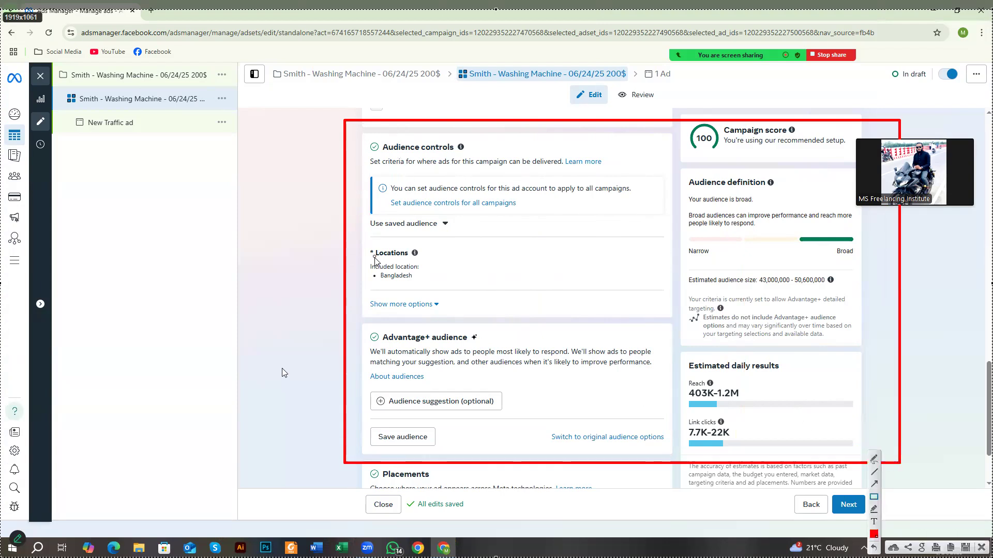
mouse_move(358, 132)
left_mouse_down()
mouse_move(432, 278)
mouse_move(467, 319)
mouse_move(661, 323)
left_mouse_up()
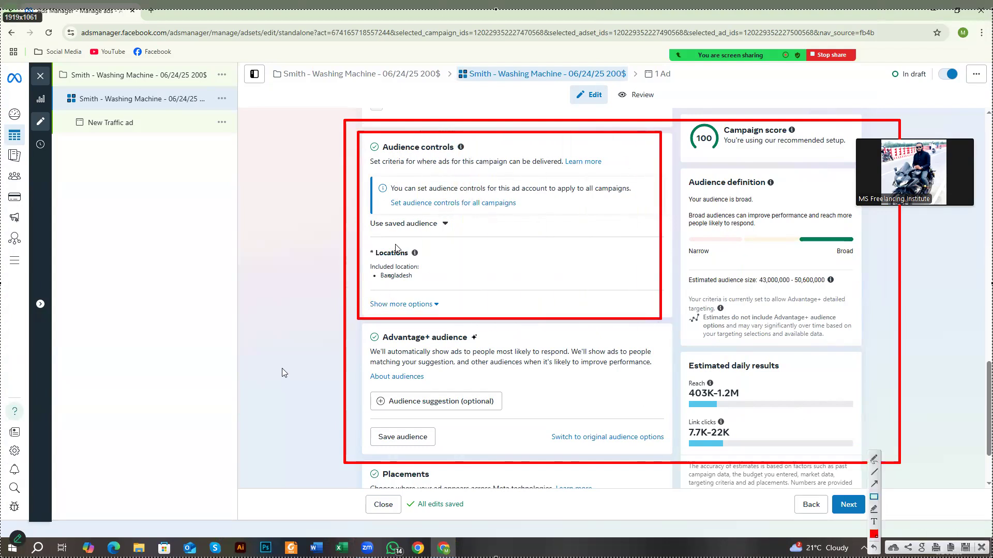
mouse_move(476, 235)
left_mouse_down()
mouse_move(491, 274)
mouse_move(525, 289)
left_mouse_up()
left_click_drag(530, 238, 587, 285)
left_click_drag(423, 150, 505, 226)
left_click_drag(568, 151, 628, 212)
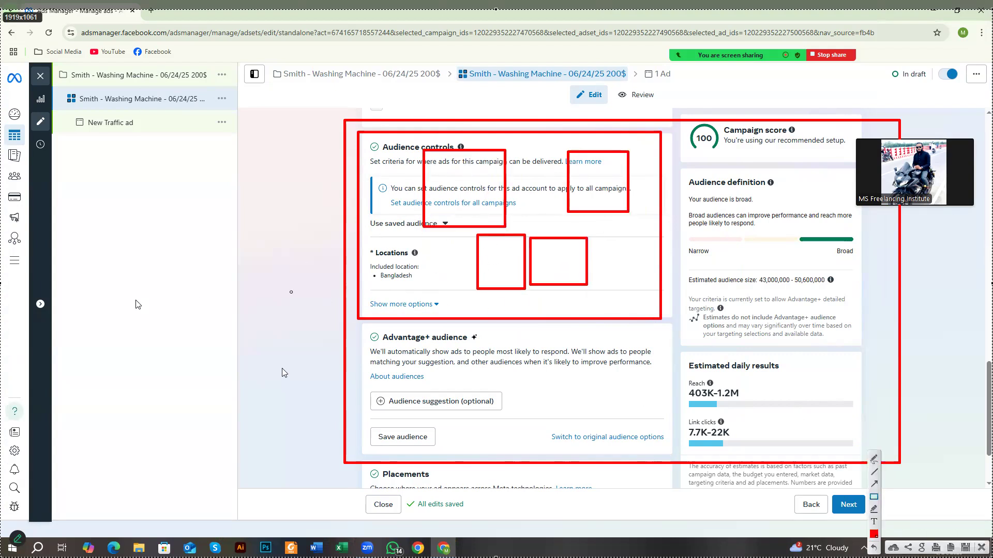
mouse_move(362, 323)
left_mouse_down()
mouse_move(422, 378)
mouse_move(478, 410)
mouse_move(607, 455)
mouse_move(676, 457)
left_mouse_up()
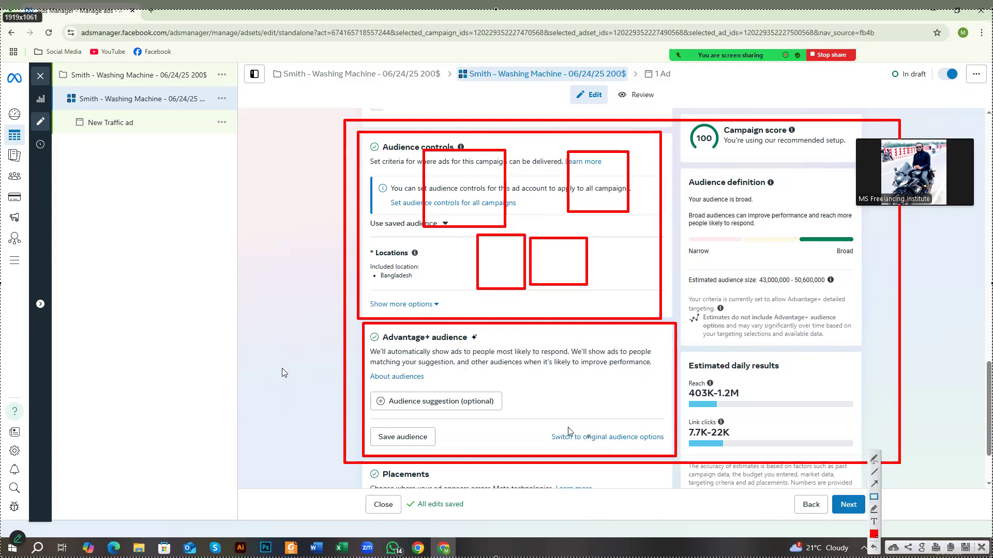
mouse_move(547, 423)
left_mouse_down()
mouse_move(576, 442)
mouse_move(671, 453)
left_mouse_up()
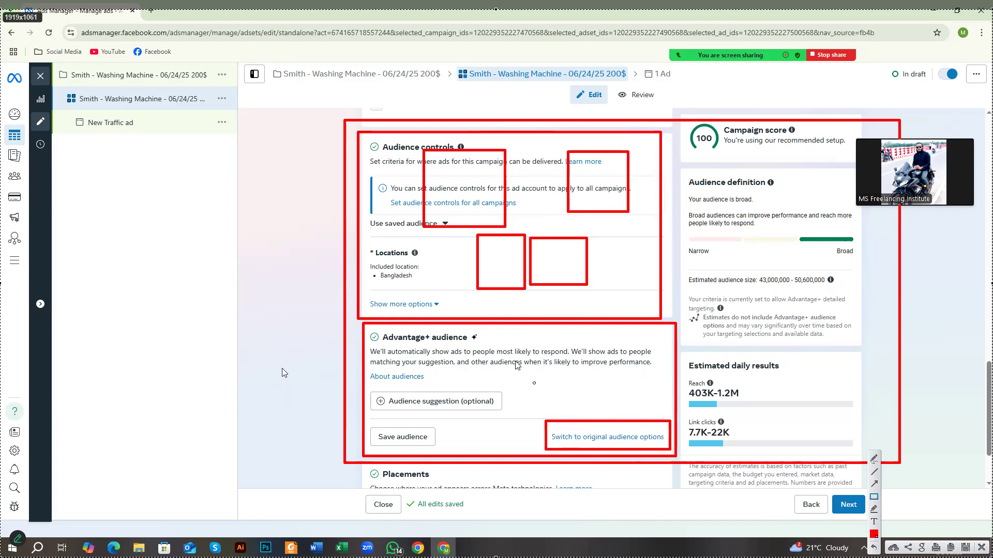
Step: Add more red rectangles over Audience controls, the Advantage+ audience heading and the original audience switch, and discard the capture
left_click_drag(378, 153, 558, 282)
left_click_drag(519, 156, 668, 259)
mouse_move(635, 198)
left_mouse_down()
mouse_move(653, 256)
mouse_move(623, 243)
left_mouse_up()
left_click_drag(416, 154, 453, 199)
left_click_drag(444, 186, 479, 224)
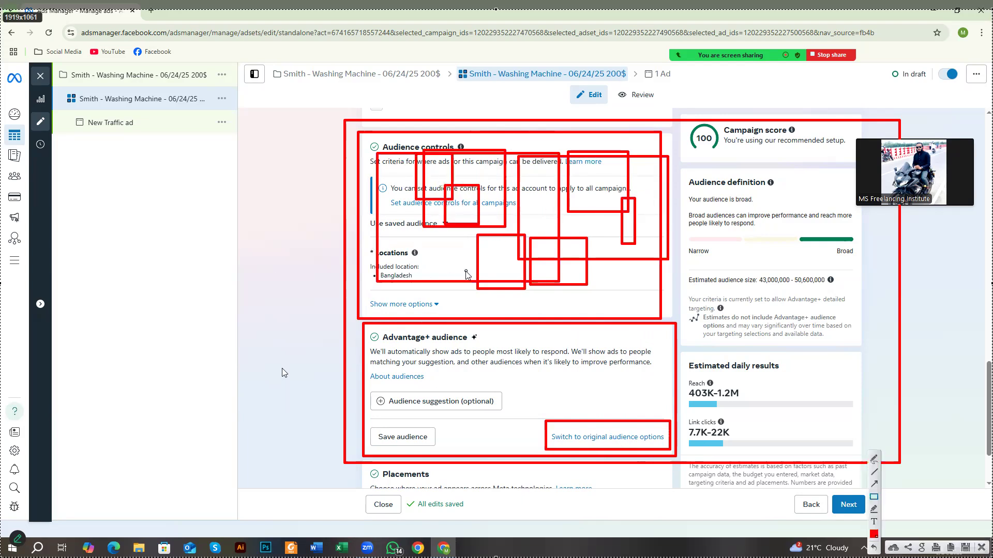
left_click_drag(378, 328, 483, 345)
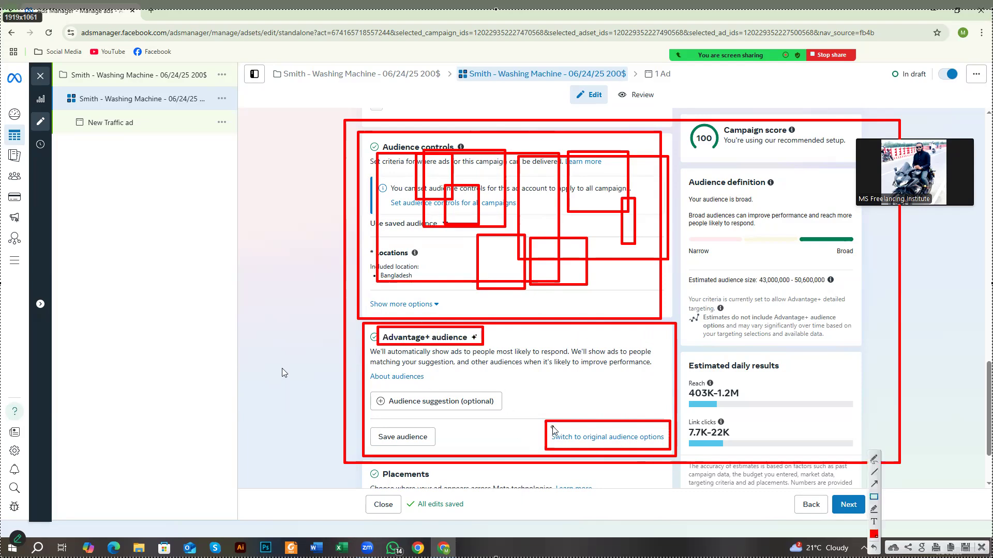
mouse_move(542, 419)
left_mouse_down()
mouse_move(582, 442)
mouse_move(674, 455)
left_mouse_up()
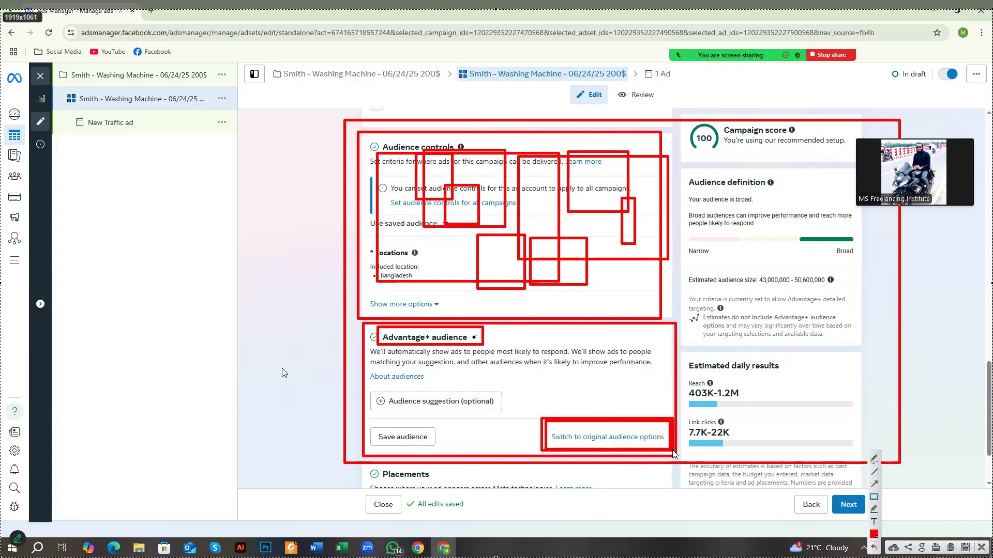
right_click(629, 368)
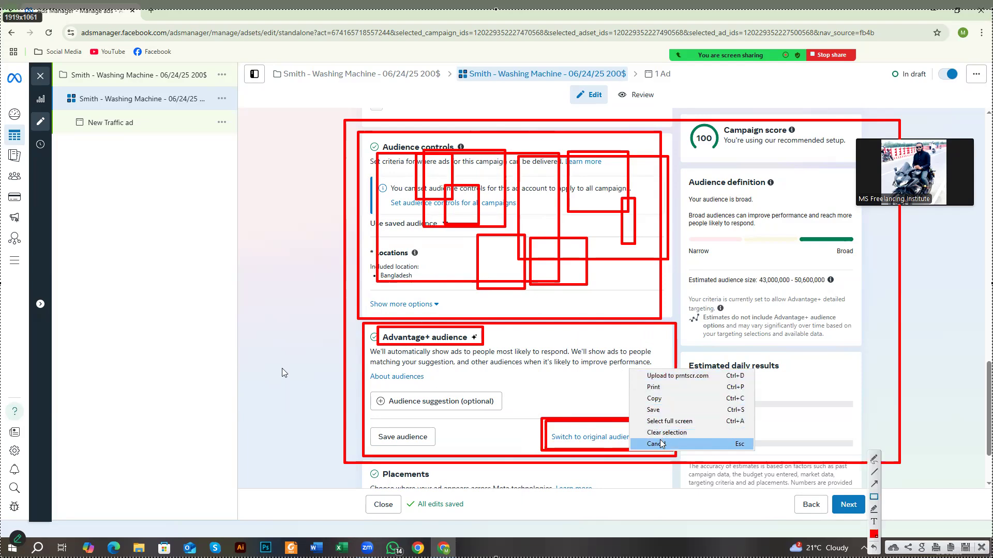
left_click(661, 443)
Step: Start switching to original audience options, outline the Advantage+ prompt's text and both audience choices in red on a screen capture, and discard the capture
left_click(643, 437)
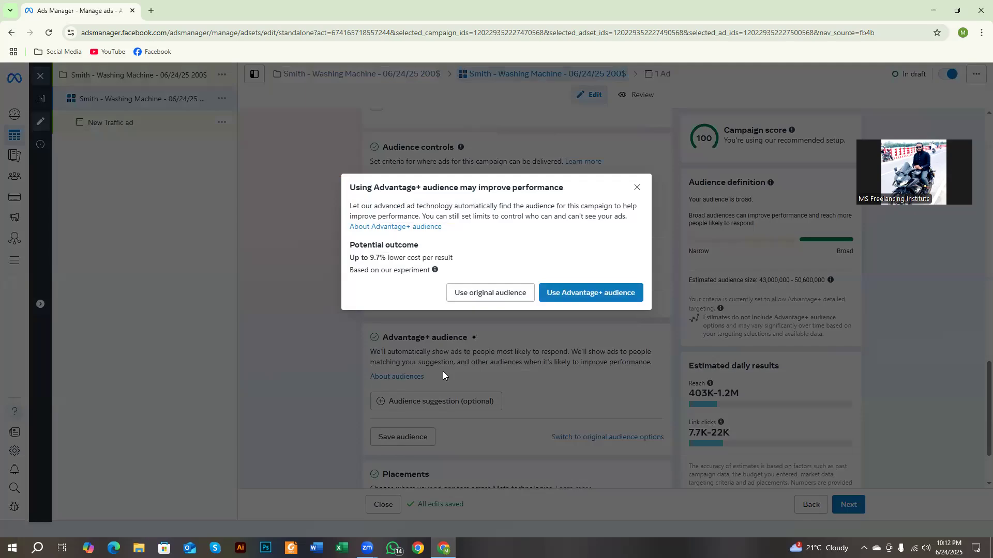
key("Print")
left_click_drag(8, 3, 992, 557)
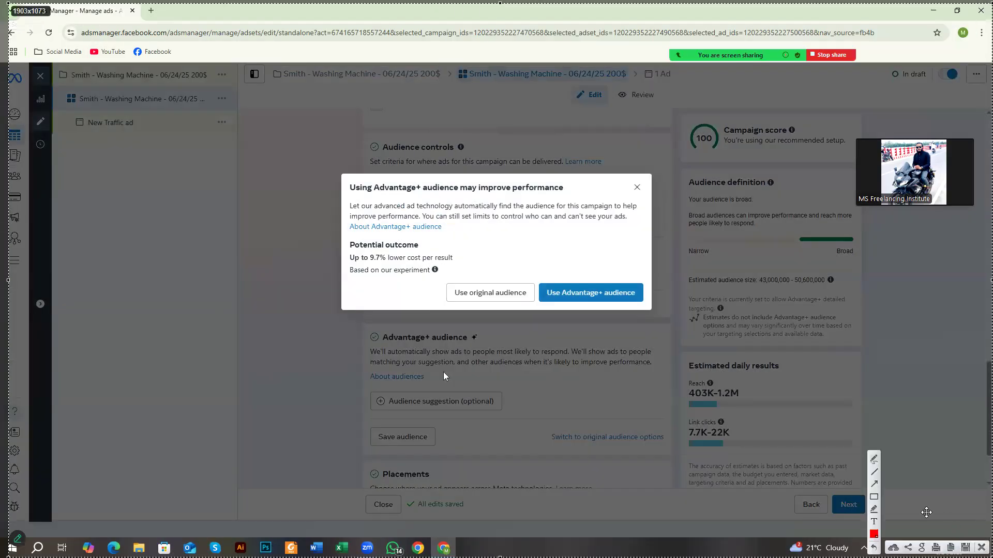
mouse_move(299, 135)
left_mouse_down()
mouse_move(528, 300)
mouse_move(681, 394)
left_mouse_up()
mouse_move(534, 272)
left_mouse_down()
mouse_move(577, 315)
mouse_move(647, 310)
left_mouse_up()
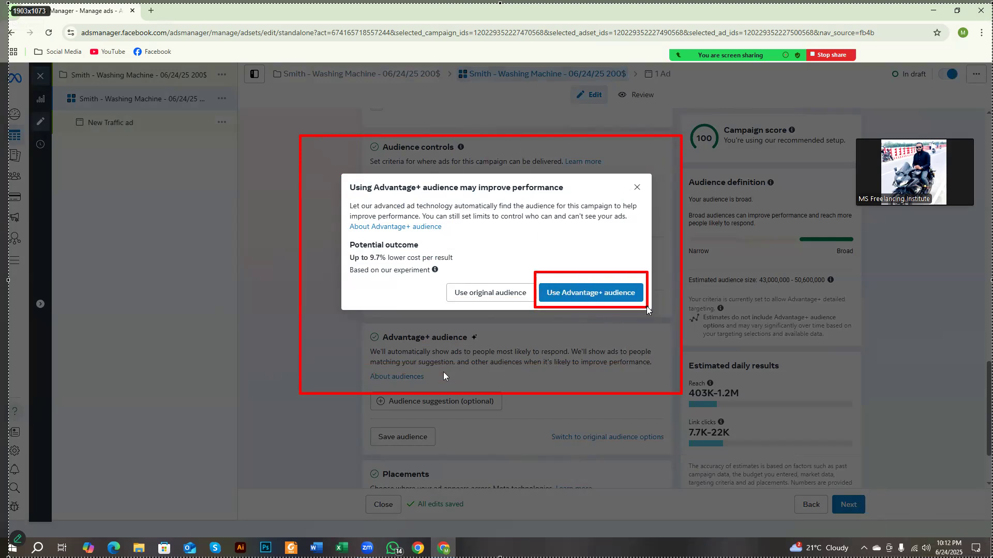
left_click_drag(433, 270, 536, 313)
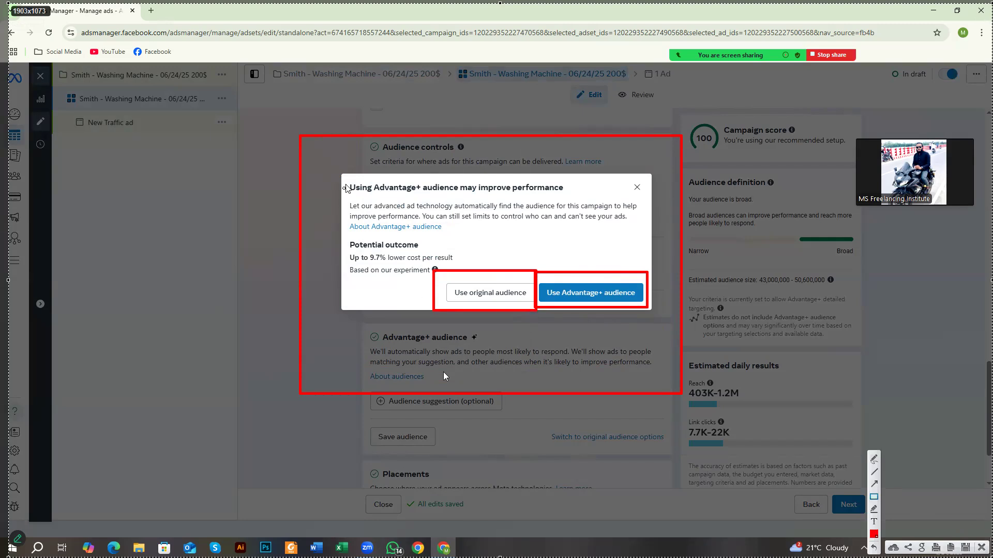
left_click_drag(344, 176, 593, 197)
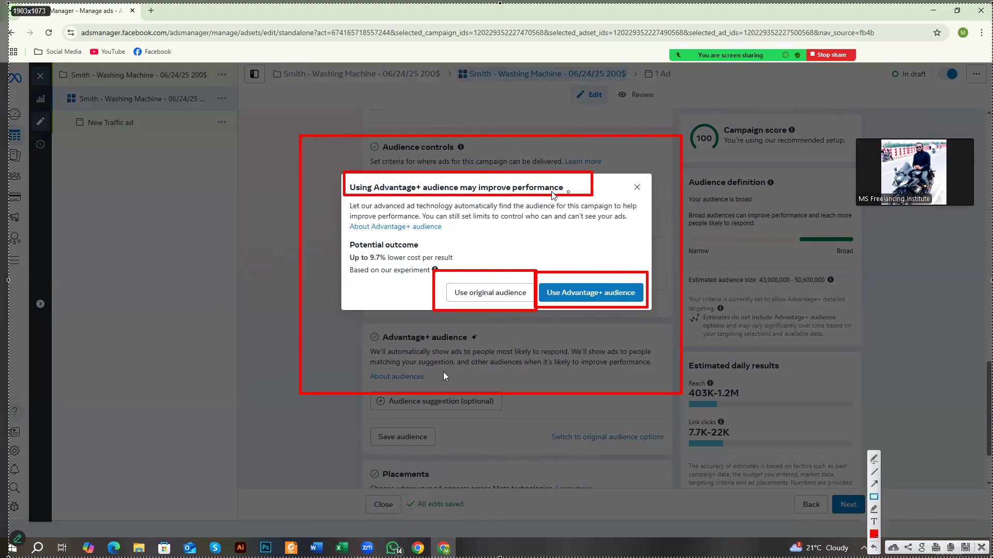
left_click_drag(545, 283, 640, 305)
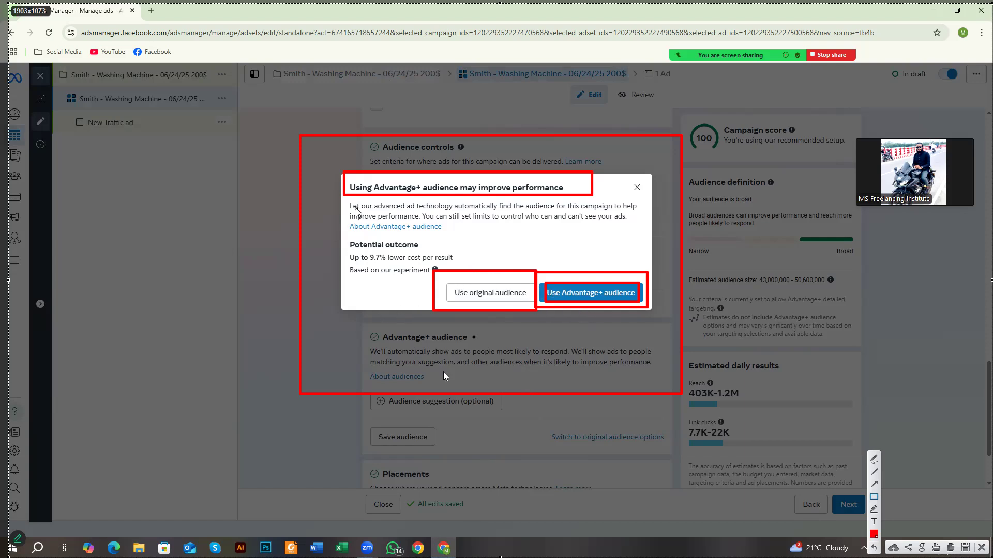
mouse_move(346, 198)
left_mouse_down()
mouse_move(381, 234)
mouse_move(406, 241)
mouse_move(658, 248)
mouse_move(644, 243)
left_mouse_up()
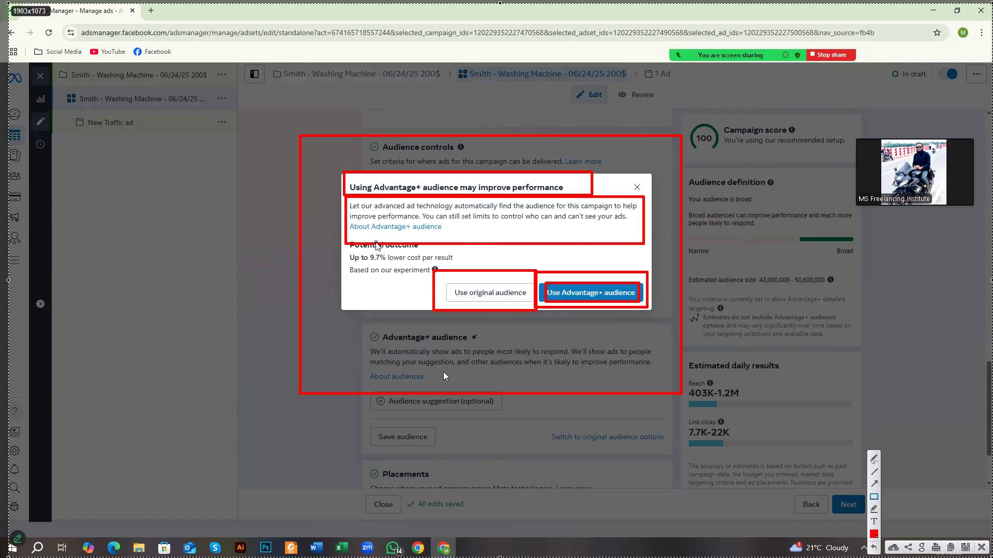
right_click(361, 242)
left_click(385, 316)
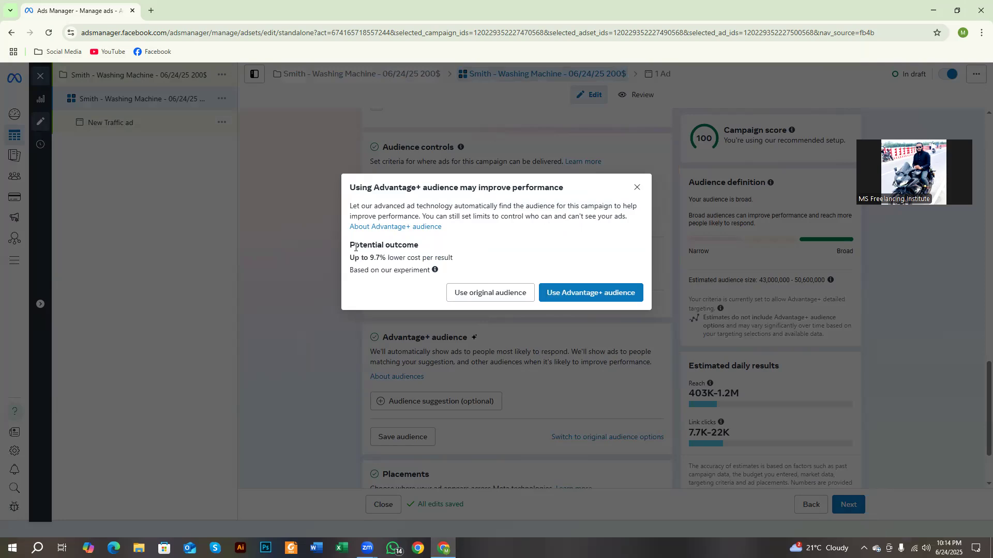
Step: Examine the potential outcome and cost per result estimate in the Advantage+ audience prompt
left_click_drag(348, 247, 421, 249)
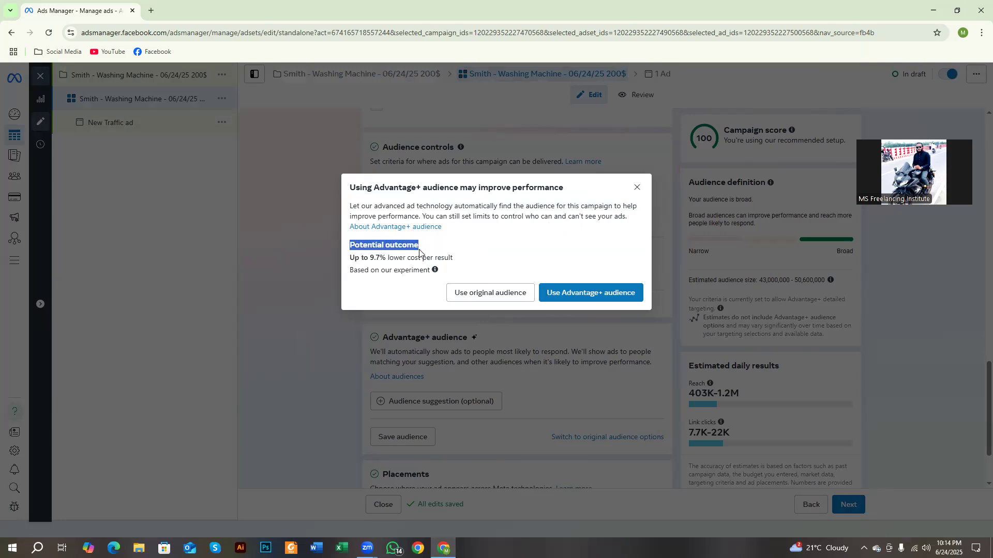
left_click_drag(350, 259, 479, 258)
left_click(397, 255)
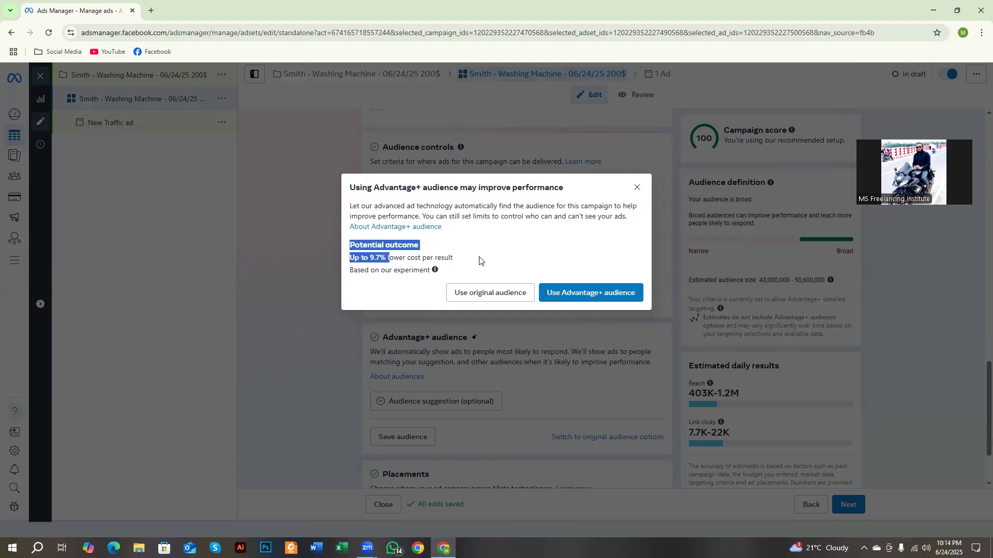
left_click(404, 254)
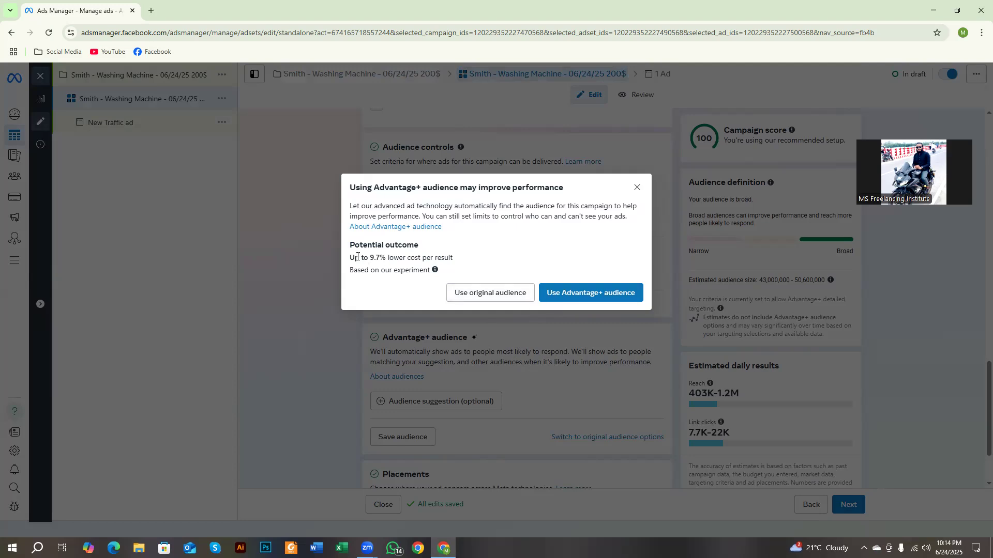
Step: Review the Advantage+ audience prompt's description and choose the original audience for the ad set
left_click_drag(349, 204, 452, 206)
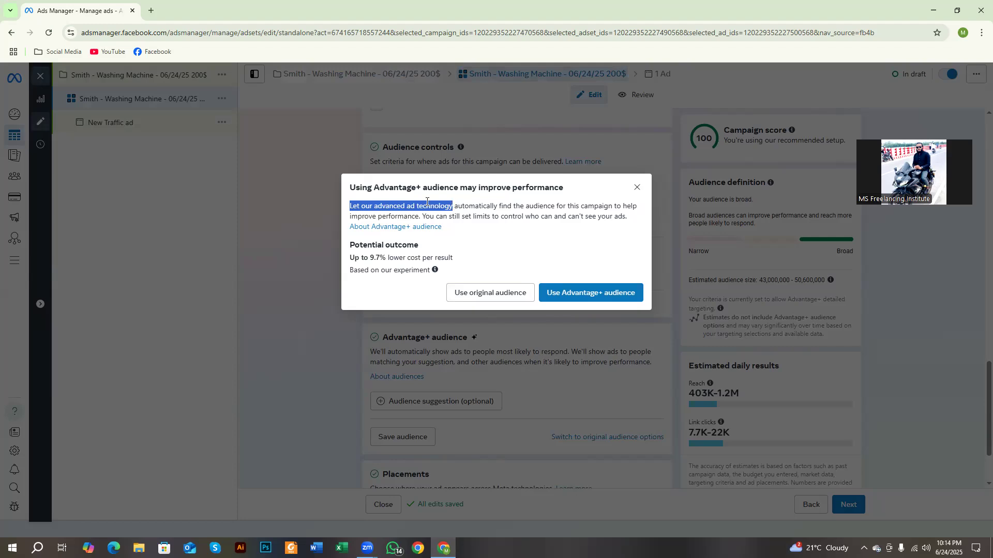
left_click(491, 205)
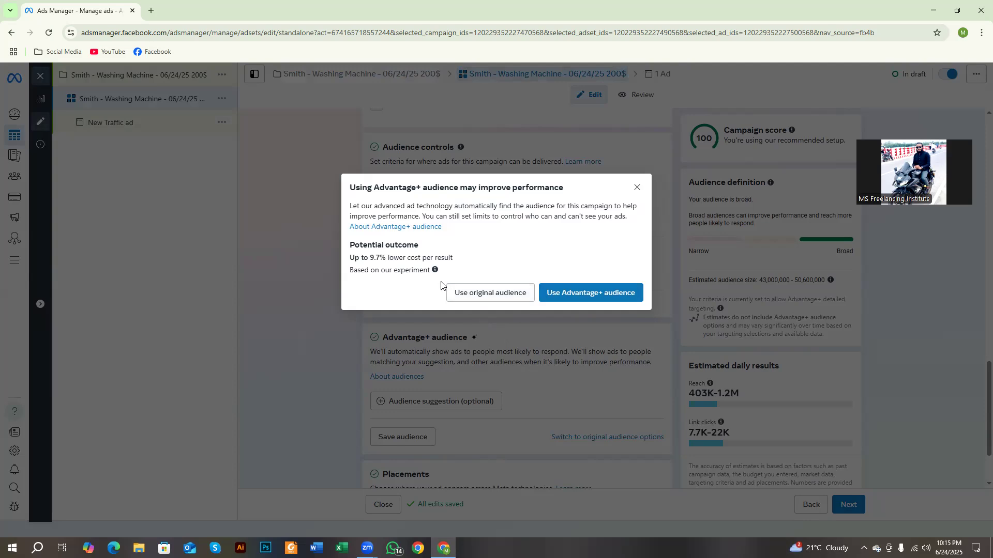
left_click(474, 294)
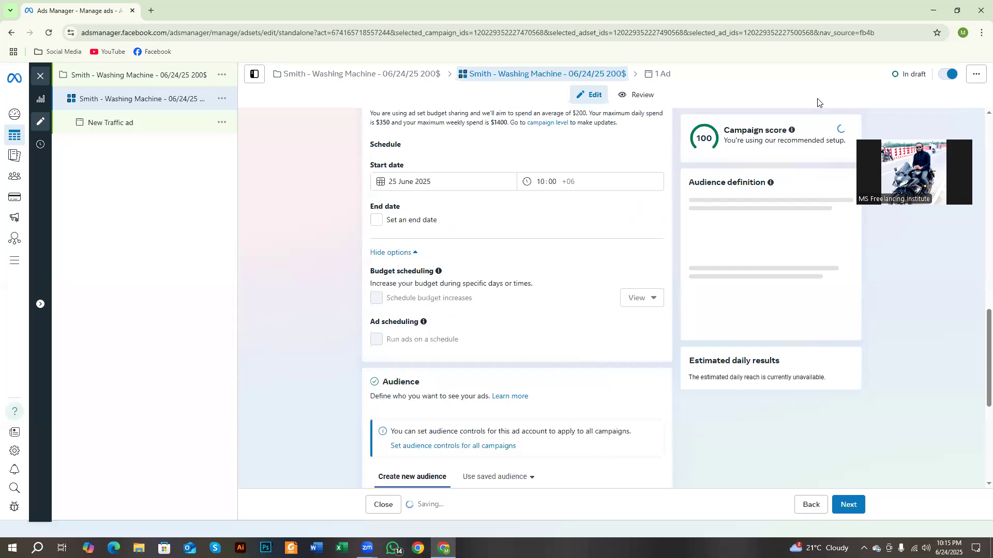
Step: Open the included location, Bangladesh, for editing in the new audience and bring up the location search map
scroll(428, 279, "down", 4)
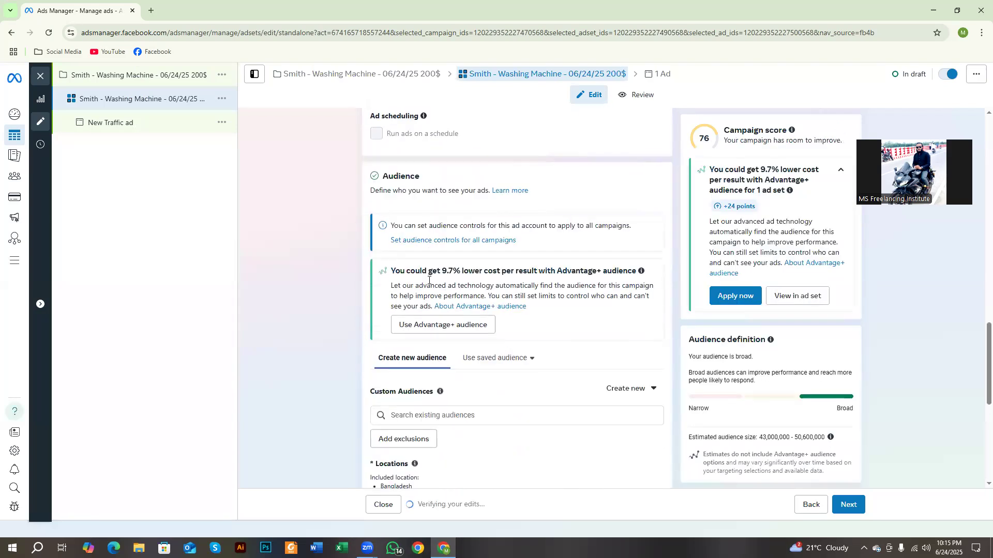
scroll(429, 280, "down", 3)
scroll(408, 280, "up", 3)
scroll(419, 284, "down", 3)
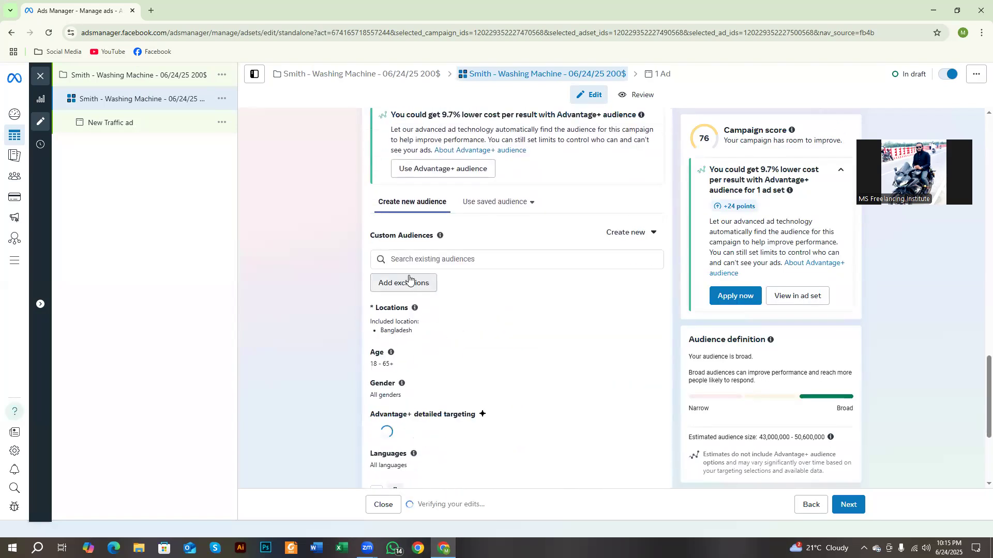
scroll(305, 259, "up", 2)
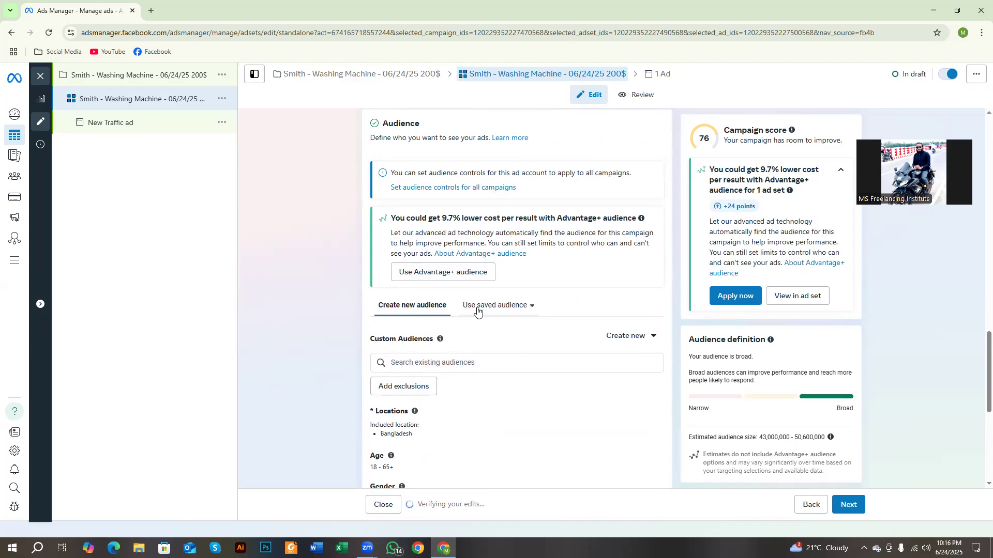
scroll(400, 321, "down", 2)
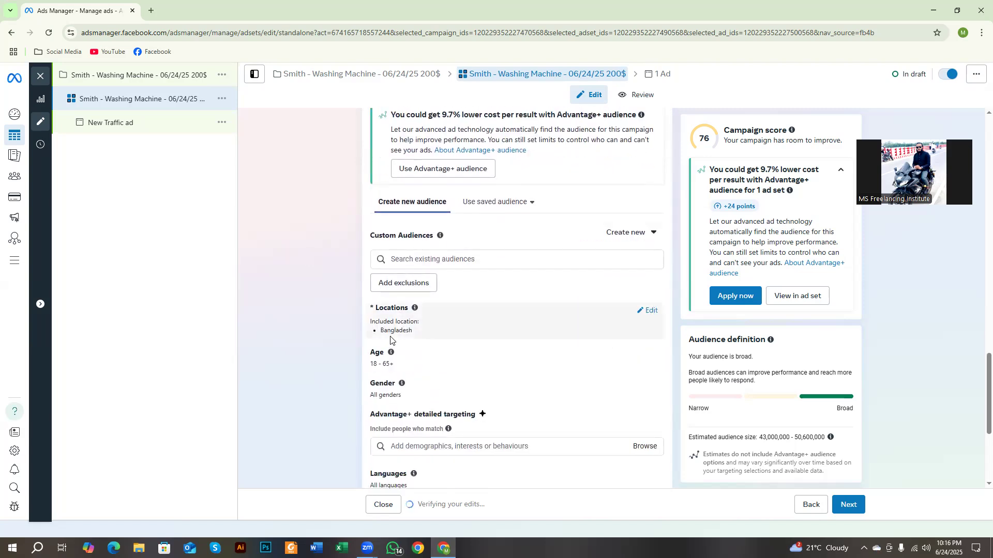
left_click_drag(384, 309, 409, 309)
left_click(651, 311)
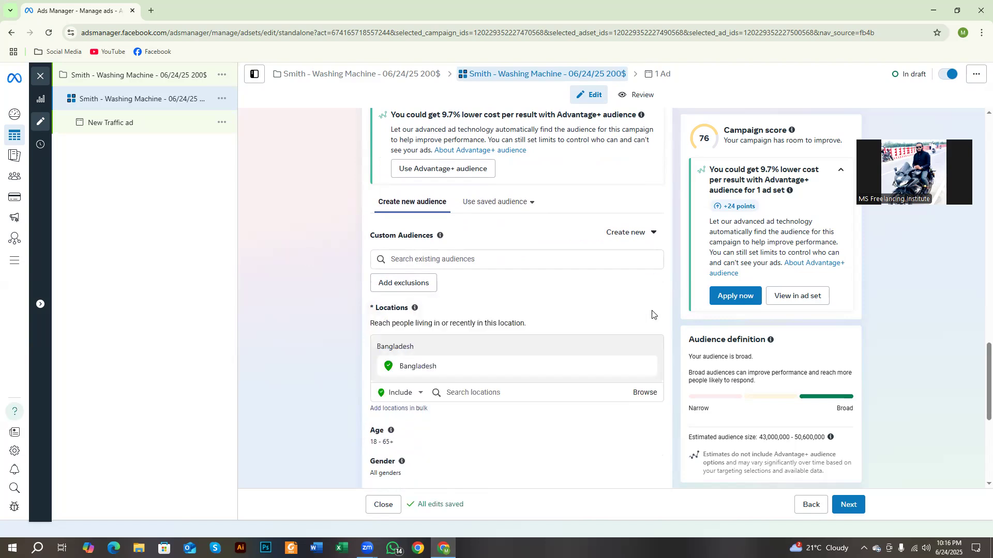
left_click(467, 386)
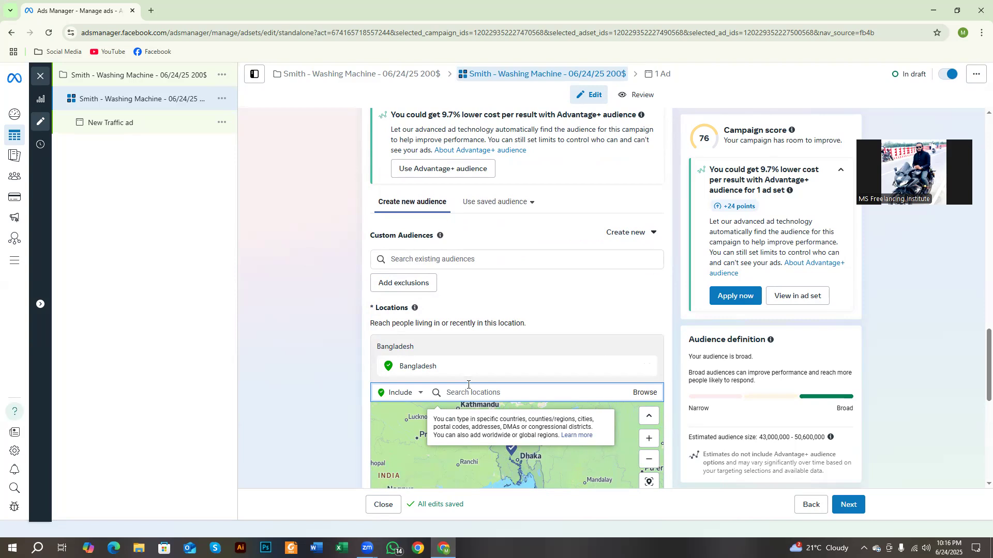
scroll(460, 382, "down", 5)
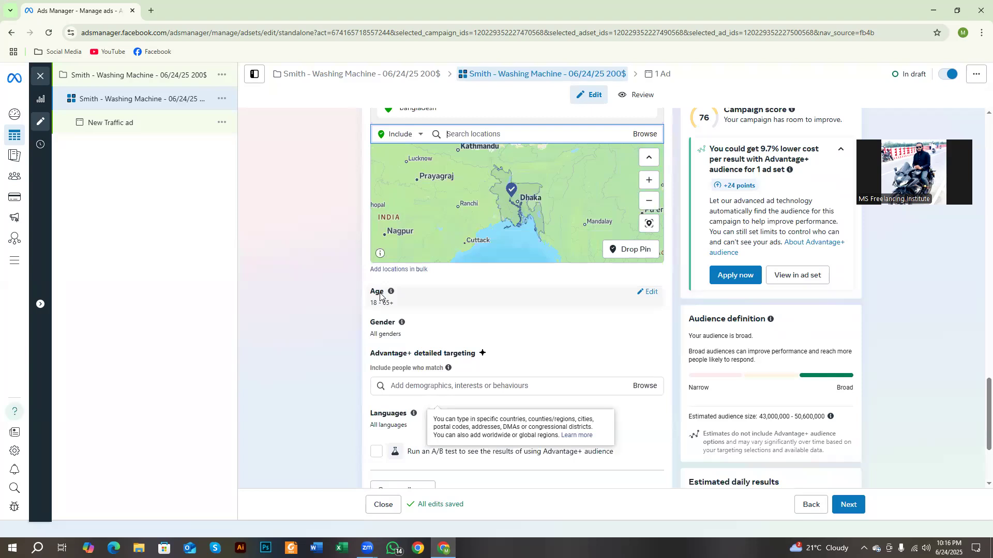
Step: Set the audience age range to 18–40 and open the gender setting for editing
left_click(649, 295)
left_click(389, 314)
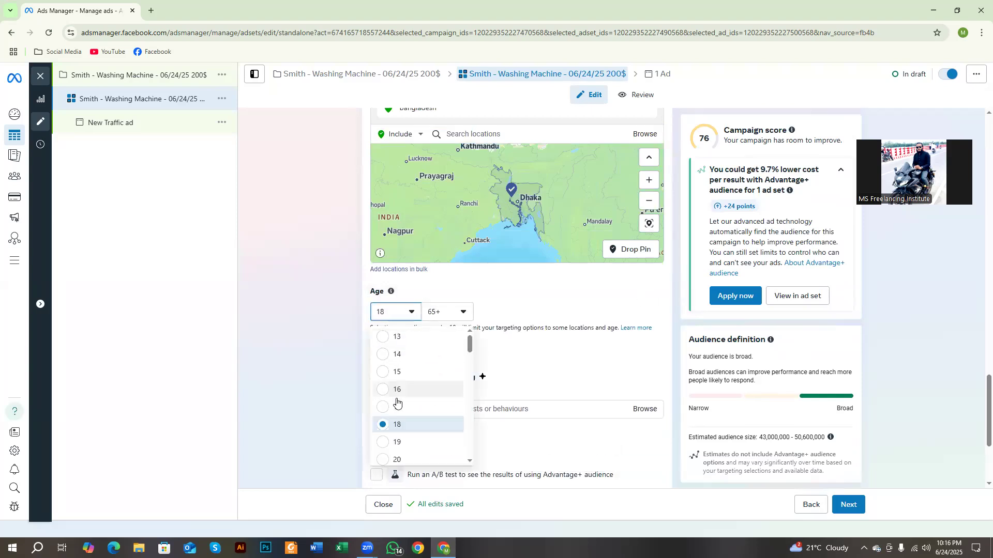
left_click(398, 426)
left_click(455, 312)
scroll(453, 365, "up", 5)
scroll(456, 388, "up", 2)
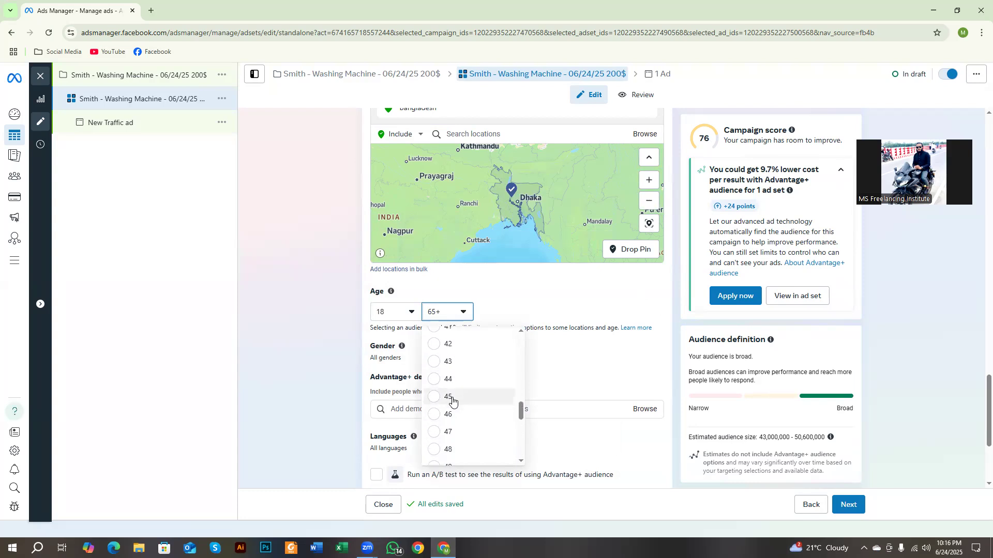
scroll(448, 377, "up", 2)
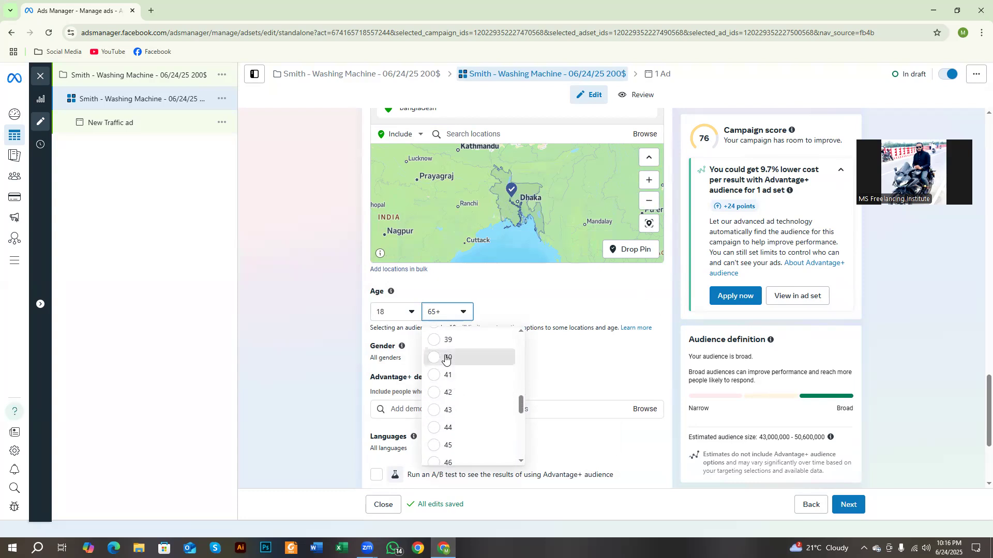
left_click(445, 358)
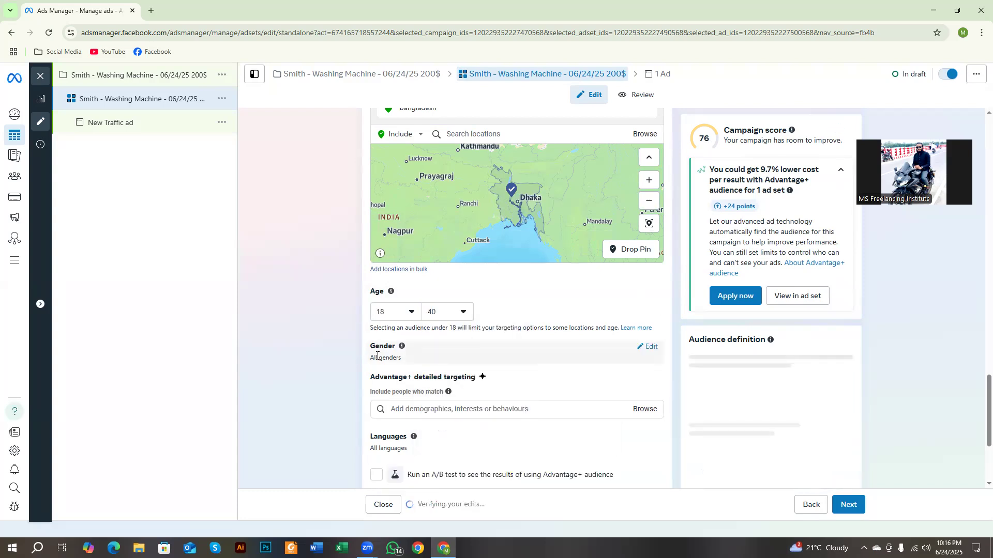
left_click(642, 346)
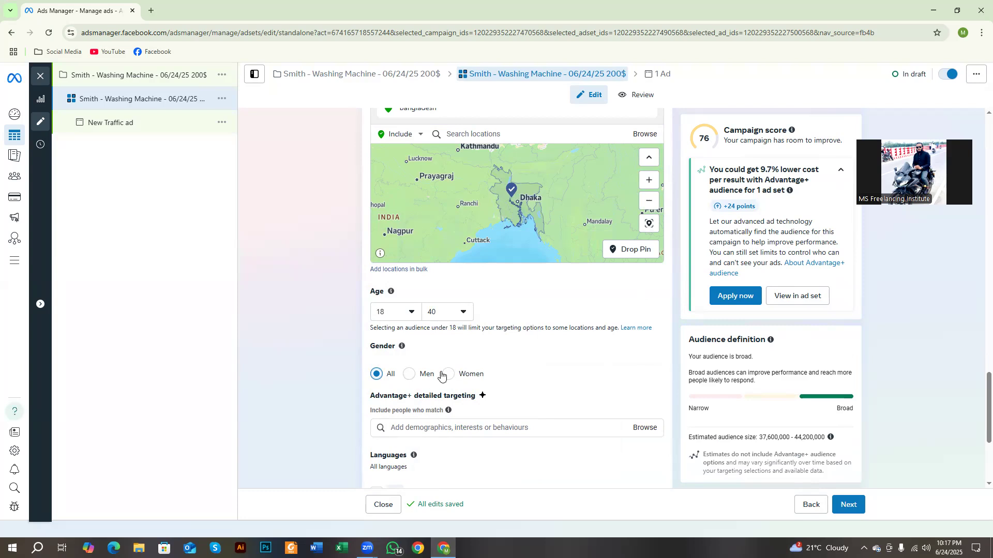
Step: Browse the detailed targeting categories and look through the groups under Demographics
scroll(424, 363, "down", 4)
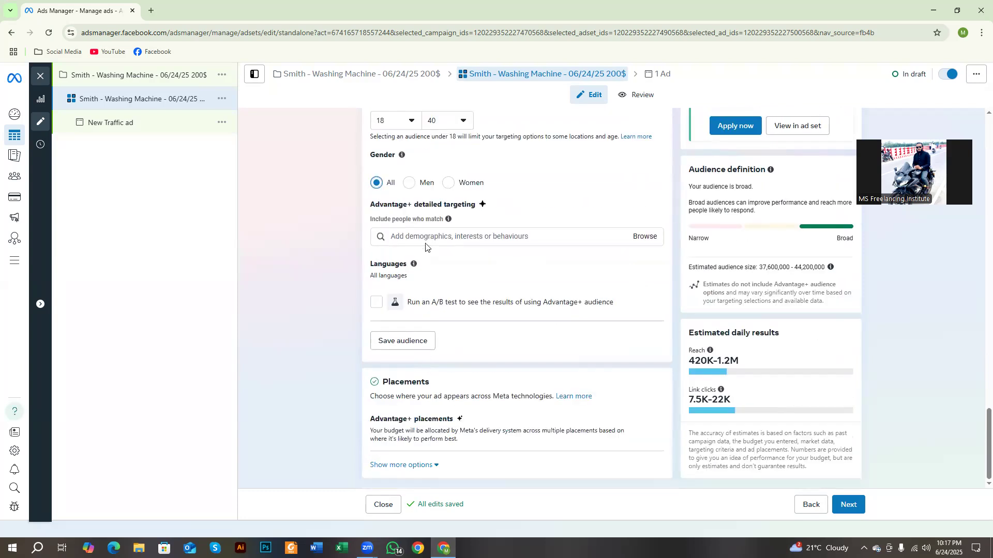
left_click(644, 237)
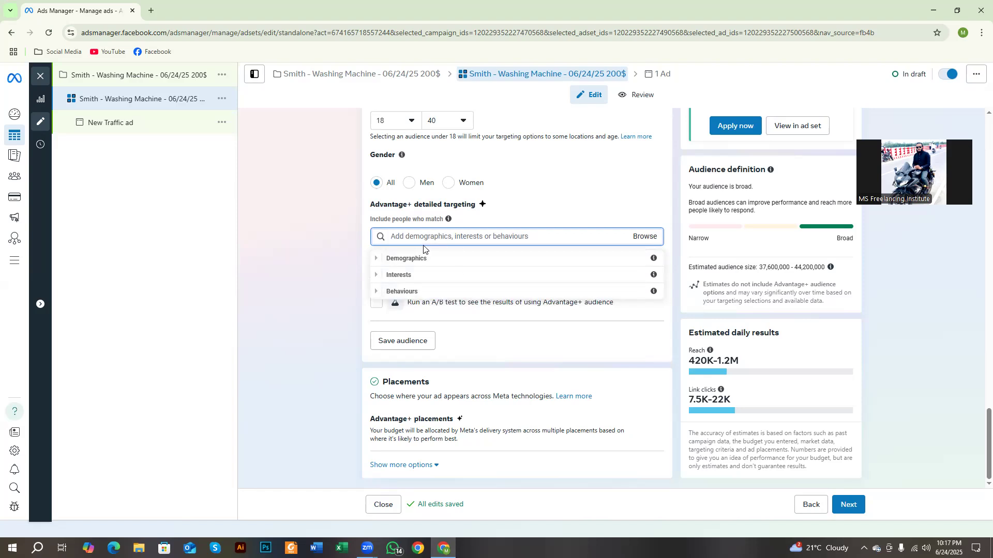
left_click(376, 259)
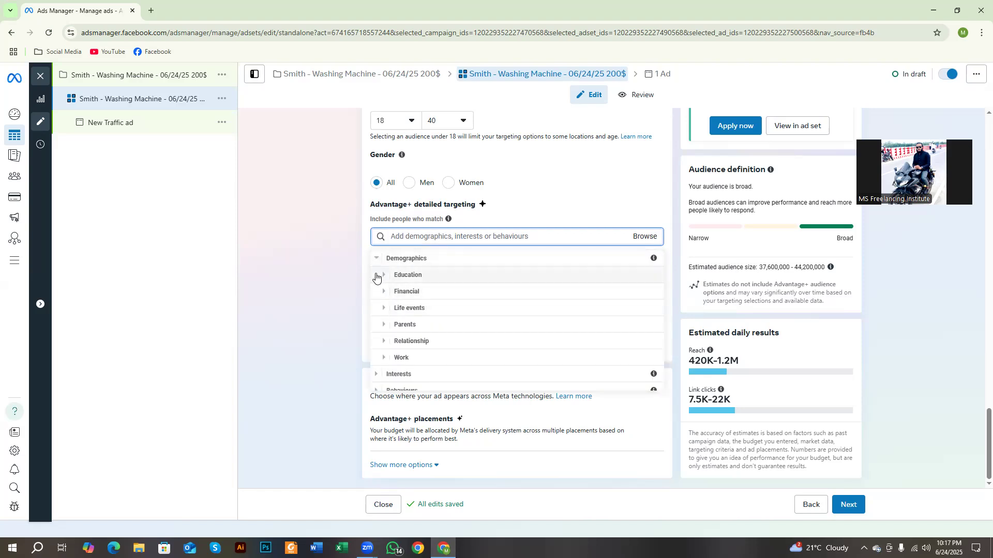
left_click(376, 258)
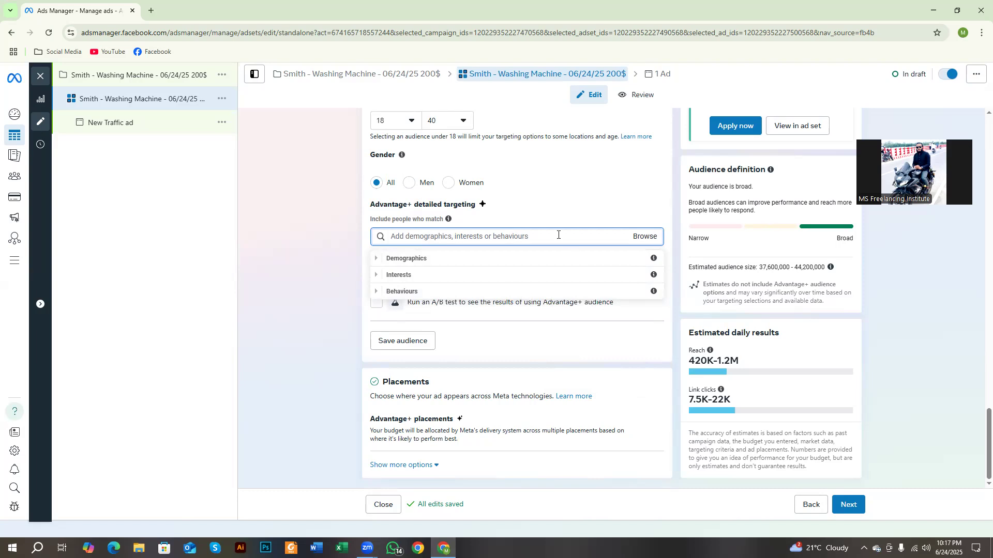
left_click(528, 236)
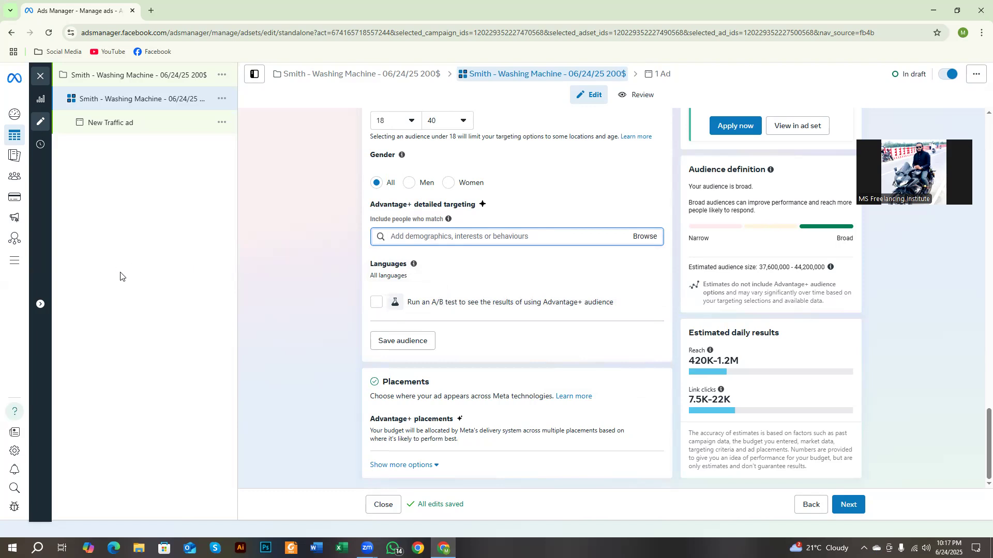
Step: Examine the Advantage+ detailed targeting heading, its "Include people who match" label and the entry field
left_click_drag(372, 219, 387, 219)
left_click(396, 235)
left_click_drag(371, 220, 396, 234)
left_click(331, 267)
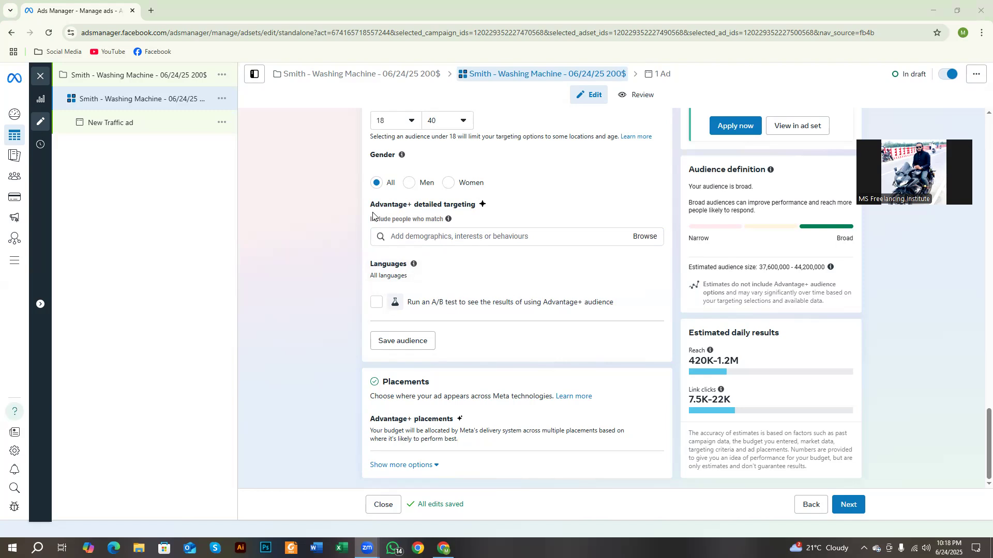
left_click_drag(377, 206, 443, 221)
left_click(374, 219)
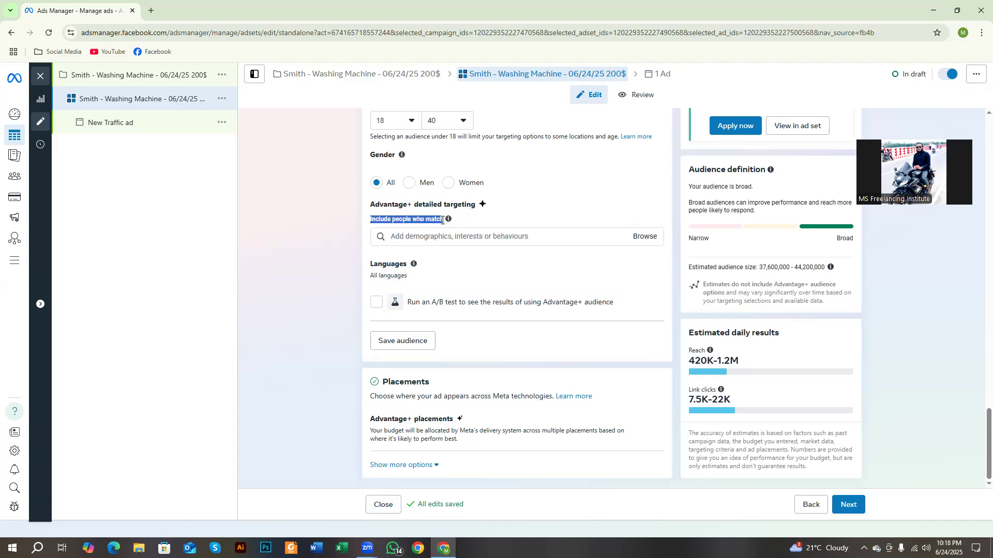
left_click(337, 276)
left_click(391, 238)
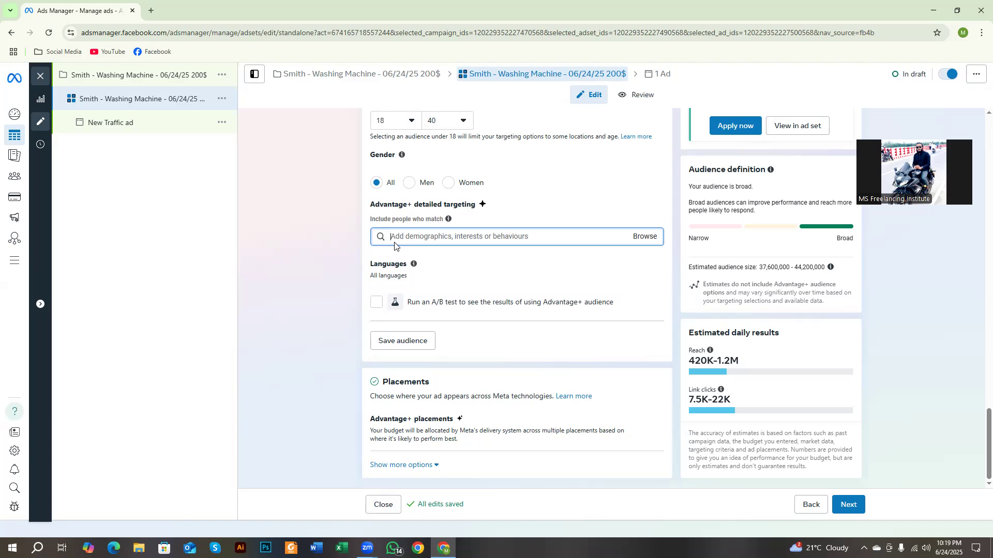
left_click(711, 74)
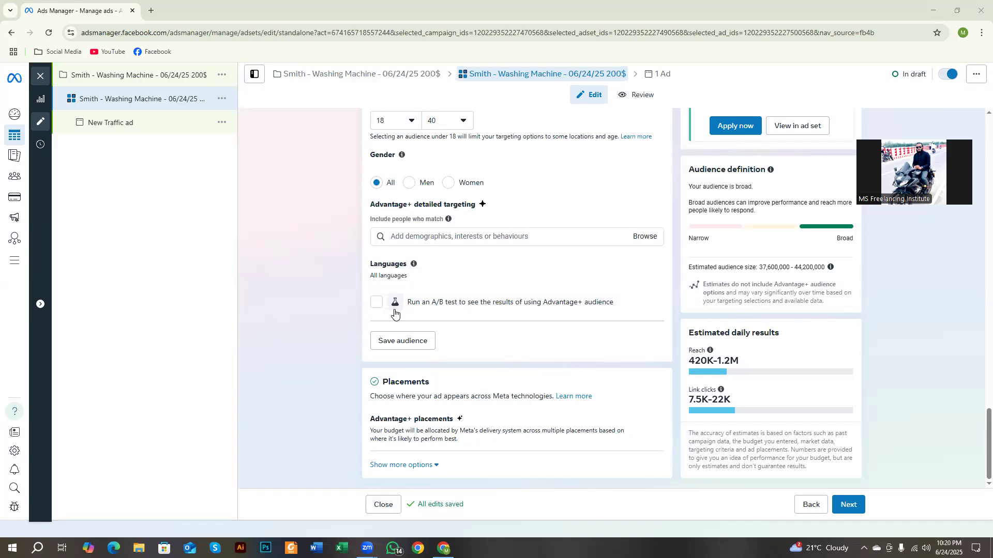
Step: Check the detailed targeting categories again and search demographics, interests and behaviours for "t shirt"
scroll(434, 297, "up", 1)
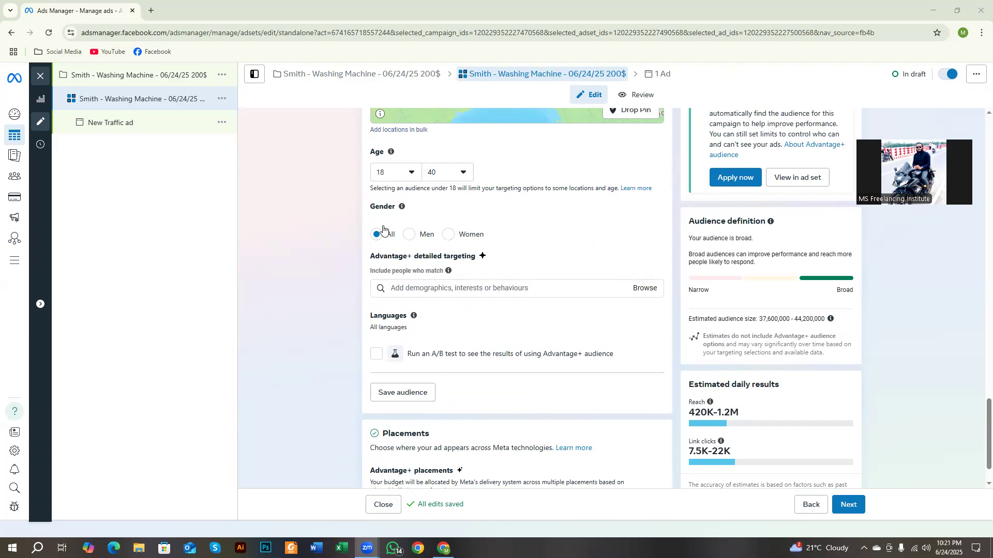
left_click(448, 288)
left_click(648, 293)
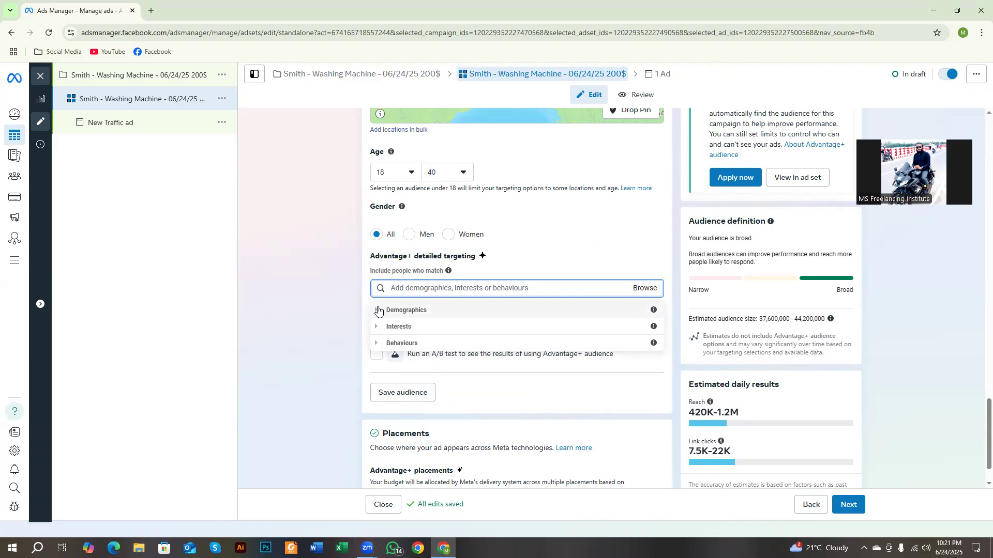
left_click(422, 288)
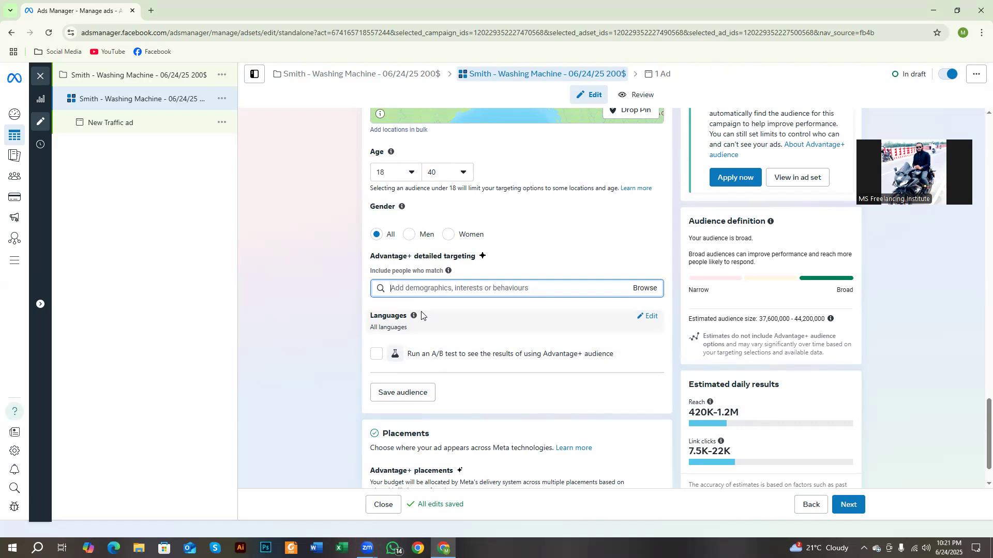
left_click(648, 289)
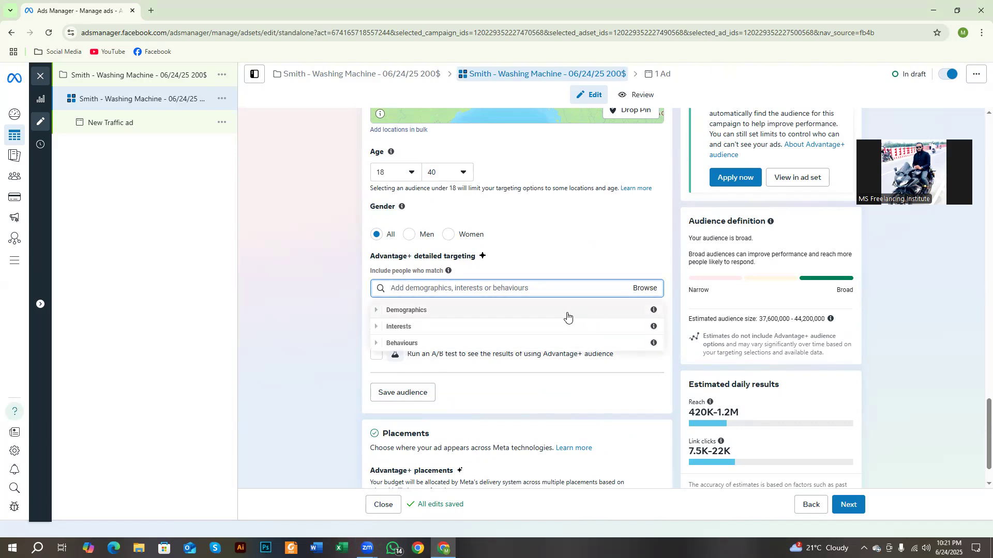
left_click(417, 293)
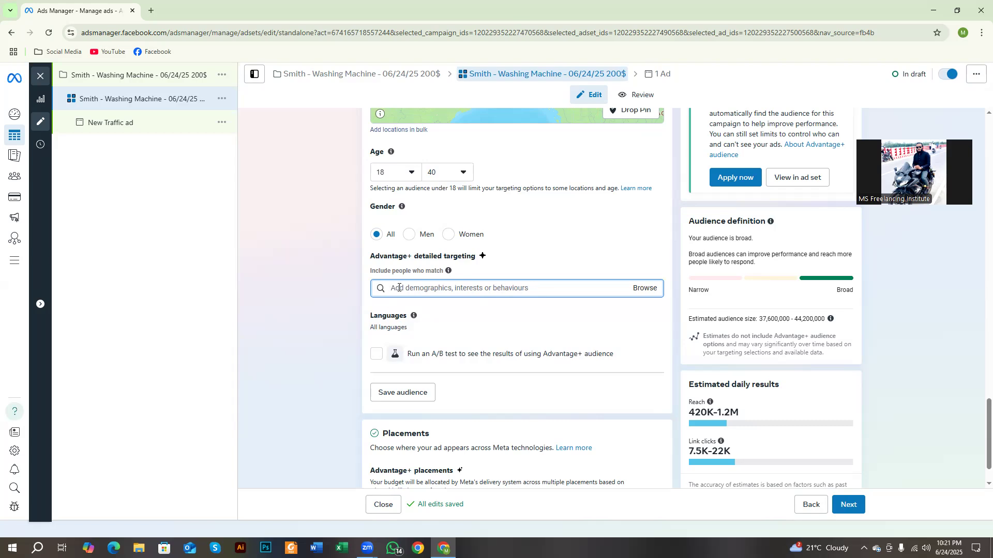
type("t shirt")
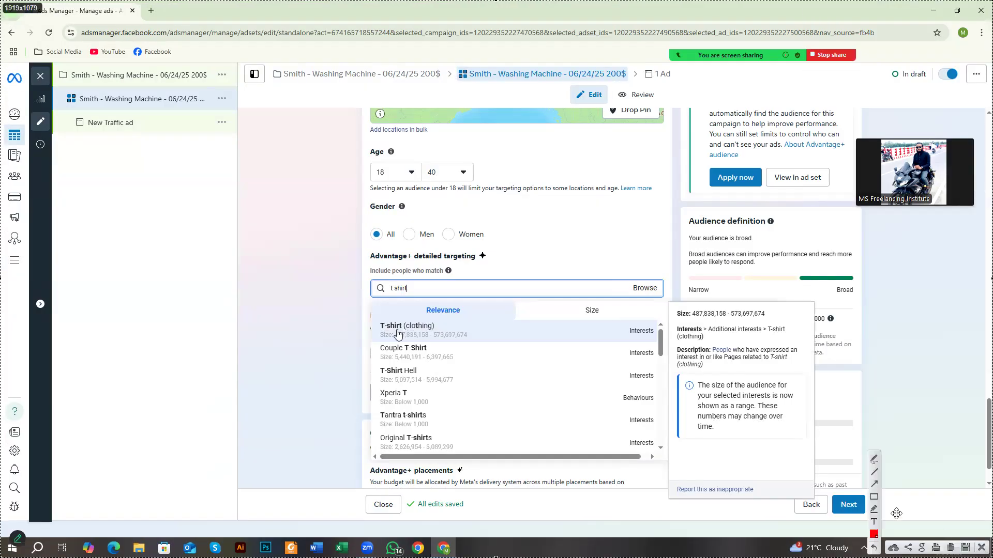
Step: Examine the T-shirt (clothing) suggestion, including its Interests label, audience size, category path and description
left_click(873, 497)
mouse_move(367, 310)
left_mouse_down()
mouse_move(405, 344)
mouse_move(664, 344)
left_mouse_up()
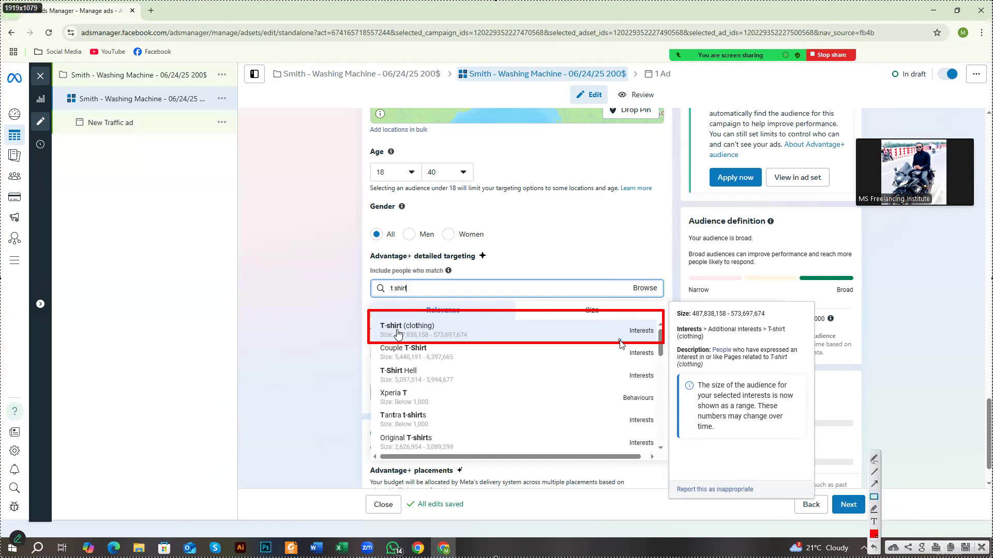
left_click_drag(623, 318, 660, 343)
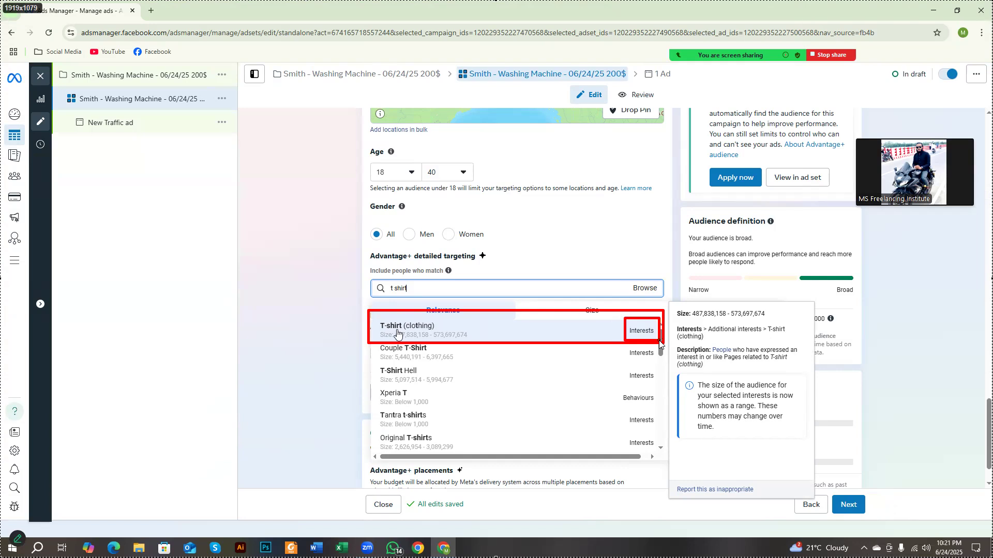
left_click_drag(659, 343, 659, 339)
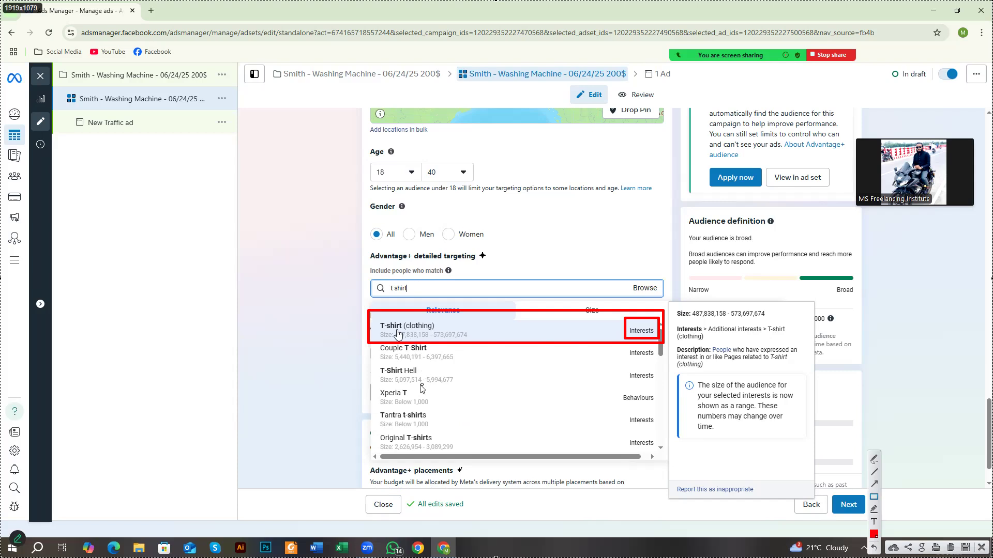
mouse_move(674, 303)
left_mouse_down()
mouse_move(706, 318)
mouse_move(777, 322)
left_mouse_up()
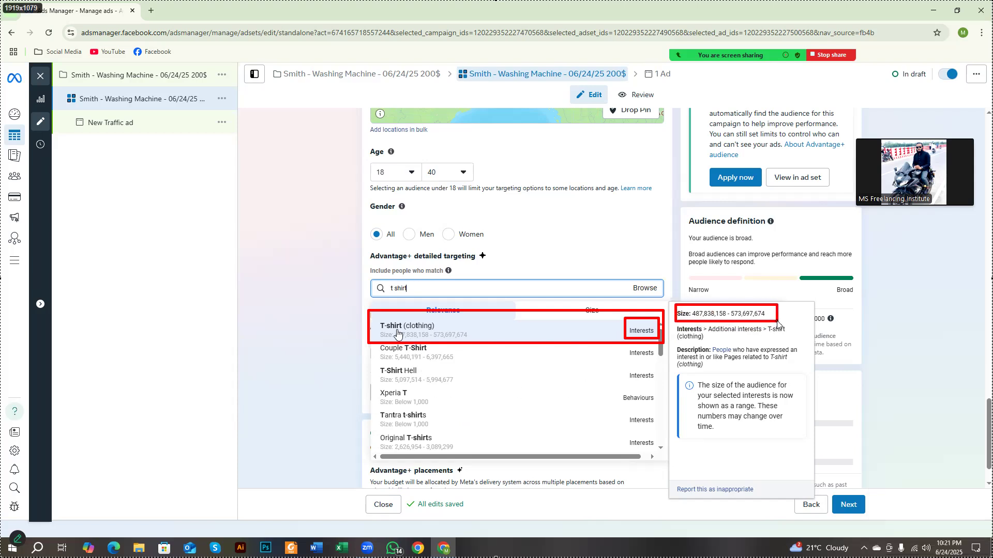
mouse_move(676, 324)
left_mouse_down()
mouse_move(703, 343)
mouse_move(754, 352)
mouse_move(797, 350)
mouse_move(791, 340)
left_mouse_up()
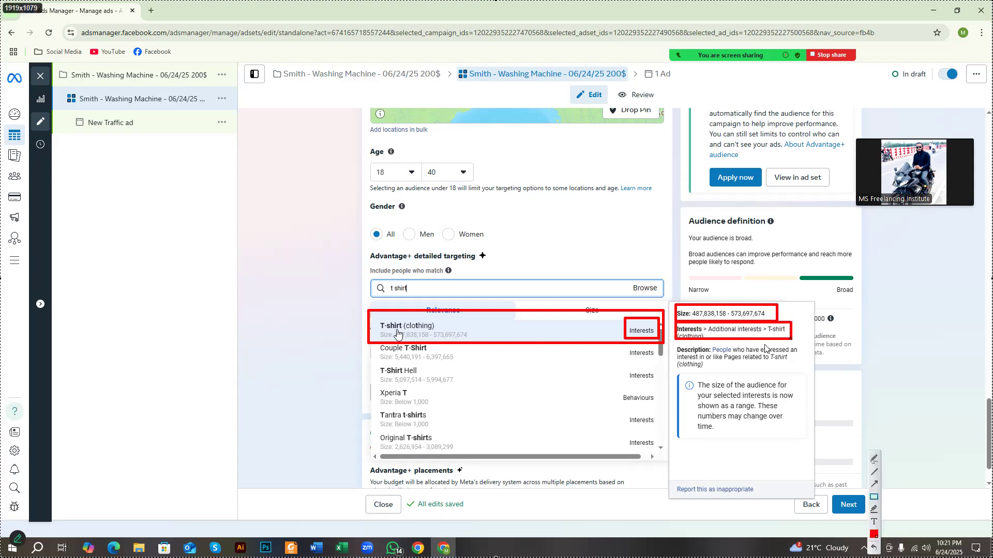
mouse_move(677, 339)
left_mouse_down()
mouse_move(797, 385)
mouse_move(802, 376)
left_mouse_up()
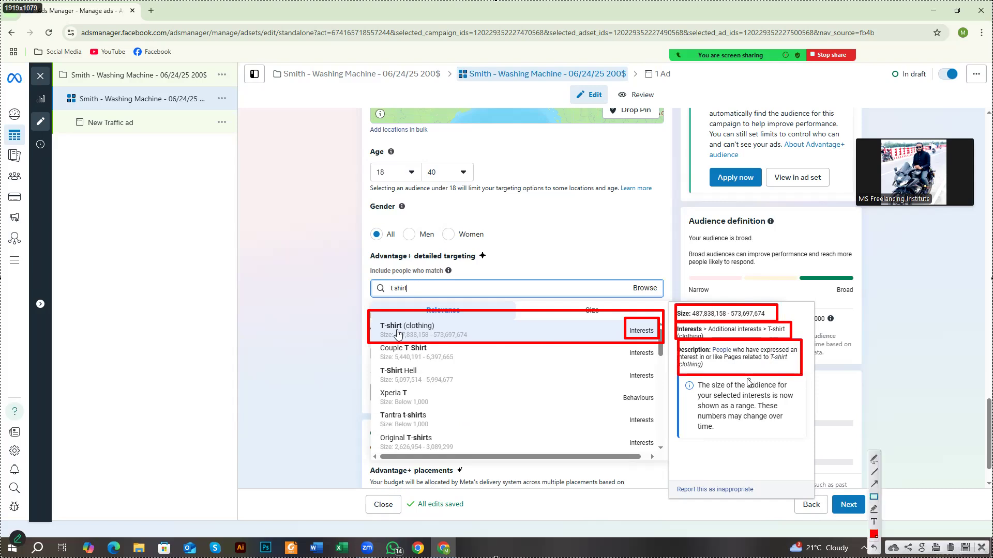
right_click(687, 371)
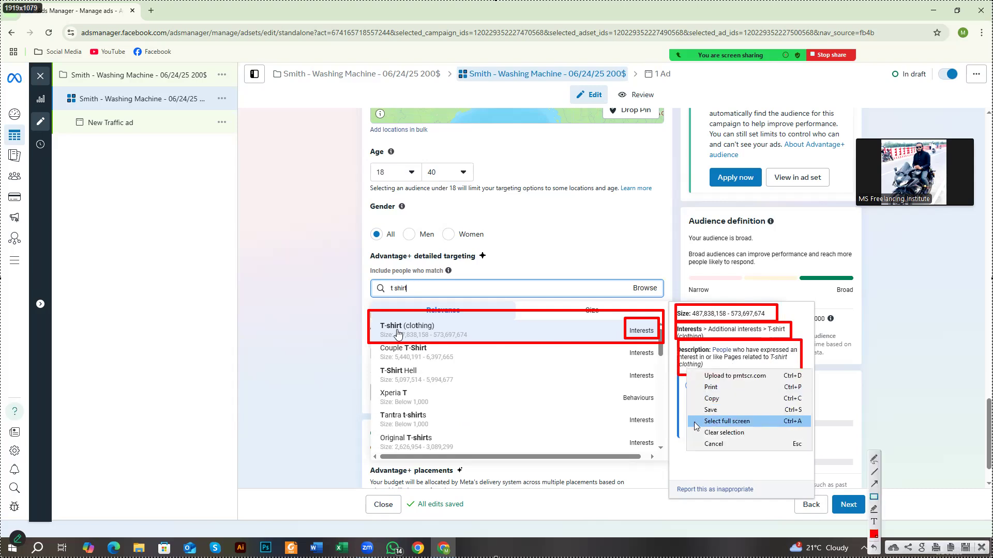
left_click(677, 354)
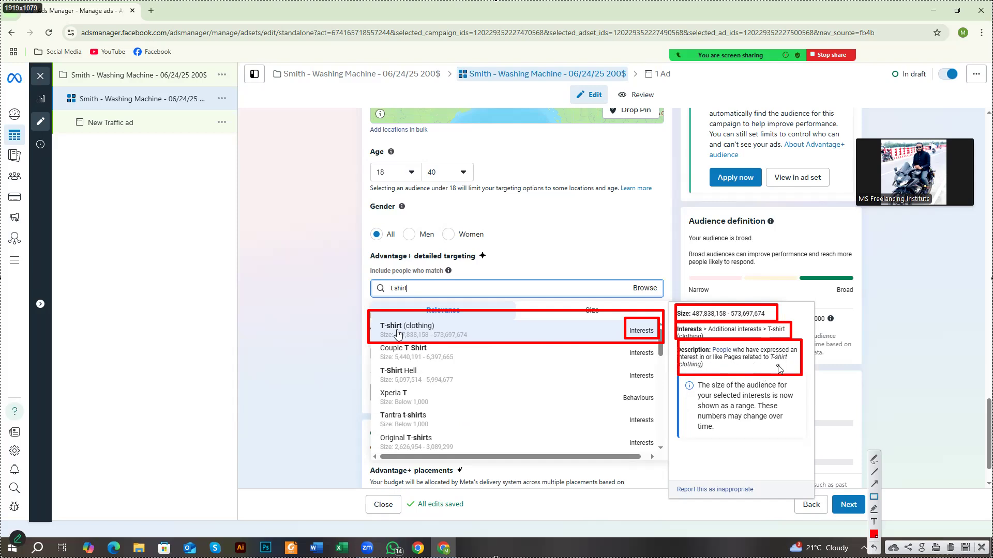
right_click(723, 340)
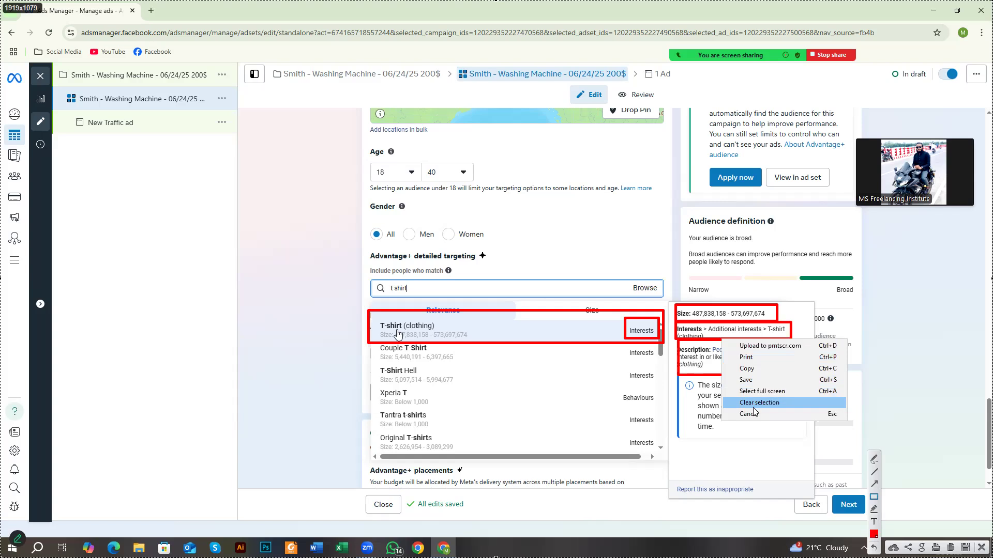
left_click(757, 414)
Step: Search the detailed targeting for "t shirt" and include the T-shirt (clothing) interest in the audience
left_click(451, 289)
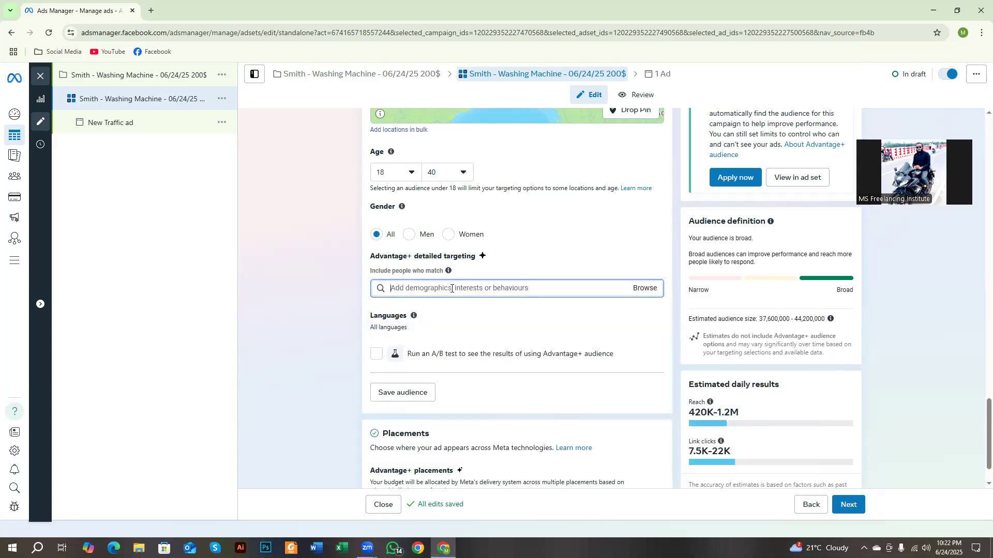
type("t")
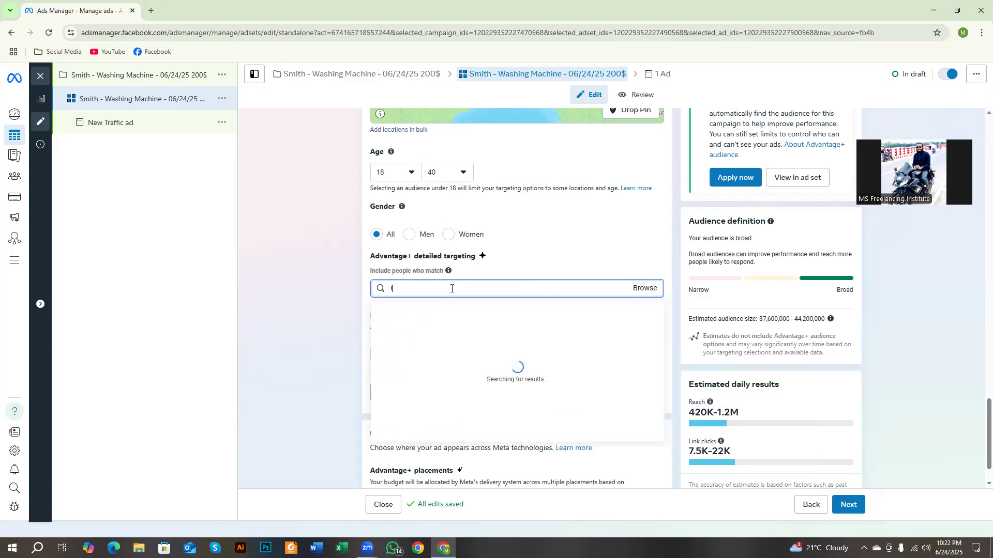
type(" shirt")
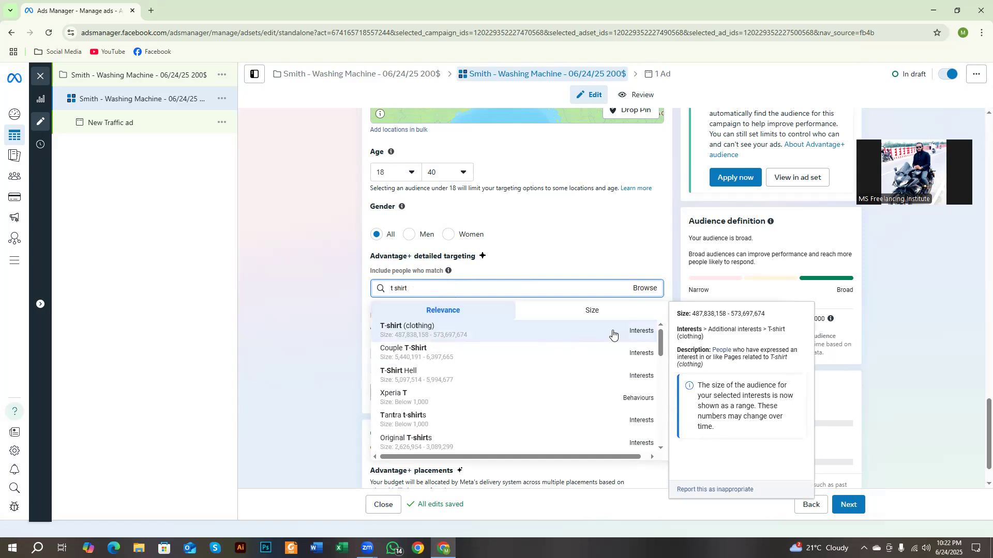
left_click(402, 336)
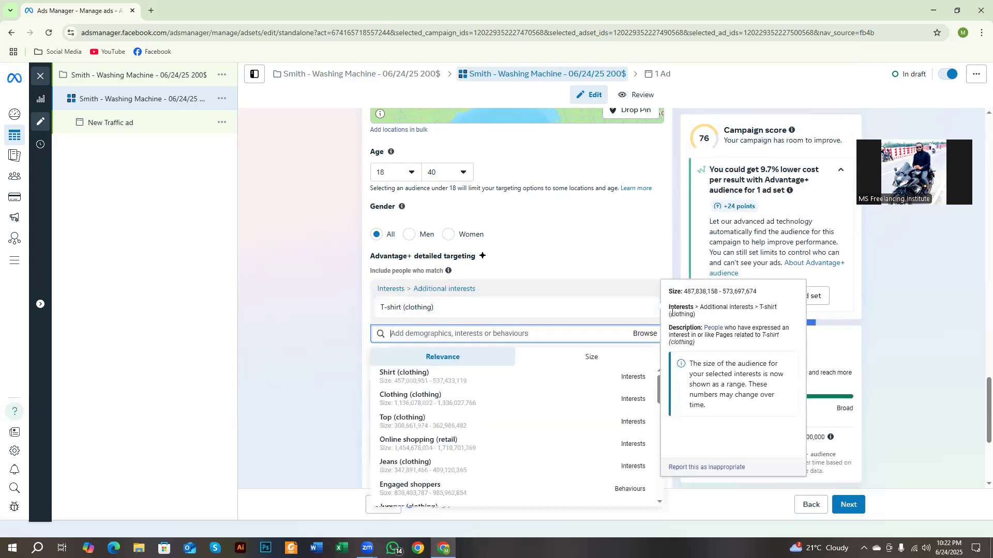
Step: Examine the estimated daily reach and link clicks for the audience with the T-shirt (clothing) interest included
scroll(802, 372, "down", 4)
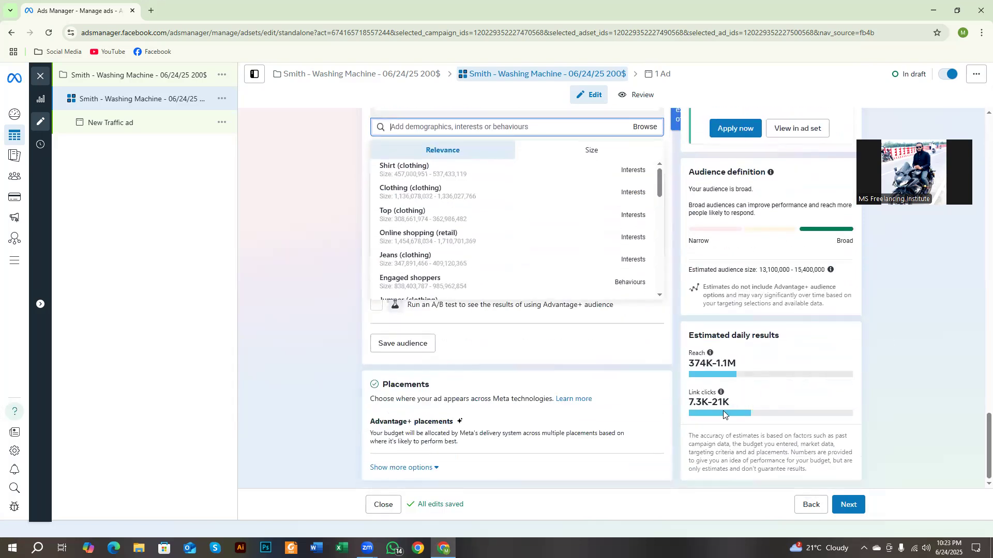
scroll(723, 412, "up", 1)
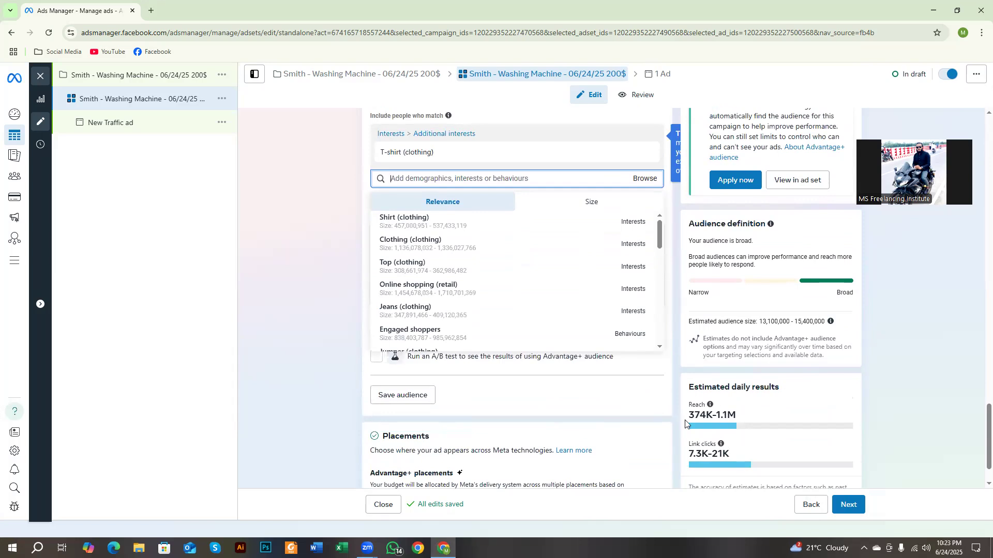
key("Print")
left_click_drag(1, 3, 992, 557)
left_click(874, 497)
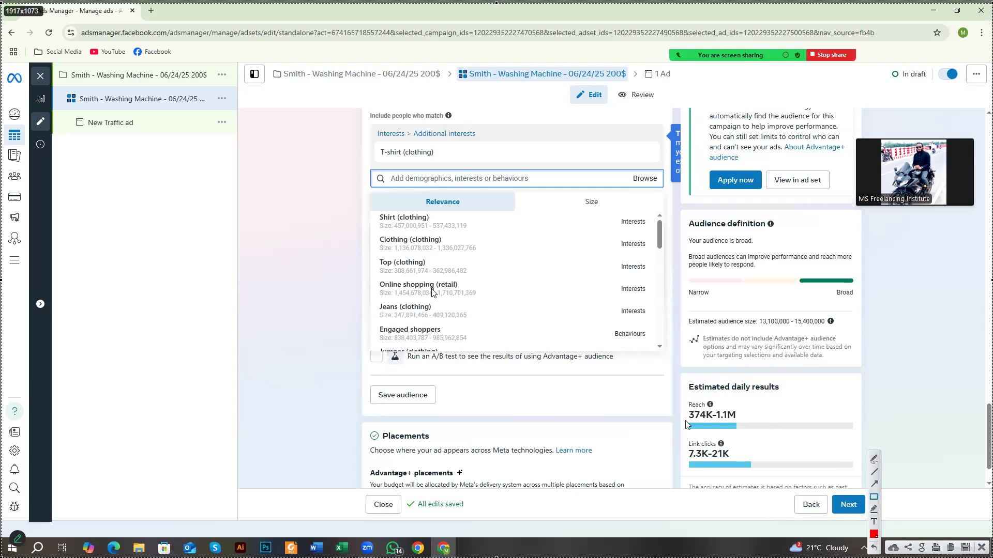
left_click_drag(361, 123, 468, 173)
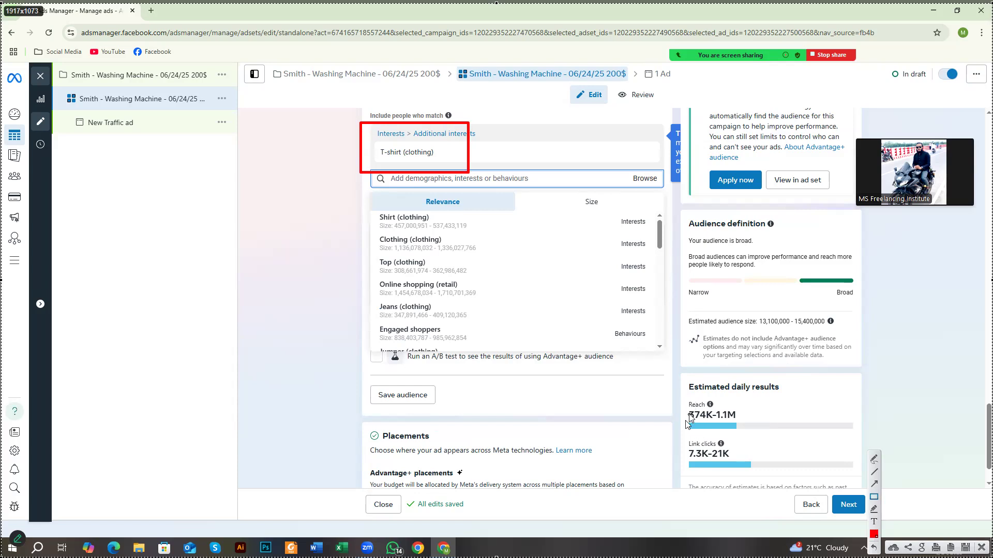
mouse_move(684, 394)
left_mouse_down()
mouse_move(717, 425)
mouse_move(755, 434)
left_mouse_up()
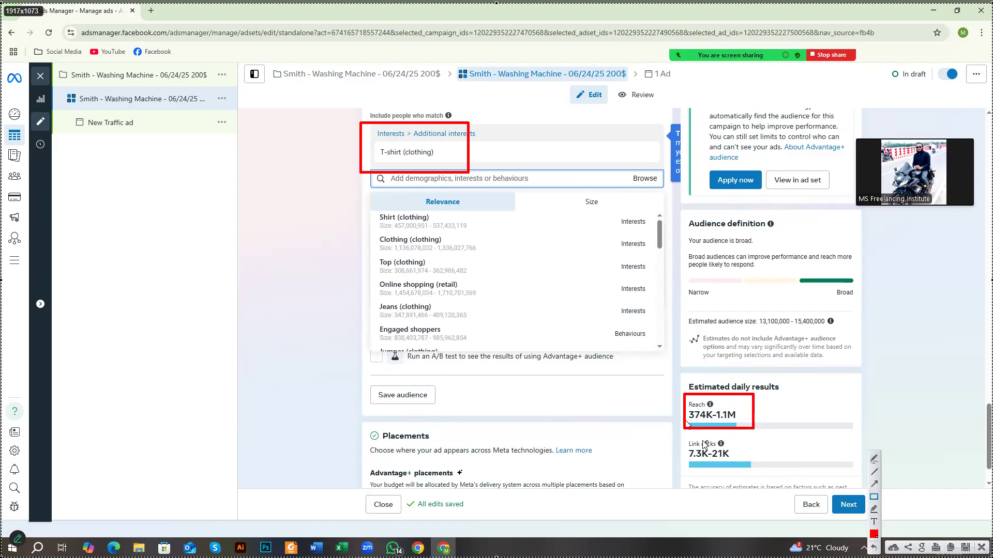
left_click_drag(683, 436, 747, 470)
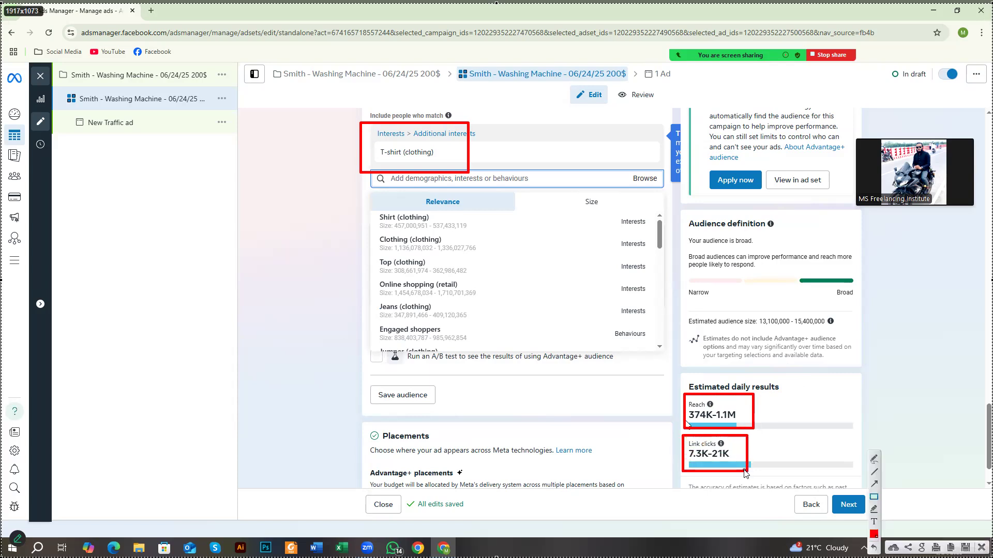
Step: Compare the suggested interests list with the estimated audience size and the estimated daily results
mouse_move(374, 133)
left_mouse_down()
mouse_move(422, 161)
mouse_move(433, 276)
mouse_move(498, 400)
left_mouse_up()
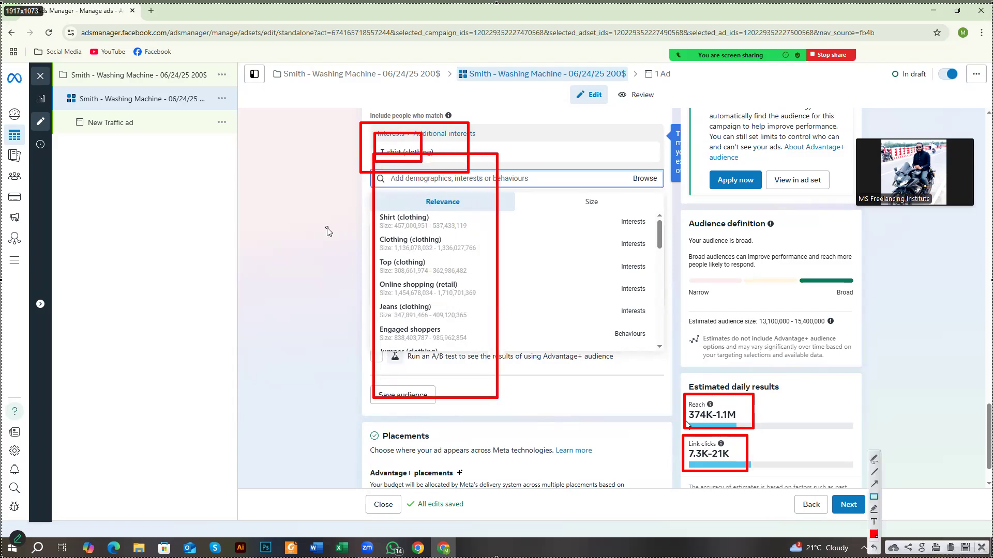
left_click_drag(683, 384, 787, 556)
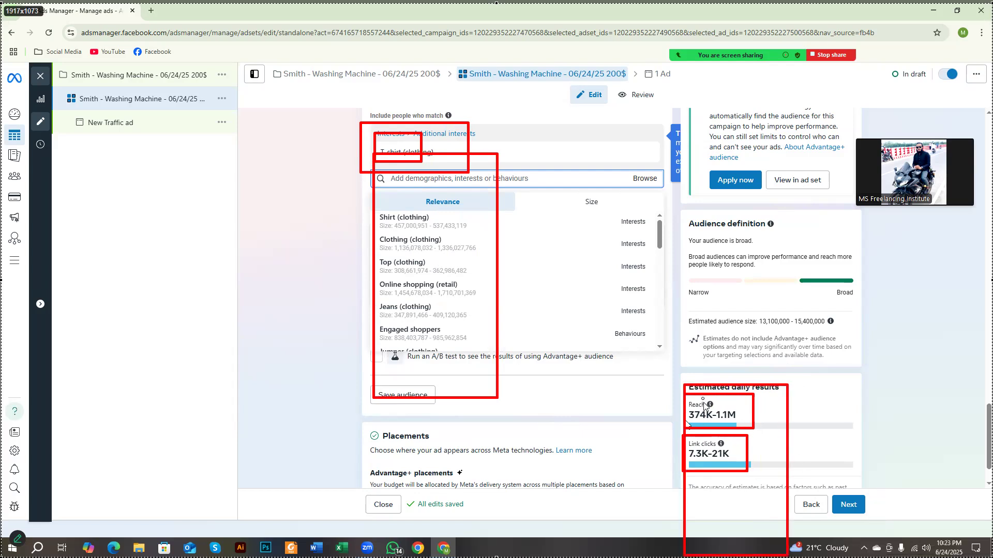
left_click_drag(702, 397, 769, 486)
left_click_drag(716, 372, 786, 441)
left_click_drag(763, 295, 839, 348)
left_click_drag(806, 299, 858, 341)
left_click_drag(764, 296, 796, 327)
left_click_drag(720, 293, 766, 329)
left_click_drag(686, 289, 730, 331)
left_click_drag(686, 301, 745, 337)
left_click_drag(764, 302, 820, 337)
left_click_drag(832, 298, 864, 337)
left_click_drag(692, 396, 747, 445)
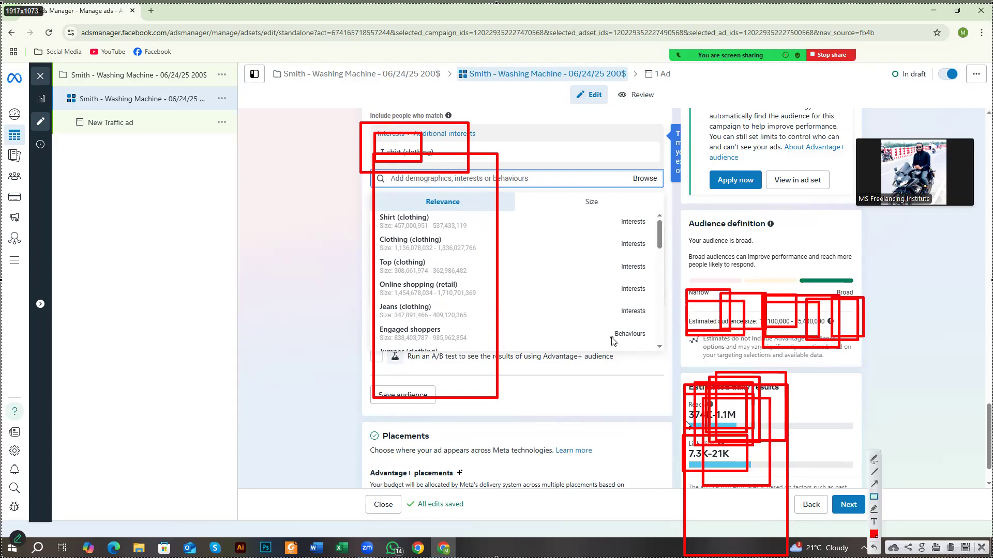
right_click(612, 339)
left_click(662, 413)
left_click(315, 321)
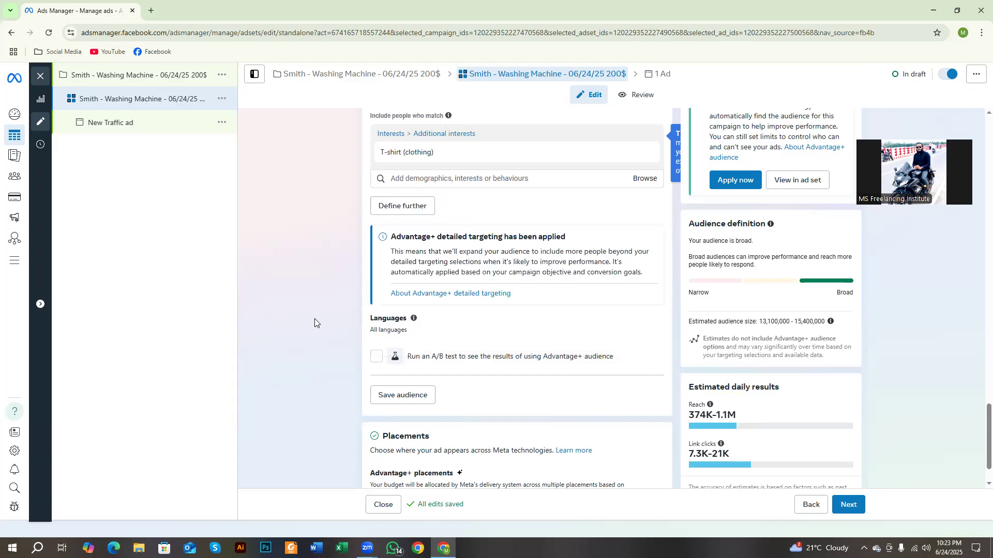
Step: Look through the targeting suggestions related to the T-shirt (clothing) interest
left_click(424, 181)
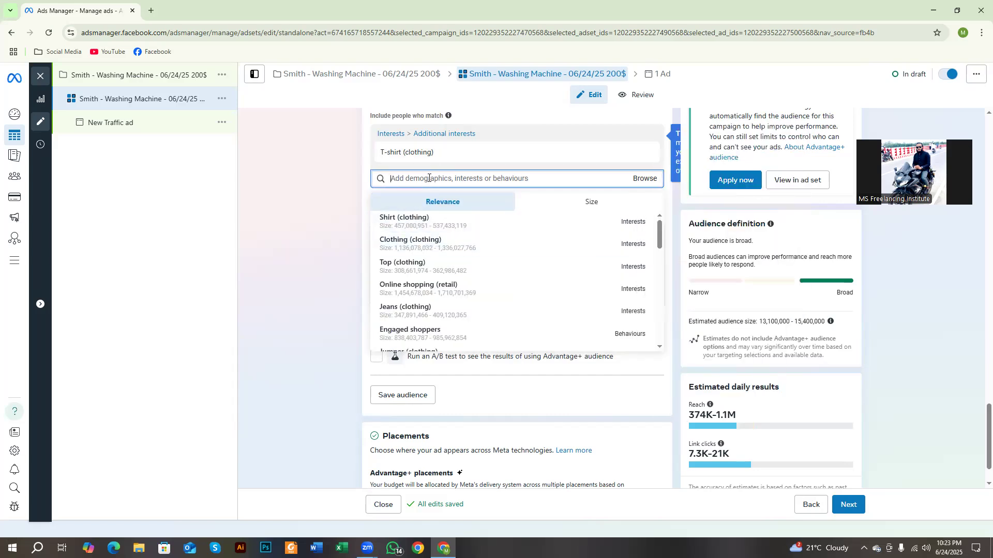
left_click(356, 227)
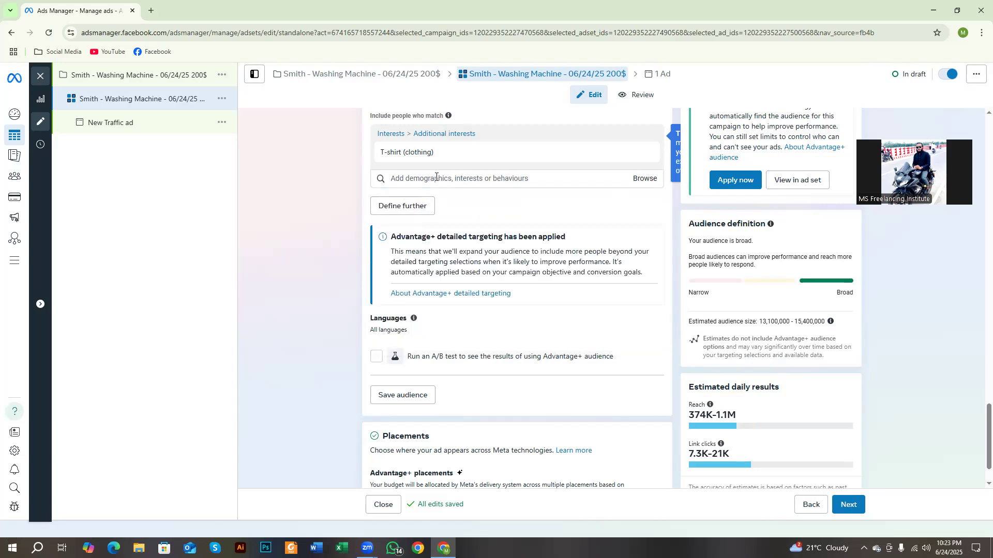
left_click(437, 176)
scroll(455, 281, "down", 8)
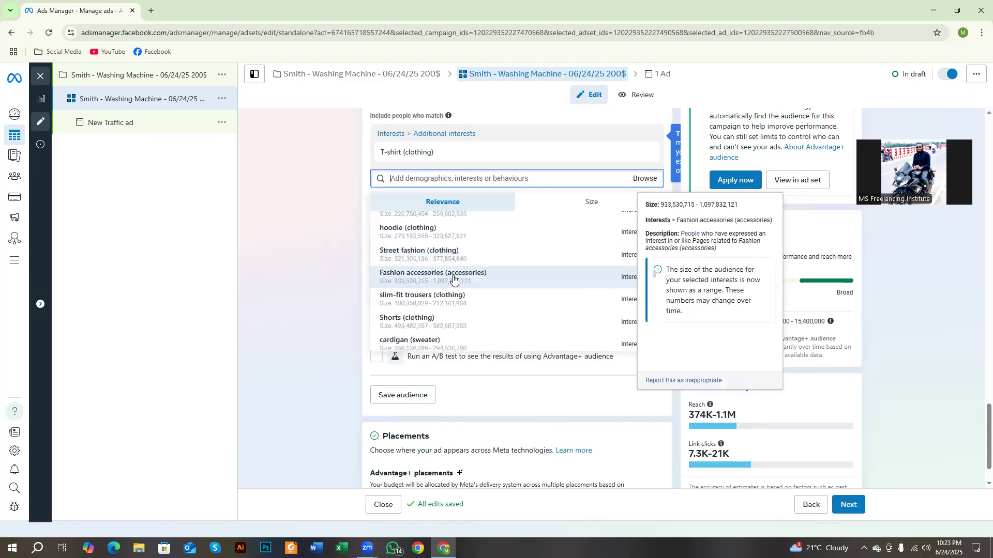
scroll(422, 284, "up", 7)
scroll(421, 283, "up", 3)
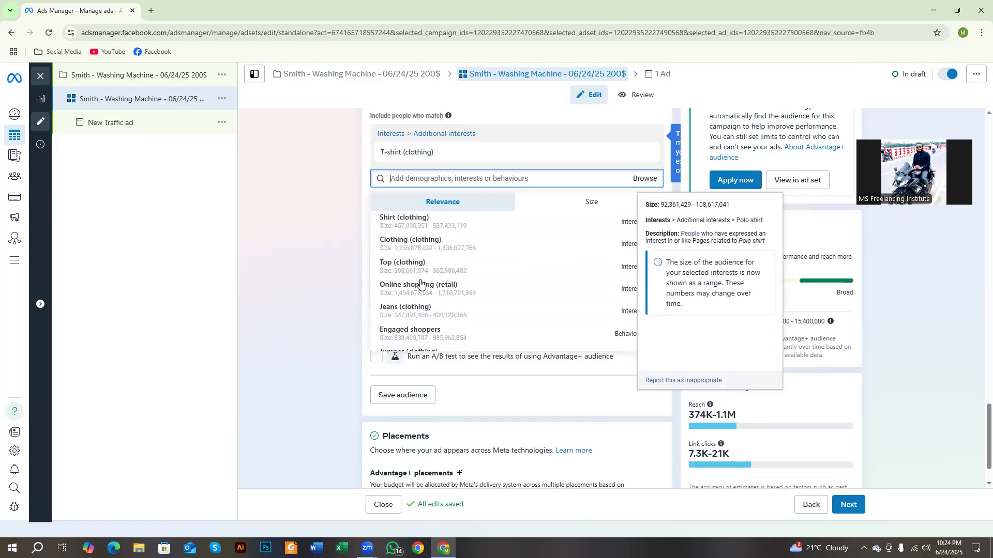
left_click(357, 286)
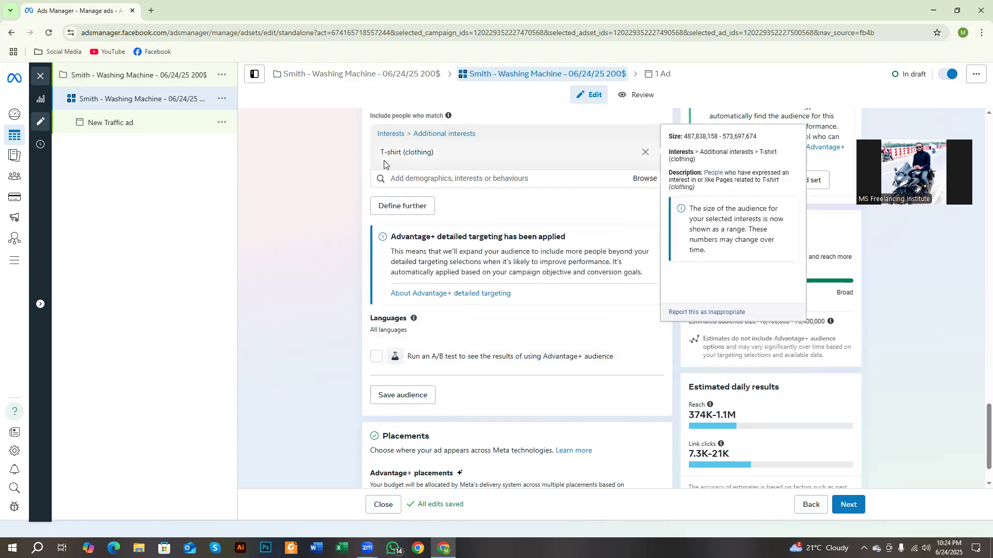
Step: Add the suggested Shirt (clothing), Clothing (clothing), Online shopping (retail) and Engaged shoppers entries to the detailed targeting
left_click(415, 179)
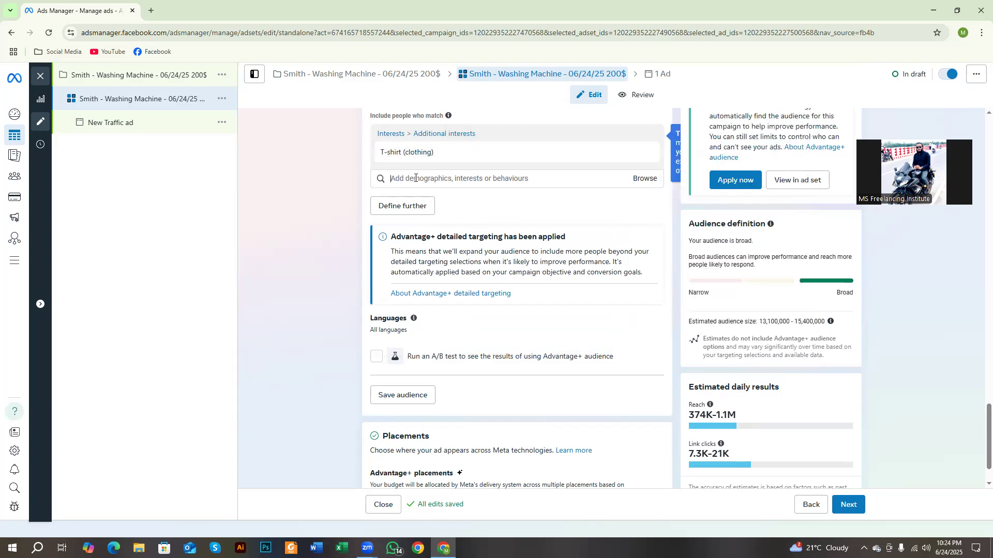
left_click(415, 178)
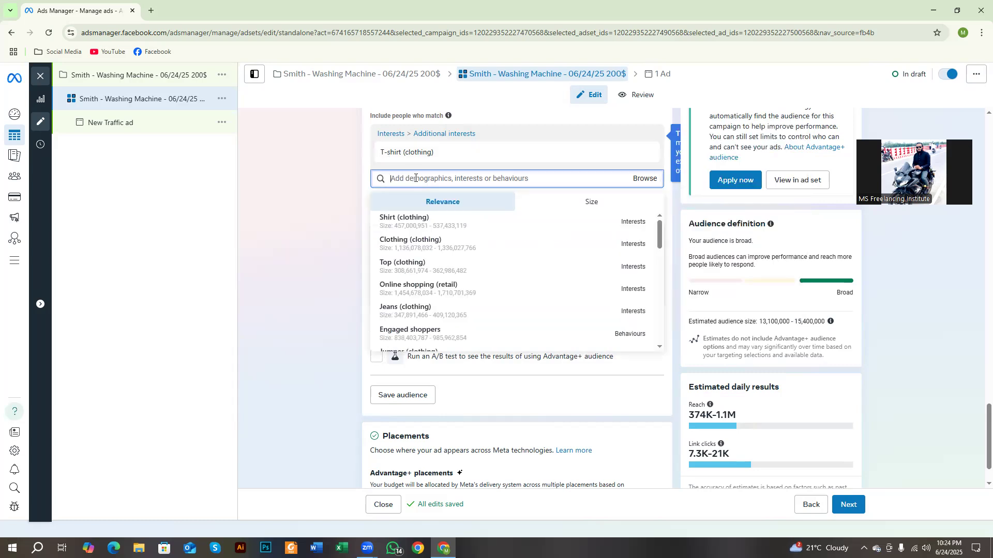
scroll(423, 259, "down", 2)
scroll(424, 257, "up", 2)
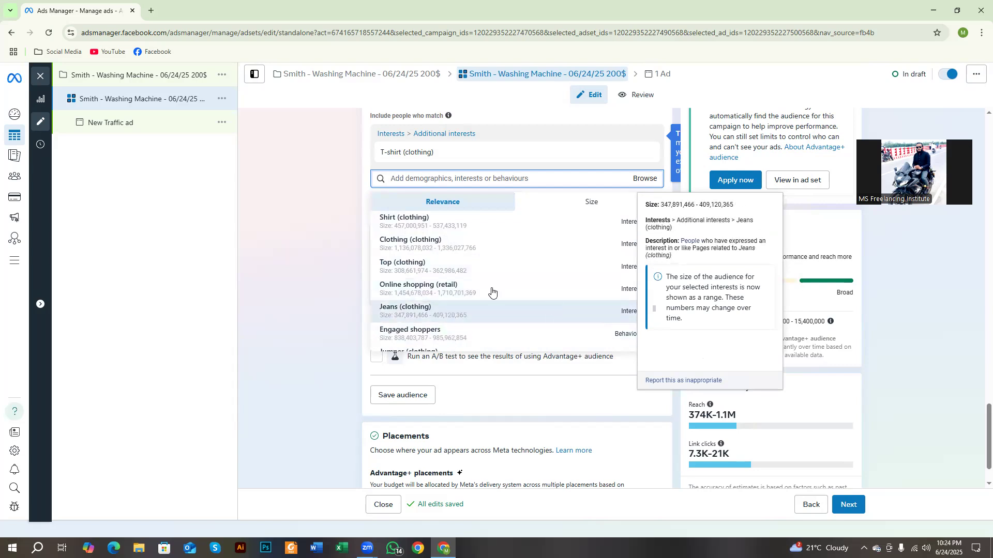
left_click(397, 226)
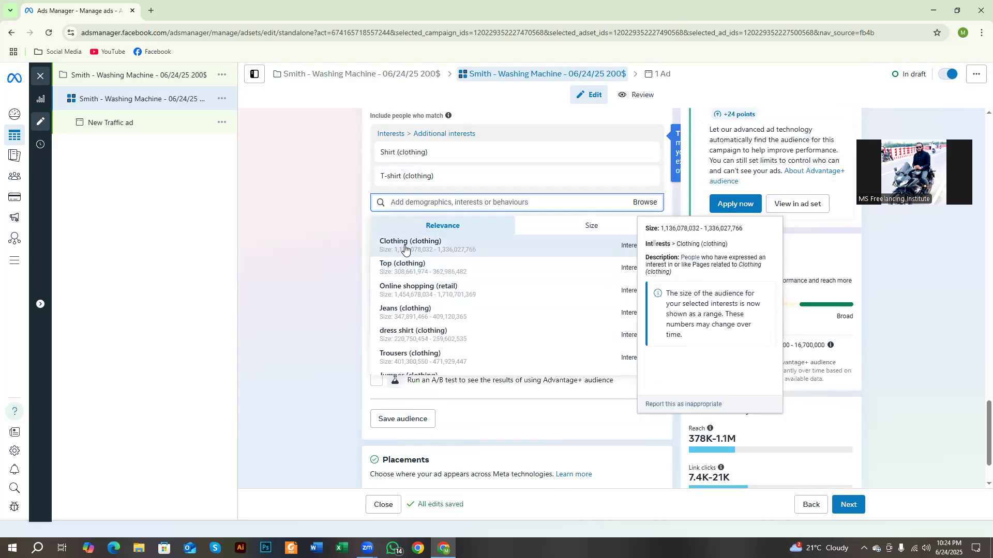
left_click(405, 249)
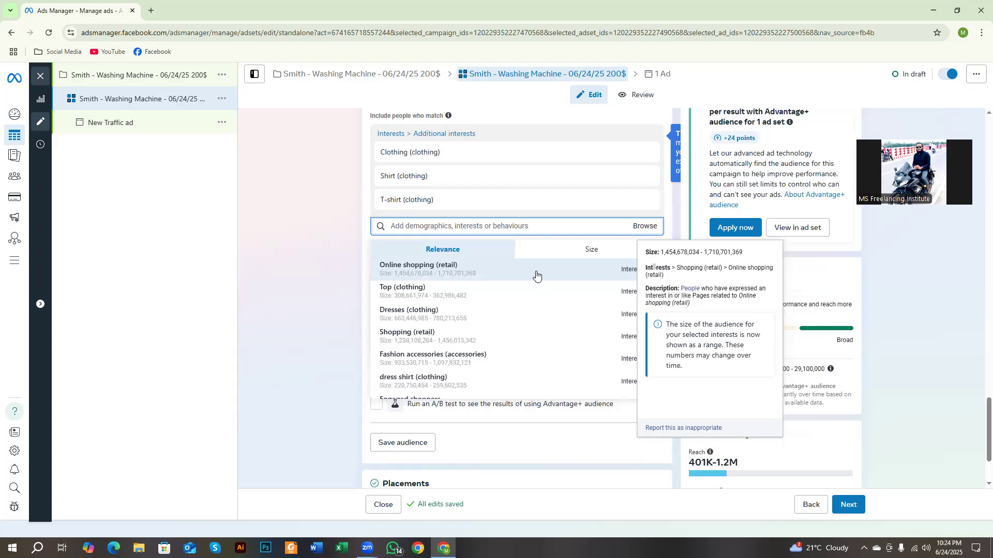
left_click(395, 274)
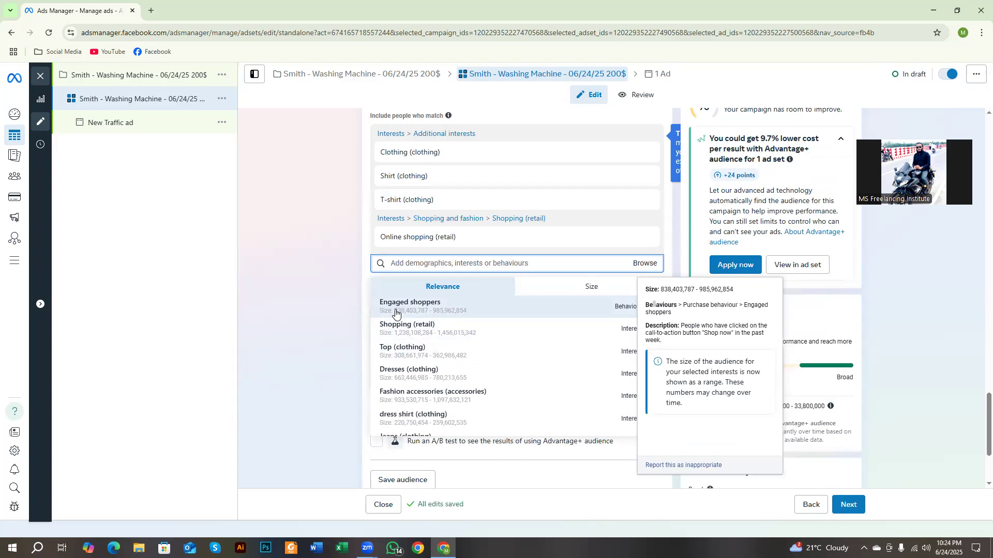
left_click(396, 306)
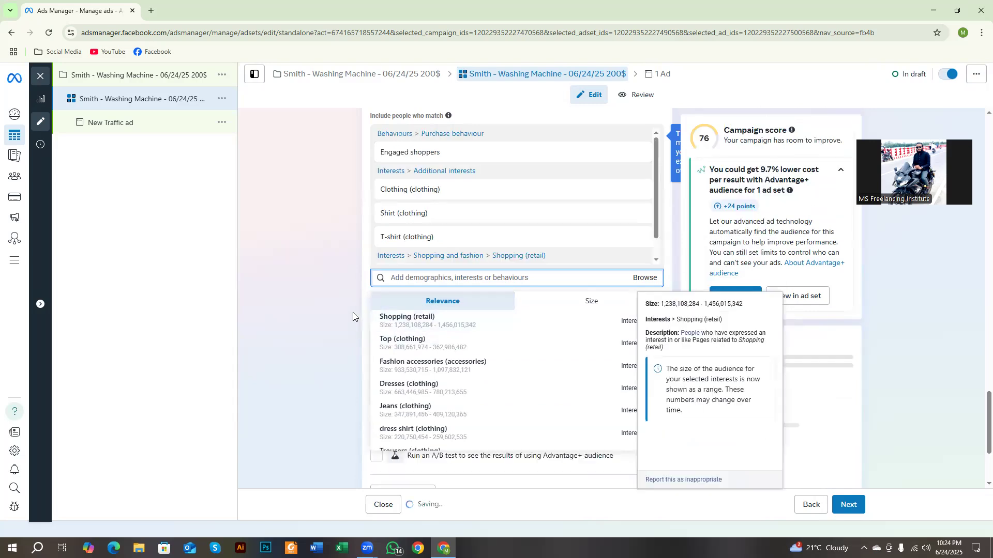
Step: Examine the audience definition, estimated audience size, and estimated daily reach and link clicks with all the added targeting entries
left_click(353, 286)
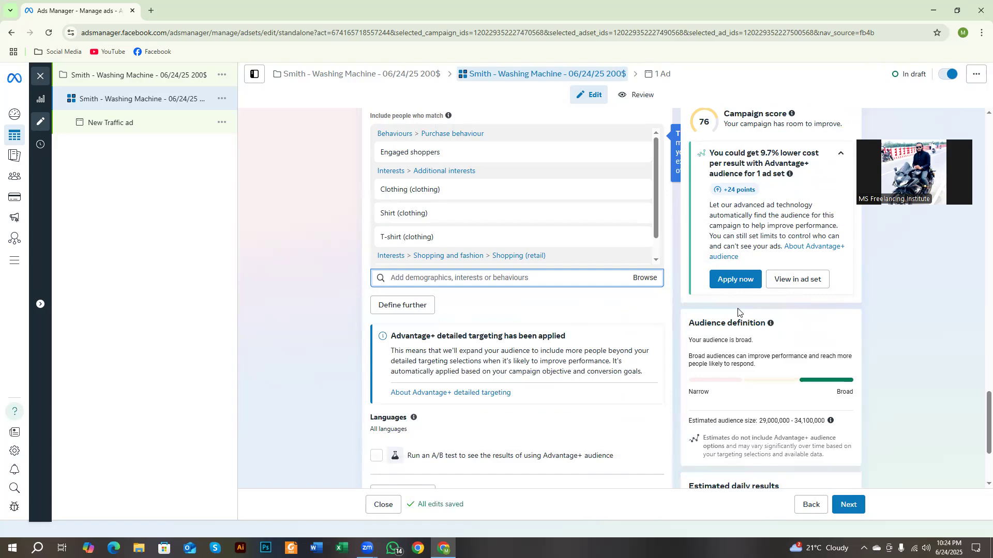
scroll(829, 331, "down", 3)
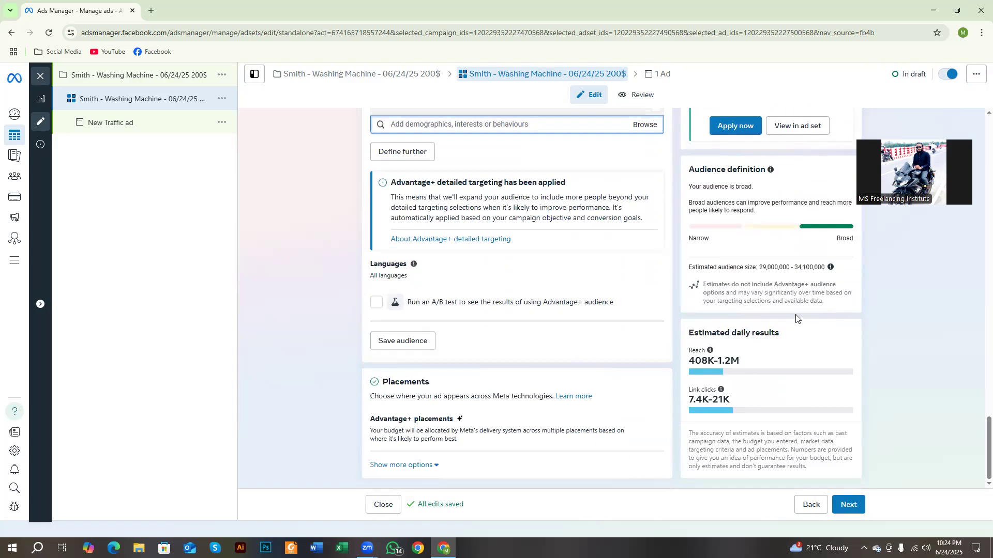
scroll(796, 316, "up", 4)
scroll(347, 281, "down", 2)
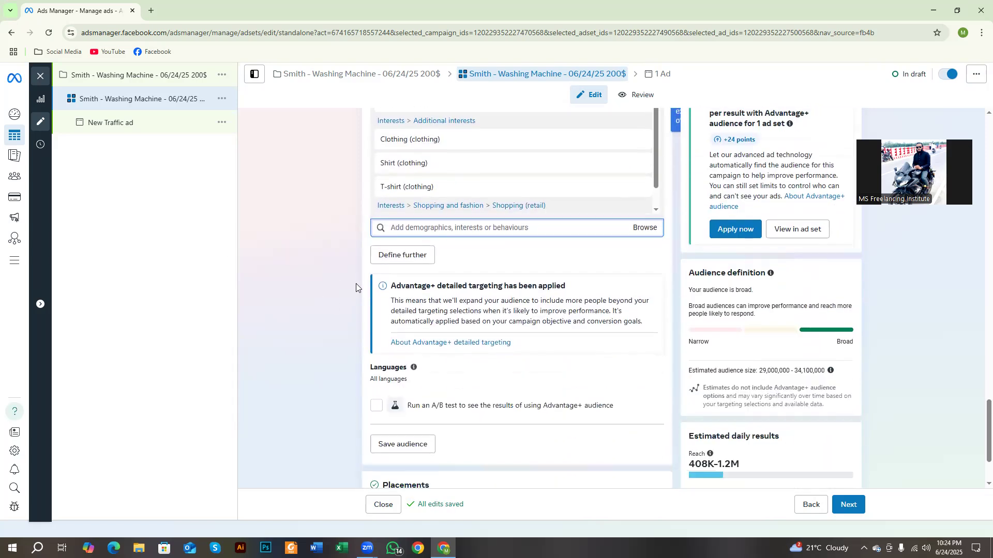
left_click_drag(684, 271, 775, 280)
left_click_drag(688, 291, 755, 294)
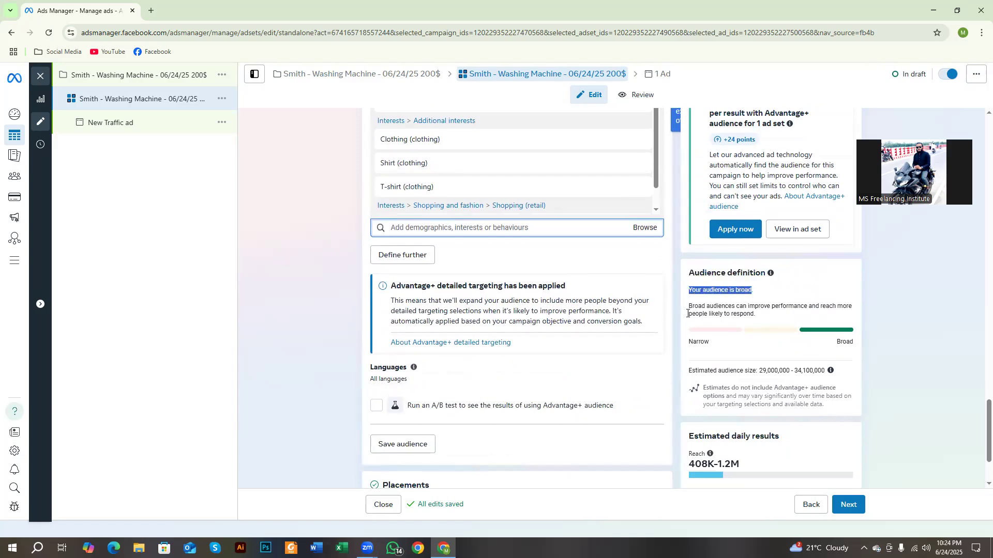
left_click_drag(758, 370, 832, 382)
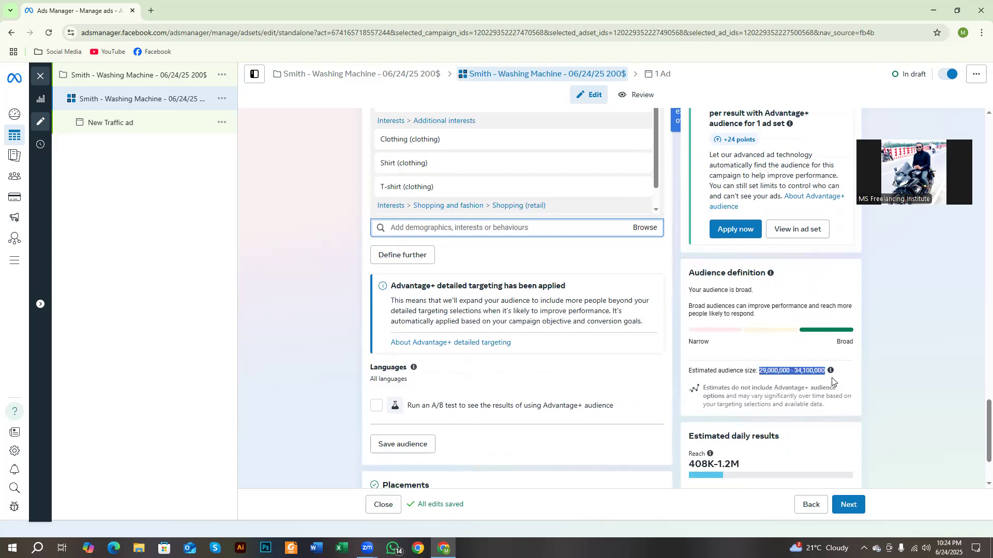
scroll(768, 381, "down", 2)
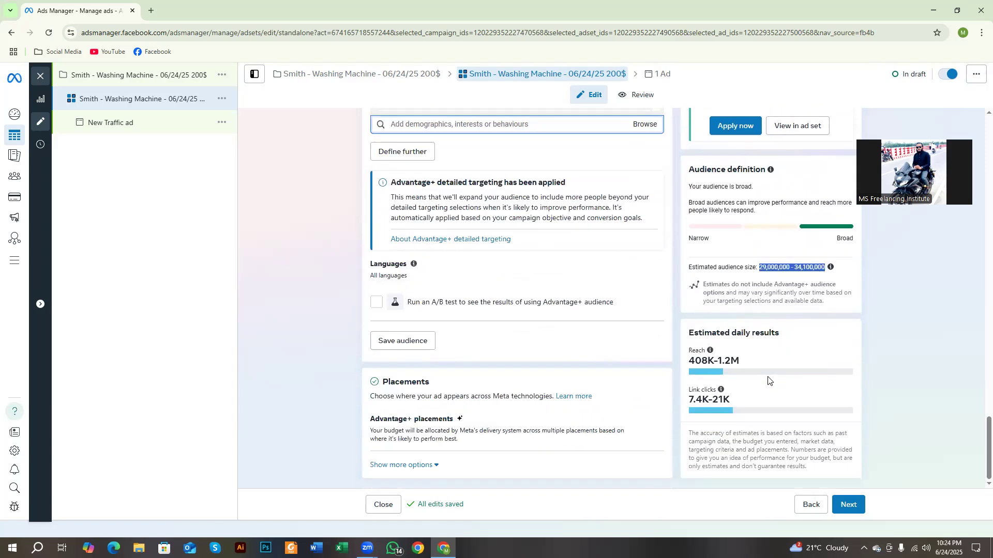
left_click_drag(695, 332, 778, 350)
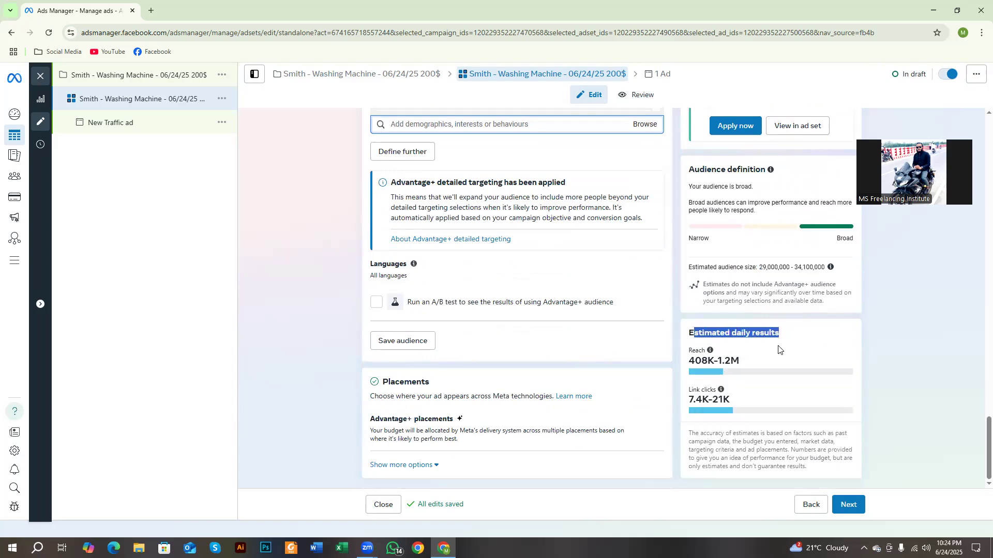
left_click_drag(689, 360, 754, 373)
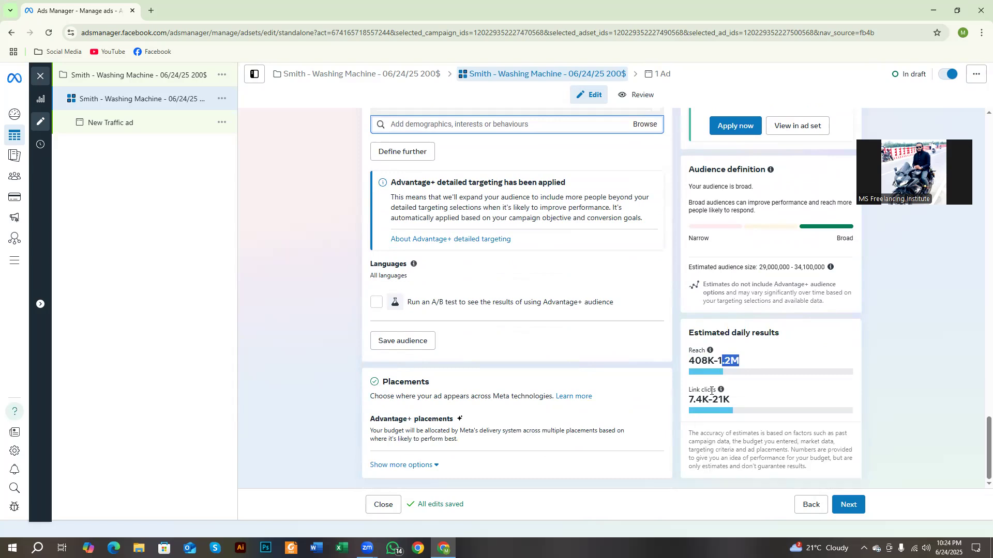
left_click_drag(690, 399, 738, 403)
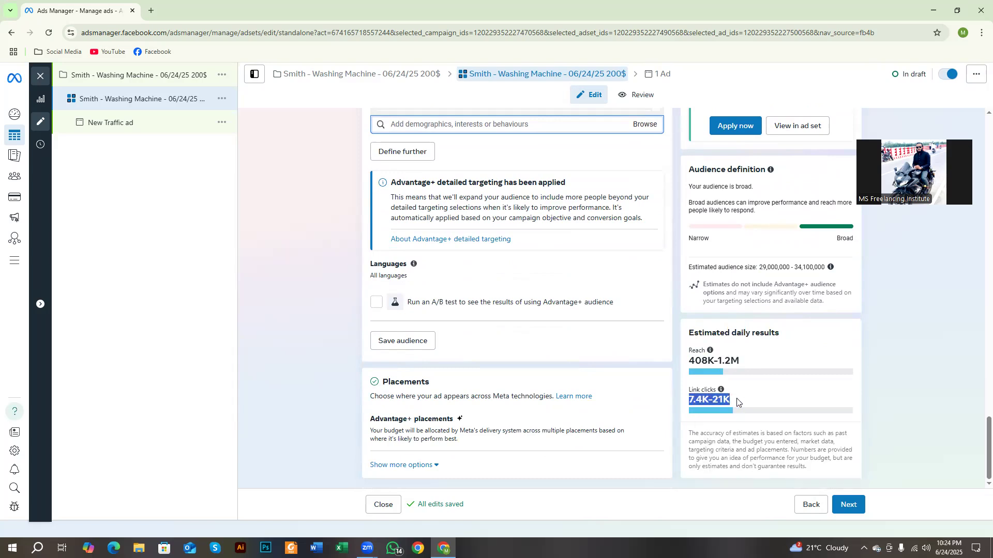
scroll(579, 353, "up", 1)
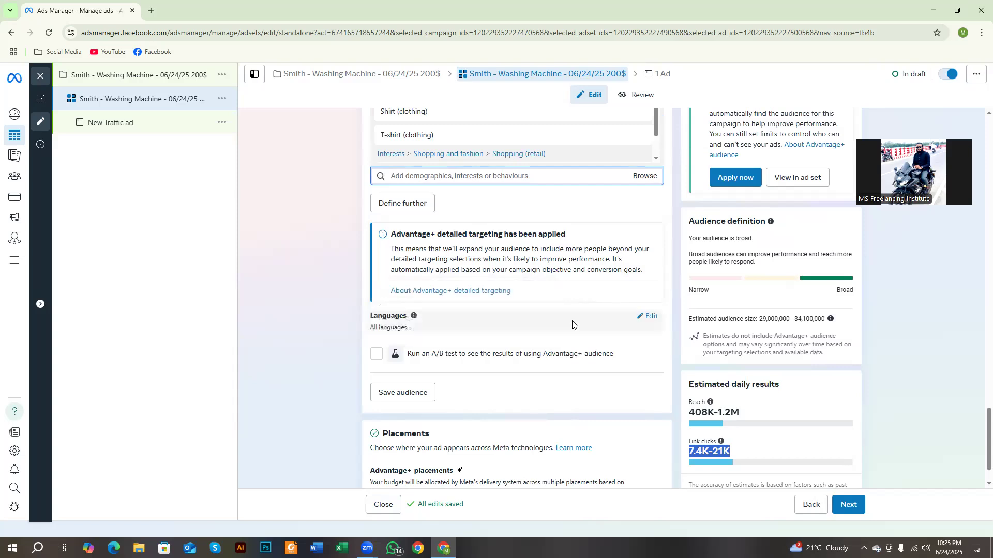
Step: Review the ad set's location, age, gender, detailed targeting and language settings down to the Placements section
scroll(557, 328, "down", 1)
scroll(557, 328, "up", 8)
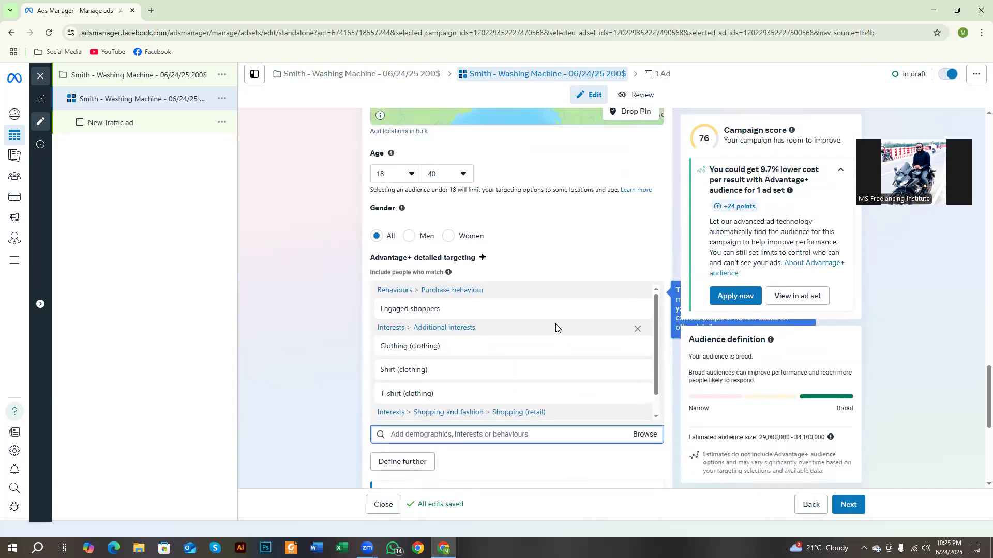
scroll(556, 329, "down", 8)
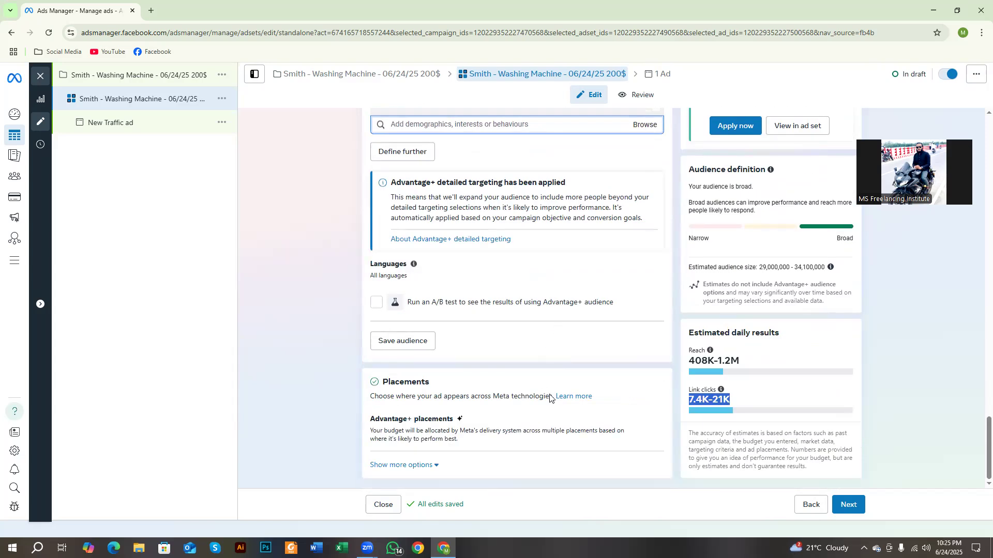
scroll(443, 281, "up", 8)
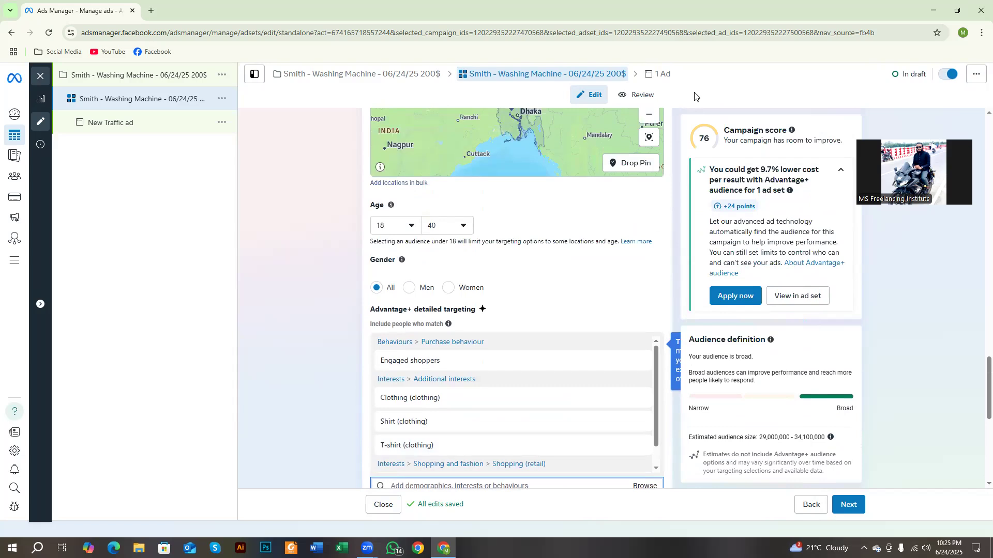
left_click(696, 96)
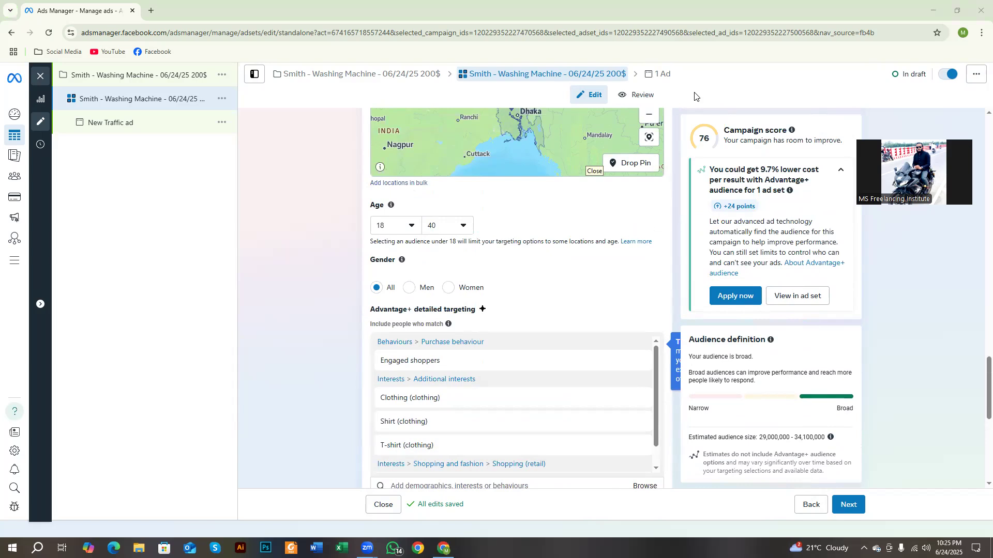
scroll(362, 289, "down", 4)
scroll(353, 299, "up", 6)
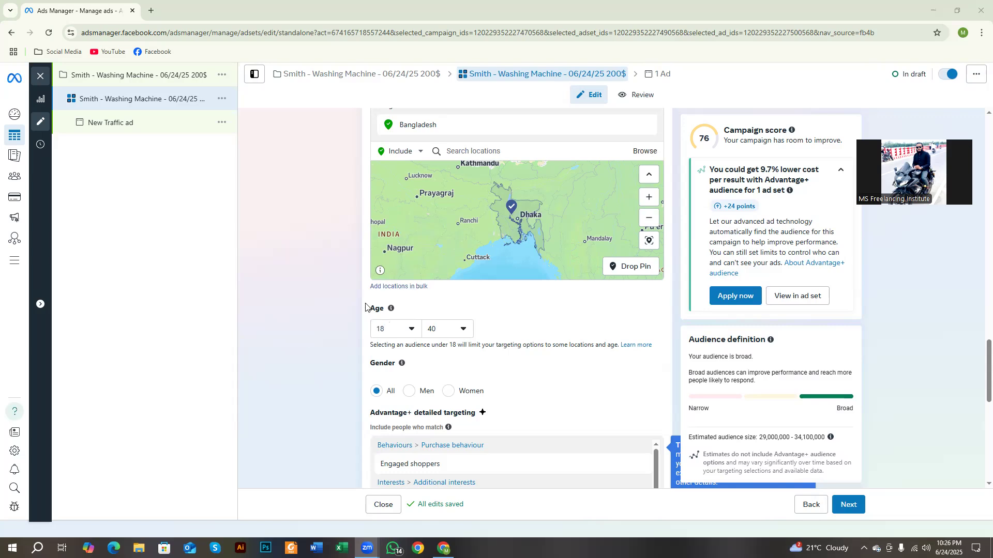
scroll(373, 346, "down", 5)
scroll(471, 343, "up", 3)
scroll(447, 401, "down", 3)
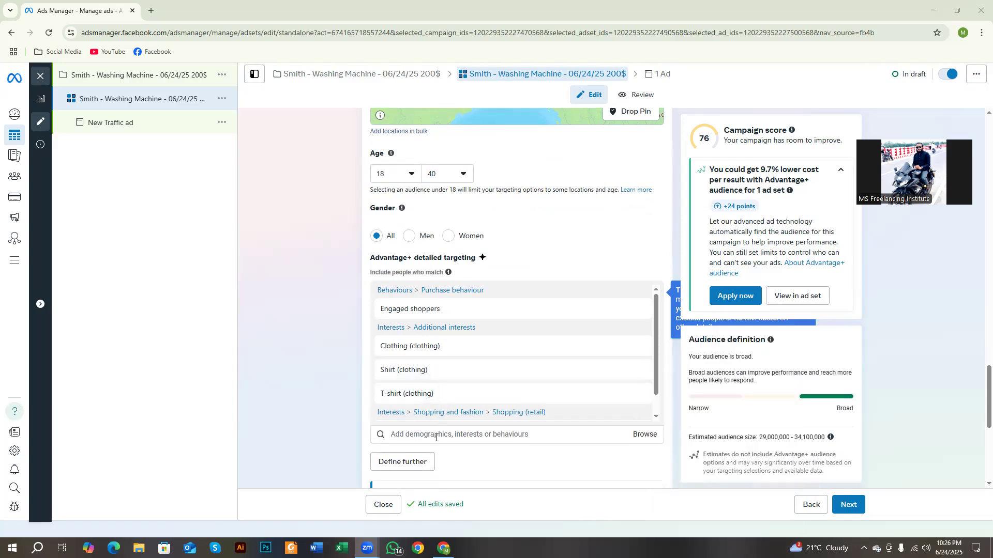
scroll(330, 427, "down", 3)
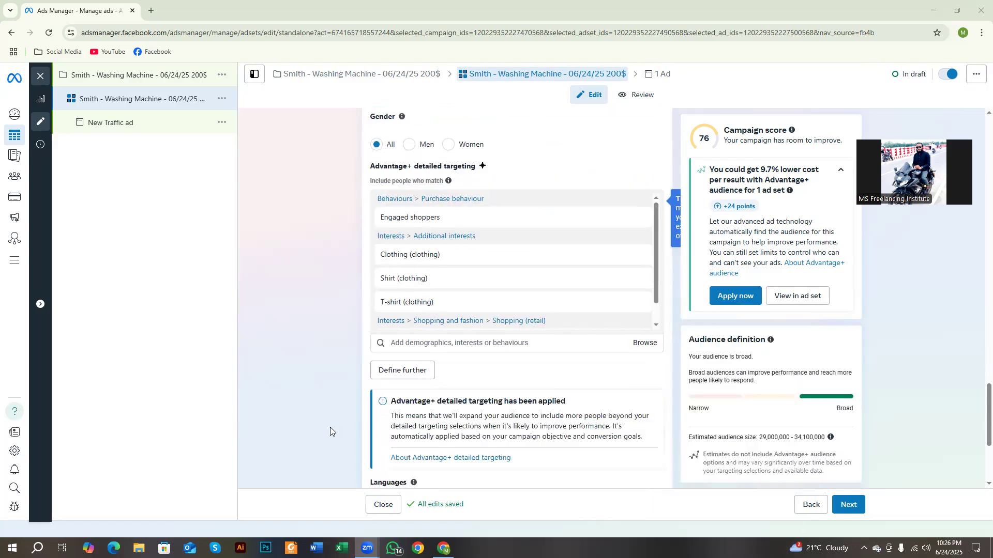
scroll(477, 349, "down", 3)
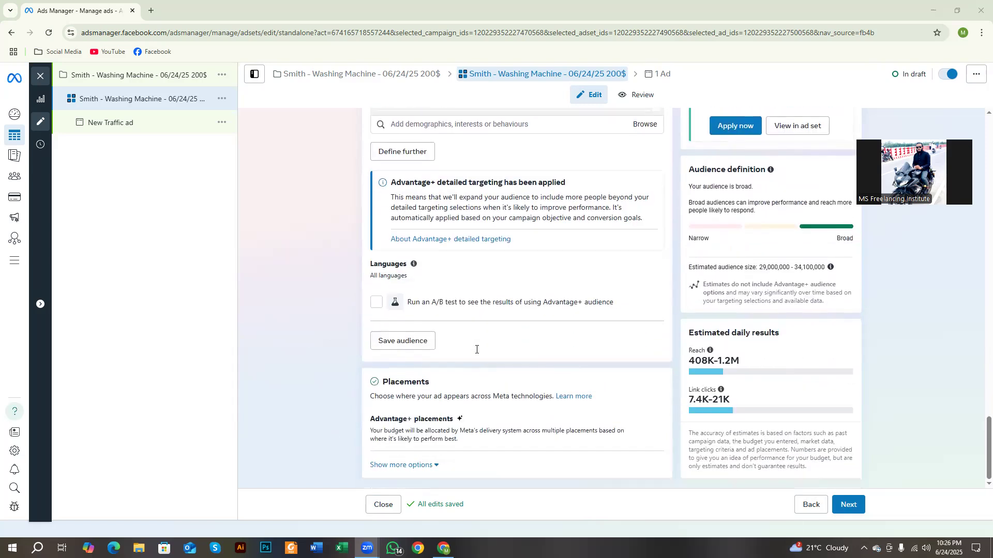
Step: Switch the ad set's placements from Advantage+ placements to Manual placements
scroll(450, 333, "up", 3)
scroll(450, 333, "down", 3)
left_click(647, 420)
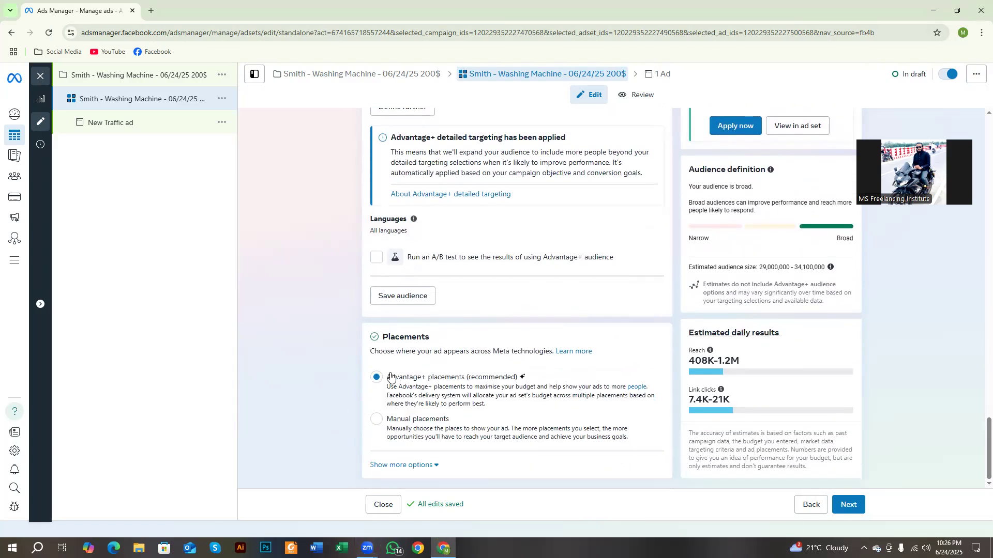
left_click(376, 420)
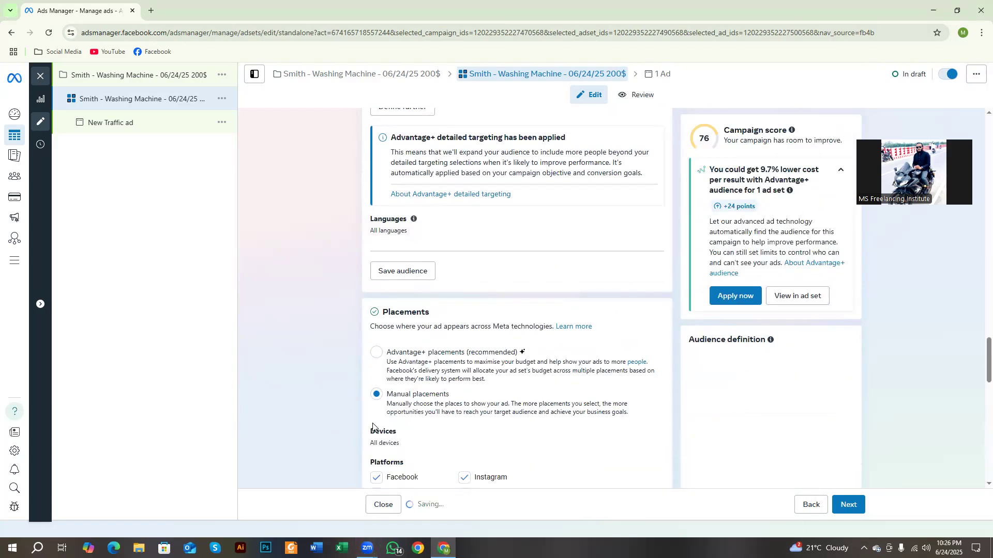
scroll(393, 424, "down", 8)
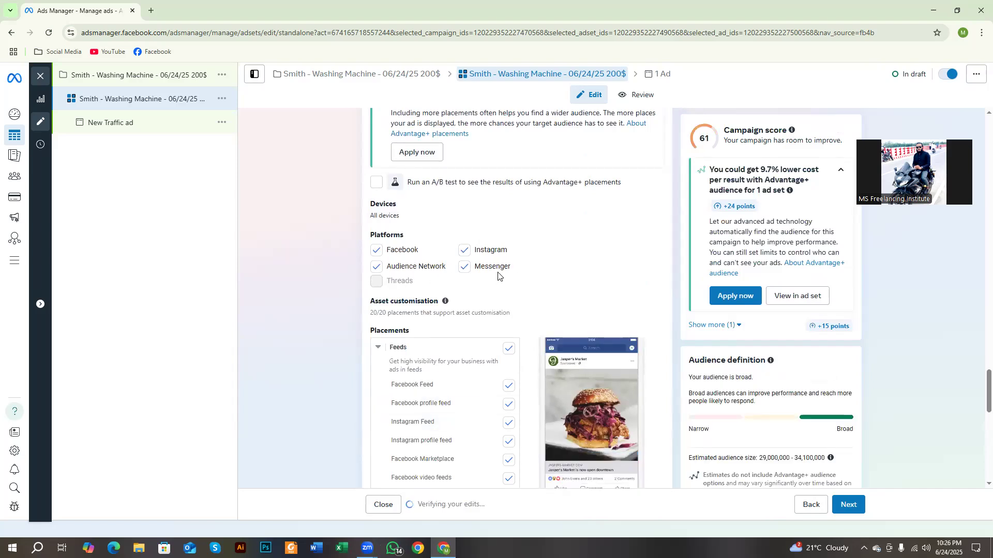
Step: Look through the manual placement platforms and the list of individual placements, and go back over the ad set's settings
scroll(477, 304, "down", 2)
scroll(466, 311, "up", 2)
scroll(486, 290, "down", 9)
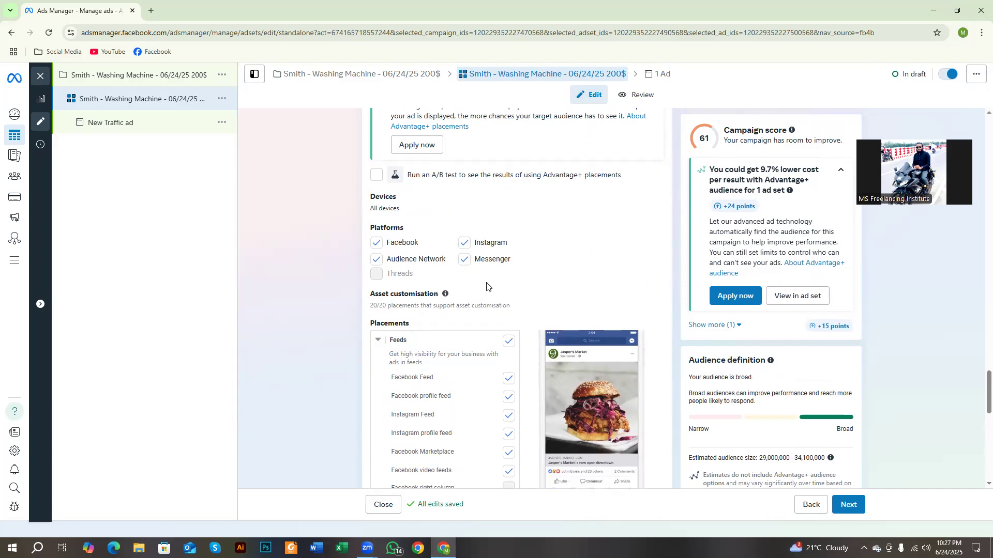
scroll(486, 302, "down", 3)
scroll(500, 326, "up", 12)
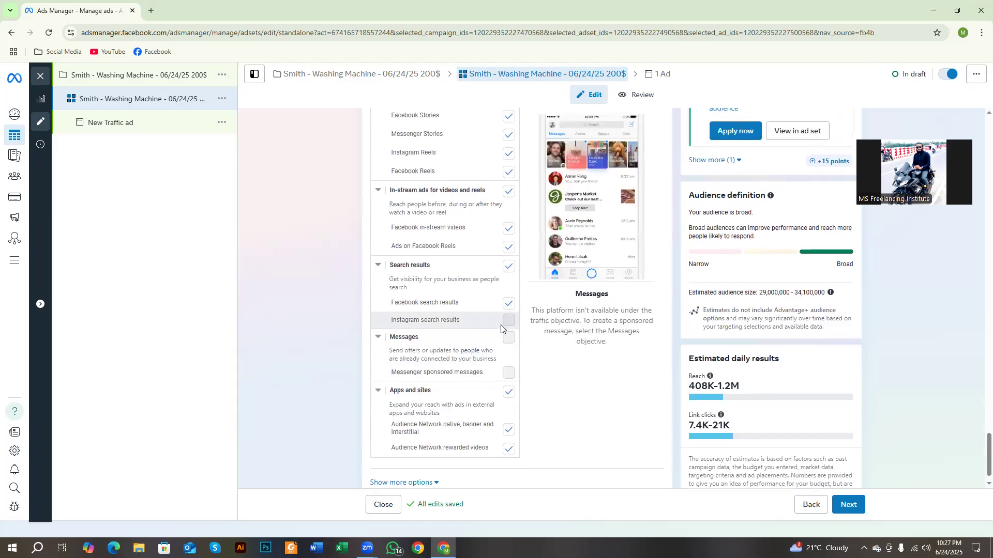
scroll(500, 326, "up", 15)
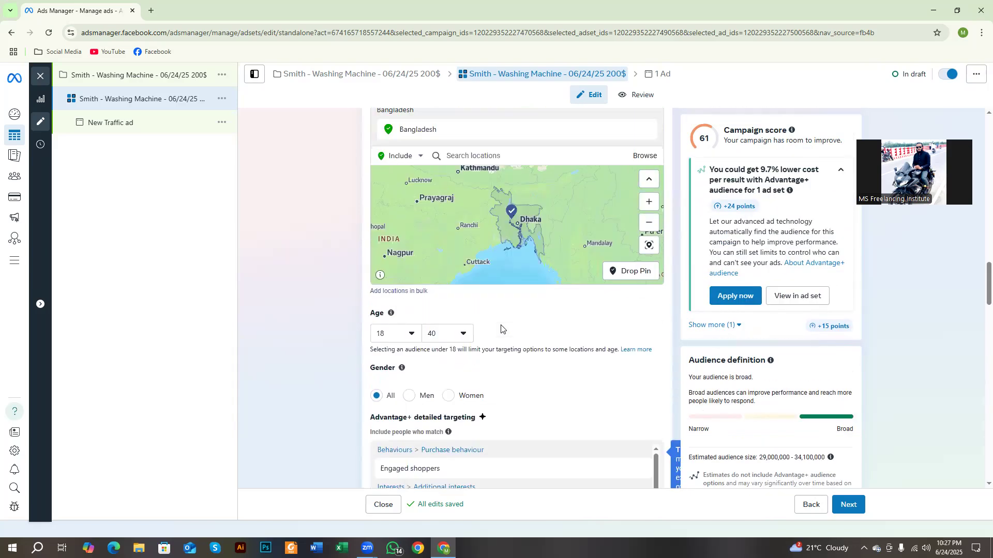
scroll(500, 328, "up", 5)
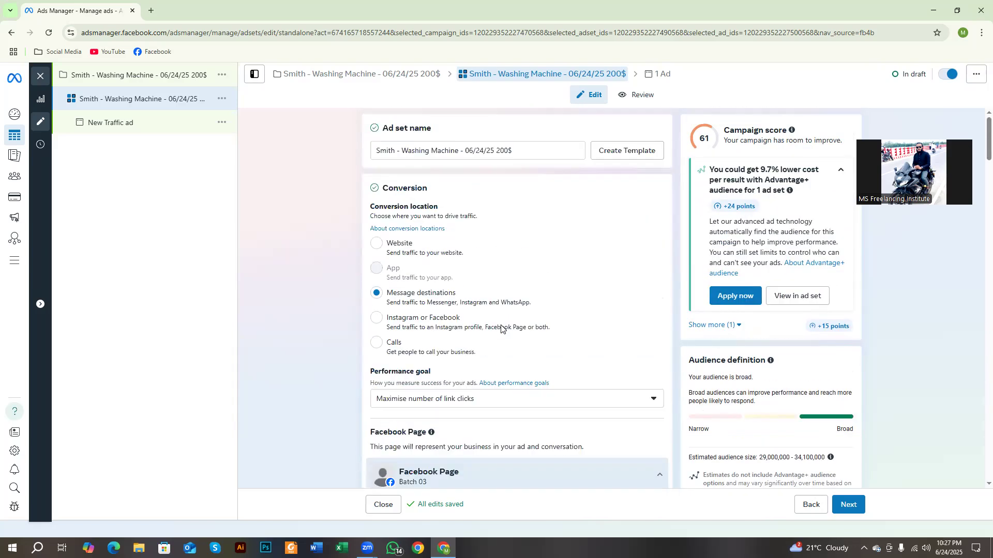
Step: Proceed to the ad level and rename the new Traffic ad by copying the campaign's name
left_click(855, 506)
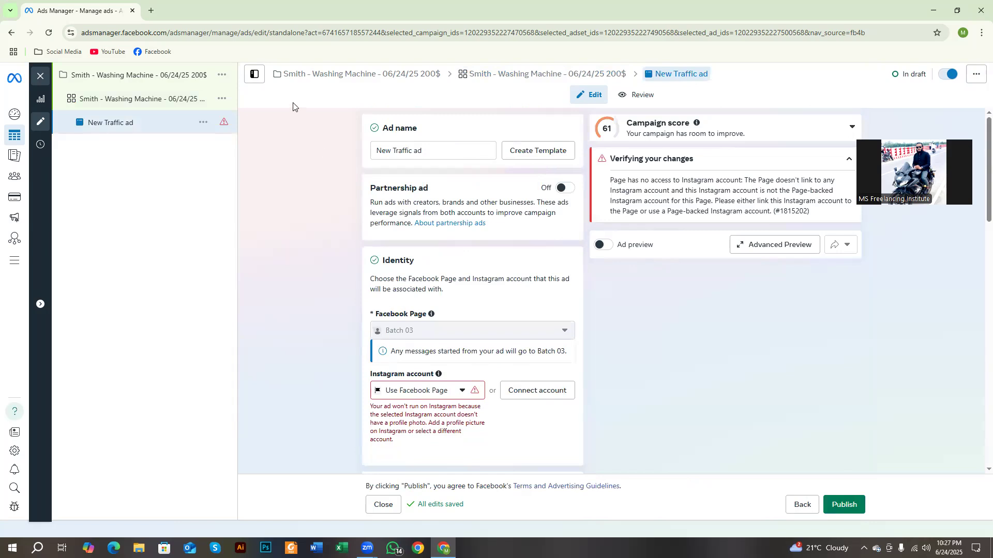
left_click_drag(279, 66, 440, 77)
key("ctrl+c")
triple_click(440, 147)
key("ctrl+v")
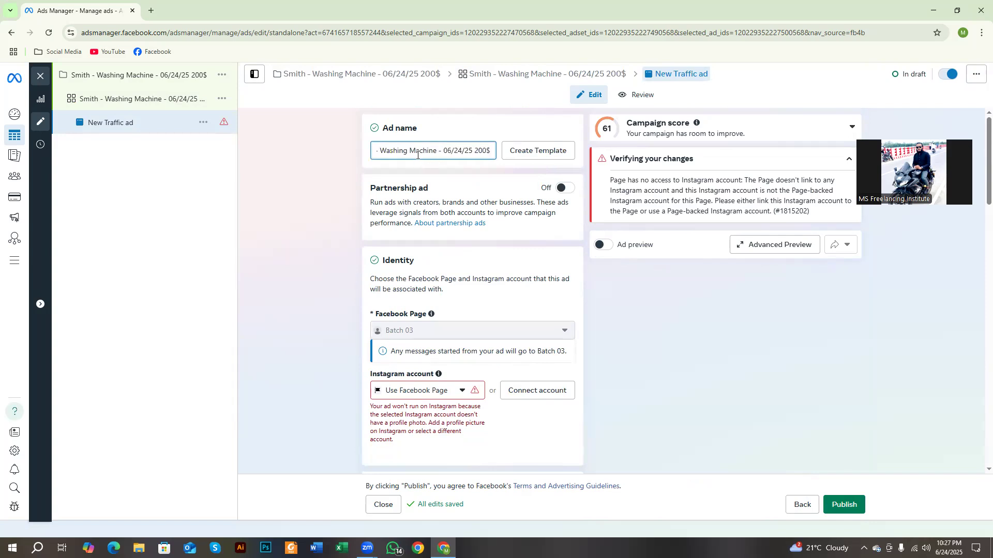
left_click(351, 204)
Step: Try the Use existing post option in the ad setup and set it back to Create ad
scroll(342, 228, "down", 3)
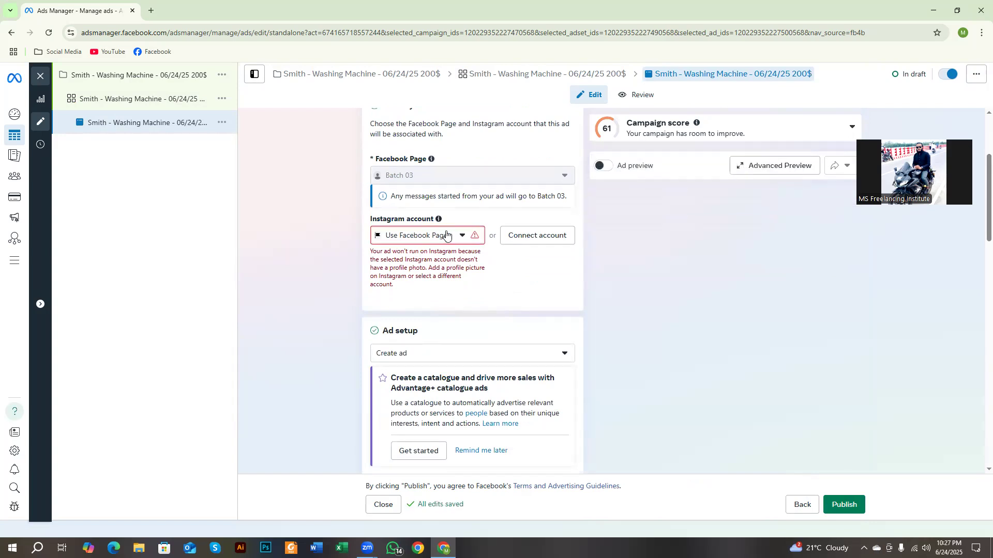
scroll(411, 236, "down", 2)
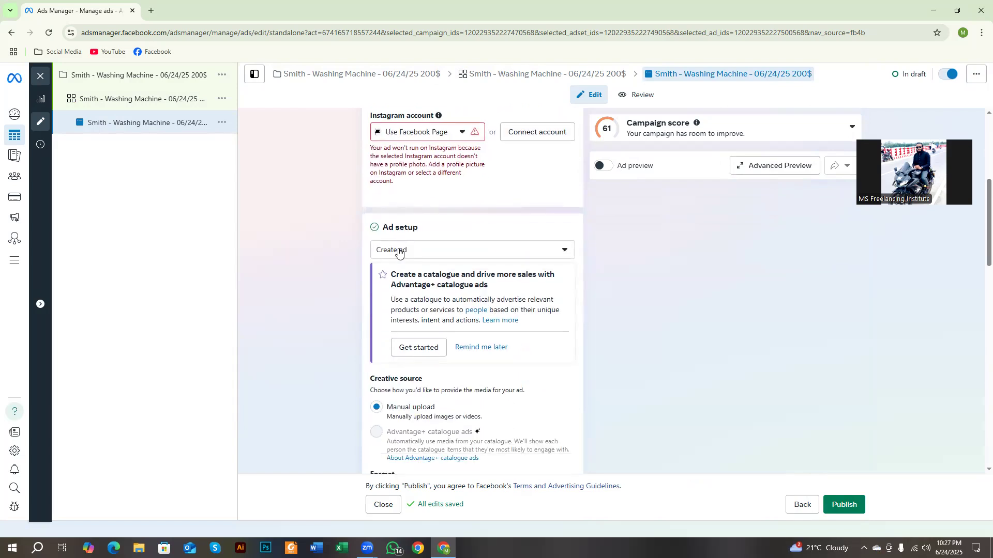
left_click(416, 251)
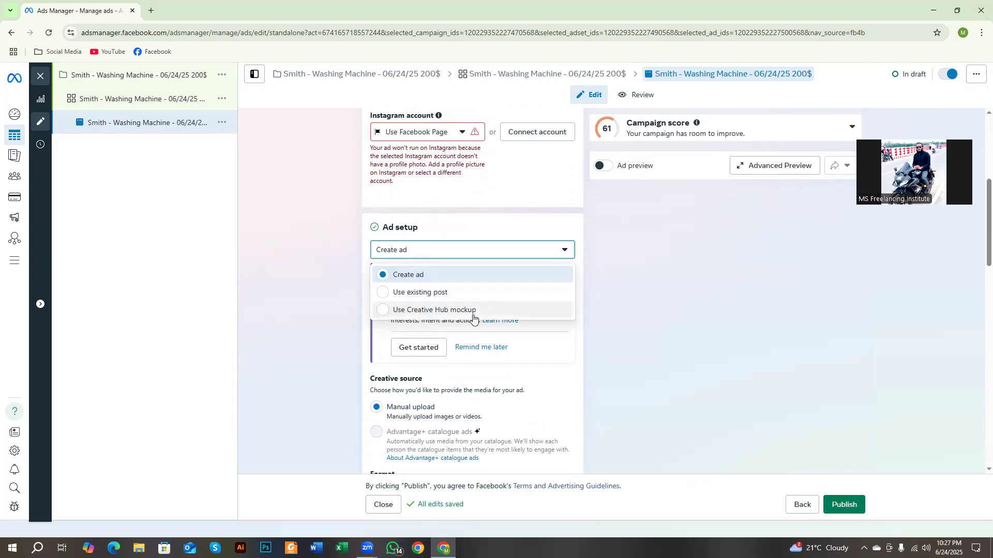
left_click(427, 293)
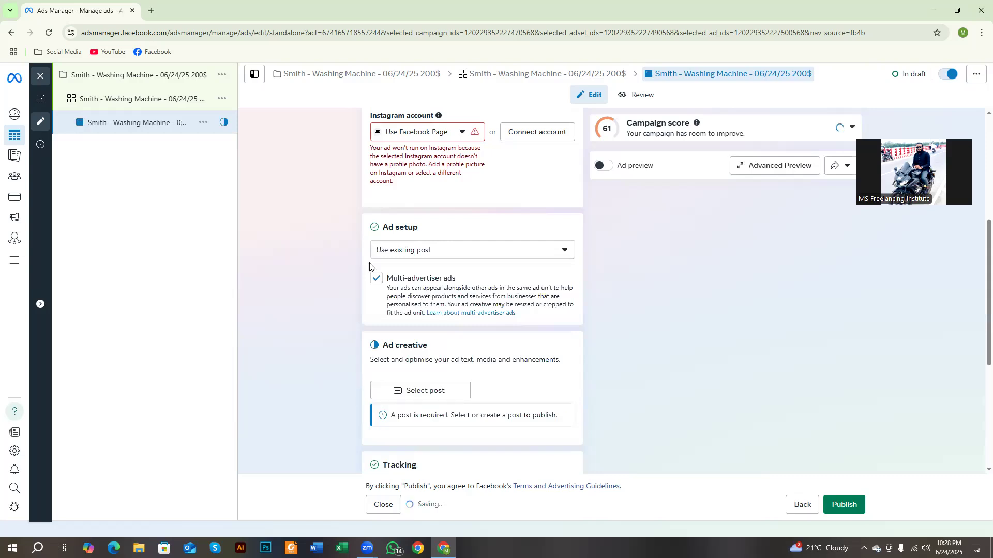
left_click(418, 251)
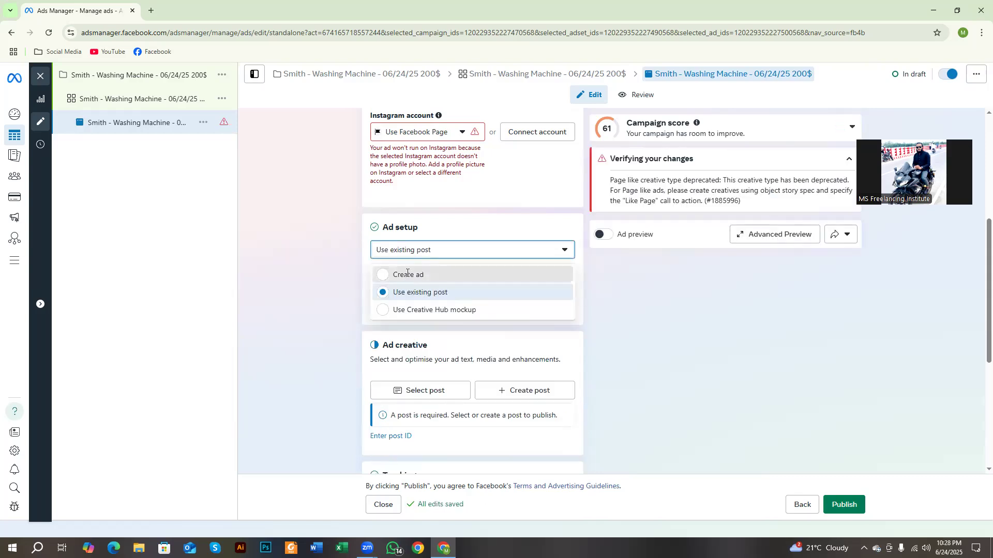
left_click(407, 276)
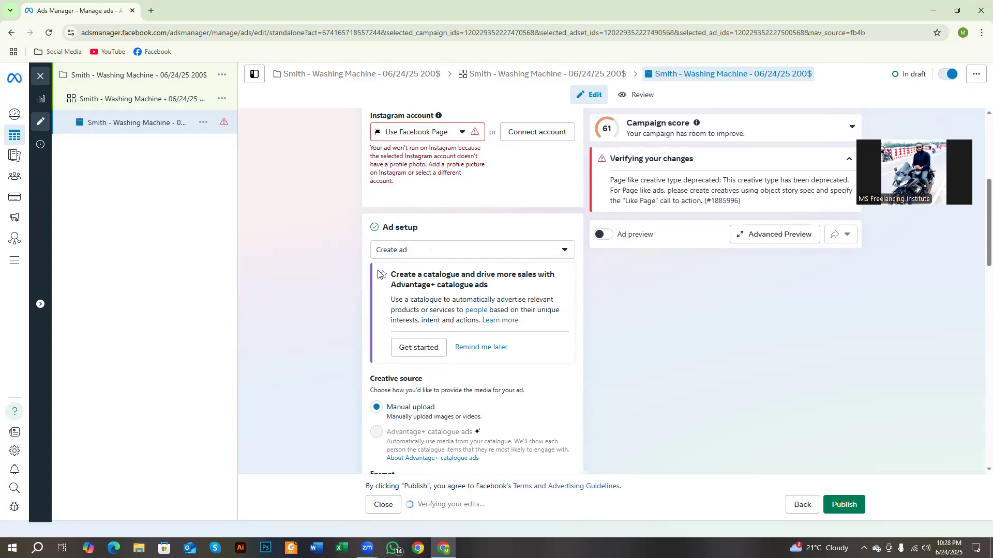
Step: Examine the creative source and format options in the ad setup
scroll(375, 274, "down", 3)
left_click_drag(368, 223, 524, 240)
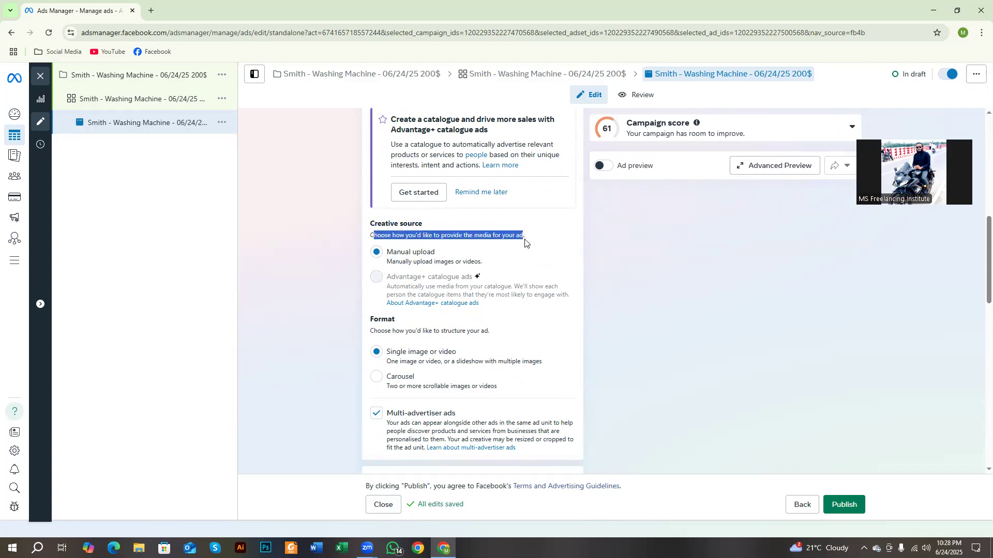
scroll(331, 310, "down", 1)
left_click(314, 311)
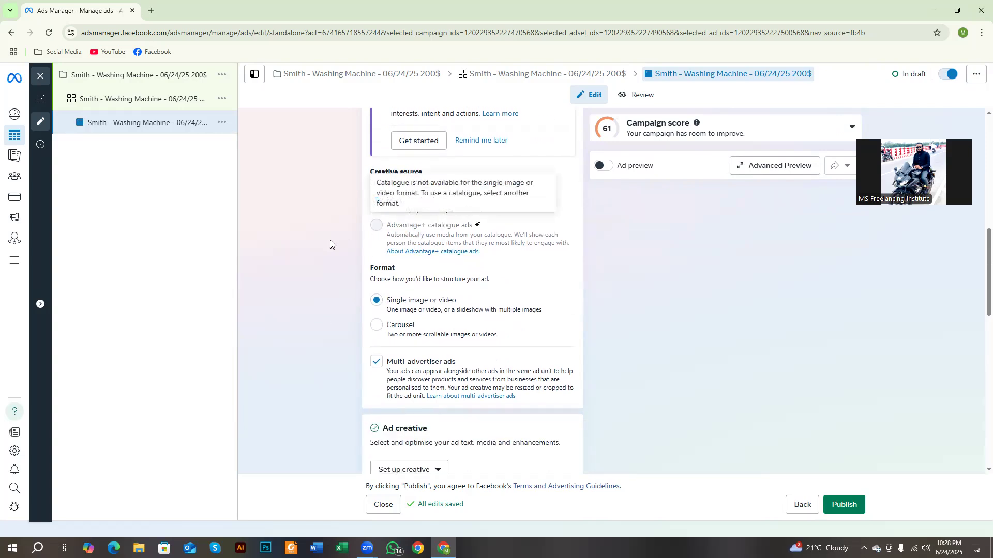
Step: Look over the ad setup choices, the format options and the multi-advertiser setting down to the ad creative section
mouse_move(411, 217)
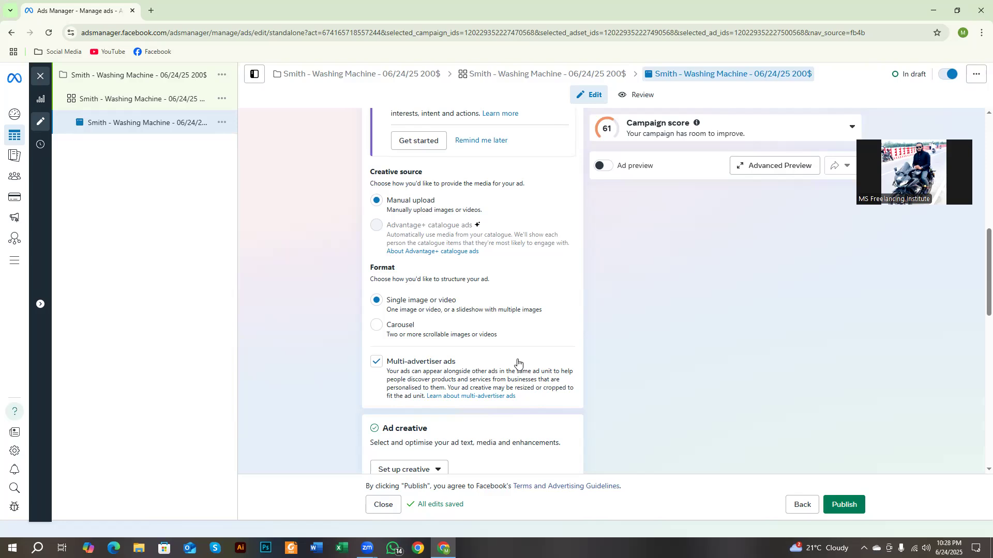
scroll(400, 263, "up", 3)
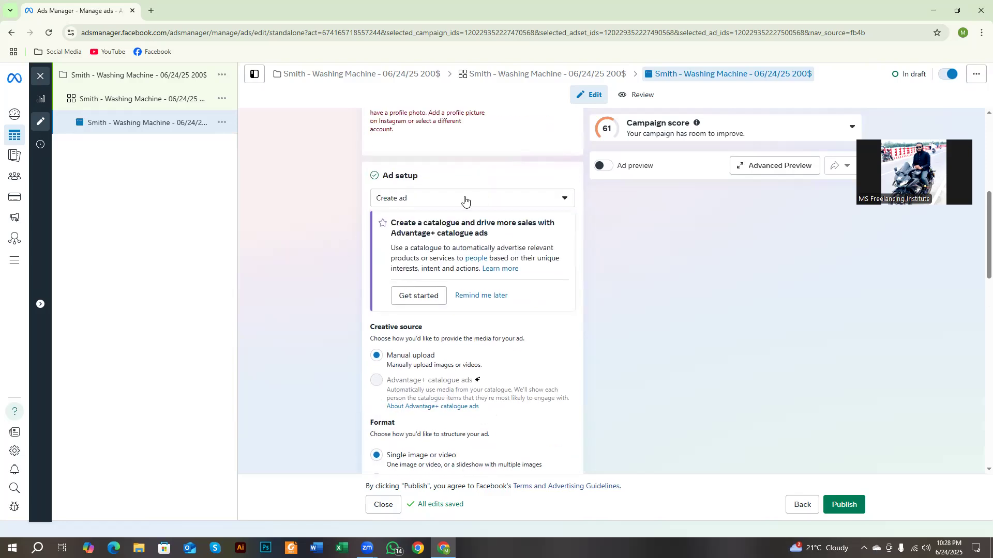
left_click(383, 199)
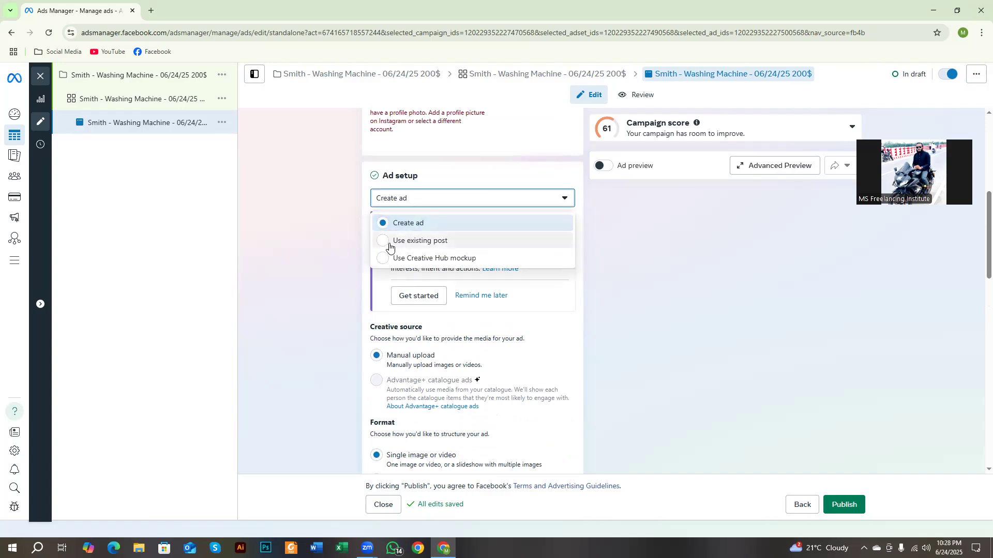
left_click(316, 289)
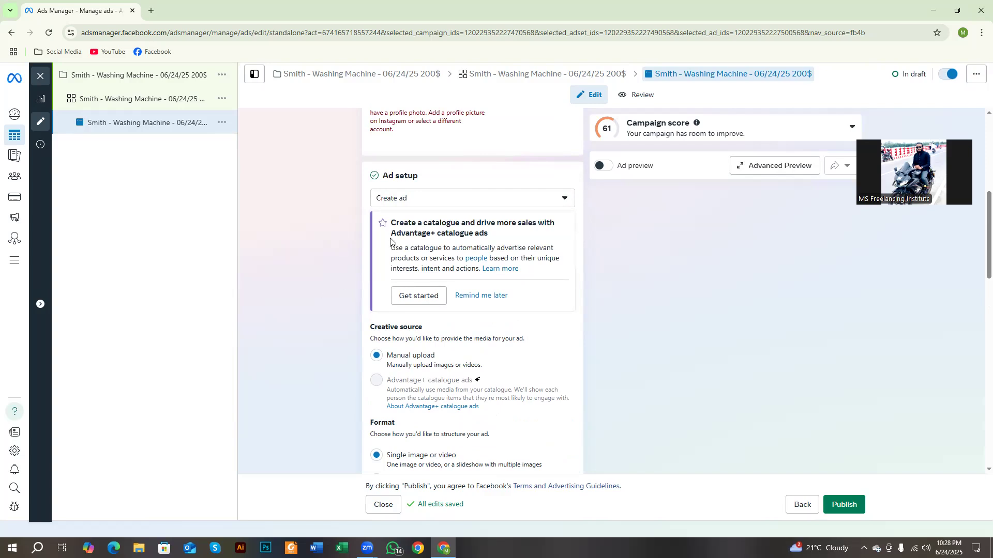
scroll(390, 240, "down", 3)
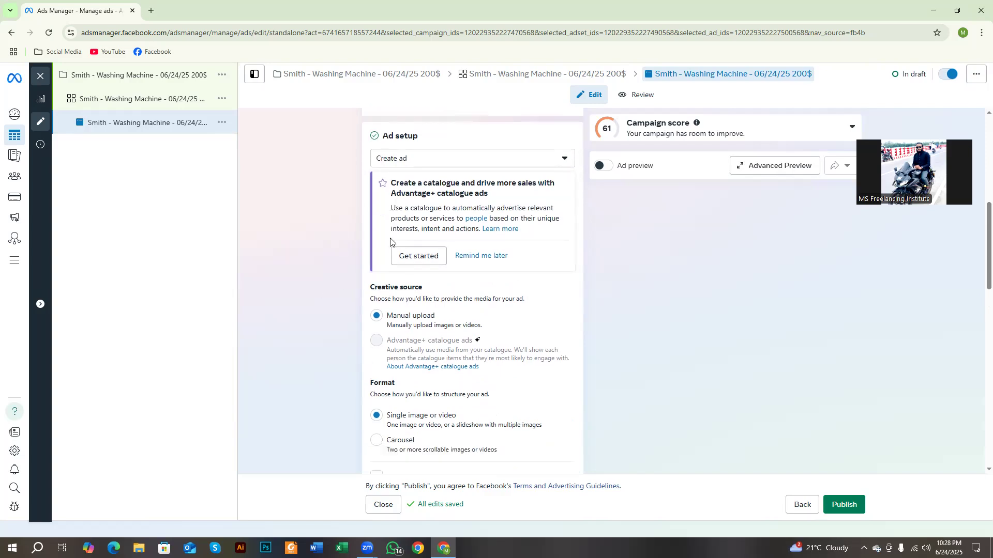
left_click_drag(373, 269, 387, 273)
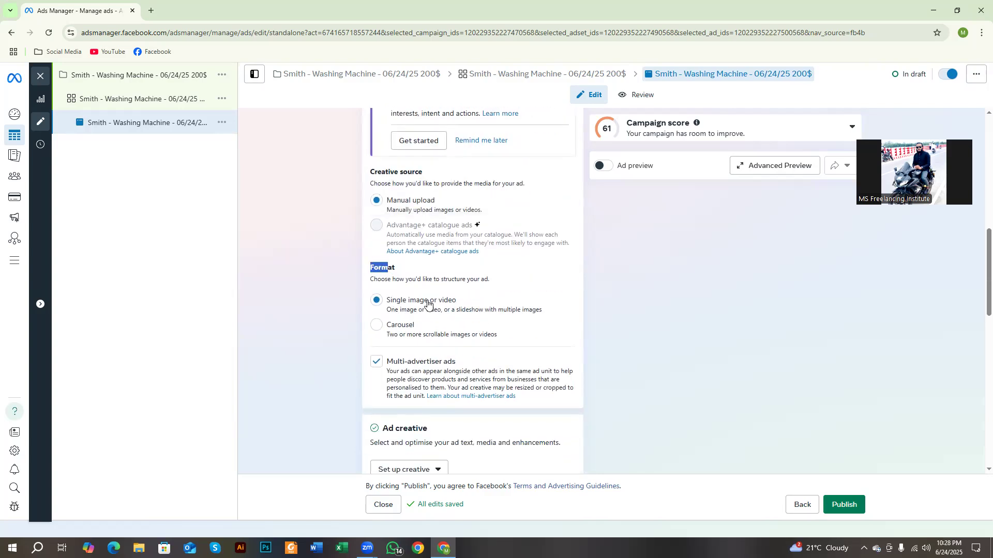
scroll(459, 309, "down", 1)
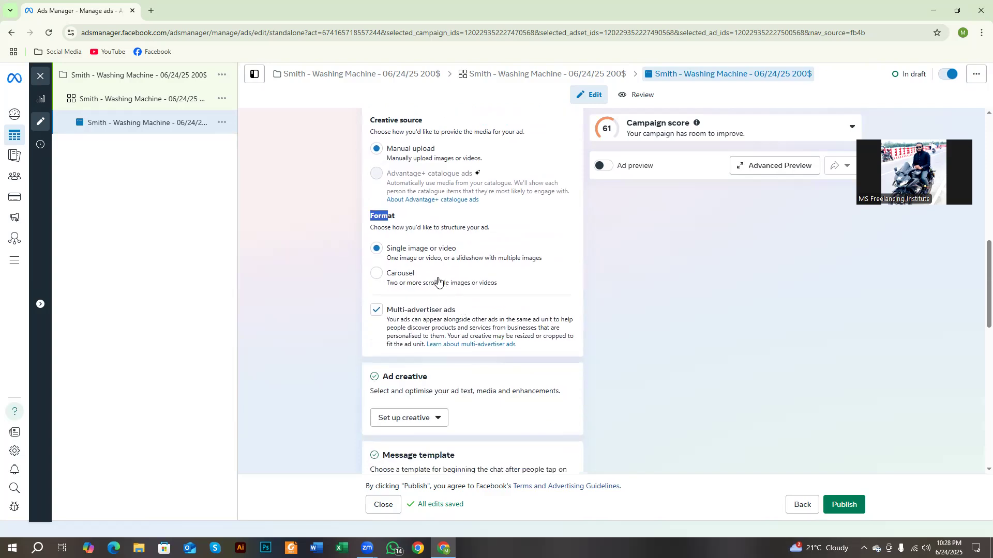
scroll(472, 280, "down", 2)
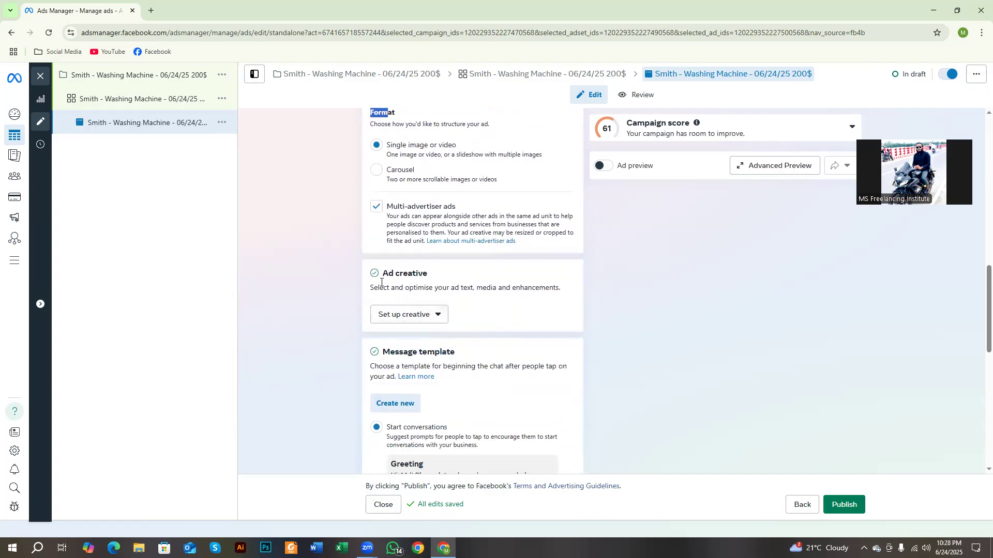
Step: Start setting up the ad creative as an image ad
left_click_drag(381, 276, 440, 284)
left_click(411, 315)
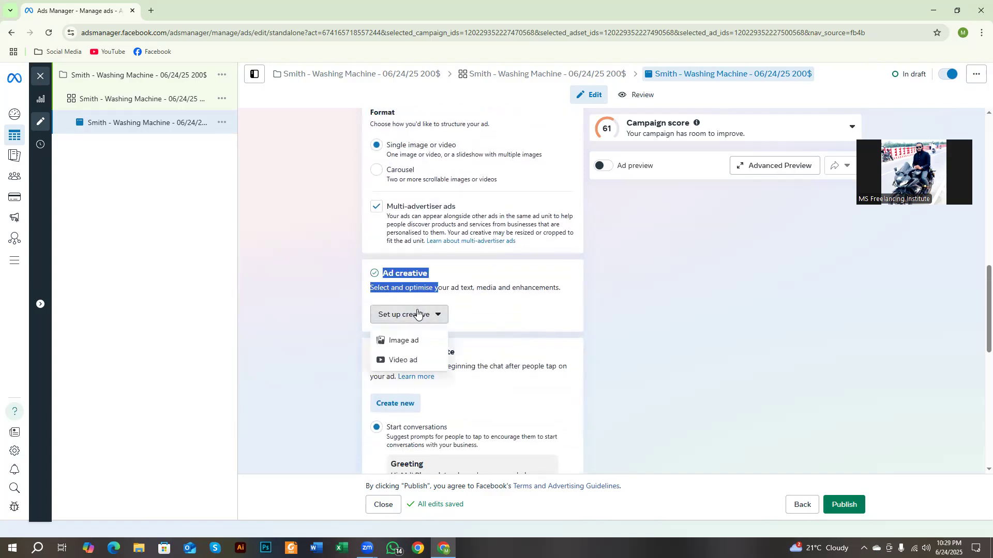
left_click(405, 341)
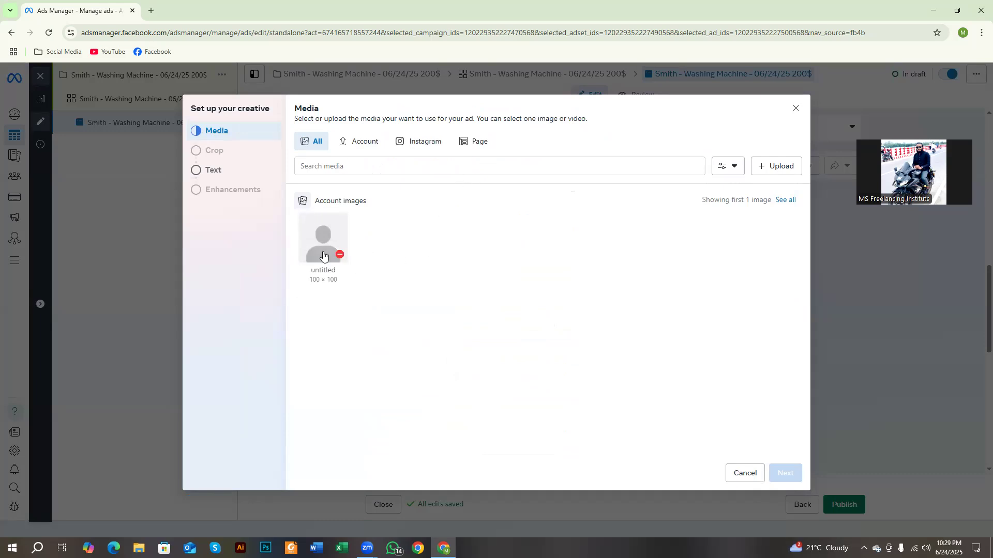
Step: Upload the square YouTube Promotion image from the Download Recent folder on the OUTCOURCING (G:) drive as the ad's media
left_click(767, 165)
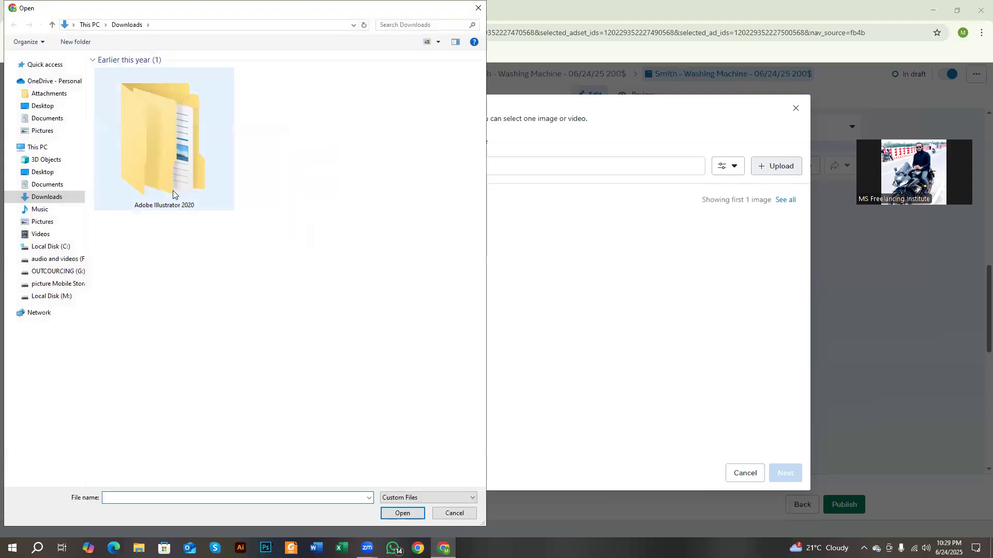
left_click(58, 272)
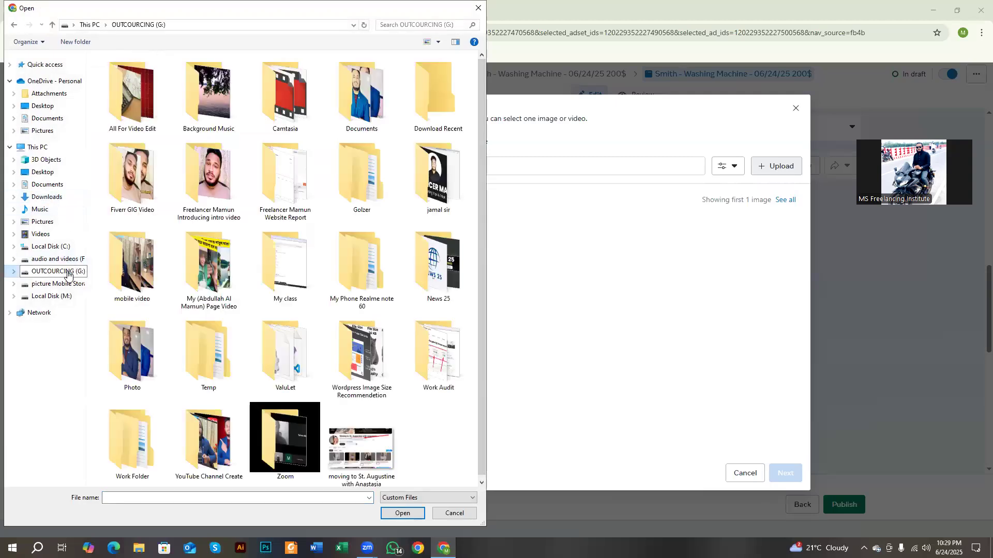
double_click(440, 129)
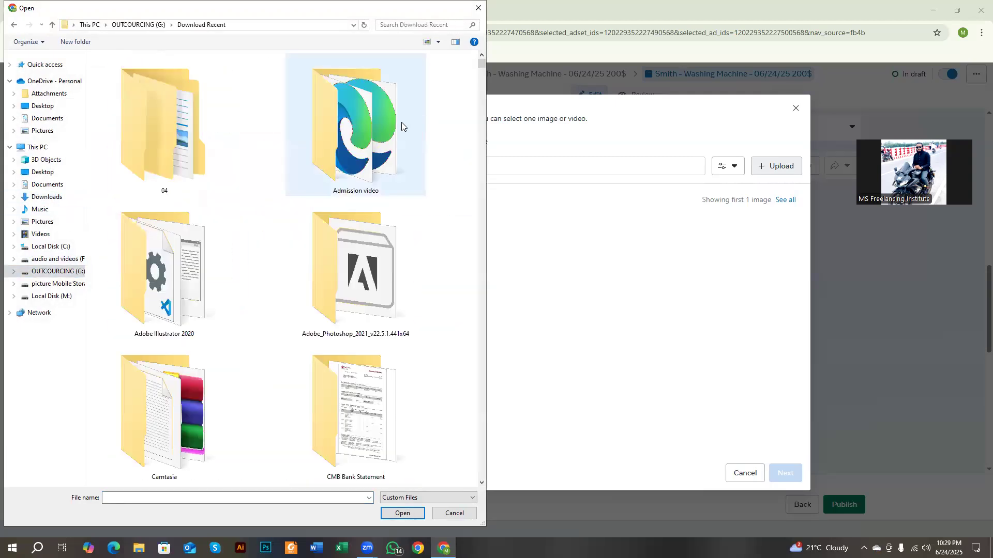
scroll(321, 207, "down", 5)
scroll(300, 235, "down", 3)
scroll(300, 234, "up", 3)
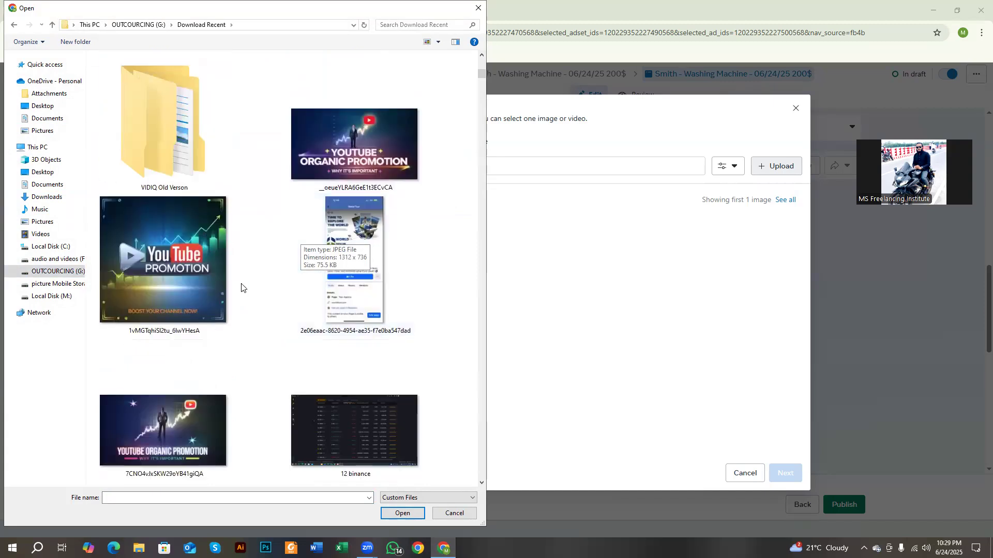
left_click(209, 297)
left_click(401, 513)
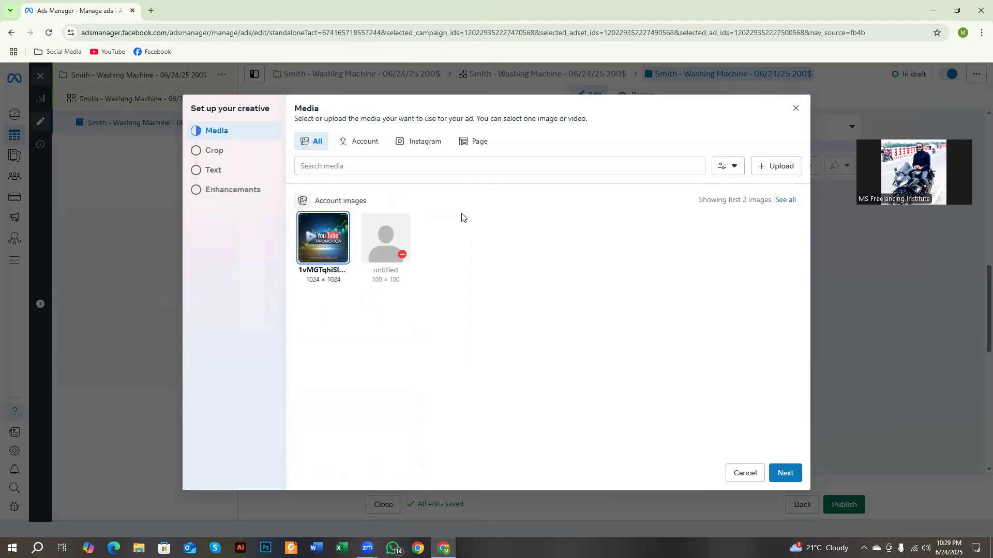
Step: Mark the account images and the Crop, Text and Enhancements stages with red rectangles on a screen capture, and discard the capture
key("Print")
left_click_drag(71, 64, 779, 557)
left_click(789, 499)
left_click_drag(302, 179, 398, 305)
mouse_move(189, 140)
left_mouse_down()
mouse_move(232, 161)
mouse_move(190, 162)
mouse_move(228, 181)
left_mouse_up()
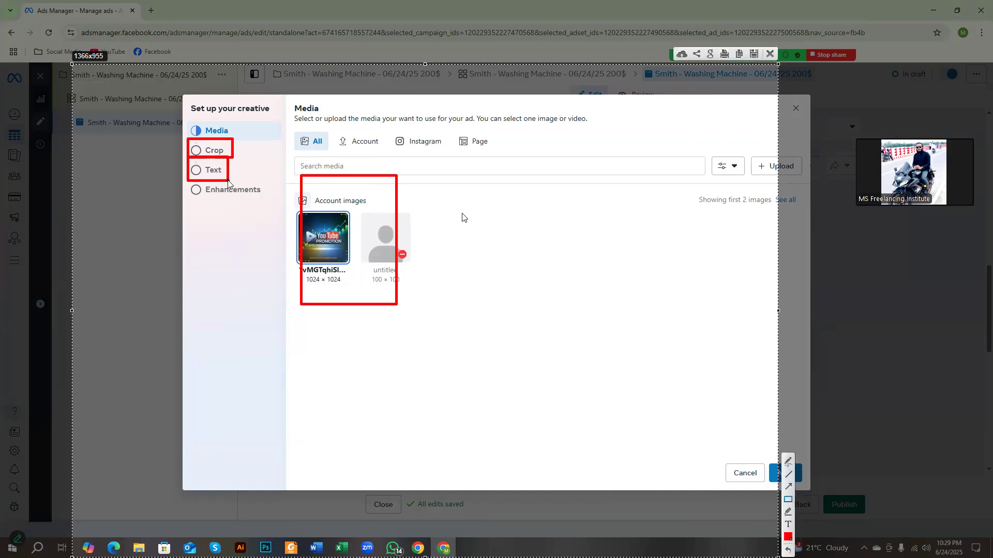
left_click_drag(188, 180, 265, 195)
right_click(265, 209)
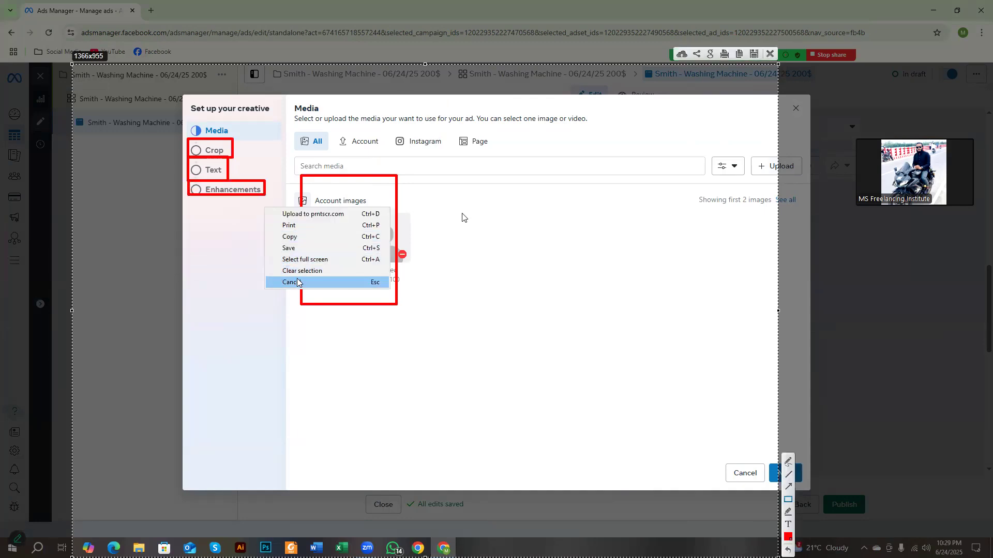
left_click(274, 284)
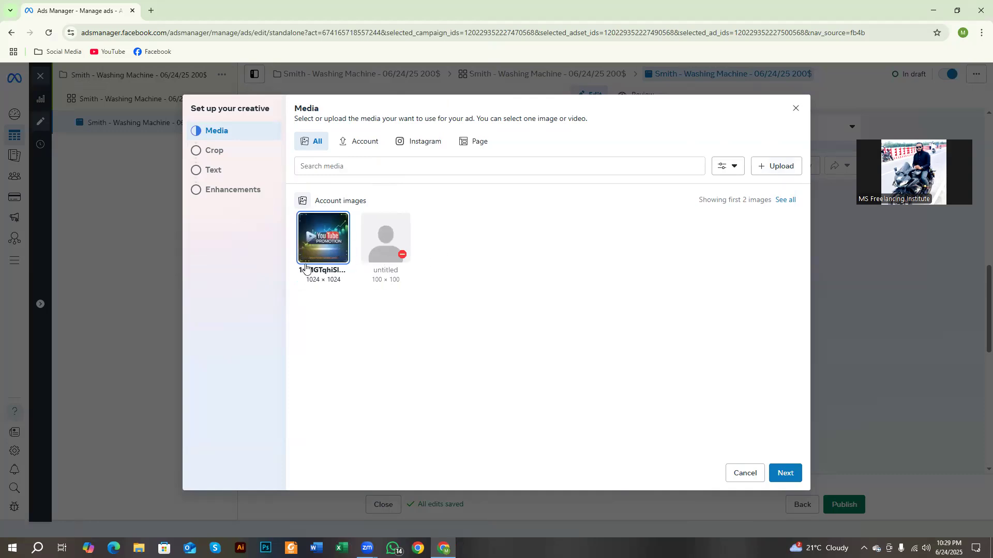
Step: Accept the uploaded image with its suggested placement crops and open the primary text for entry
left_click(794, 478)
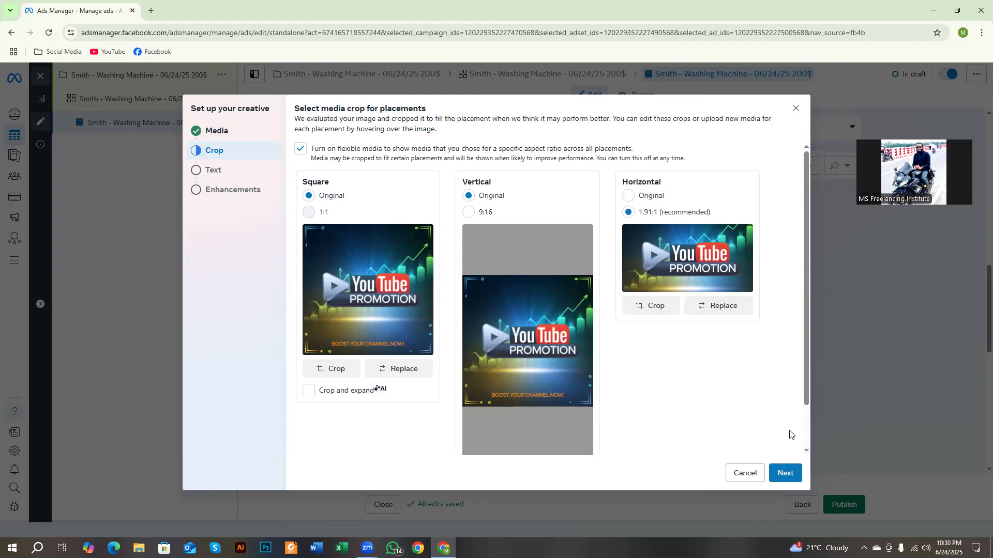
left_click(786, 475)
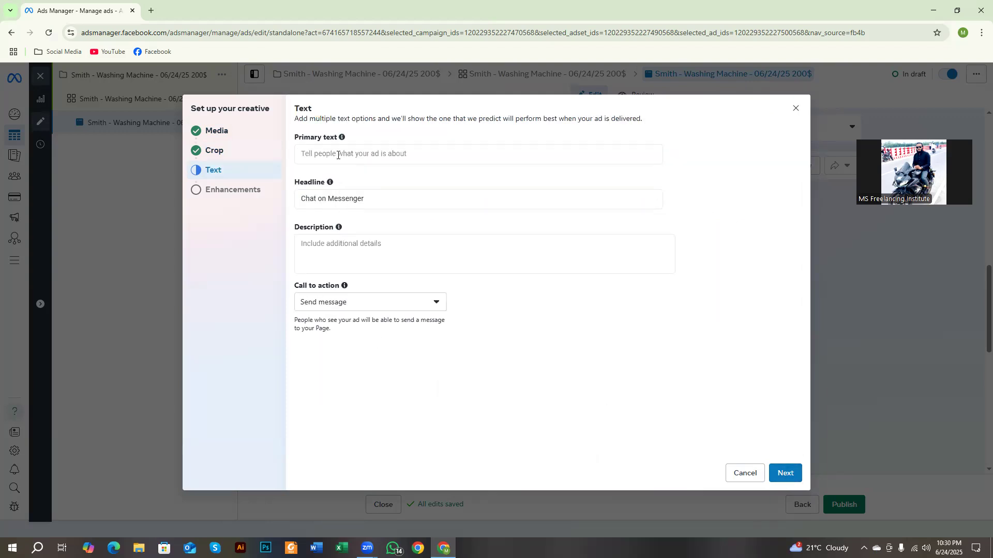
left_click(338, 155)
left_click_drag(303, 138, 364, 147)
left_click(360, 157)
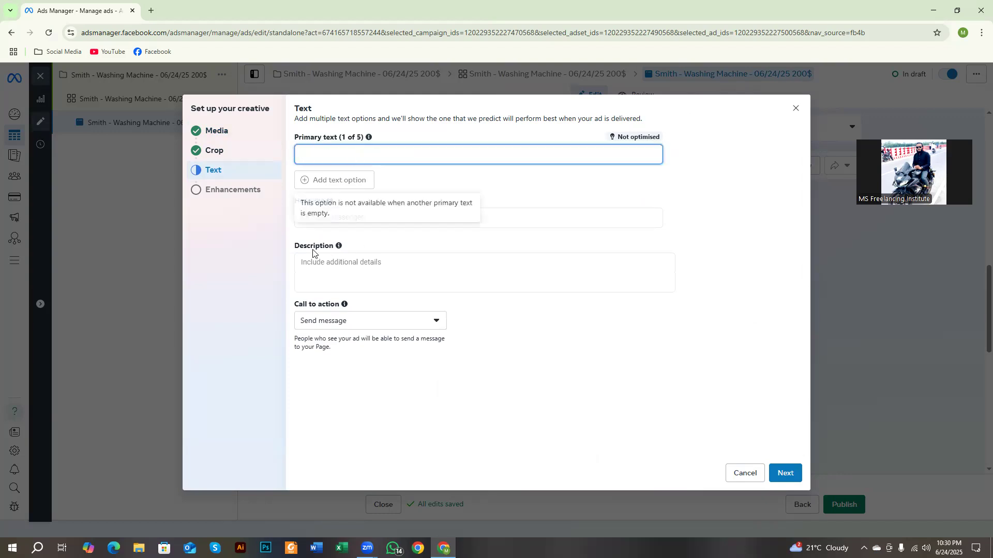
Step: Examine the headline and description fields of the ad text
left_click(305, 216)
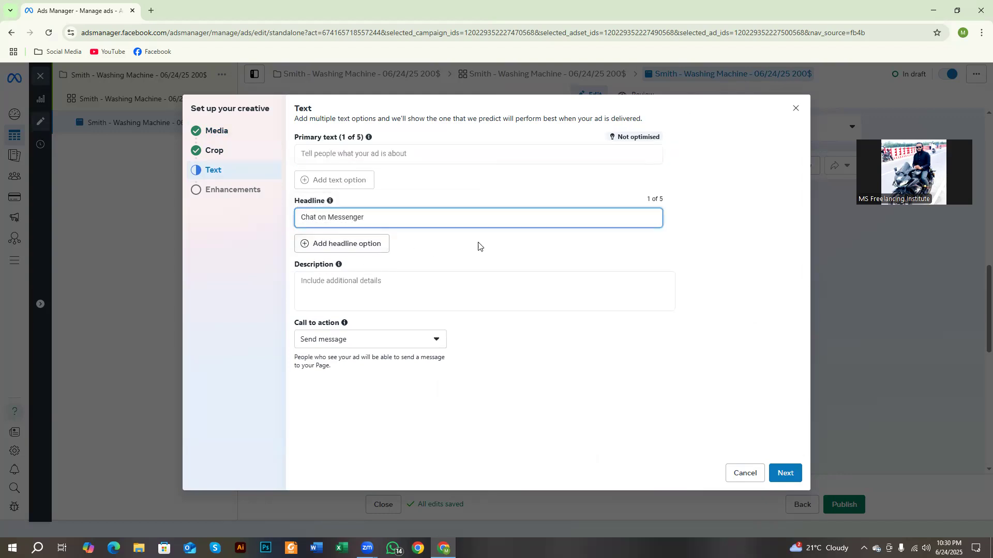
left_click(339, 277)
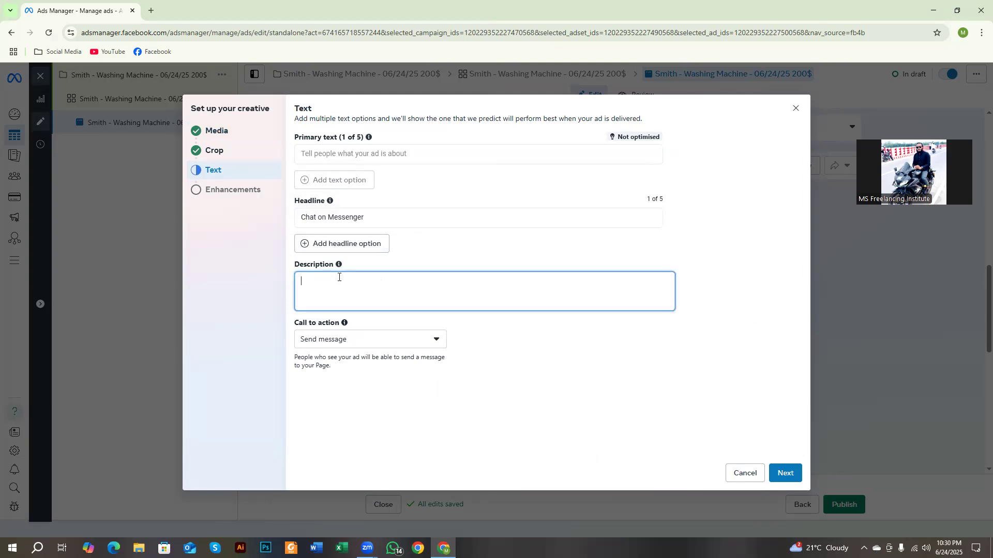
left_click(328, 219)
left_click(364, 217)
left_click_drag(365, 218, 298, 229)
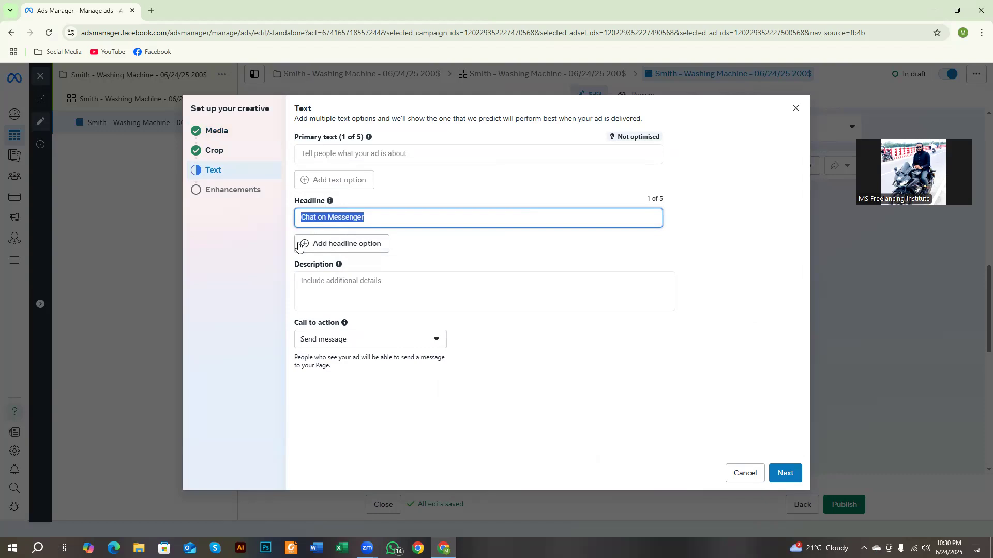
left_click(311, 281)
left_click_drag(302, 265, 331, 267)
left_click(339, 288)
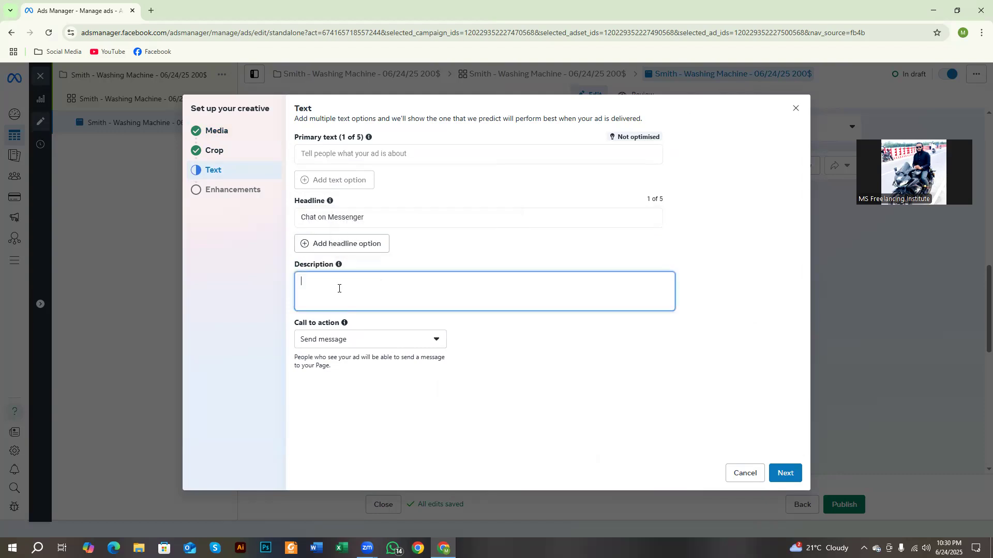
Step: Keep Send message as the call to action, leave the creative enhancements for review off, and finish the creative setup
left_click(324, 340)
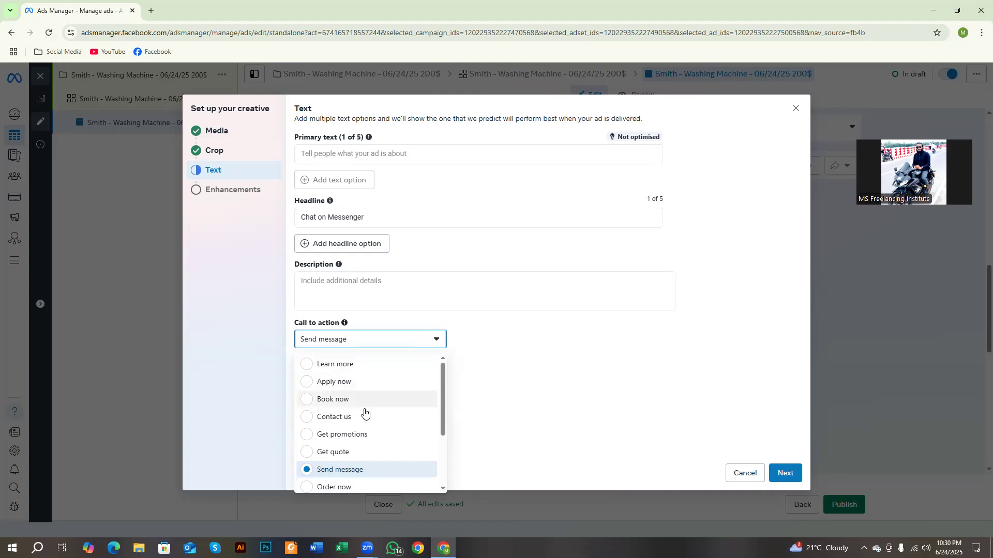
left_click(356, 472)
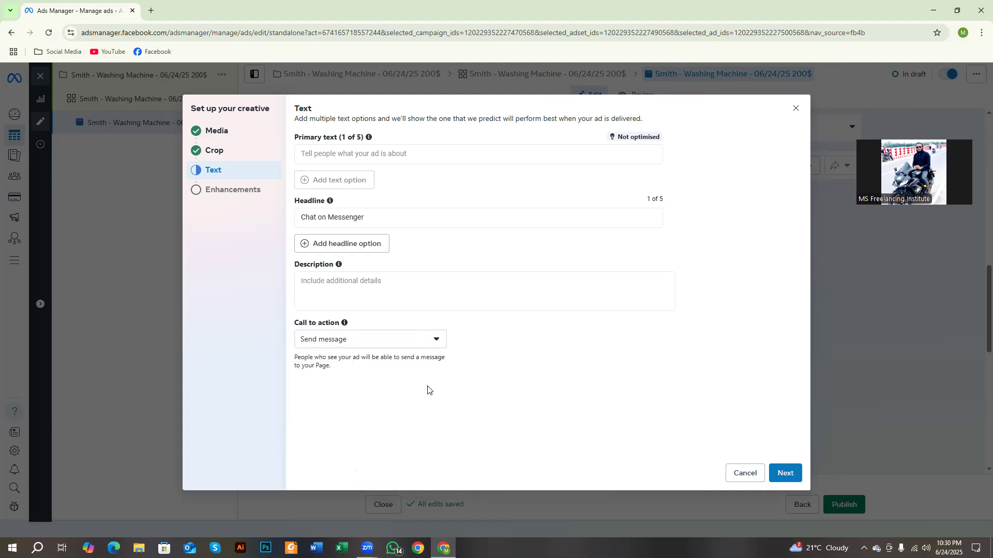
left_click(783, 475)
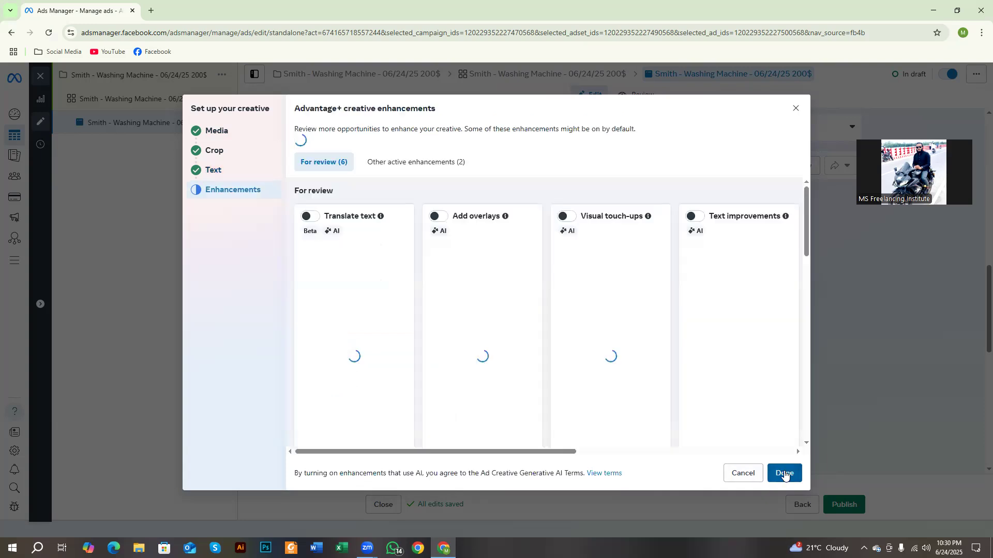
scroll(588, 296, "down", 1)
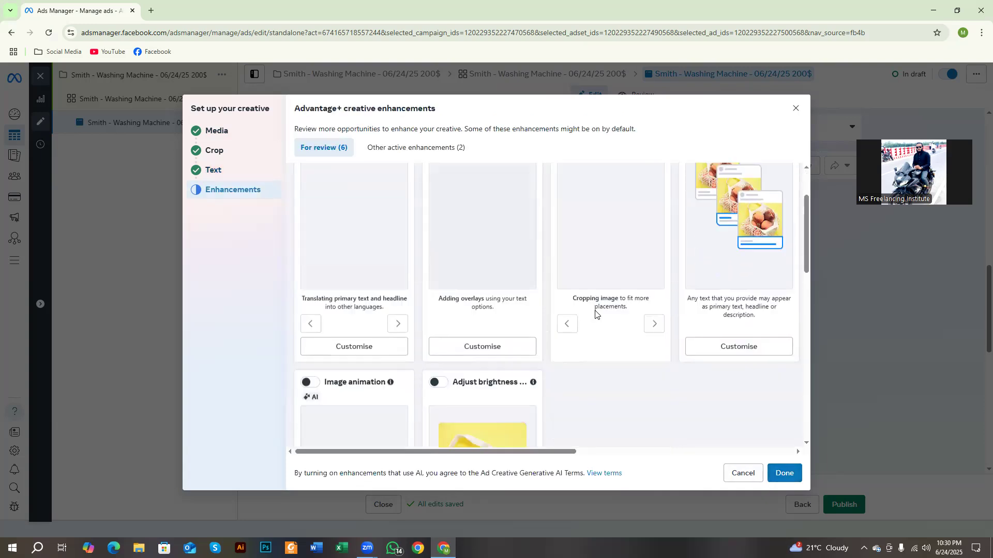
scroll(569, 409, "up", 3)
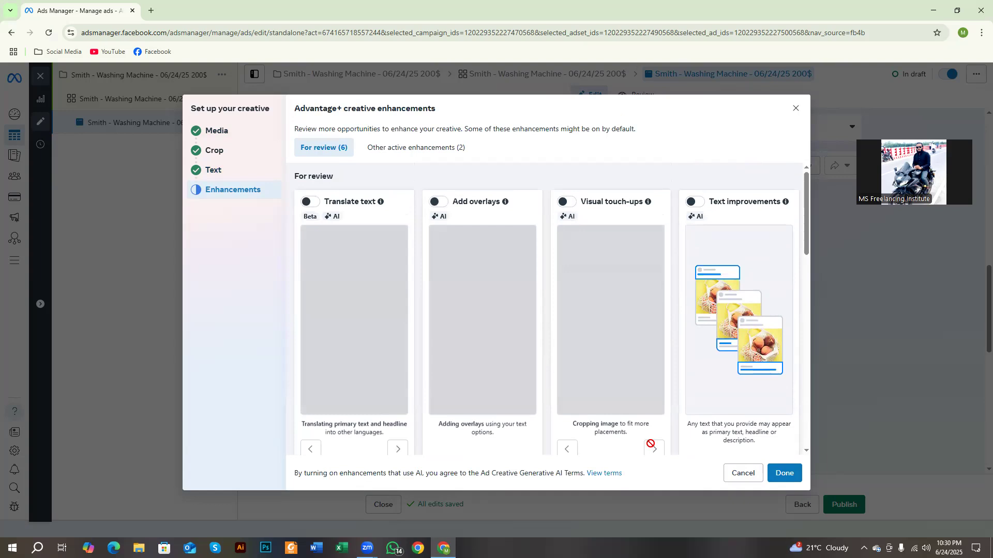
left_click(783, 475)
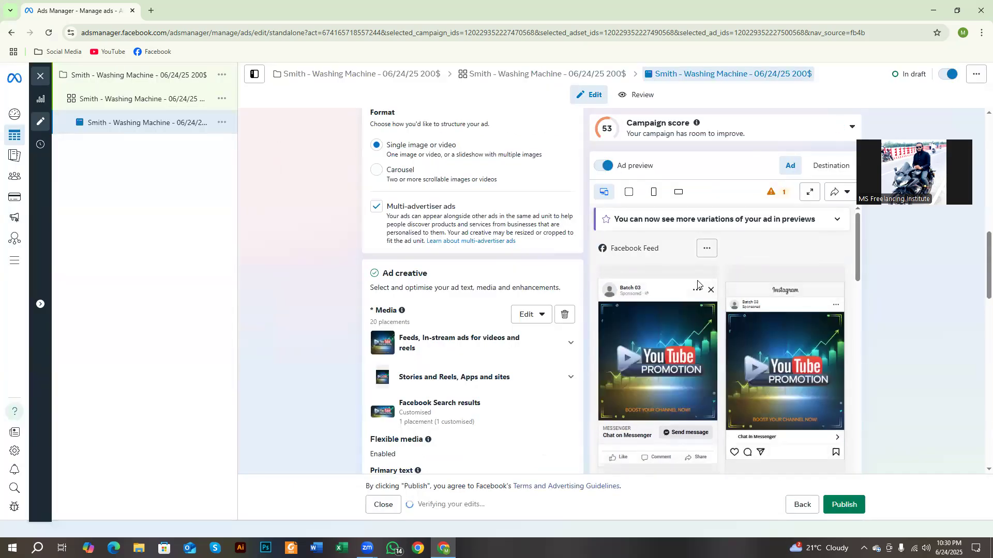
Step: Start a screen capture framing the ad creative section together with the Facebook and Instagram ad previews
scroll(676, 334, "down", 1)
key("Print")
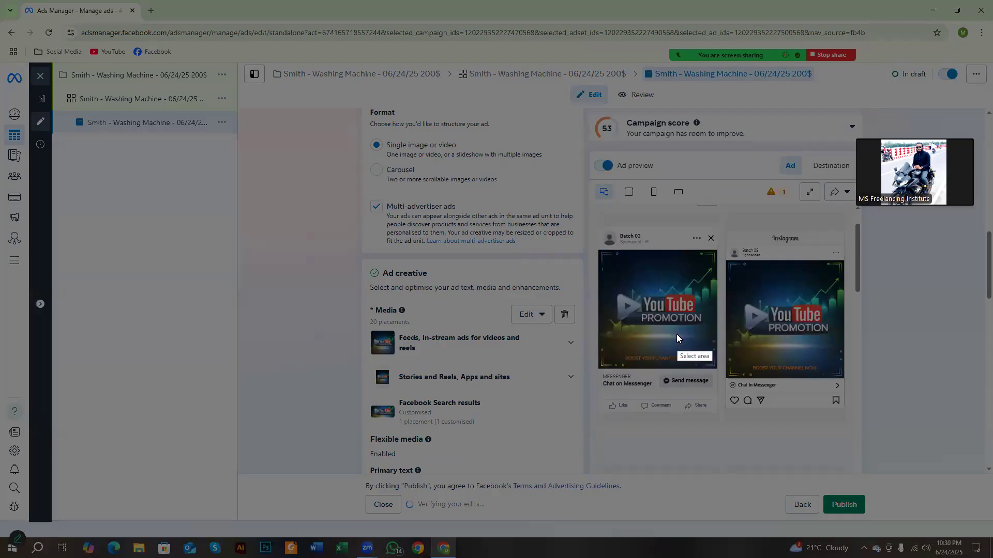
left_click_drag(602, 217, 799, 449)
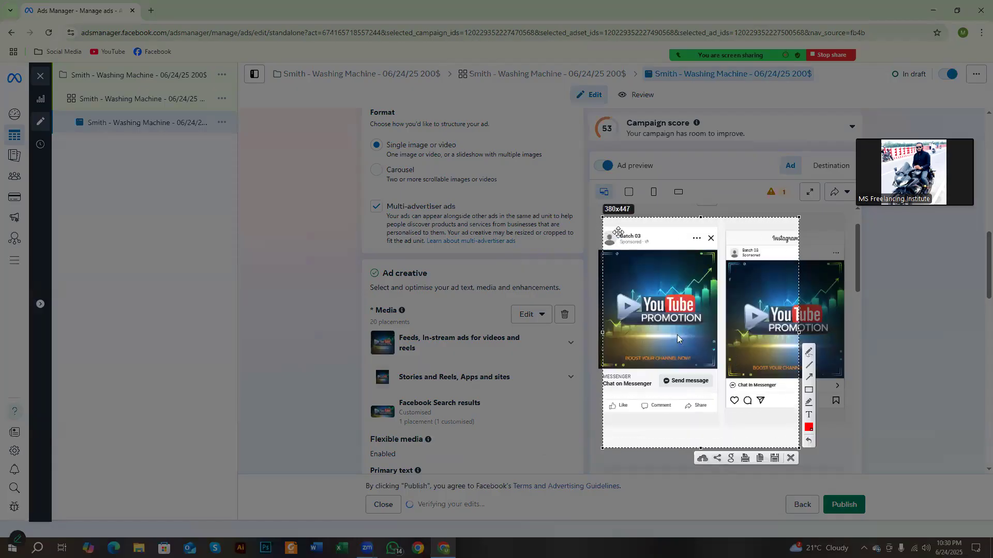
left_click_drag(601, 448, 263, 509)
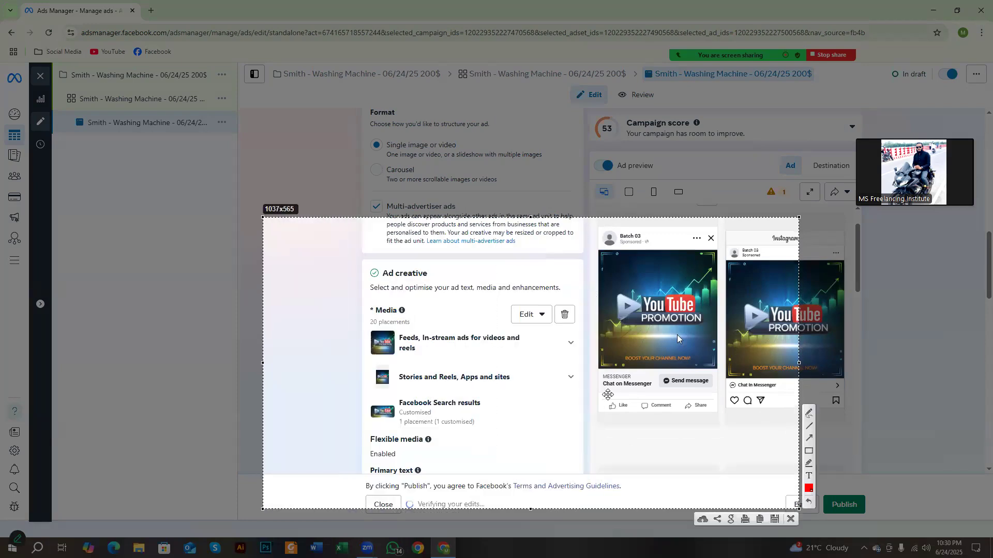
left_click_drag(796, 218, 945, 134)
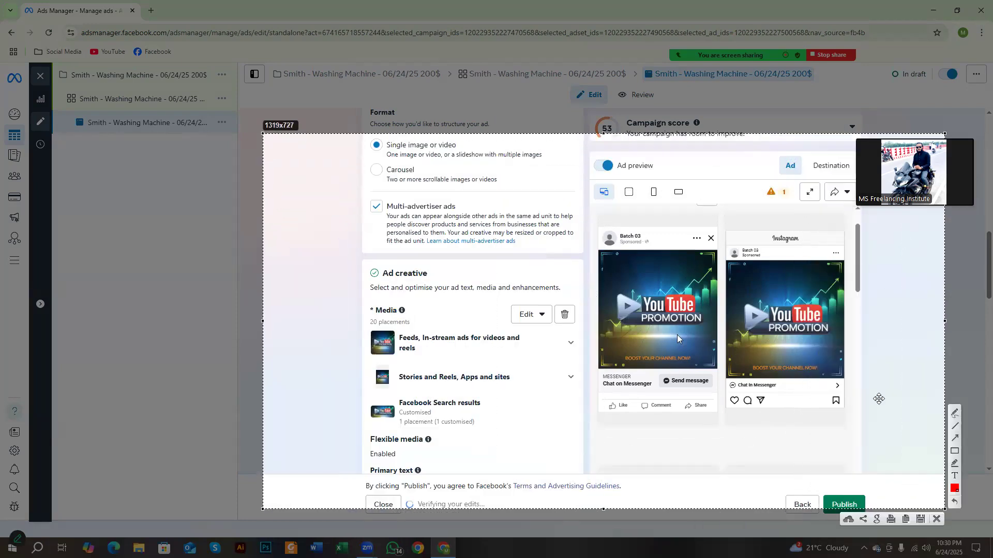
Step: Outline in red the Facebook preview's page name, text area, image, Send message button and Like, Comment and Share options
left_click_drag(598, 223, 661, 251)
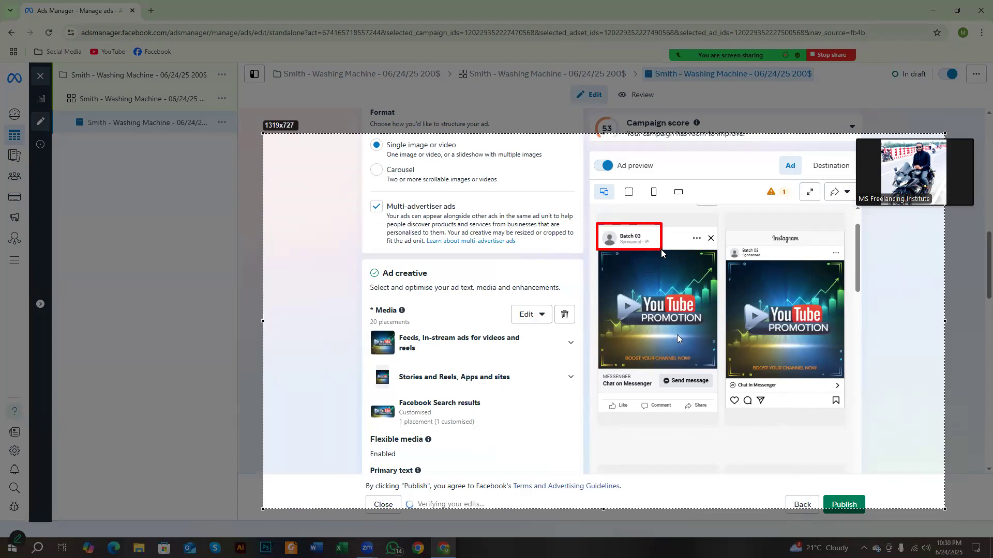
left_click_drag(616, 241, 706, 255)
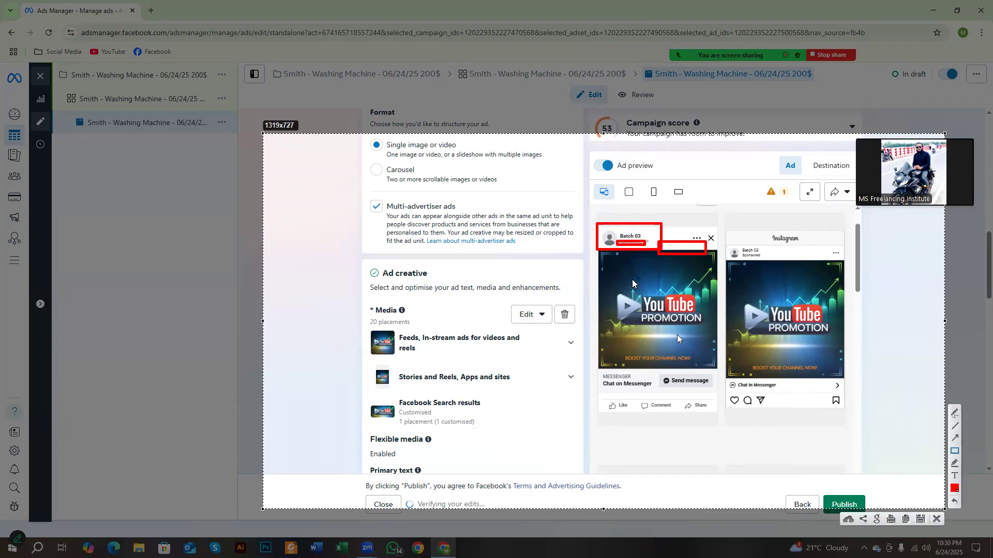
mouse_move(599, 256)
left_mouse_down()
mouse_move(662, 294)
mouse_move(702, 345)
left_mouse_up()
left_click_drag(657, 370, 719, 386)
left_click_drag(602, 400, 630, 429)
left_click_drag(644, 392, 656, 420)
left_click_drag(687, 388, 718, 422)
Step: Outline in red the Instagram preview's header, ad image and reaction icons, and discard the screen capture
left_click_drag(760, 224, 813, 258)
mouse_move(729, 392)
left_mouse_down()
mouse_move(742, 416)
mouse_move(775, 418)
left_mouse_up()
left_click_drag(733, 227, 816, 389)
right_click(511, 411)
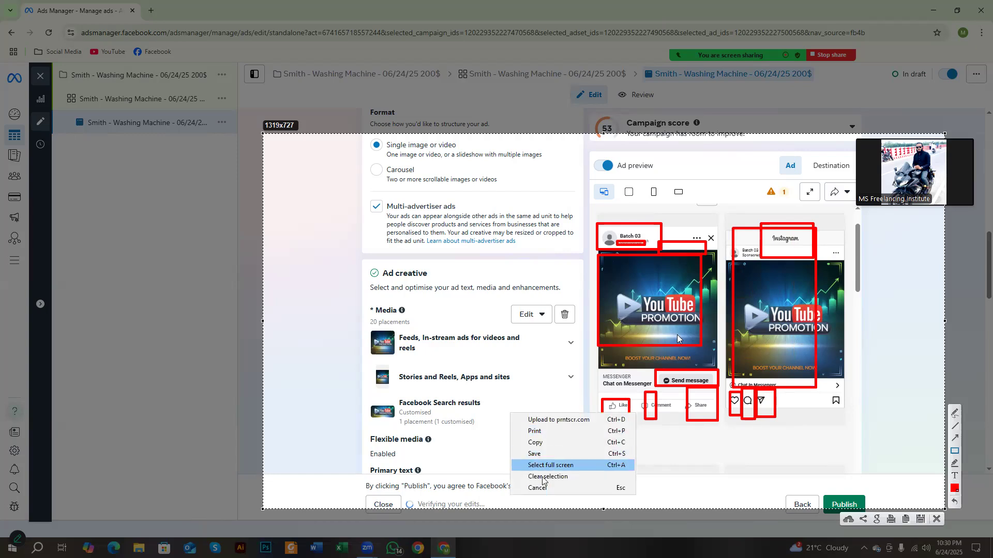
left_click(543, 487)
Step: Examine the ad's call to action, message template and tracking sections, keeping Send message as the call to action
scroll(414, 331, "down", 6)
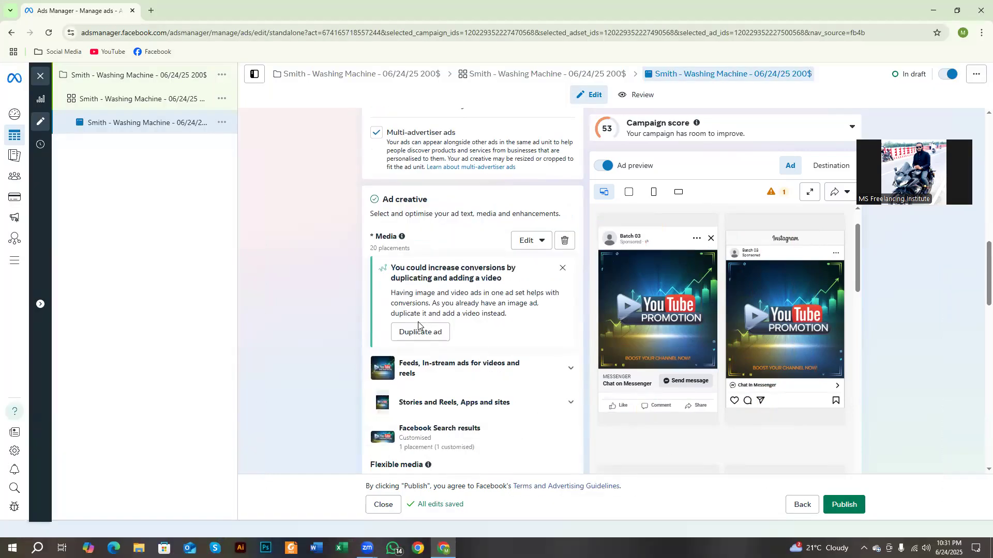
scroll(393, 290, "down", 6)
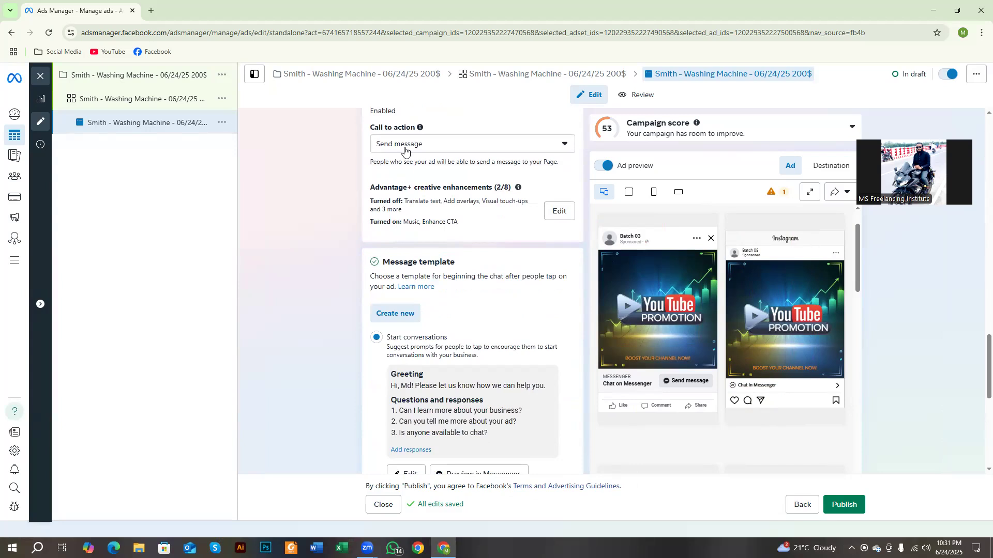
left_click(404, 151)
left_click(357, 243)
scroll(357, 243, "down", 2)
left_click_drag(383, 159, 475, 162)
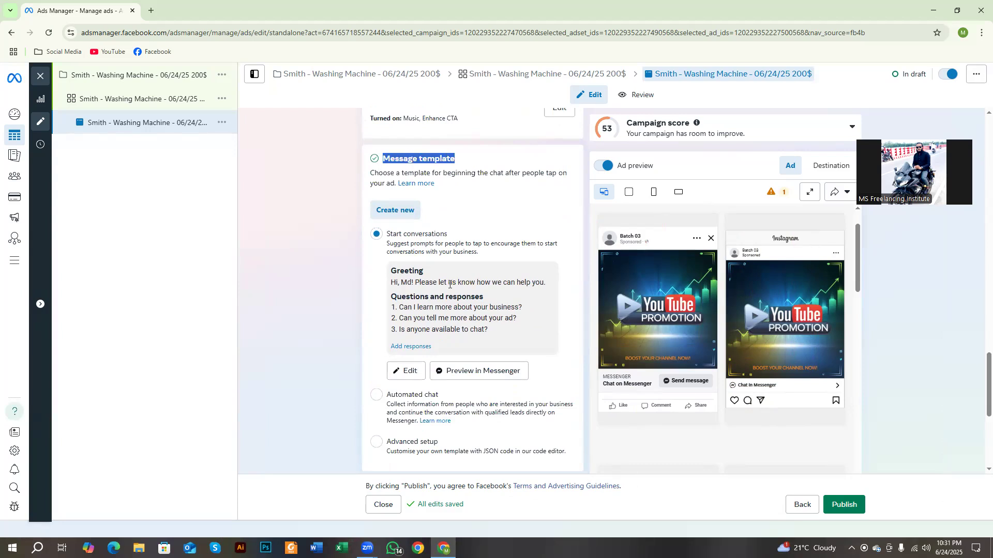
scroll(448, 284, "up", 6)
scroll(448, 284, "down", 10)
scroll(449, 284, "down", 1)
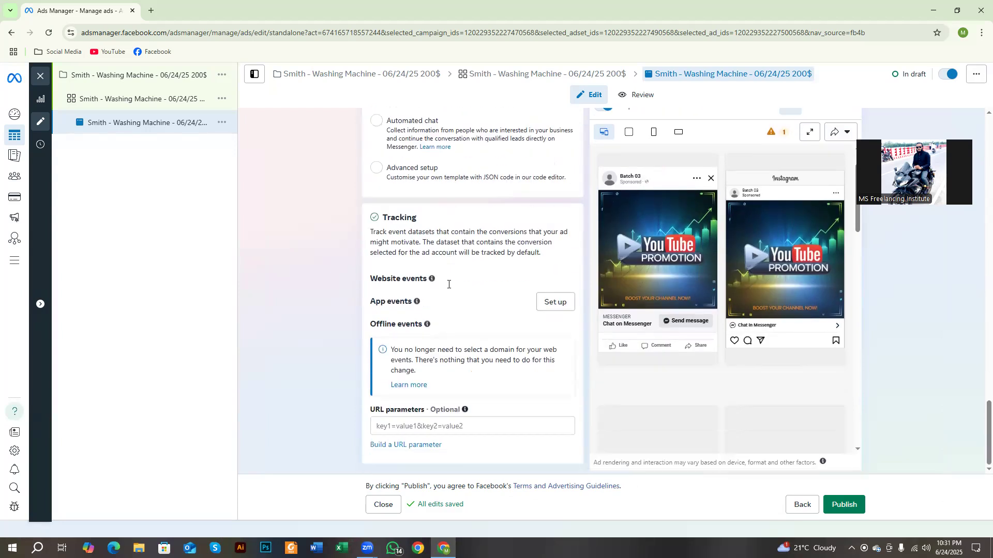
scroll(369, 292, "up", 8)
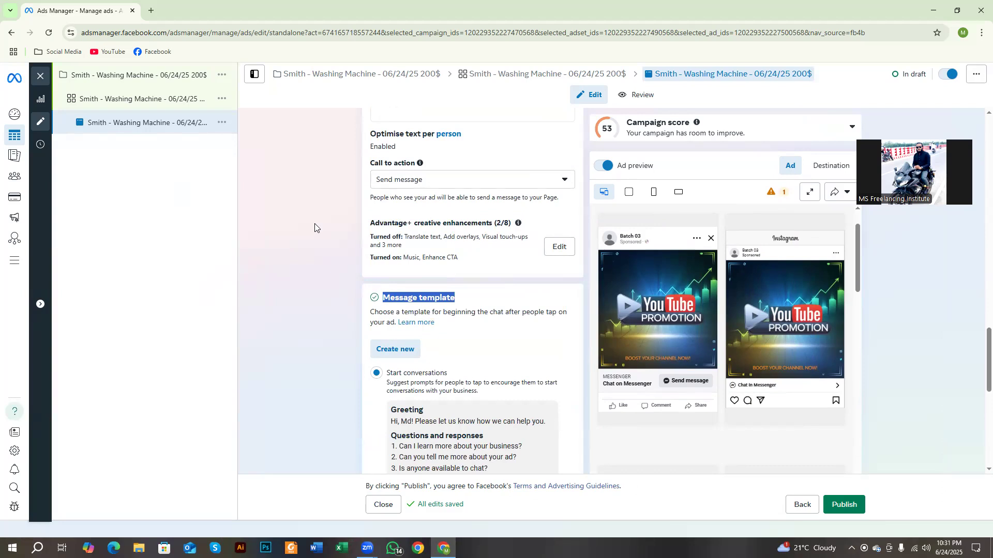
scroll(359, 319, "up", 4)
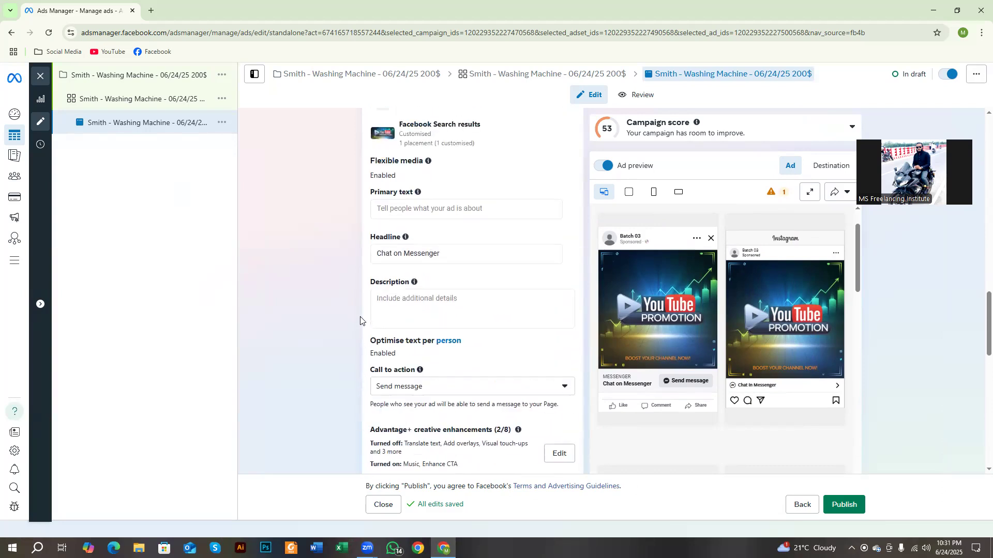
scroll(509, 363, "up", 2)
scroll(509, 363, "down", 2)
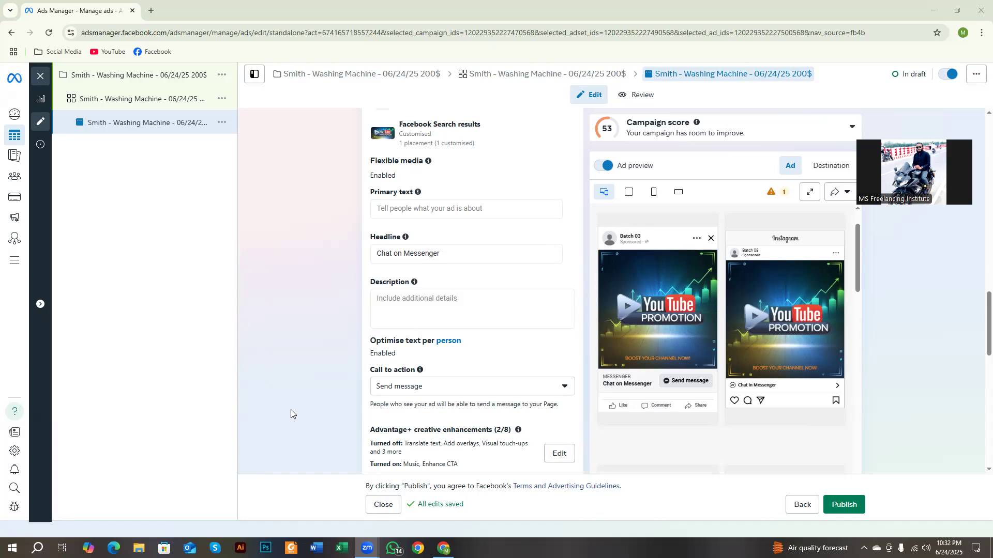
scroll(291, 410, "up", 1)
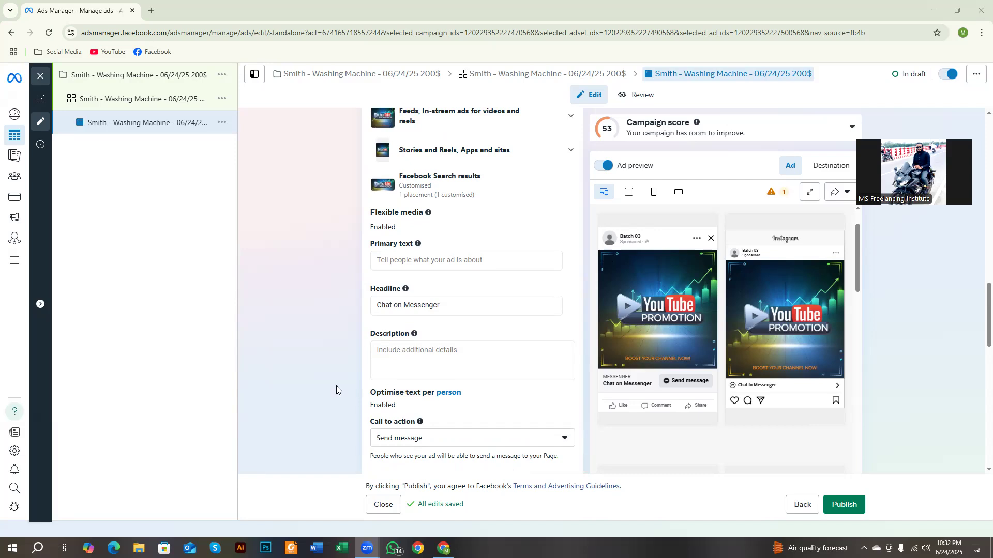
scroll(336, 386, "down", 1)
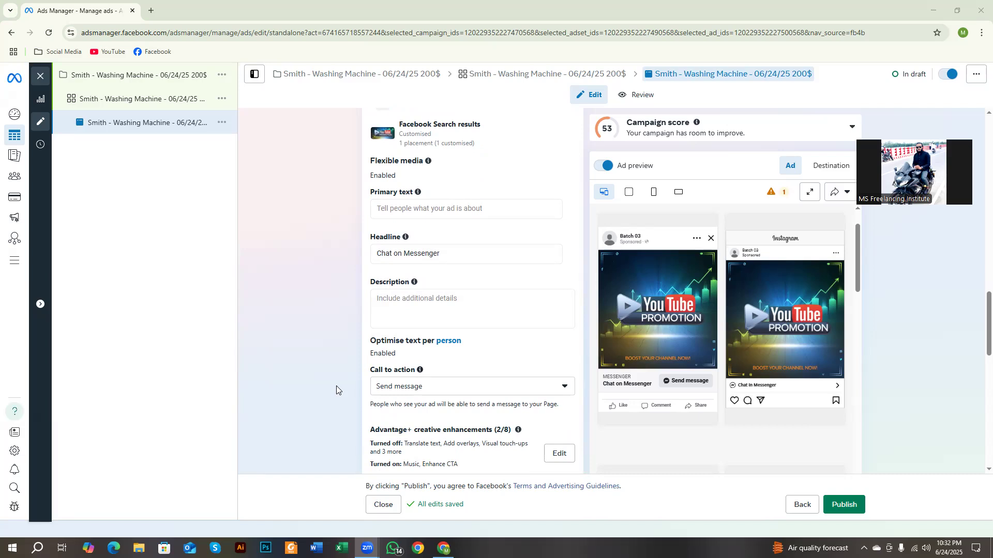
scroll(337, 385, "up", 1)
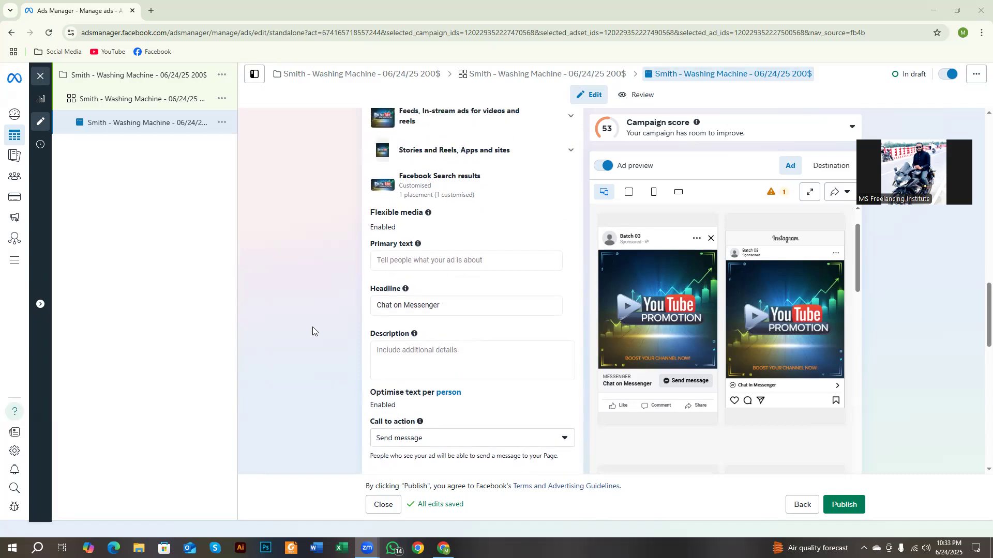
Step: Examine the Start conversations message template with its greeting and suggested questions, and the tracking settings of the ad
scroll(425, 394, "down", 5)
scroll(425, 394, "down", 1)
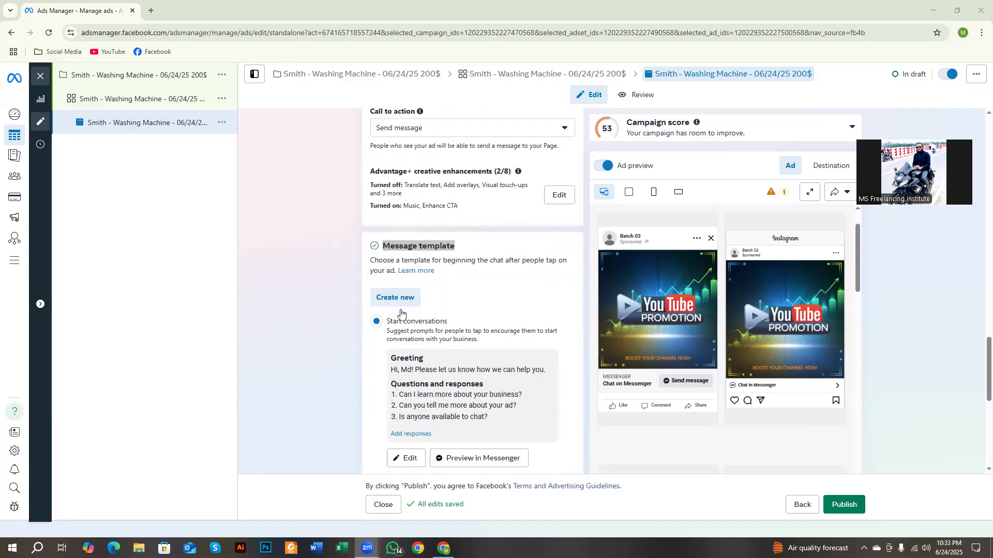
left_click_drag(403, 245, 477, 253)
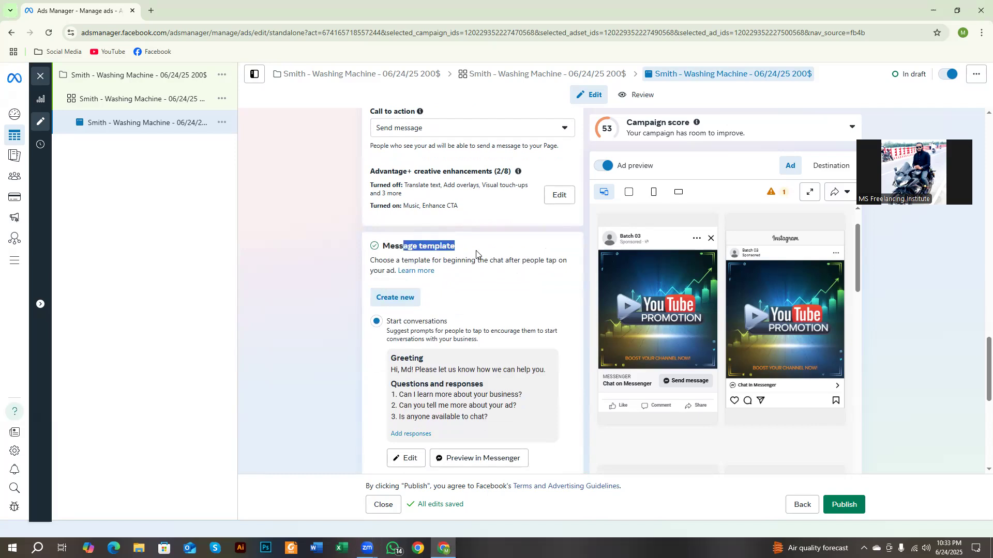
scroll(475, 256, "down", 5)
scroll(455, 315, "up", 3)
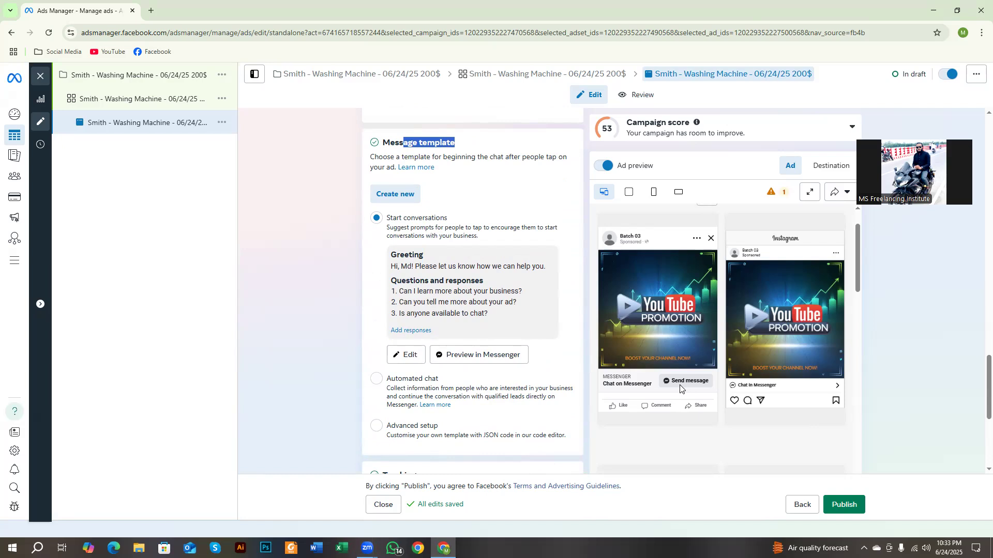
left_click_drag(406, 219, 457, 303)
left_click(350, 323)
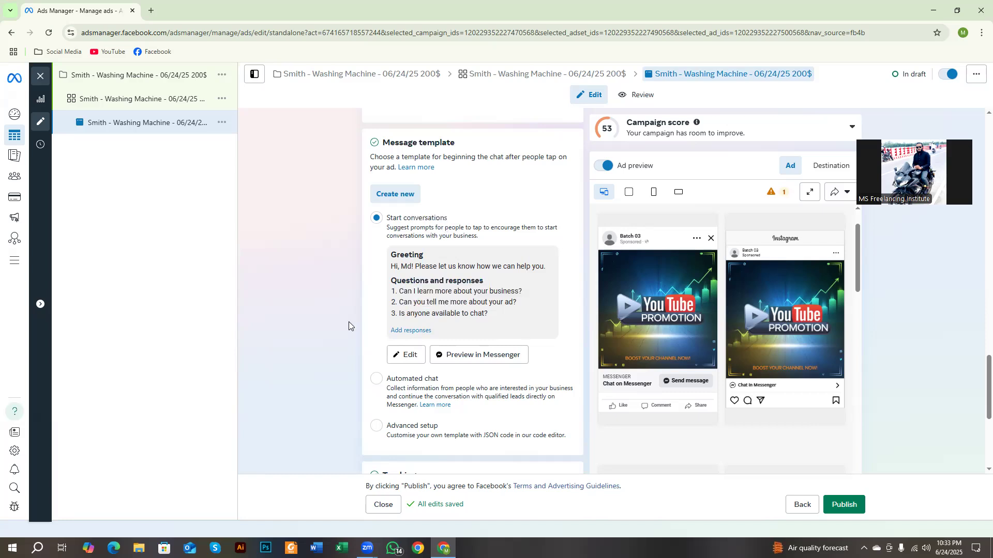
scroll(375, 362, "down", 5)
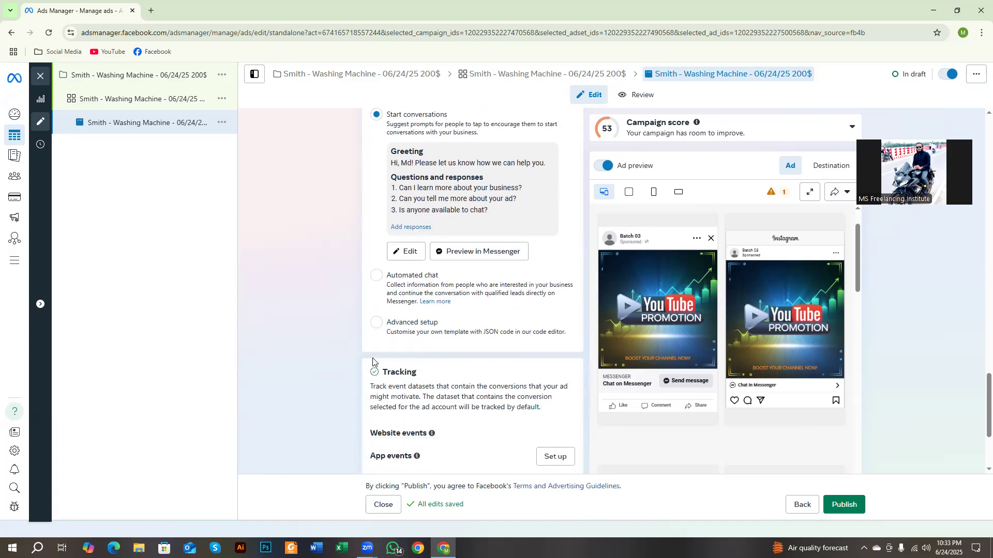
scroll(385, 329, "down", 1)
left_click(269, 298)
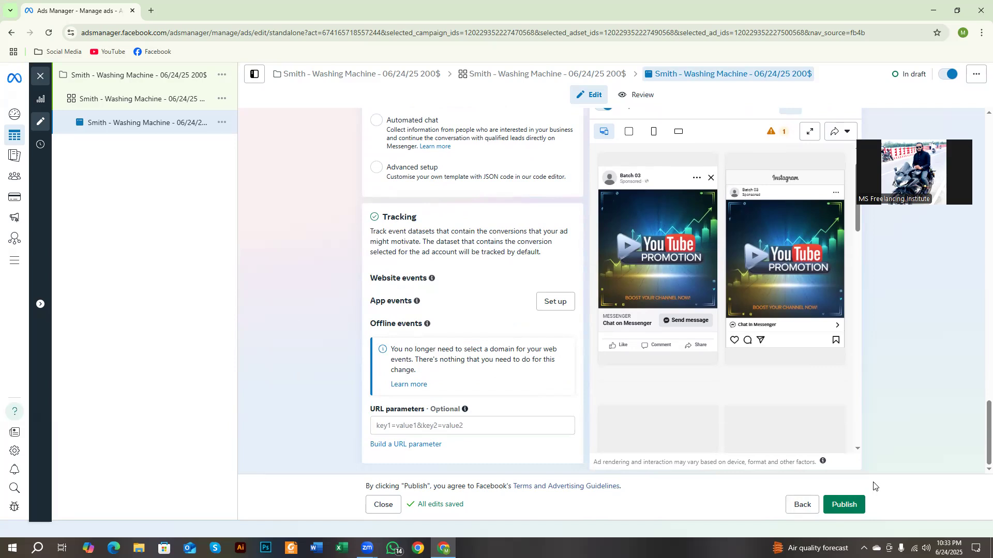
Step: Try to publish the draft washing machine campaign, confirming the publishing of the draft items
left_click(863, 511)
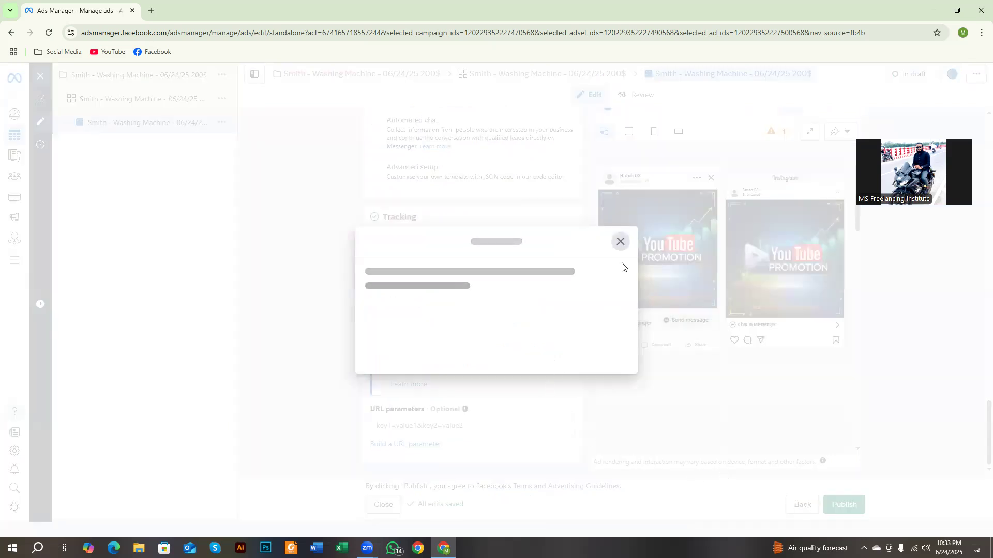
left_click(620, 242)
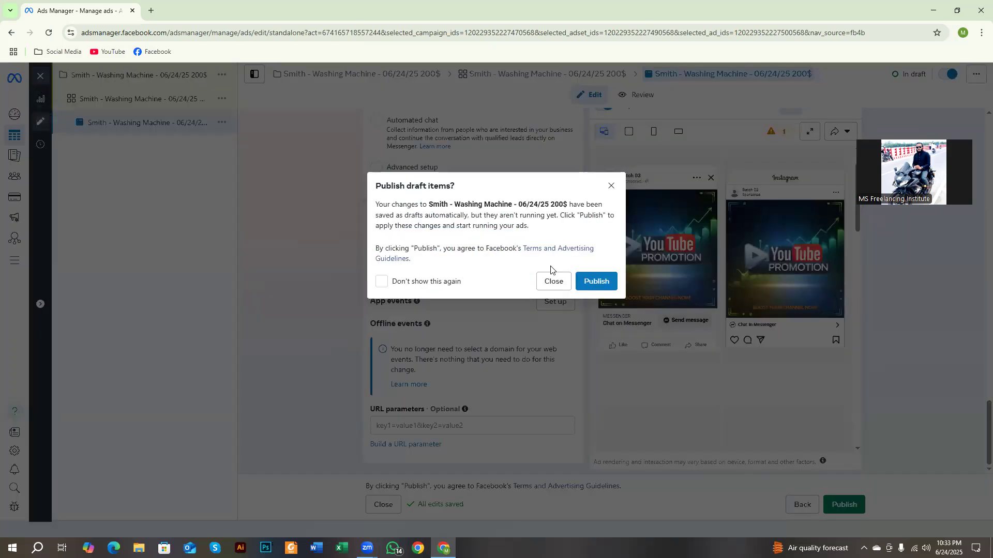
left_click(585, 281)
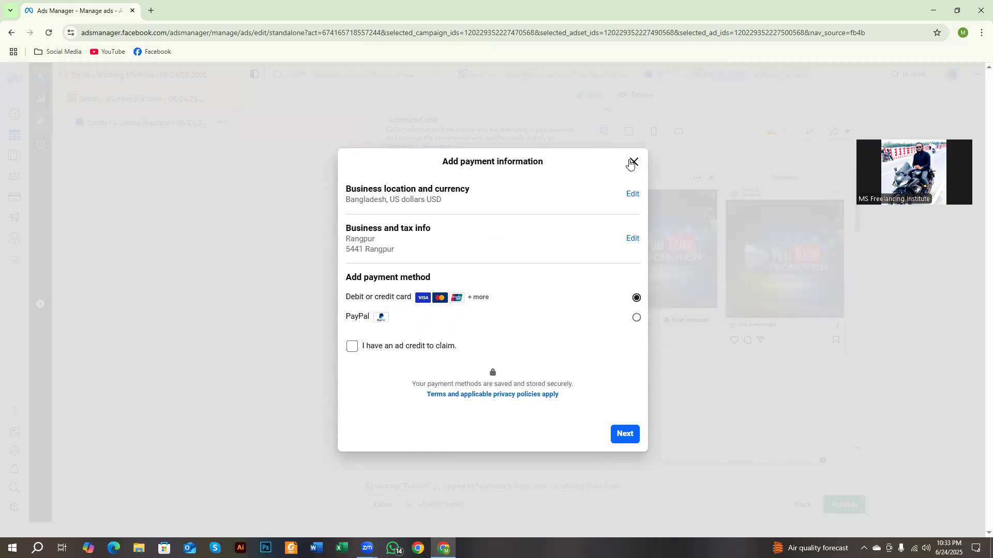
Step: Search Google for facebook in a new browser tab
left_click(151, 10)
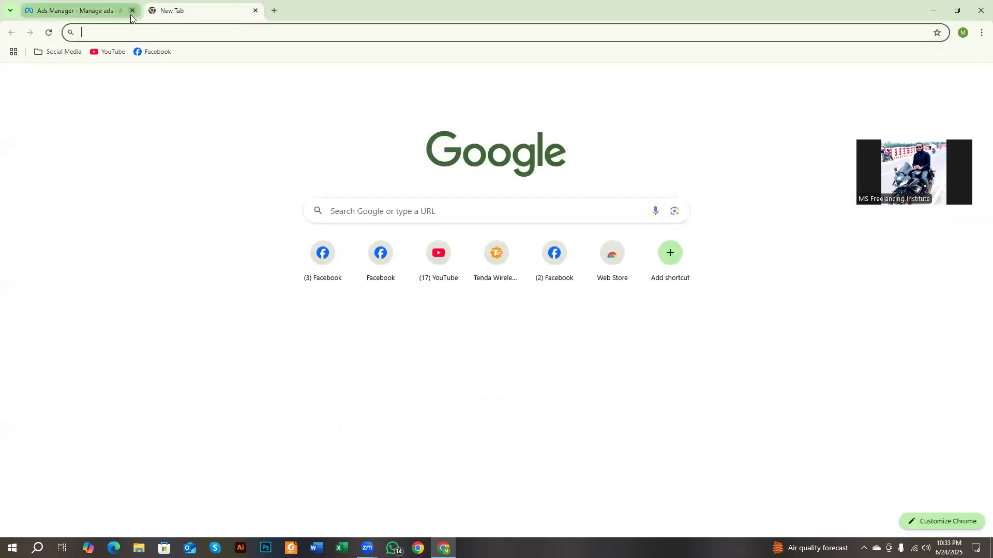
type("facebook")
left_click(135, 61)
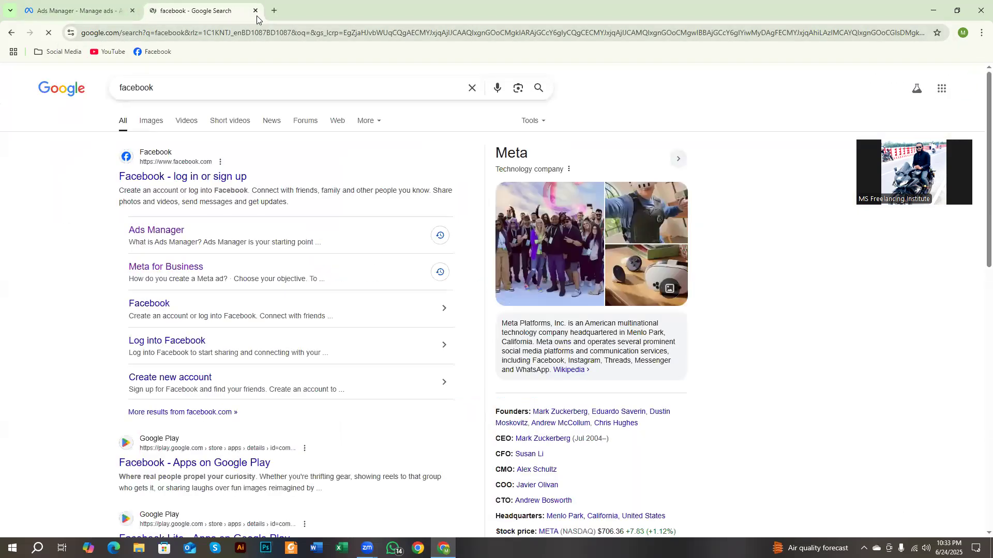
Step: Search Google for facebook ads in a new tab and open Ads Manager from the Meta for Business result
left_click(274, 10)
left_click(269, 32)
left_click(224, 77)
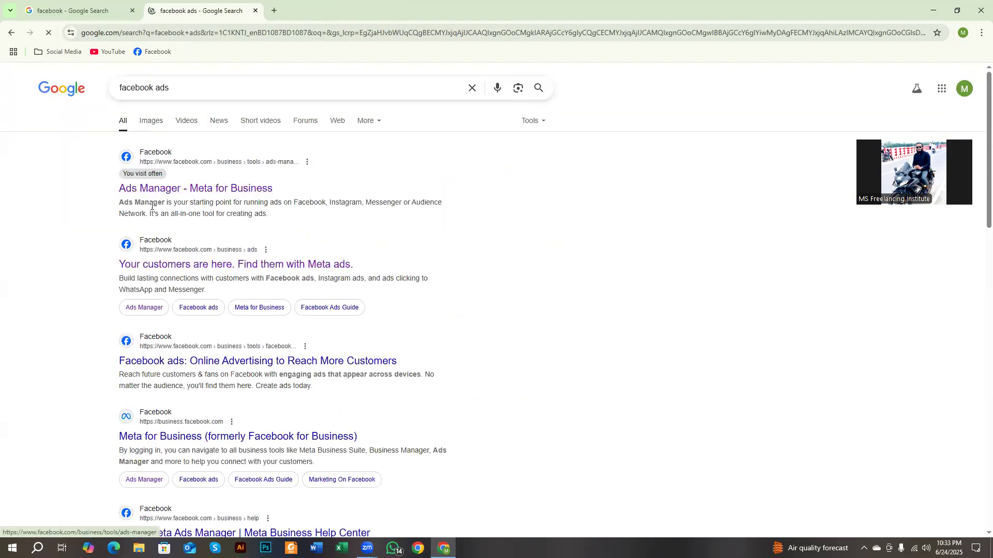
left_click(147, 190)
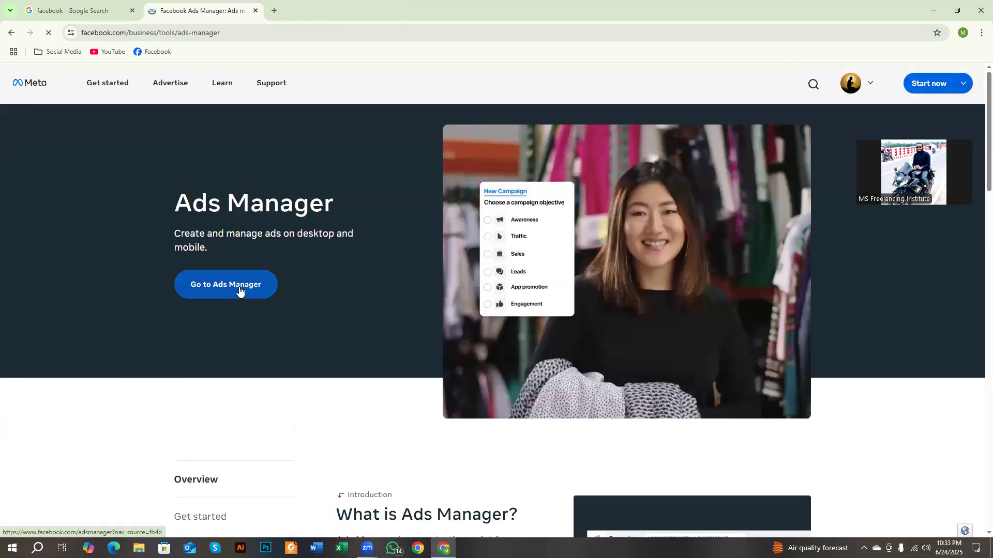
left_click(239, 288)
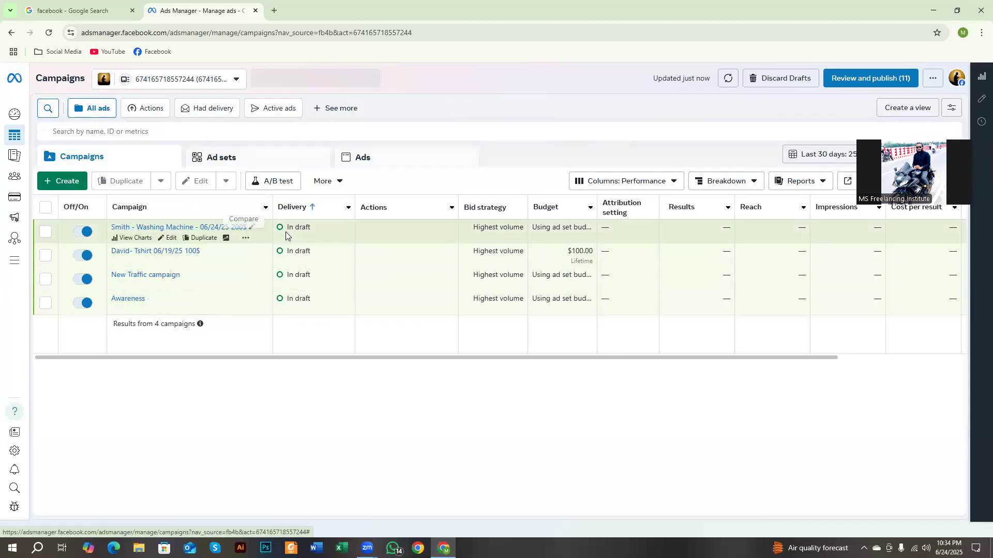
Step: Check the washing machine campaign's delivery status in the campaign list, and close the new campaign dialog without choosing an objective
left_click_drag(286, 236, 311, 233)
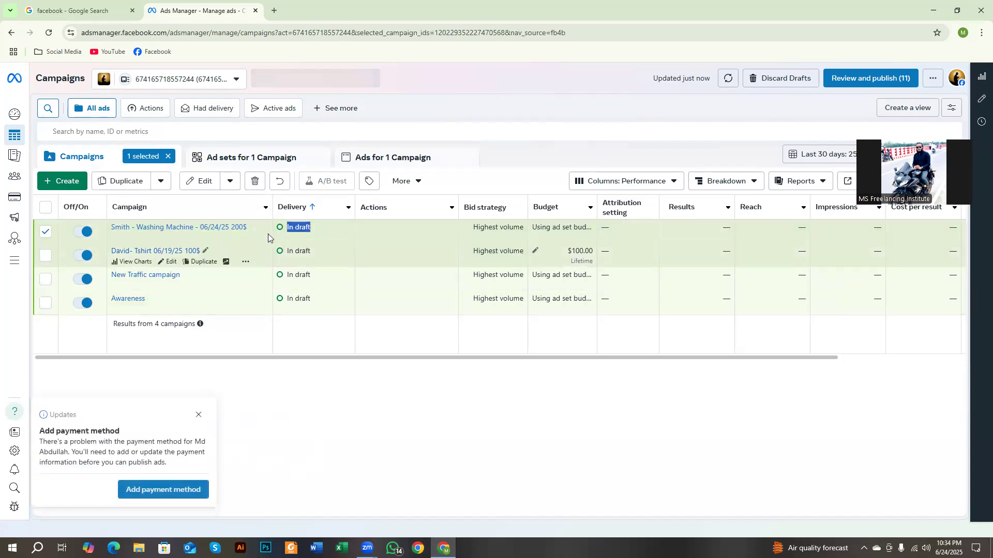
left_click(145, 234)
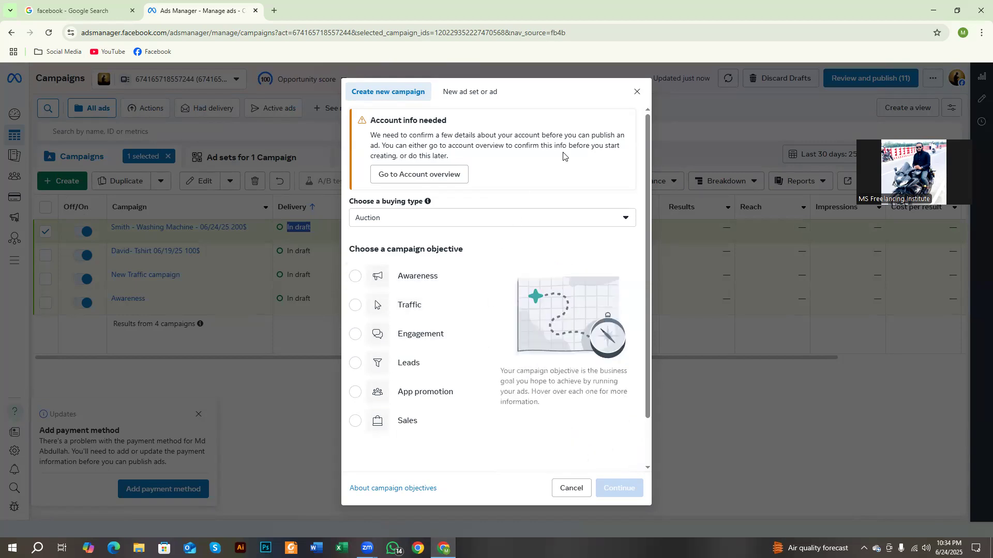
left_click(637, 92)
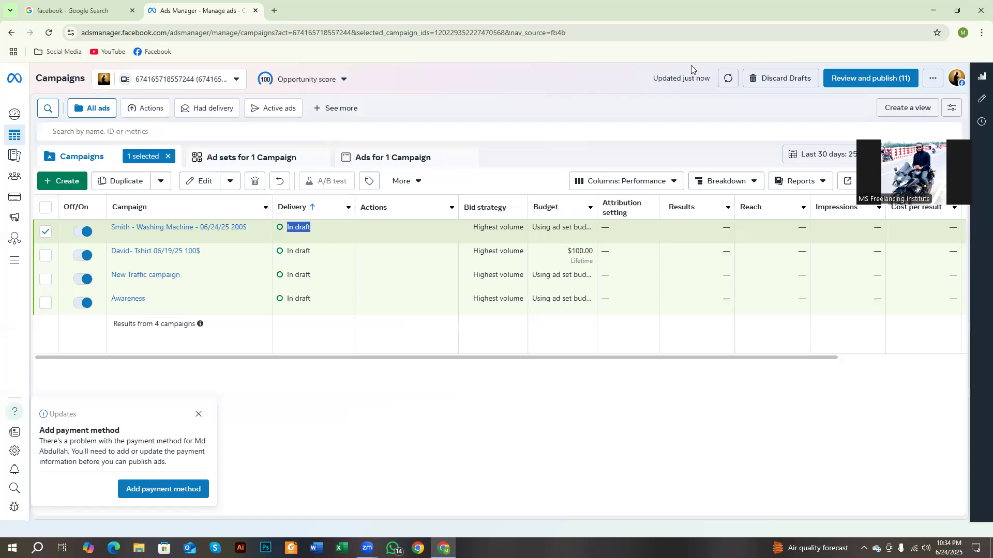